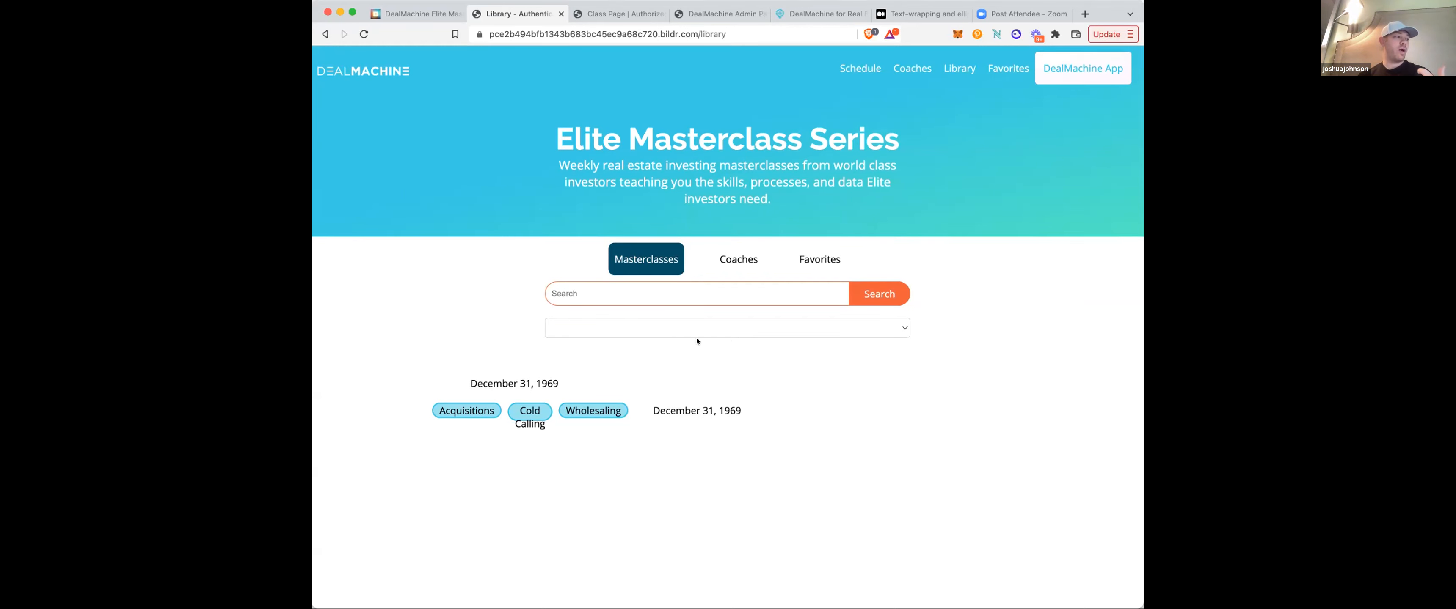
- Check the library's Favorites view, return to Masterclasses and open the first listed class
click(798, 270)
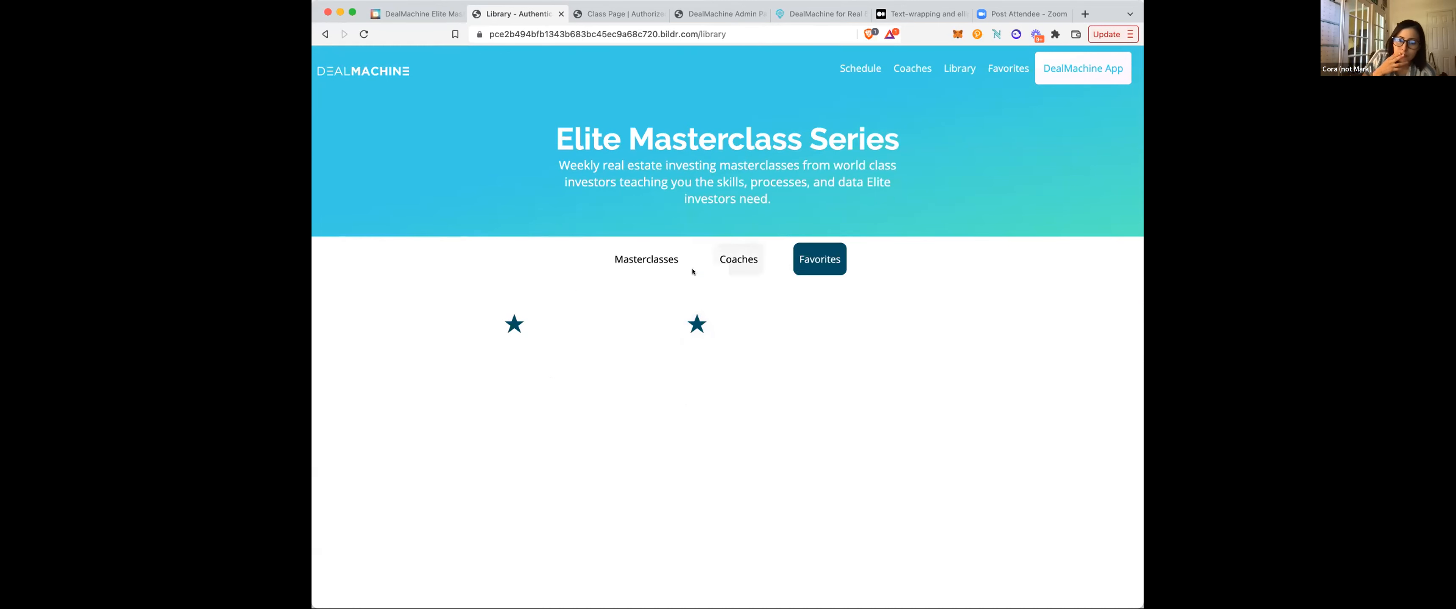
click(656, 259)
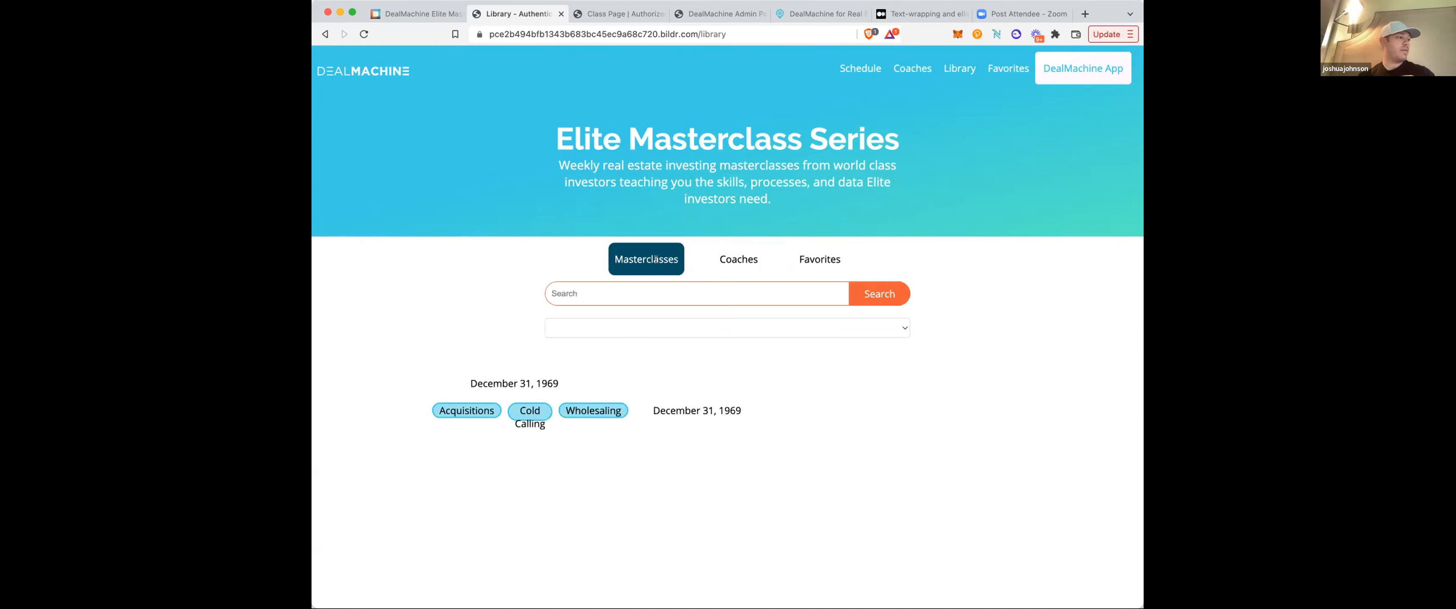
click(563, 397)
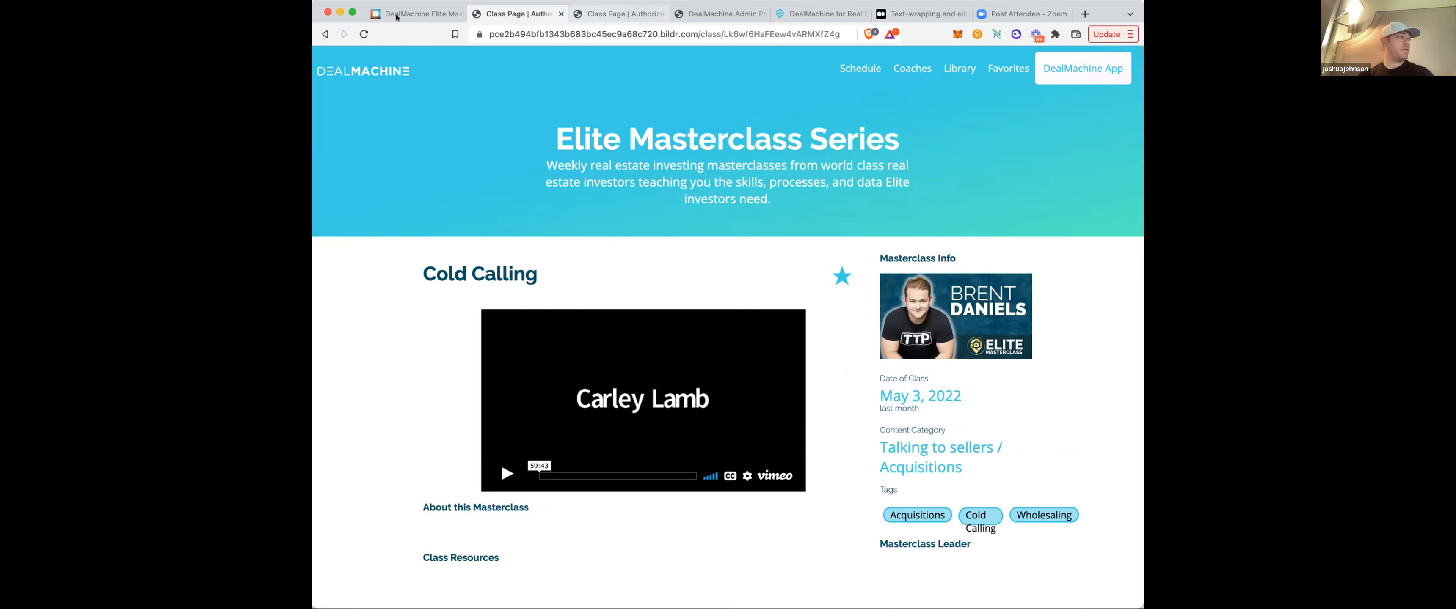
- Return to the /library page, show its Favorites view and open the first favorited class
drag(703, 34, 760, 165)
key(BackSpace)
text(libr)
key(Return)
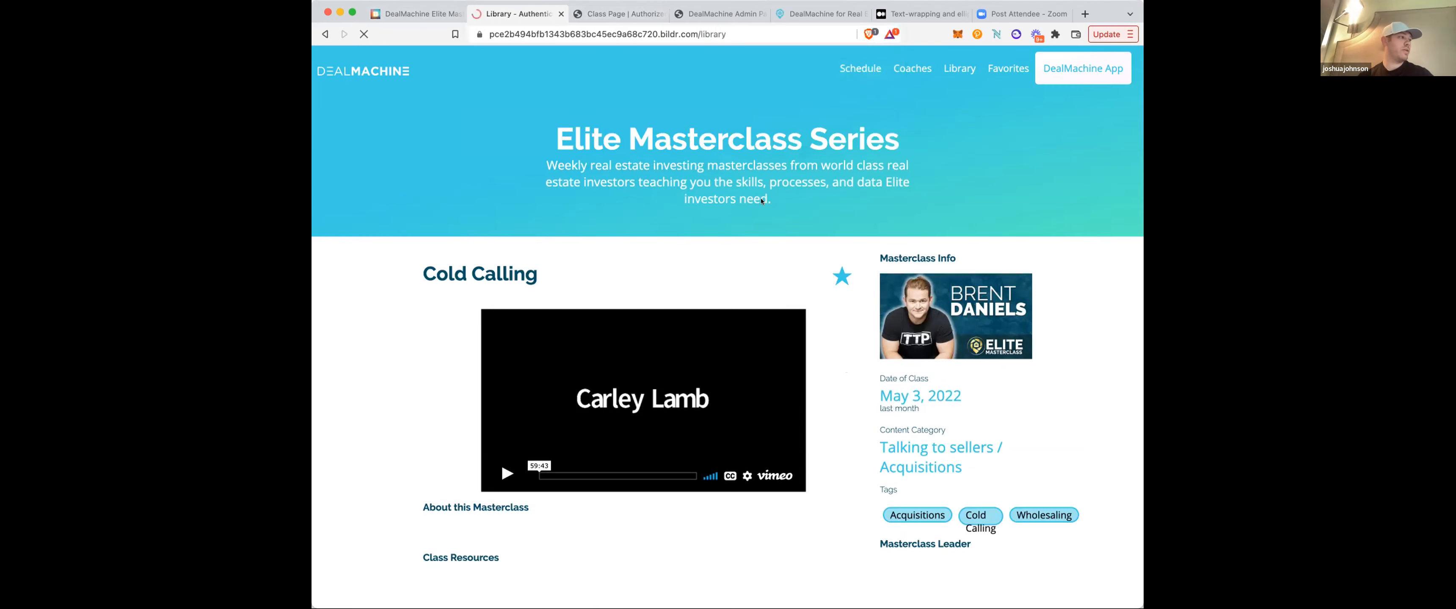
click(790, 262)
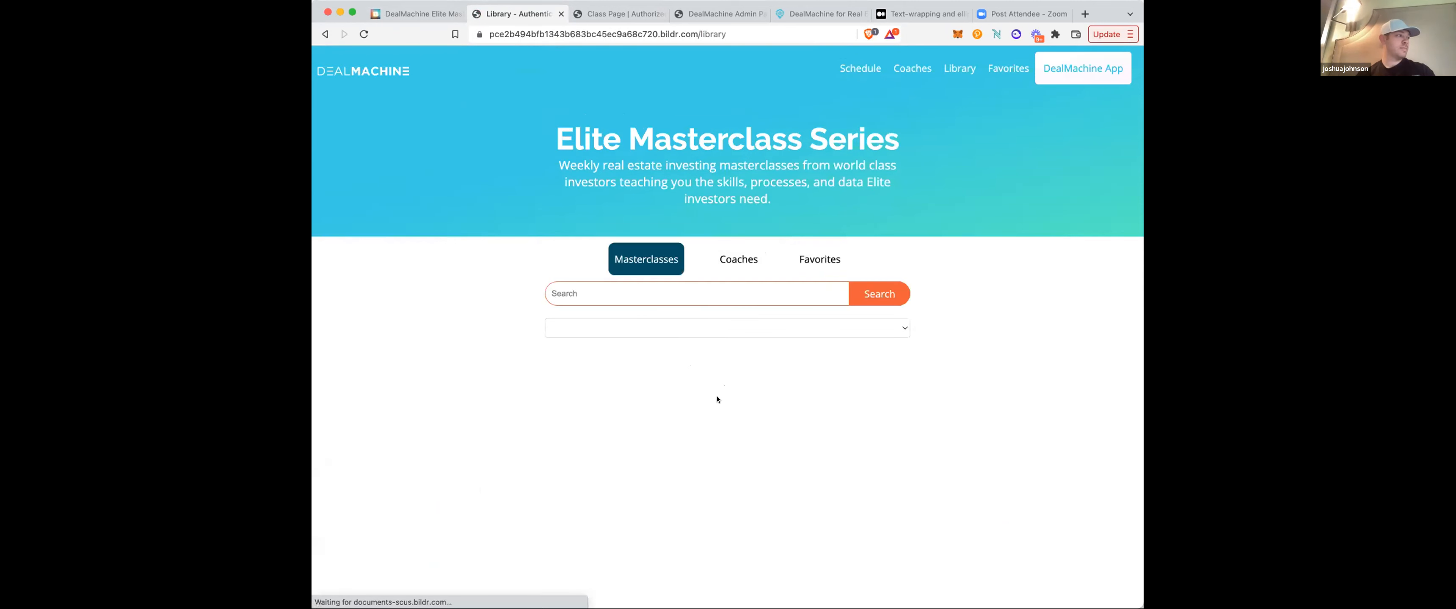
click(814, 255)
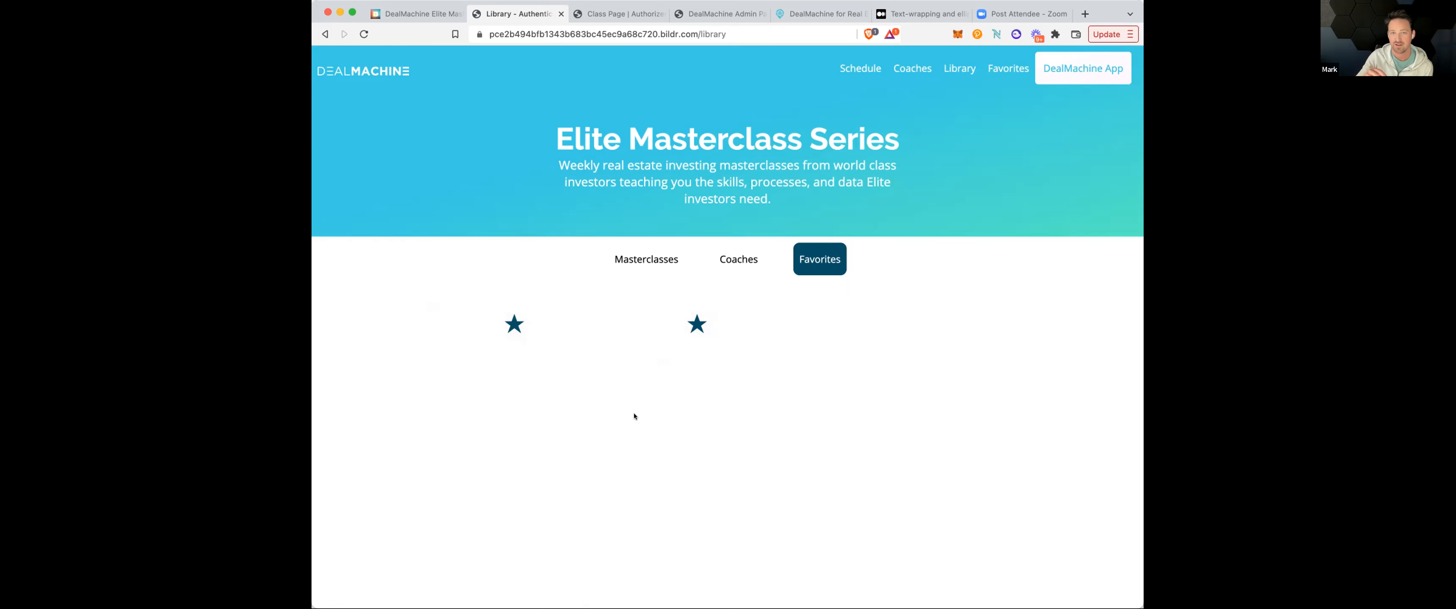
click(542, 336)
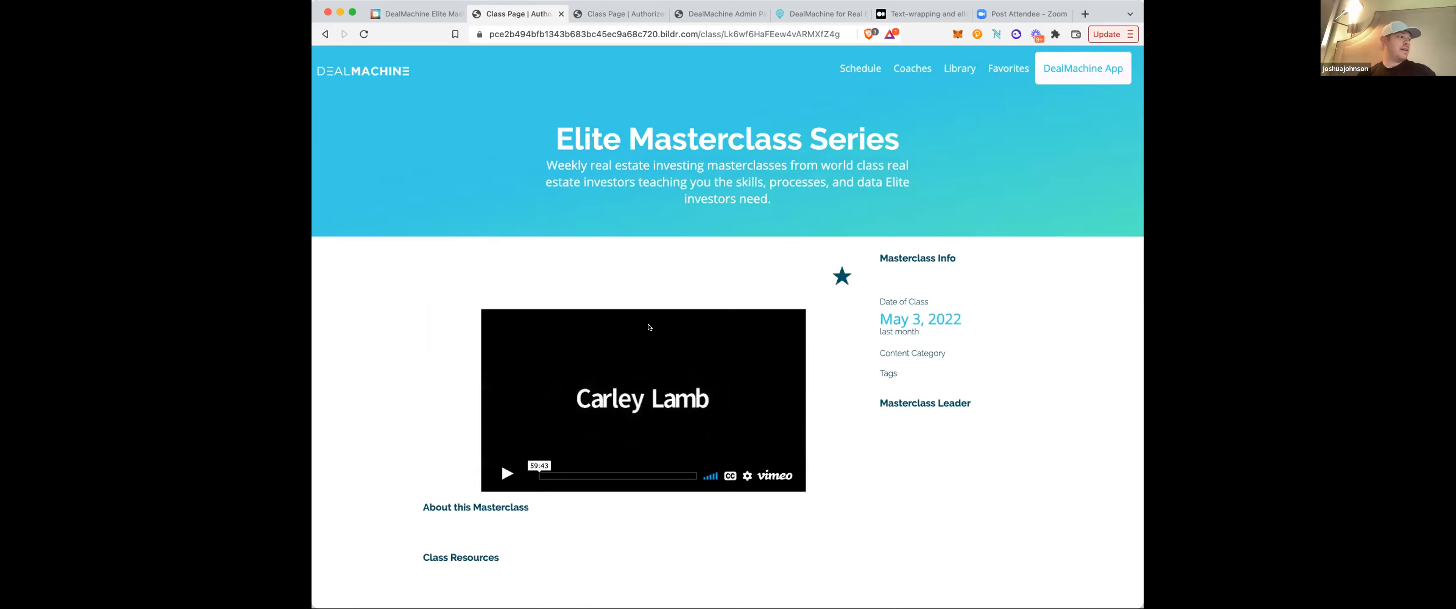
- Mark the Cold Calling masterclass as a favorite with its star
click(326, 34)
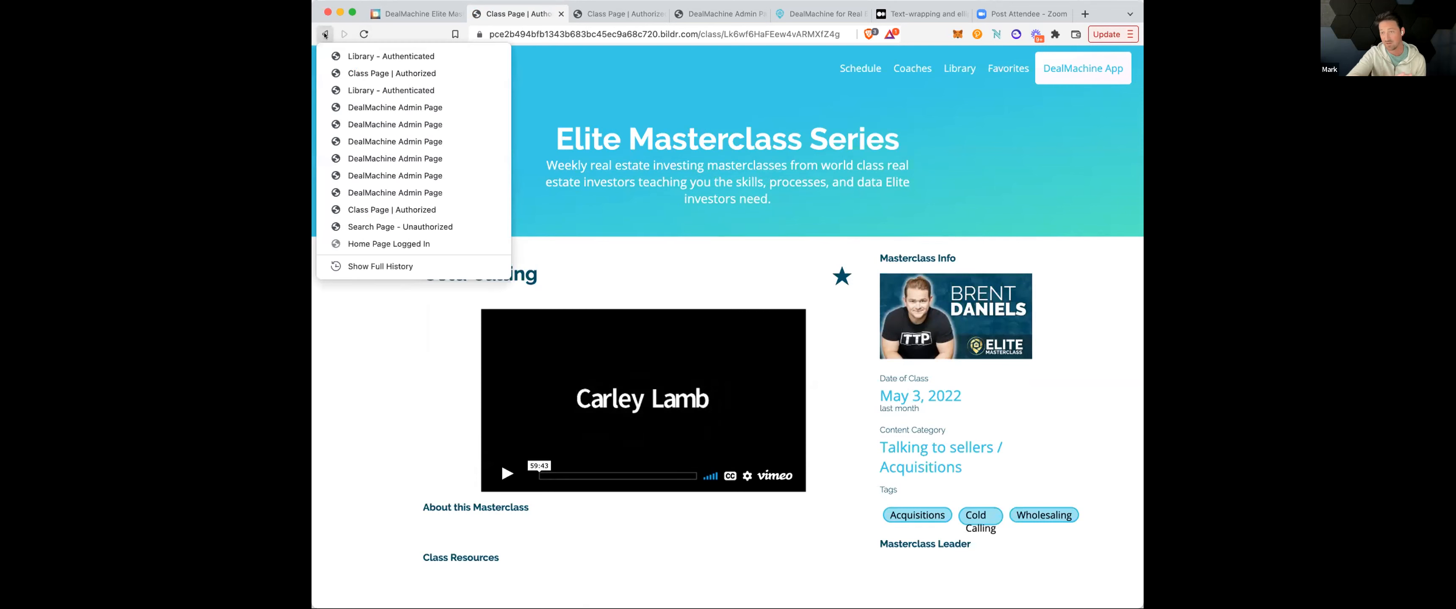
click(596, 270)
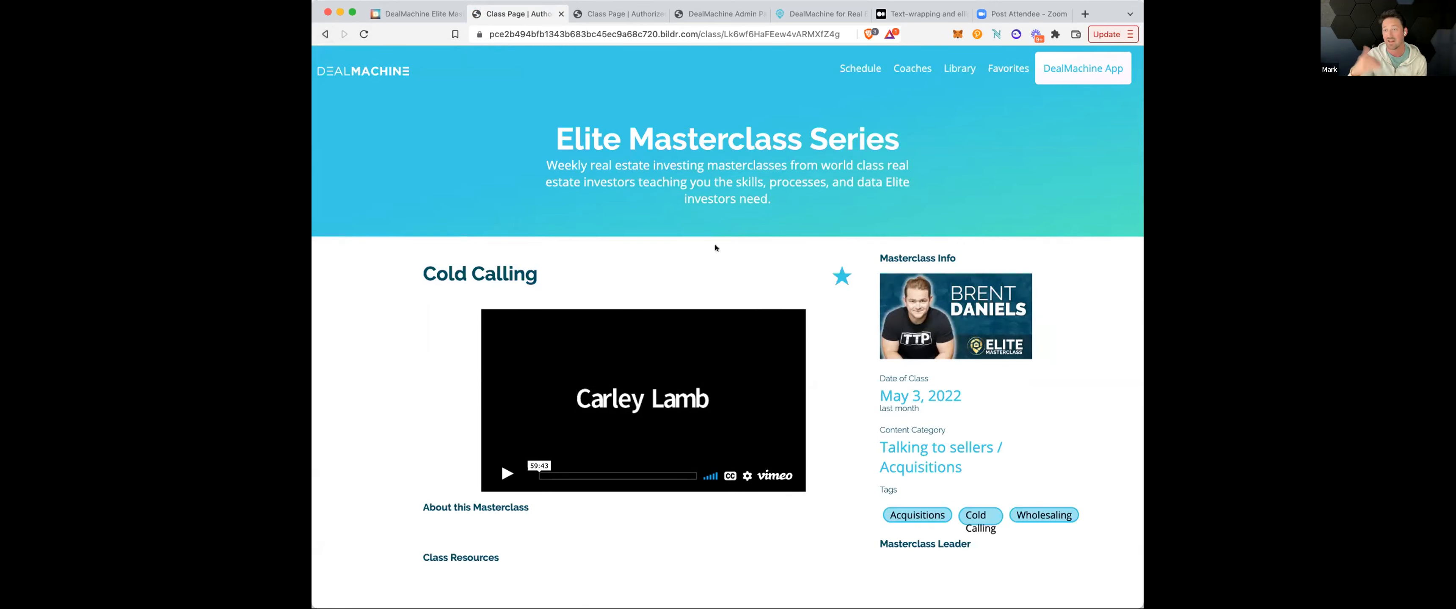
click(838, 279)
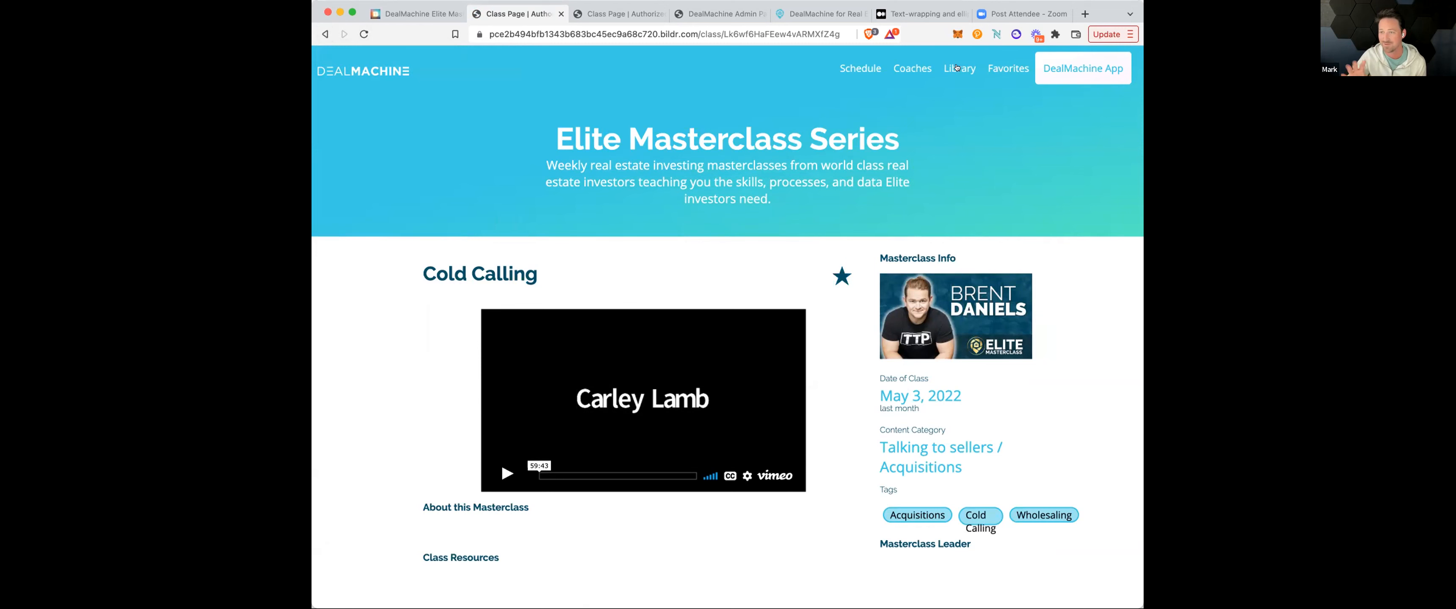
- Load the /library page again and check its list of favorites
drag(701, 34, 735, 103)
text(library)
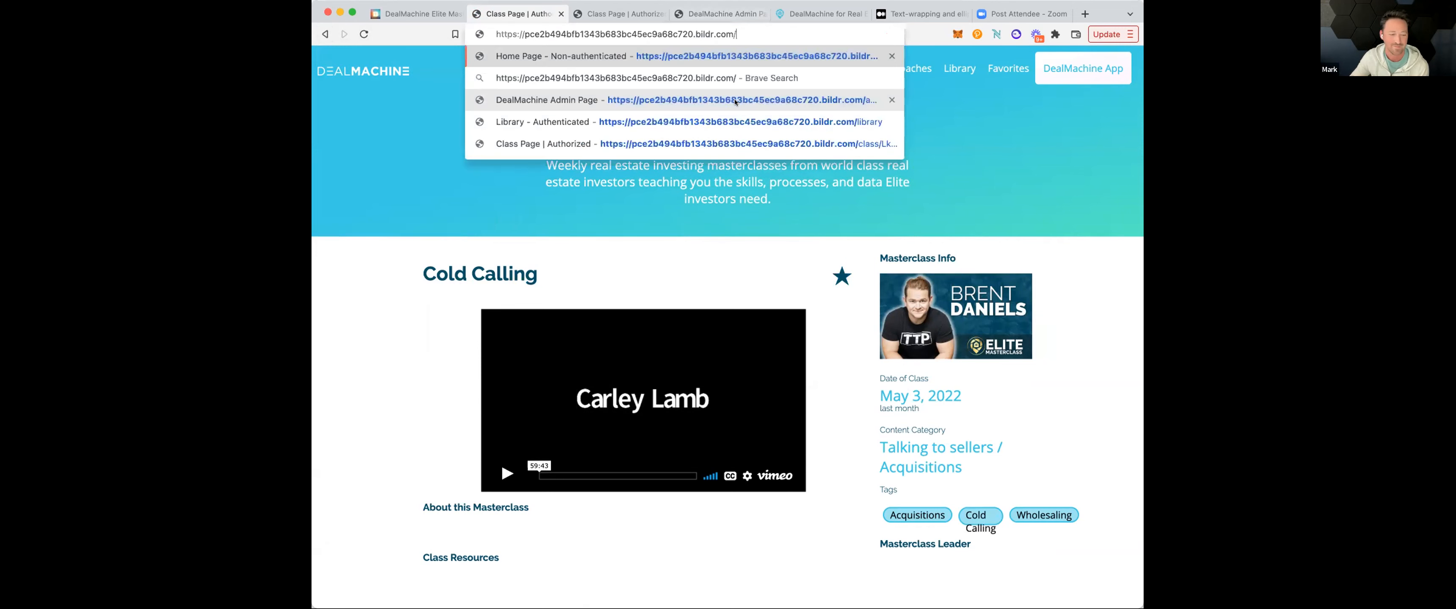
key(Return)
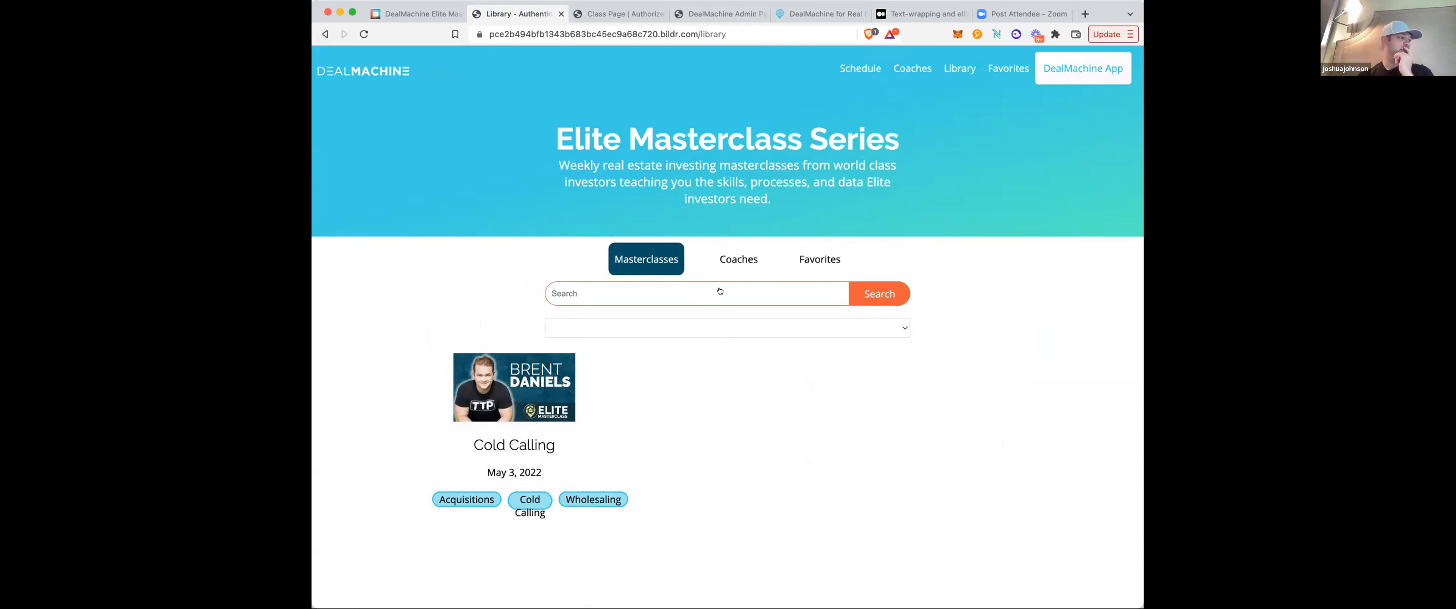
click(820, 259)
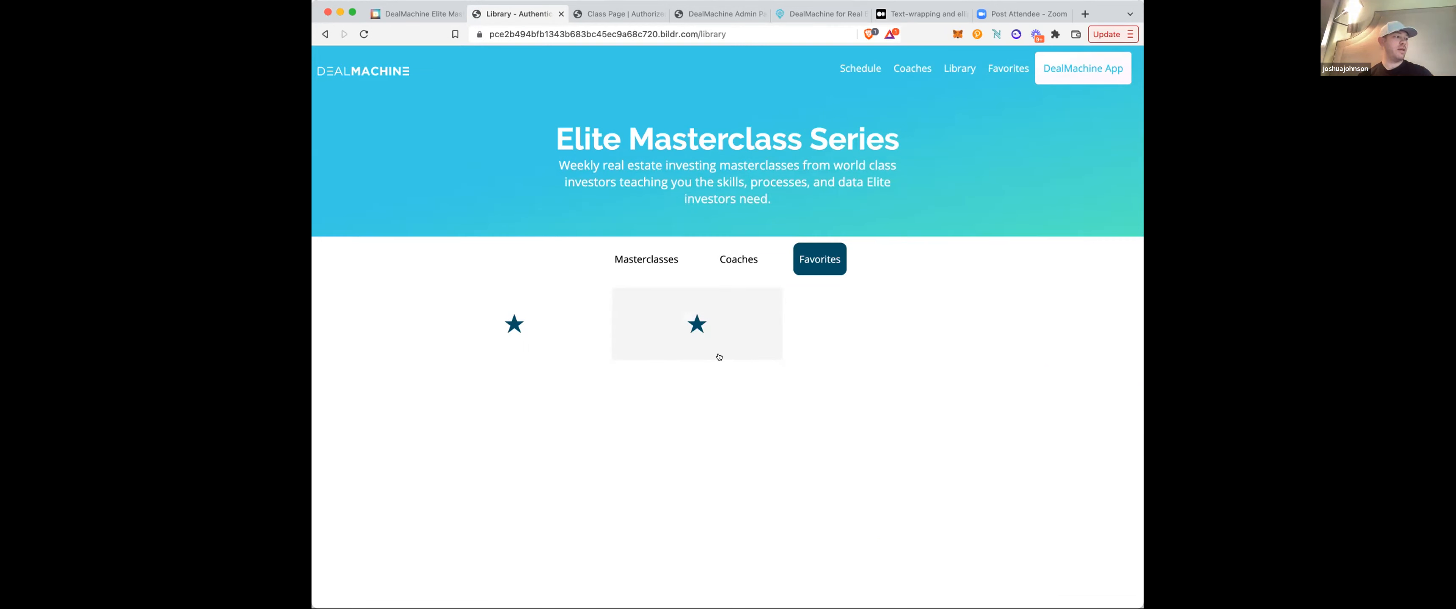
- Switch to the Bildr studio and examine the User ID and Class ID values in the User Favorited Classes collection
click(426, 16)
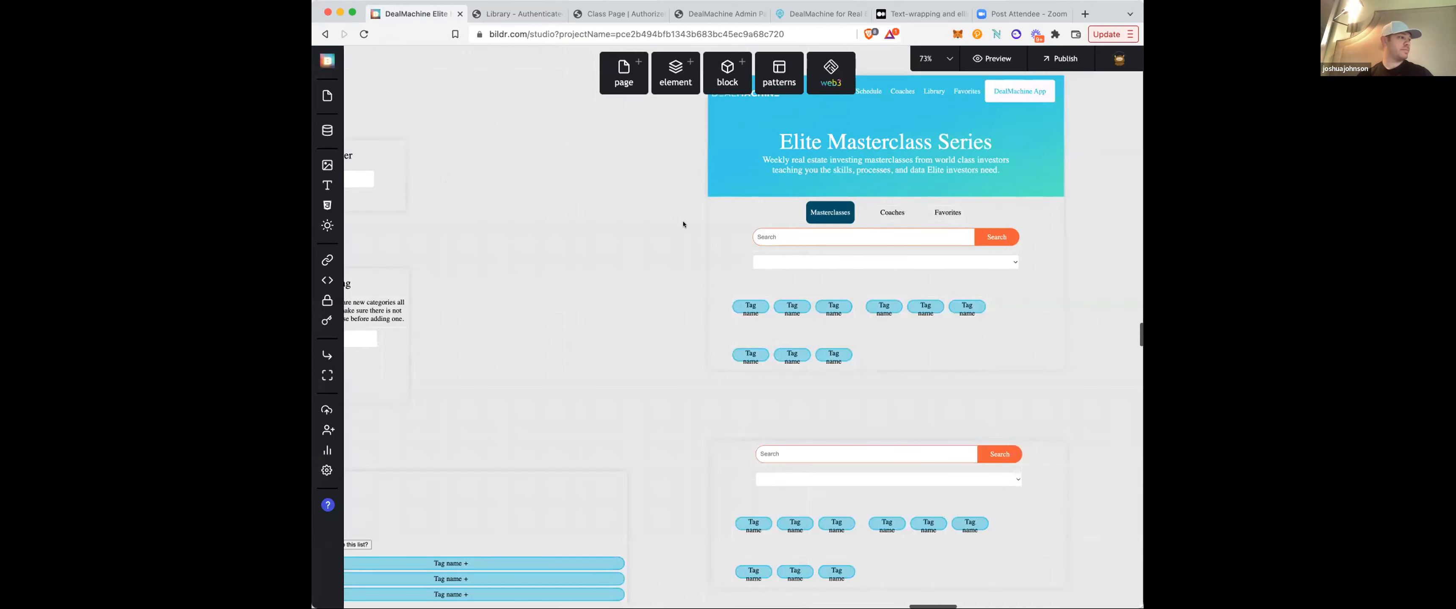
click(327, 131)
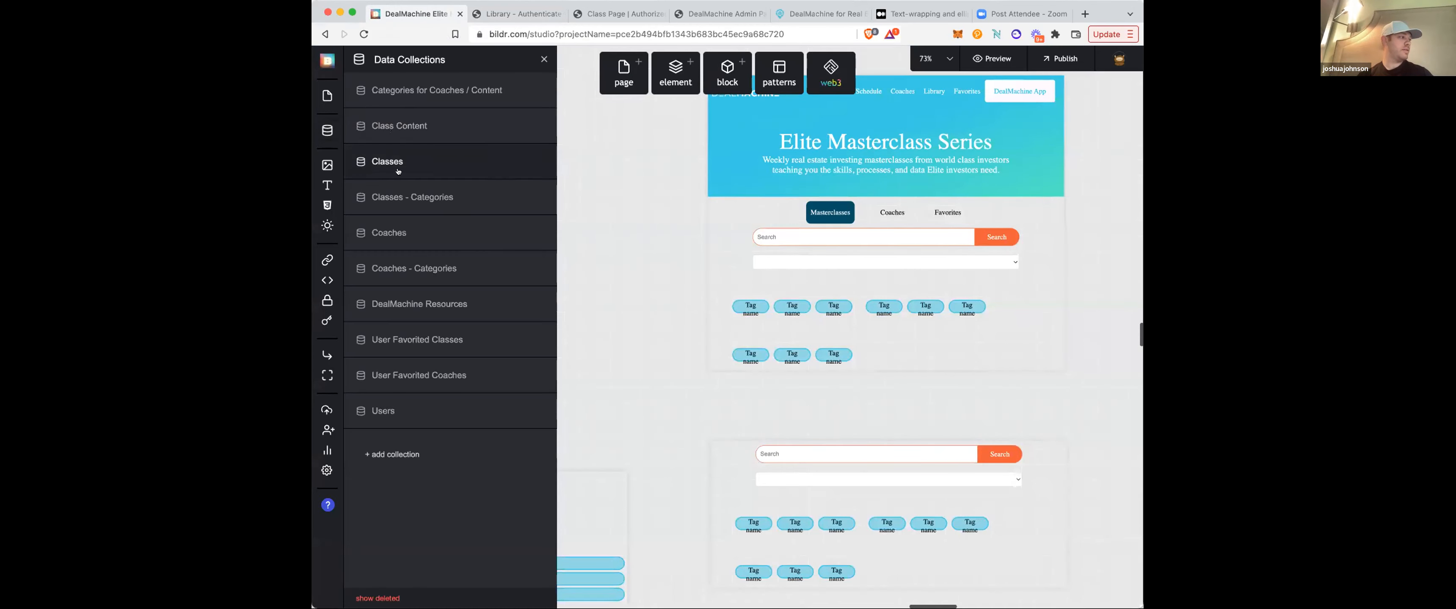
click(407, 339)
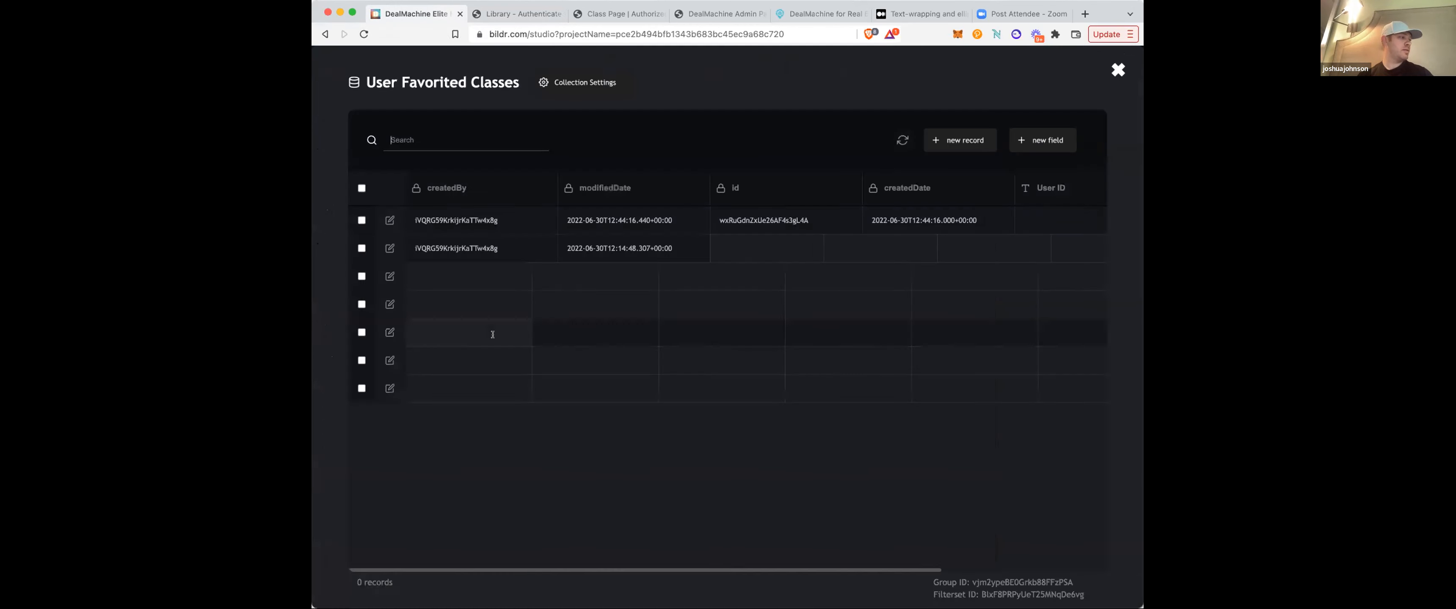
scroll(678, 285, right, 5)
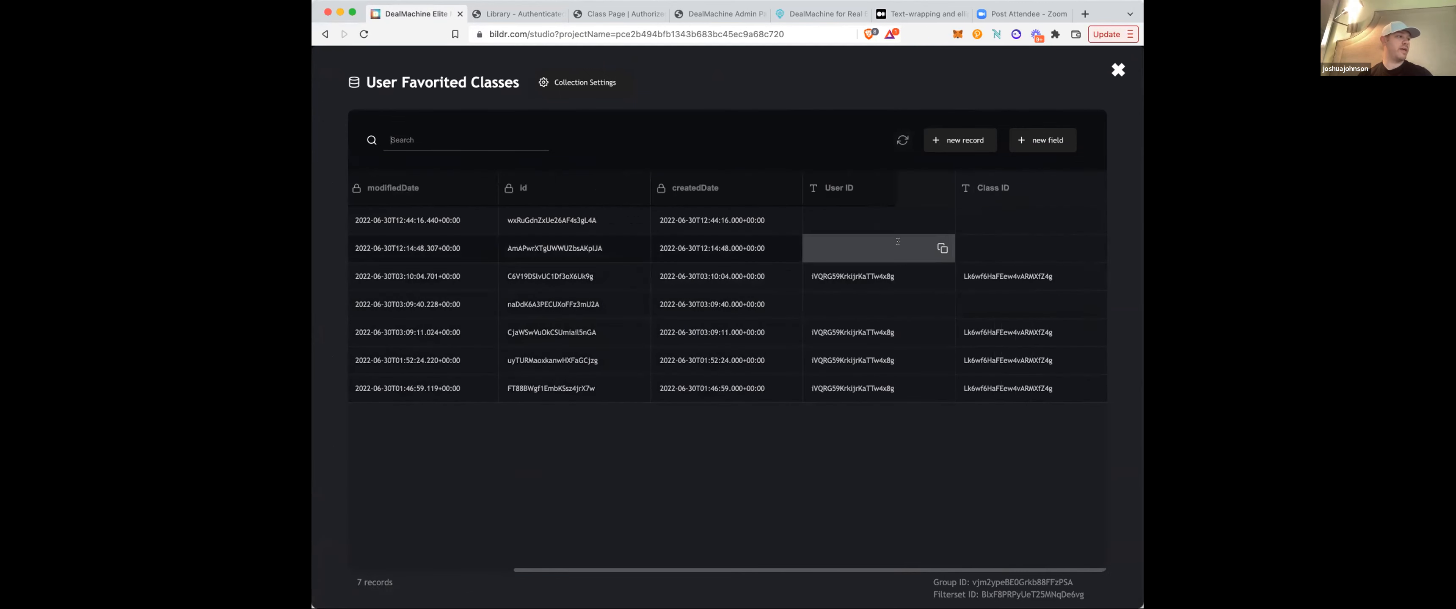
click(1117, 69)
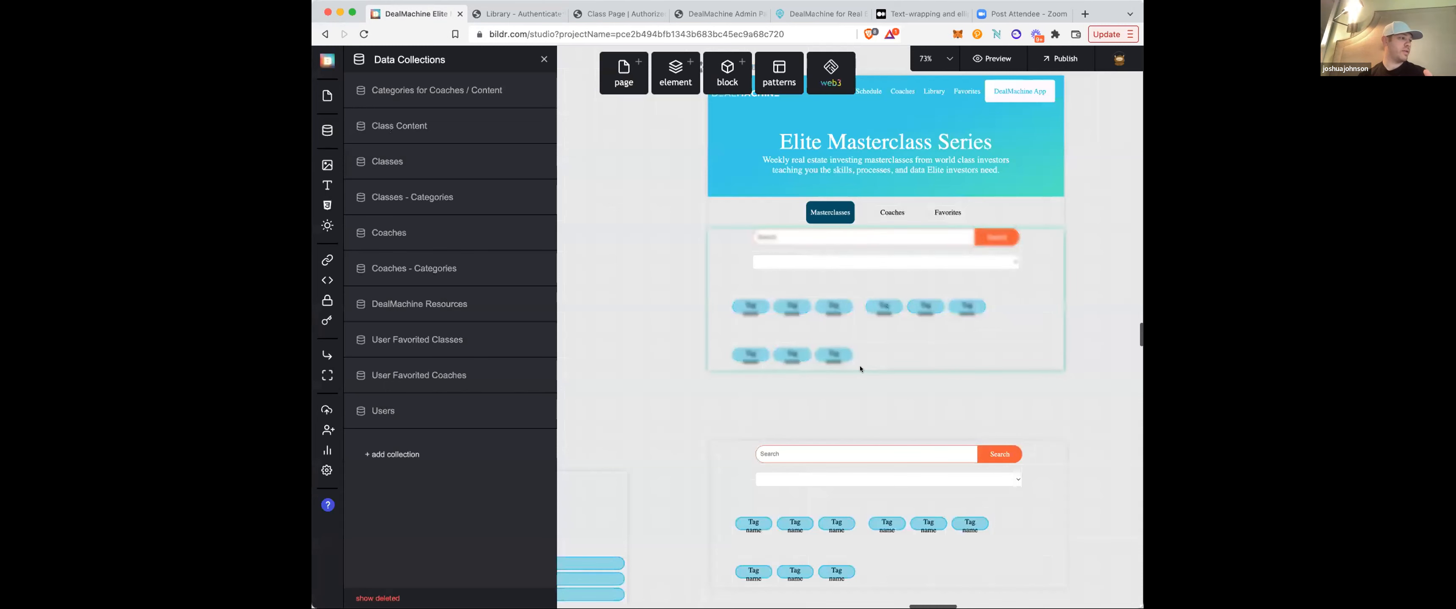
- Select the Grid List on the Favorites - Authenticated page and show its collection list data settings
scroll(859, 365, right, 3)
scroll(793, 284, right, 5)
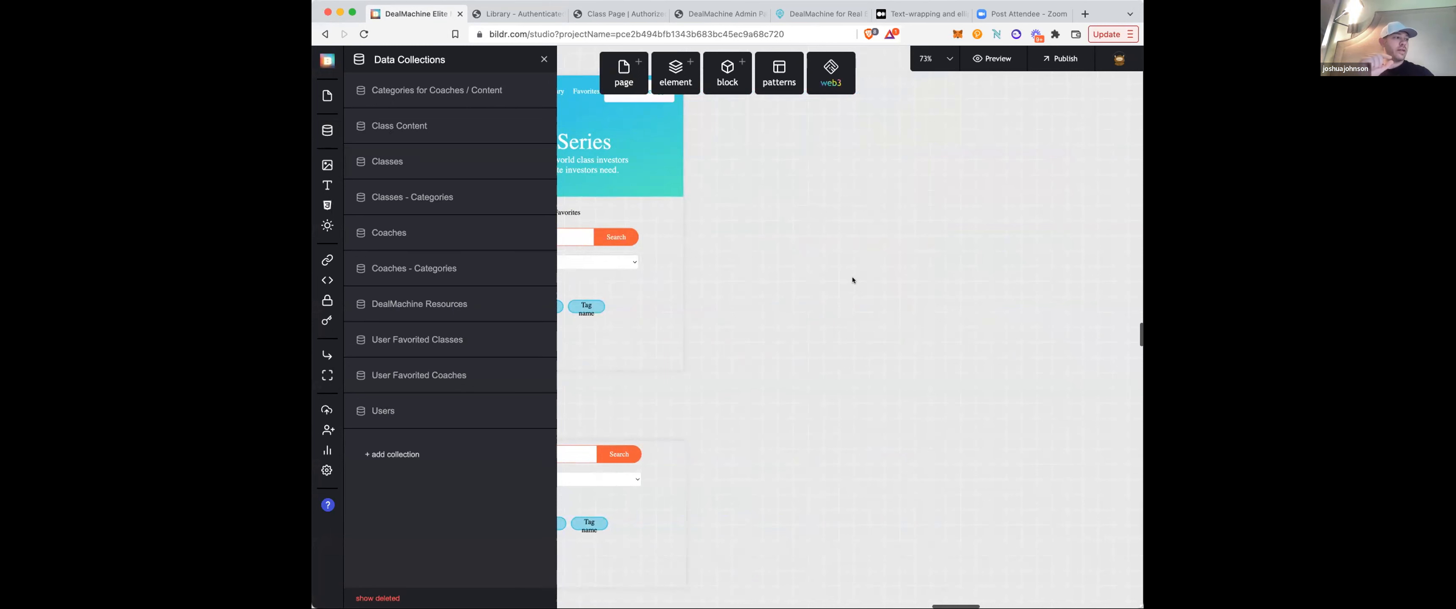
scroll(694, 304, left, 5)
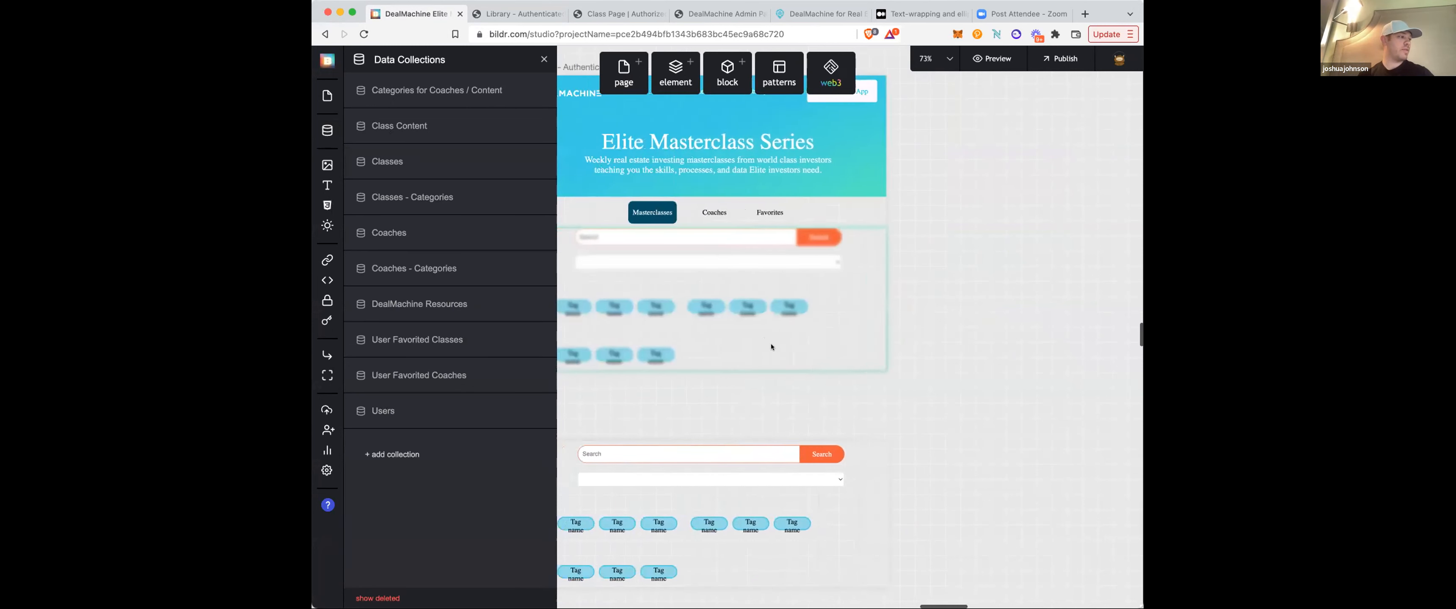
scroll(764, 341, left, 3)
scroll(814, 378, down, 2)
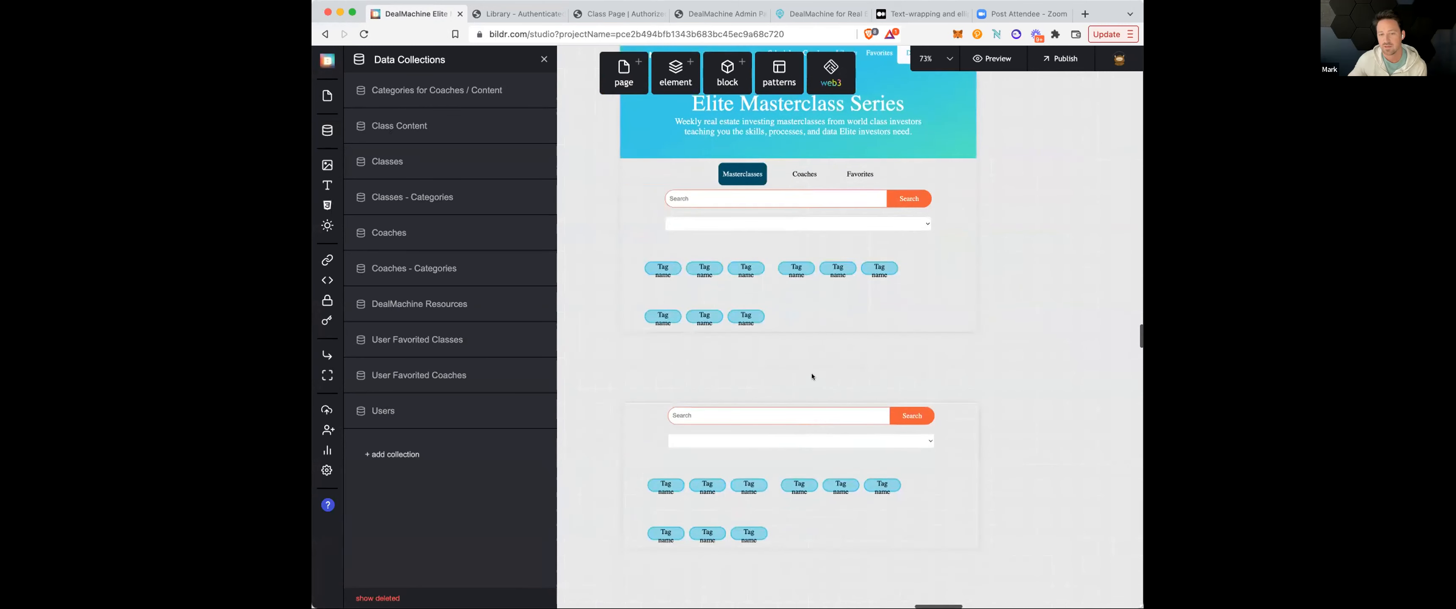
scroll(803, 363, down, 5)
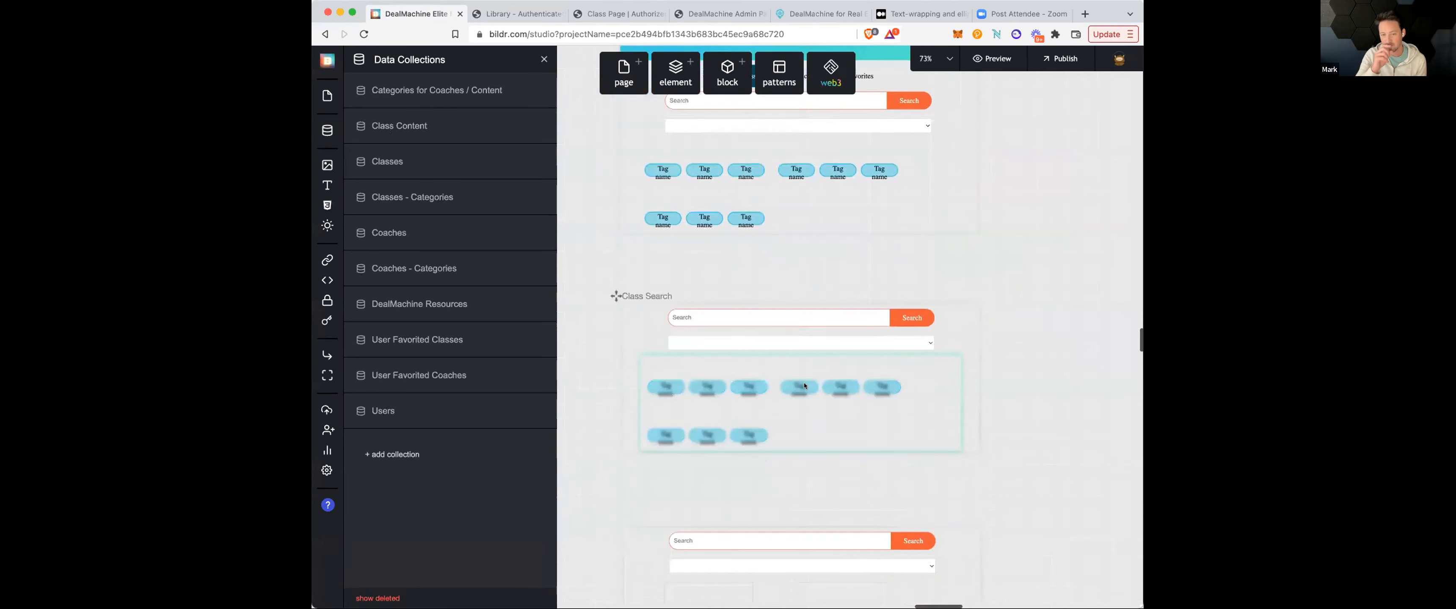
scroll(803, 394, down, 6)
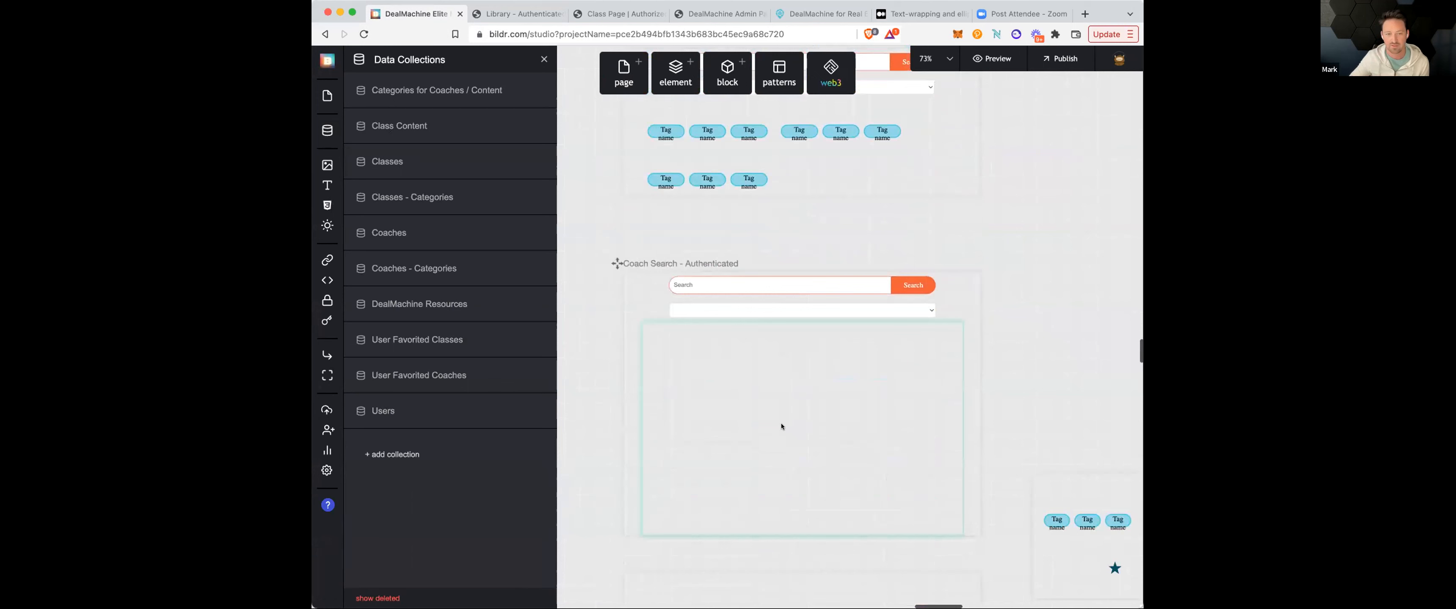
scroll(746, 356, down, 8)
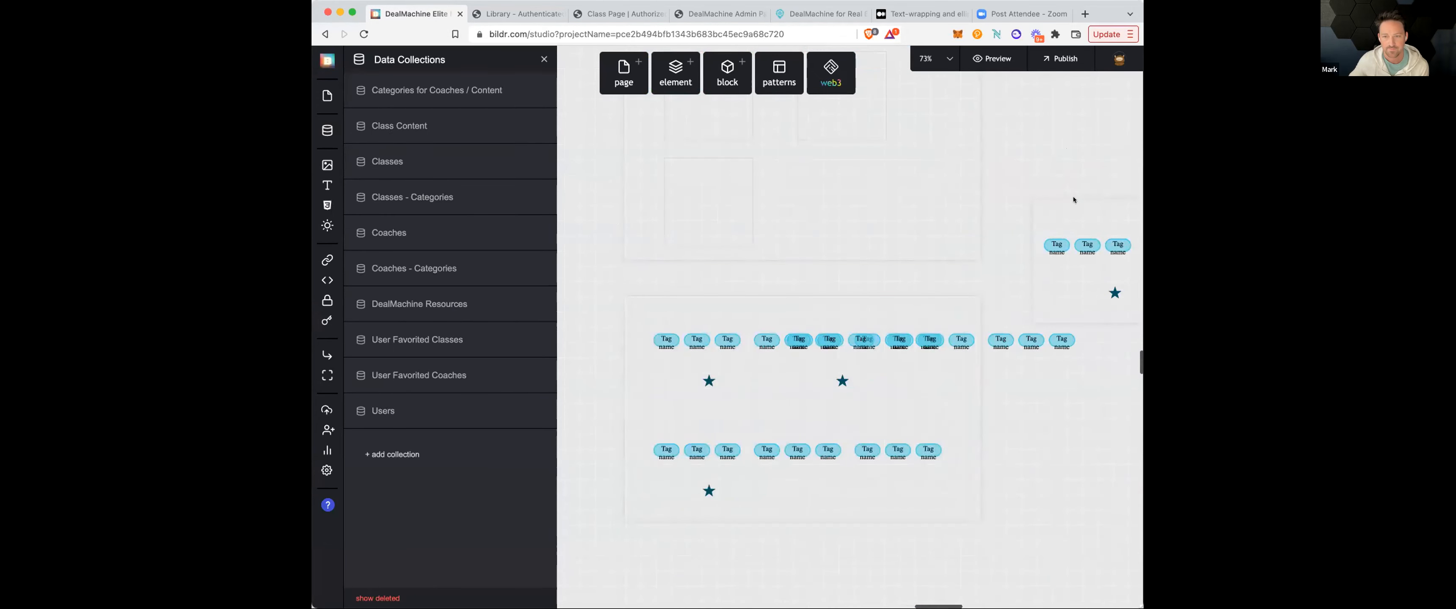
scroll(956, 382, down, 1)
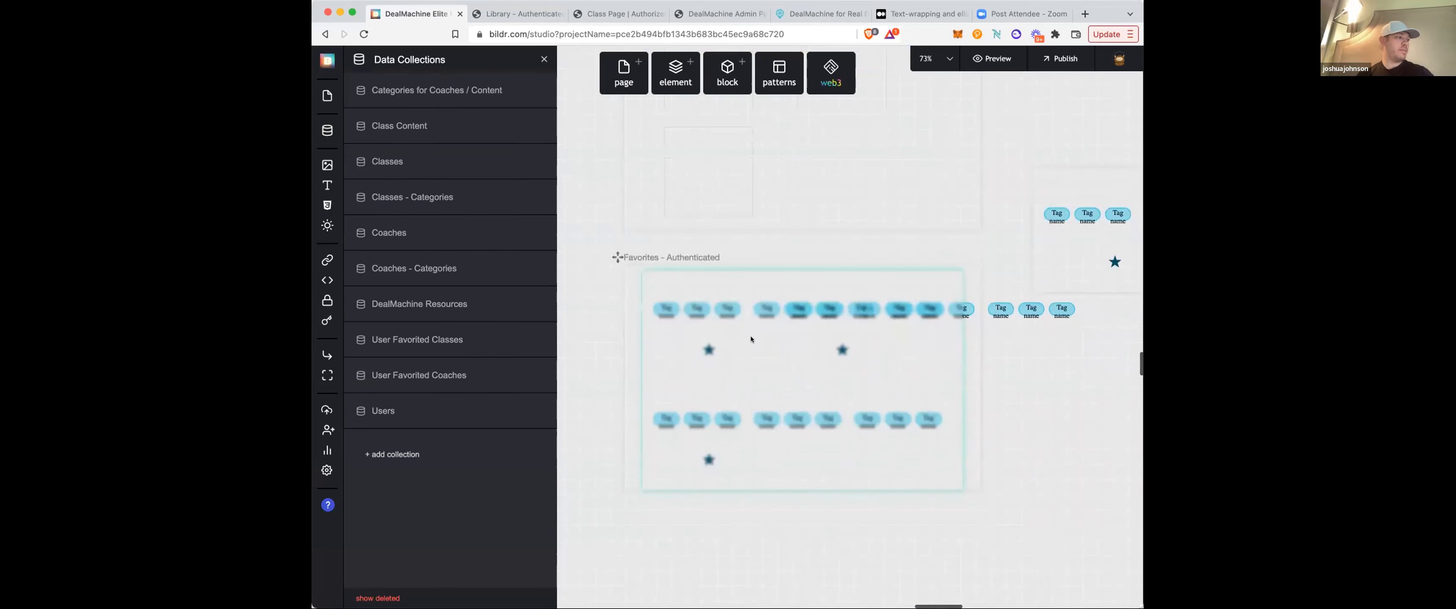
scroll(749, 339, down, 1)
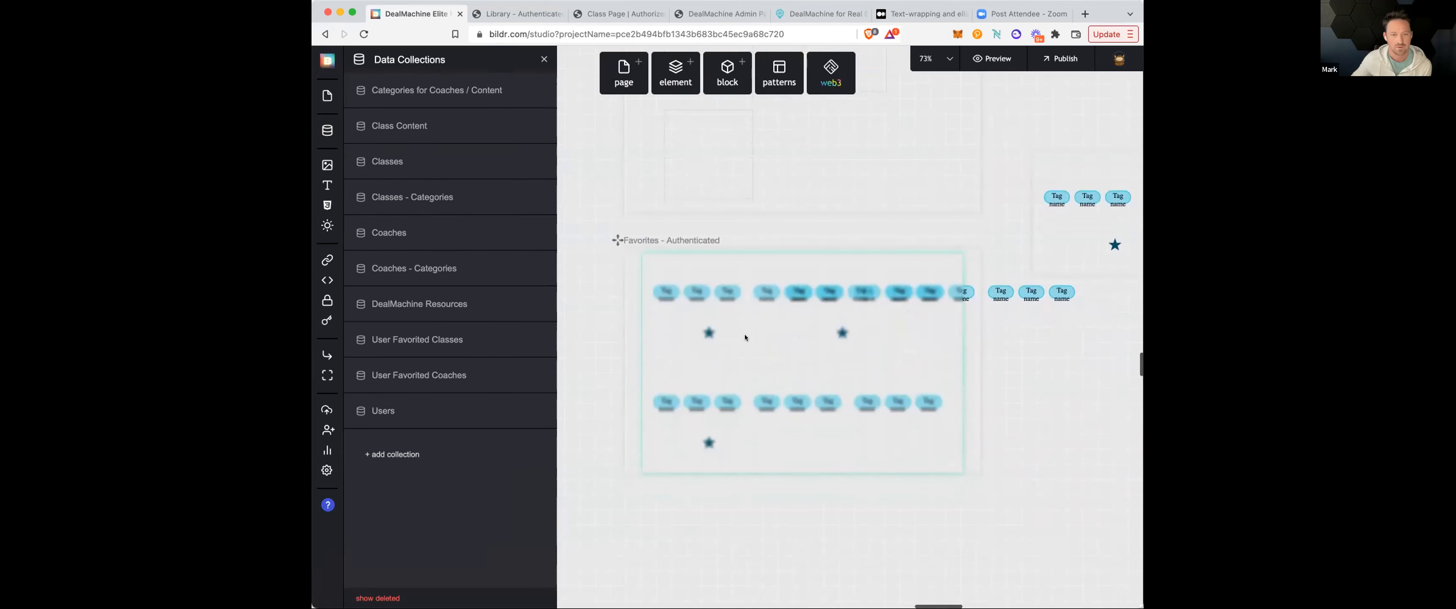
click(745, 334)
scroll(851, 269, right, 3)
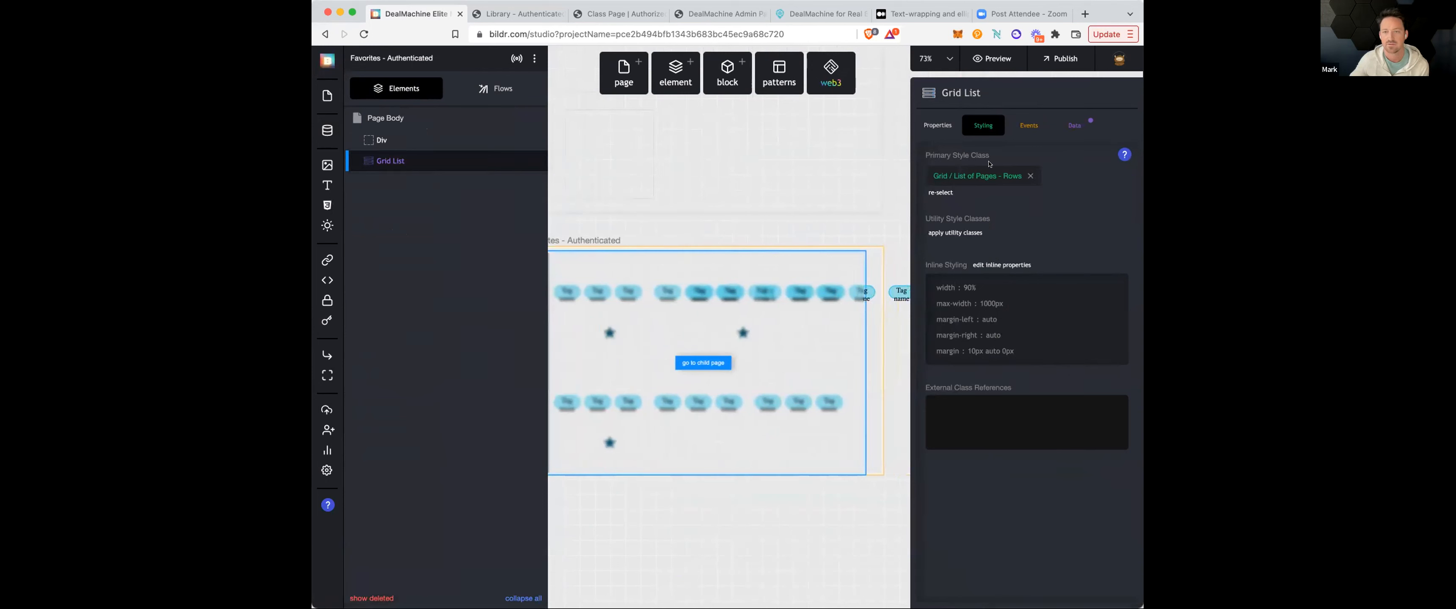
click(1070, 130)
click(1080, 160)
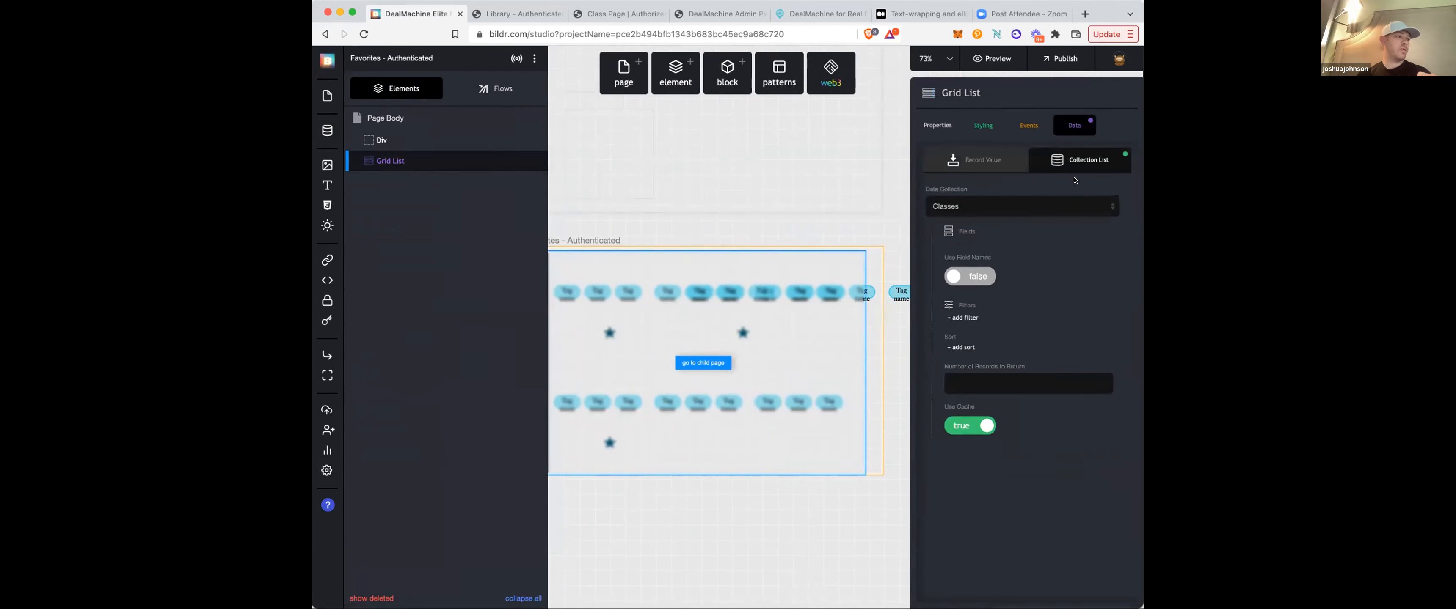
- Set the Grid List's data collection to User Favorited Classes and have it get all fields
click(993, 207)
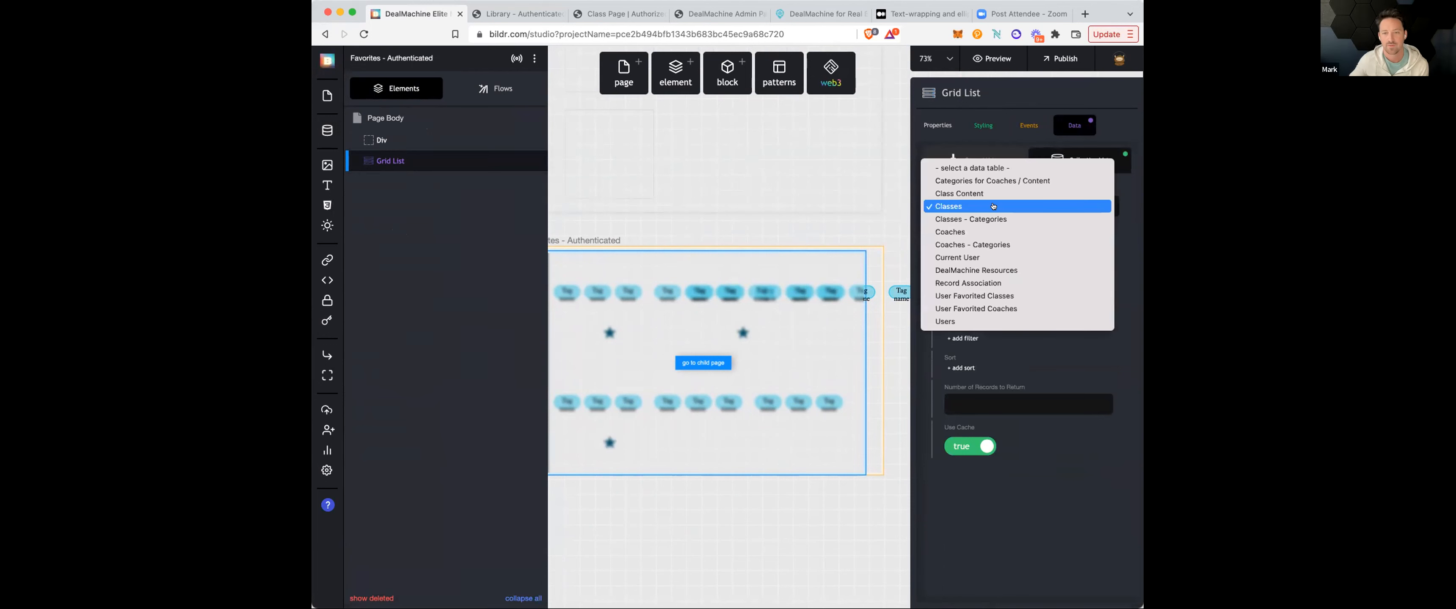
click(1003, 294)
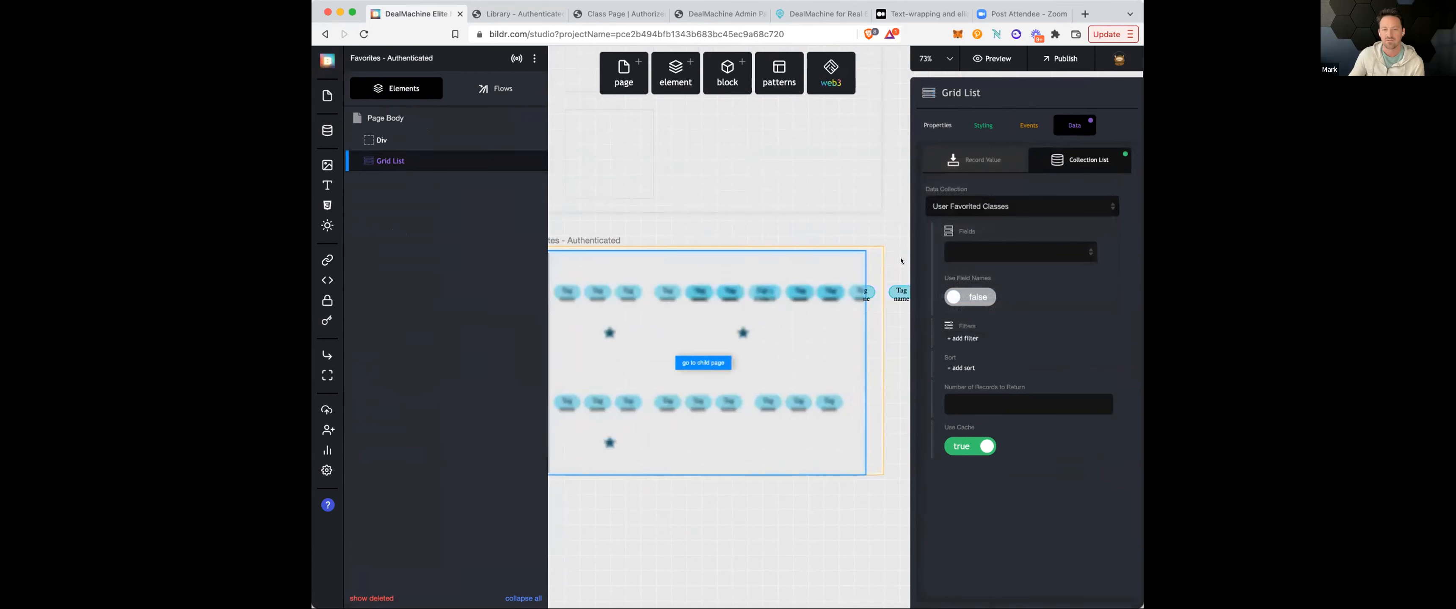
click(964, 258)
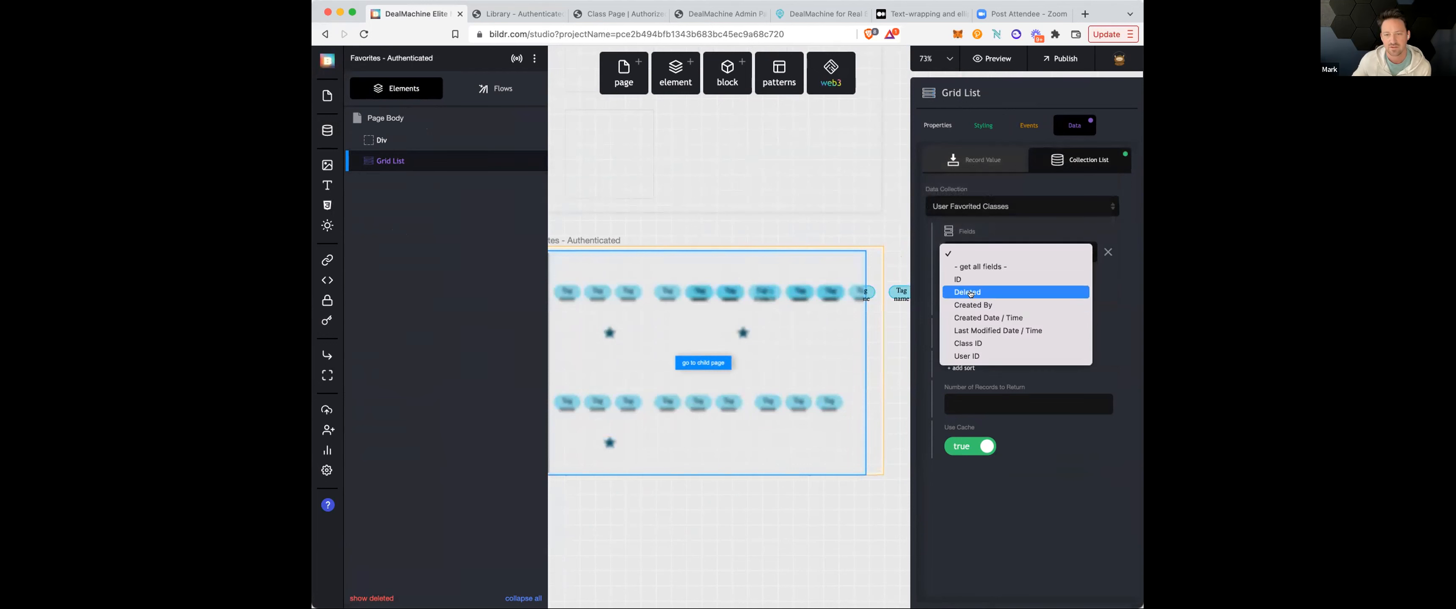
click(981, 266)
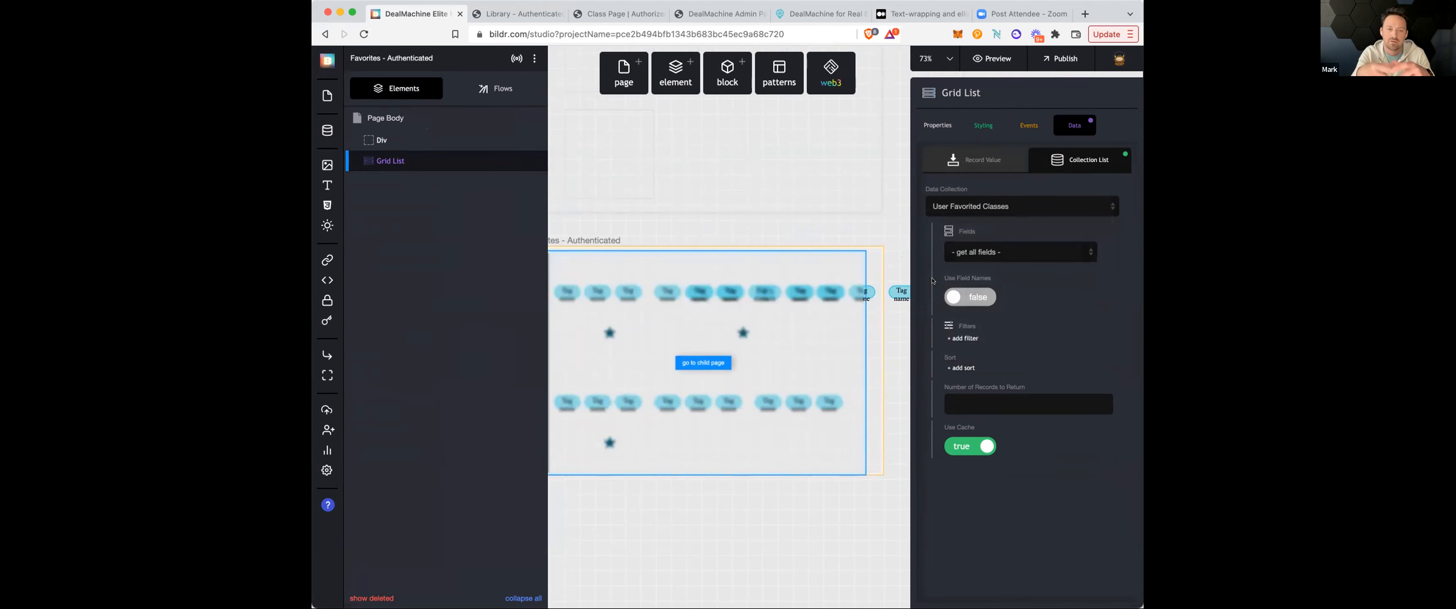
- Add an "and" filter to the Grid List's collection on the User ID field, taking its value from Current User Info
click(965, 339)
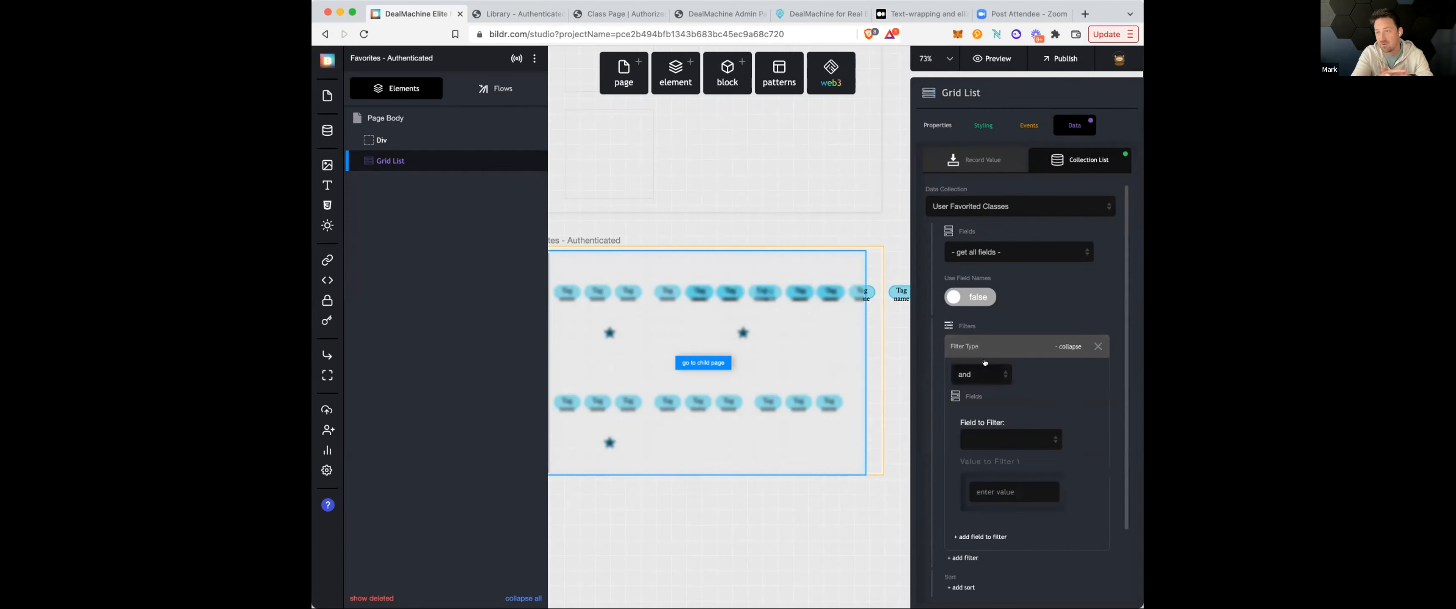
scroll(1010, 414, down, 1)
click(1011, 424)
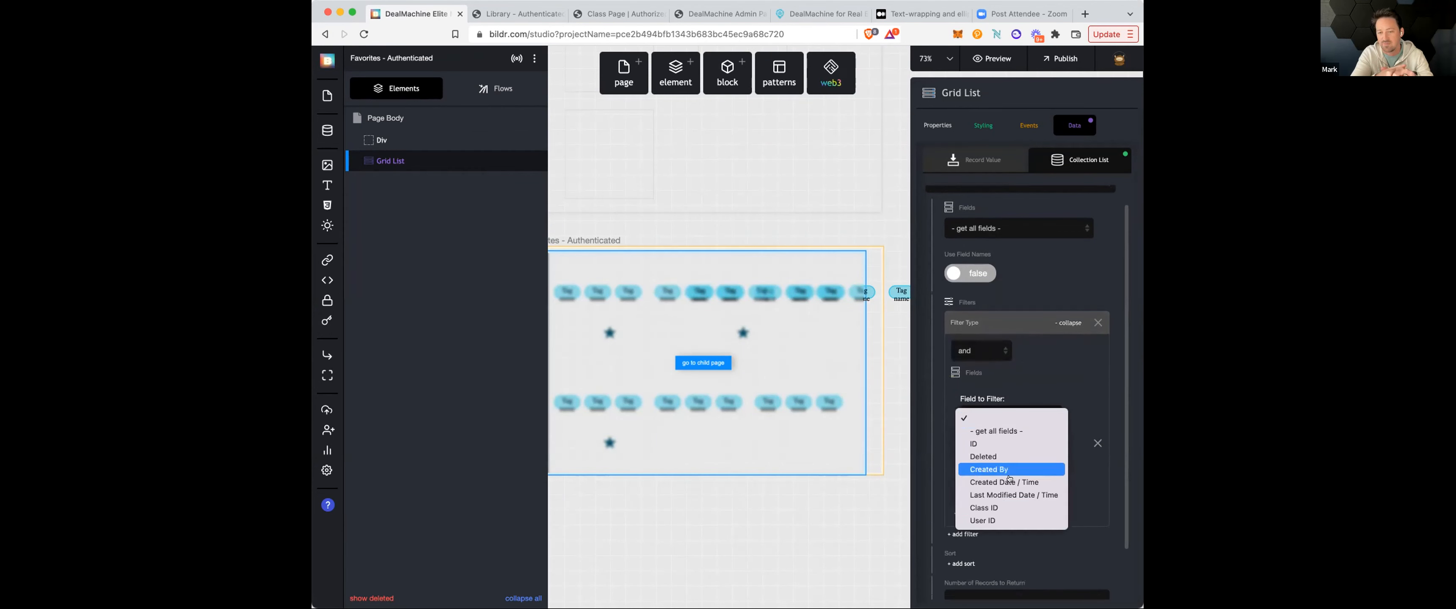
click(1010, 520)
scroll(1014, 425, down, 2)
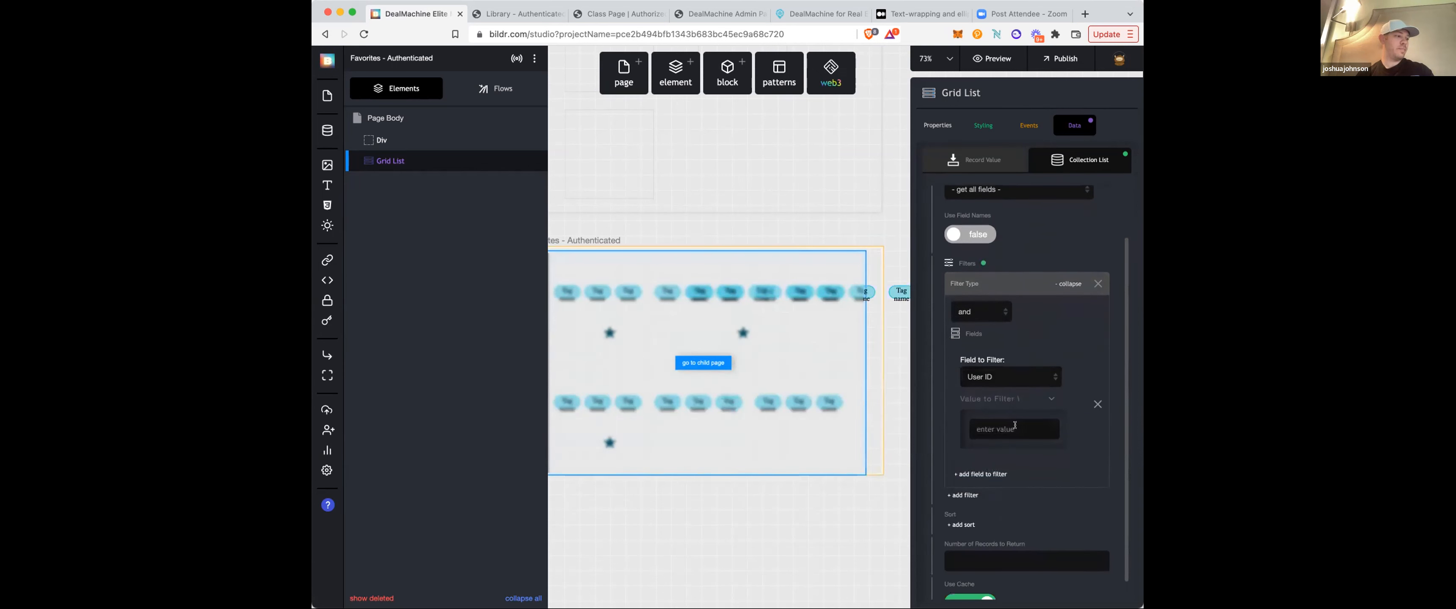
click(1051, 401)
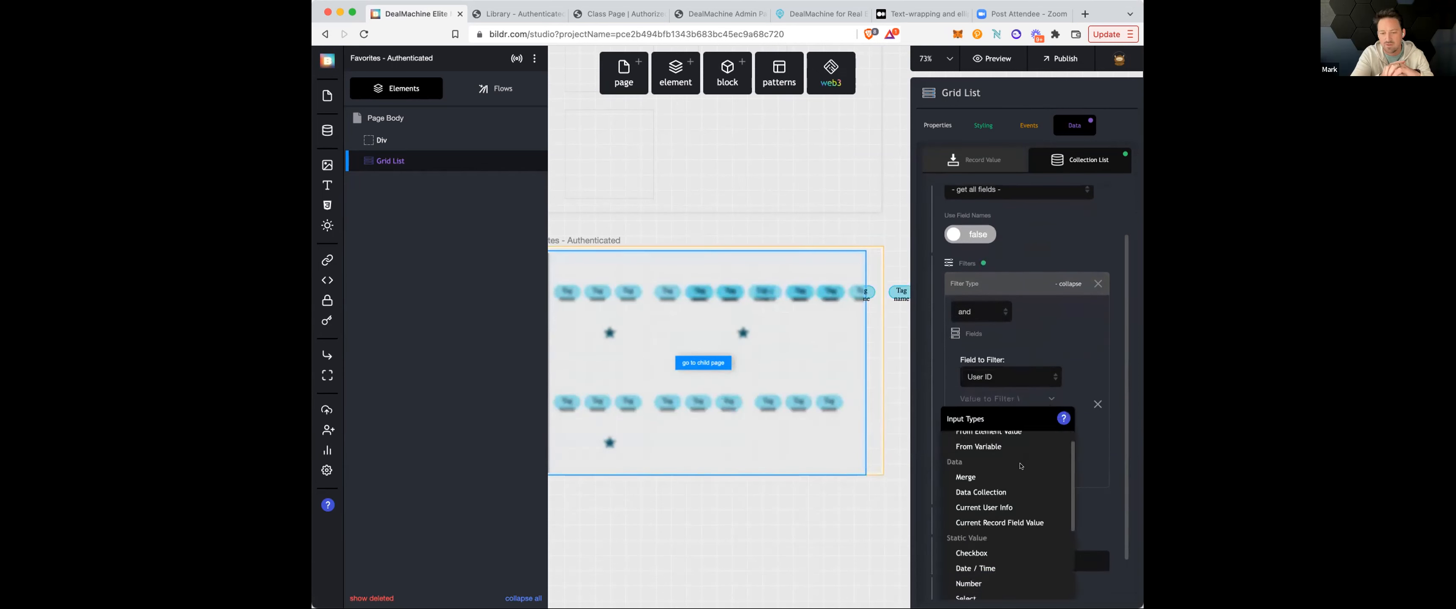
click(1000, 533)
click(1023, 438)
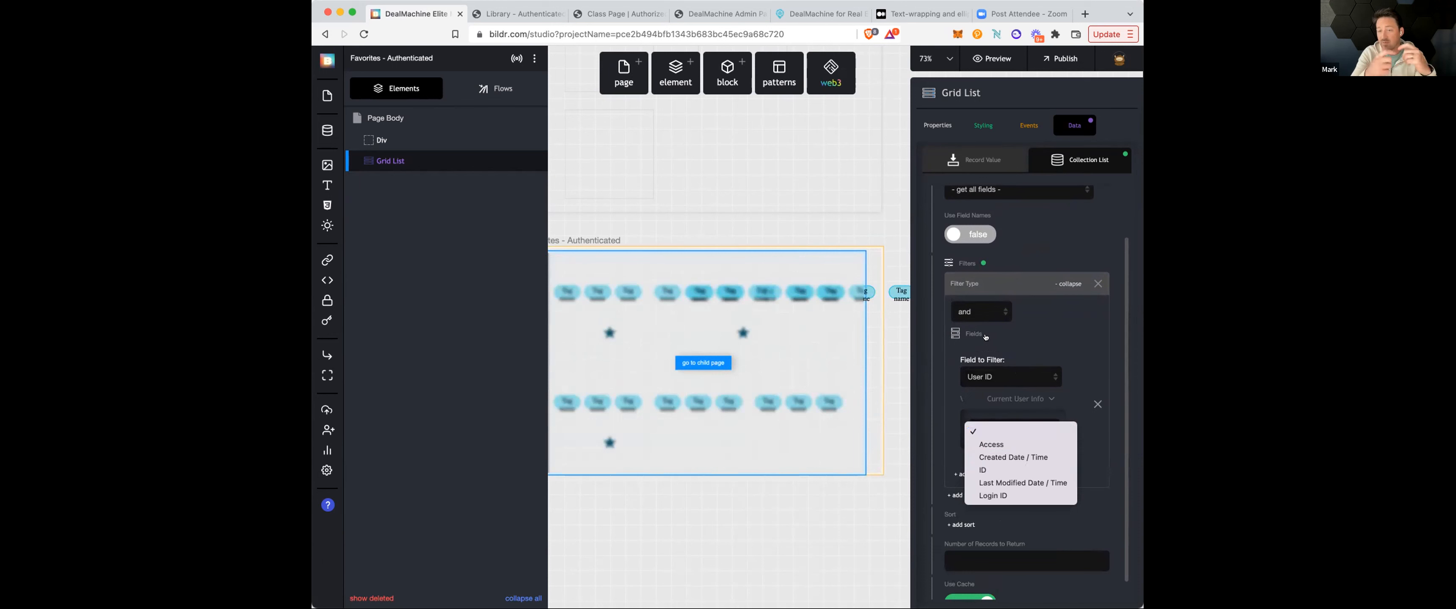
- Switch the filter's field to Created By and match it against the current user's ID
click(986, 374)
click(986, 374)
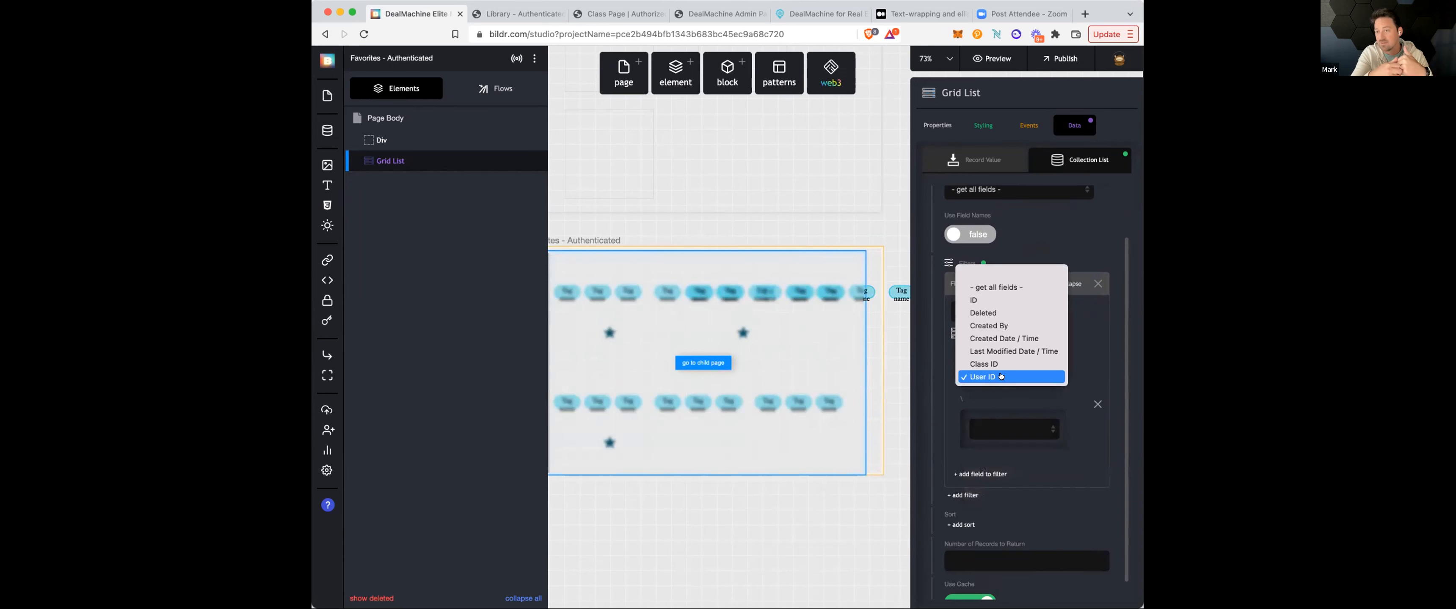
click(1004, 328)
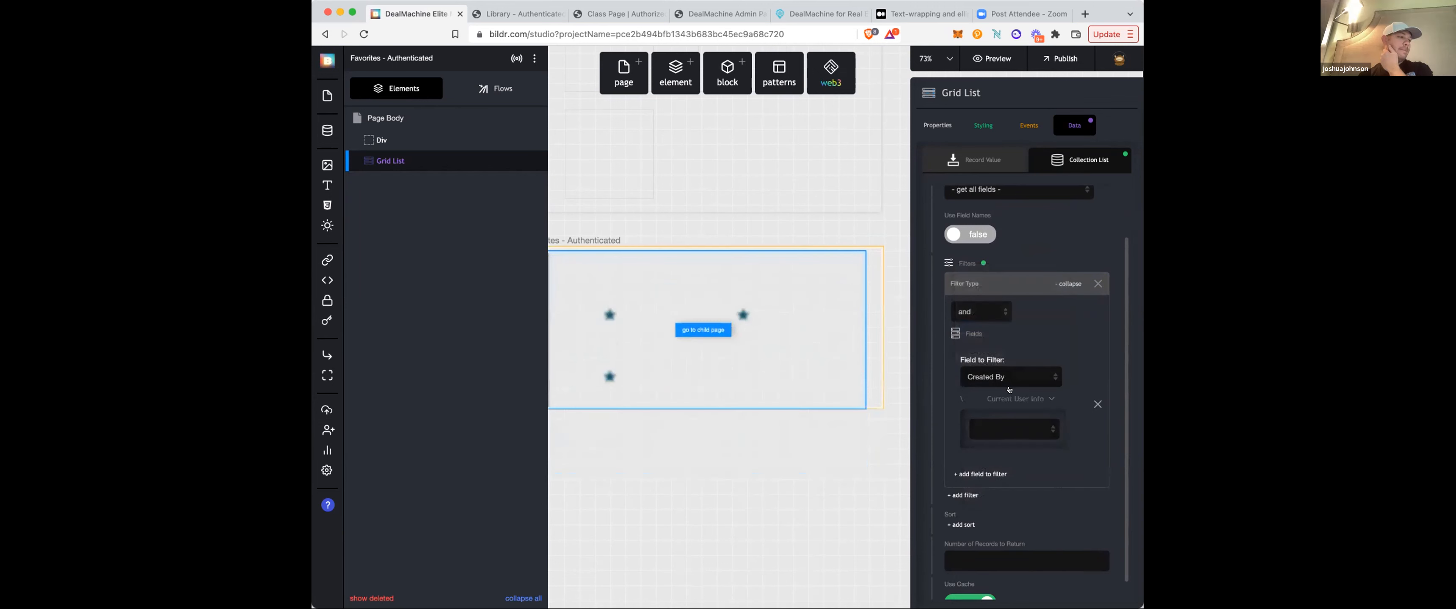
click(1024, 428)
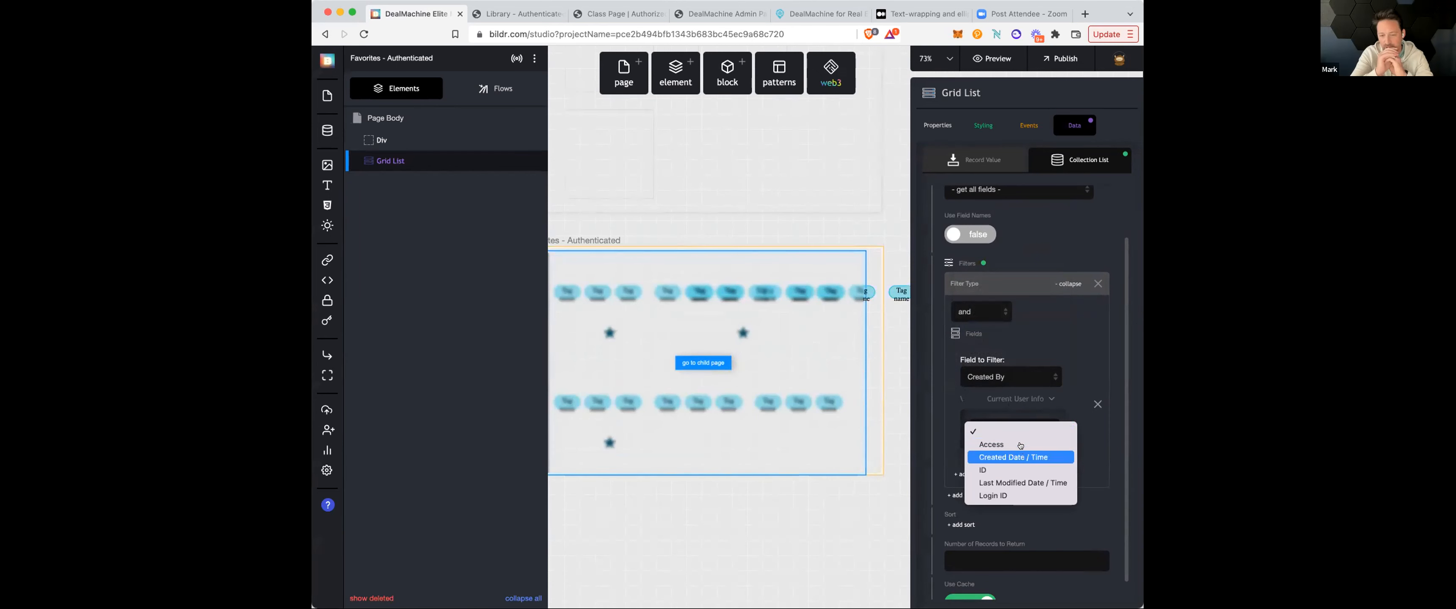
click(1003, 468)
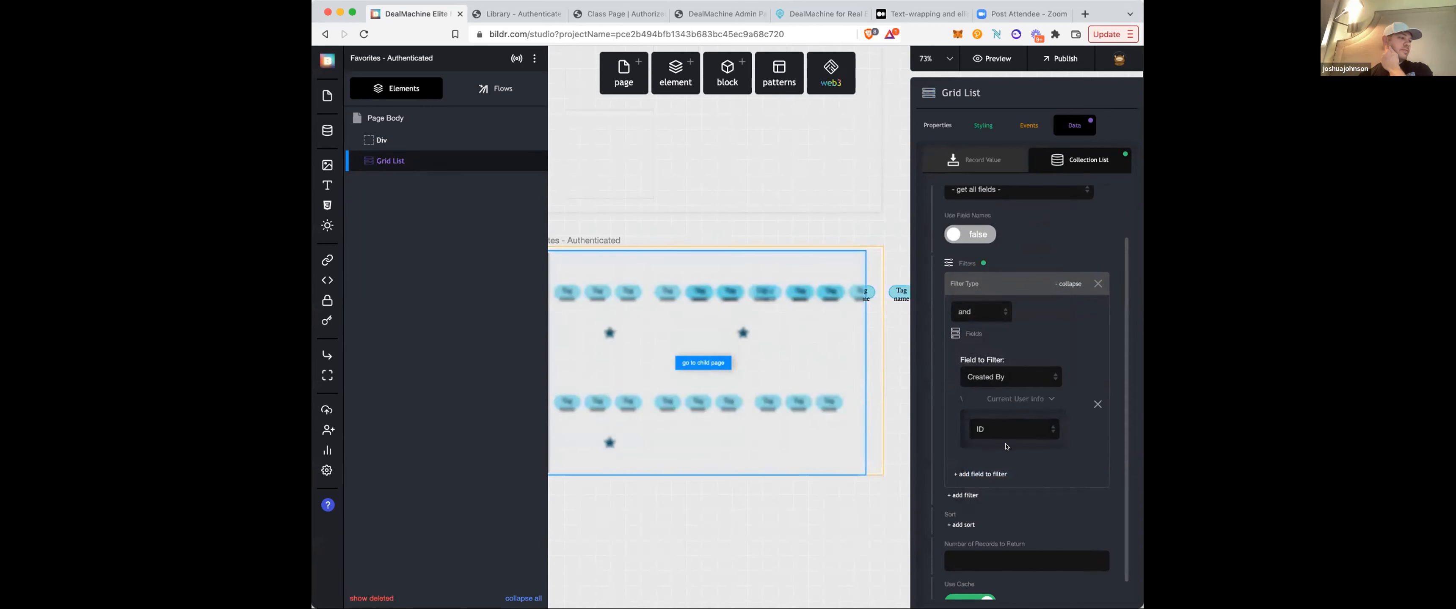
click(1068, 284)
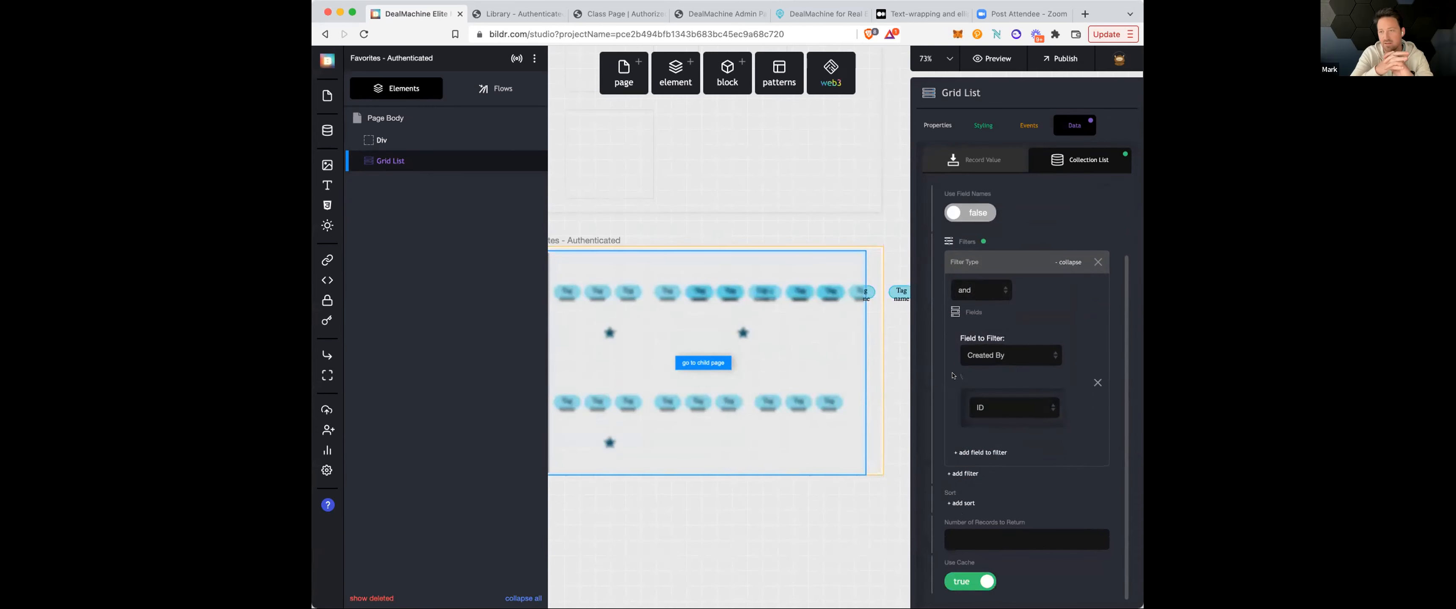
scroll(1026, 306, up, 3)
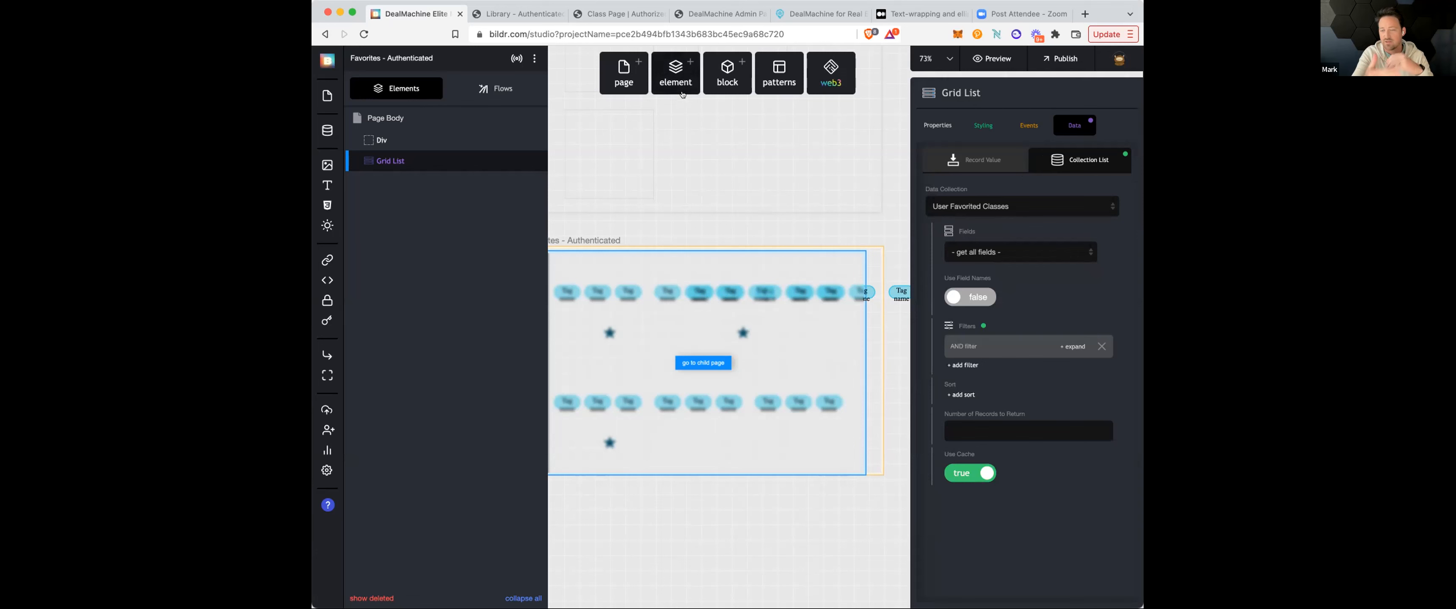
- Switch to the live Library page, reload it and check its list of favorites
click(529, 17)
key(super+r)
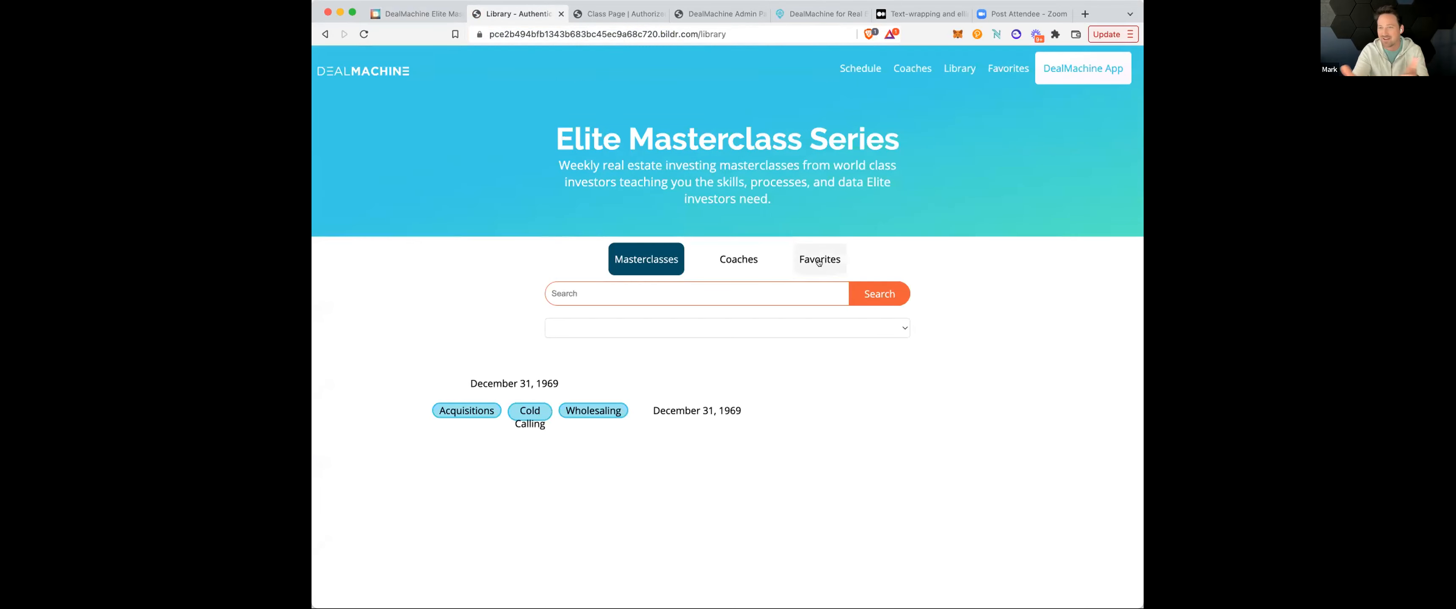
click(819, 261)
scroll(702, 308, down, 3)
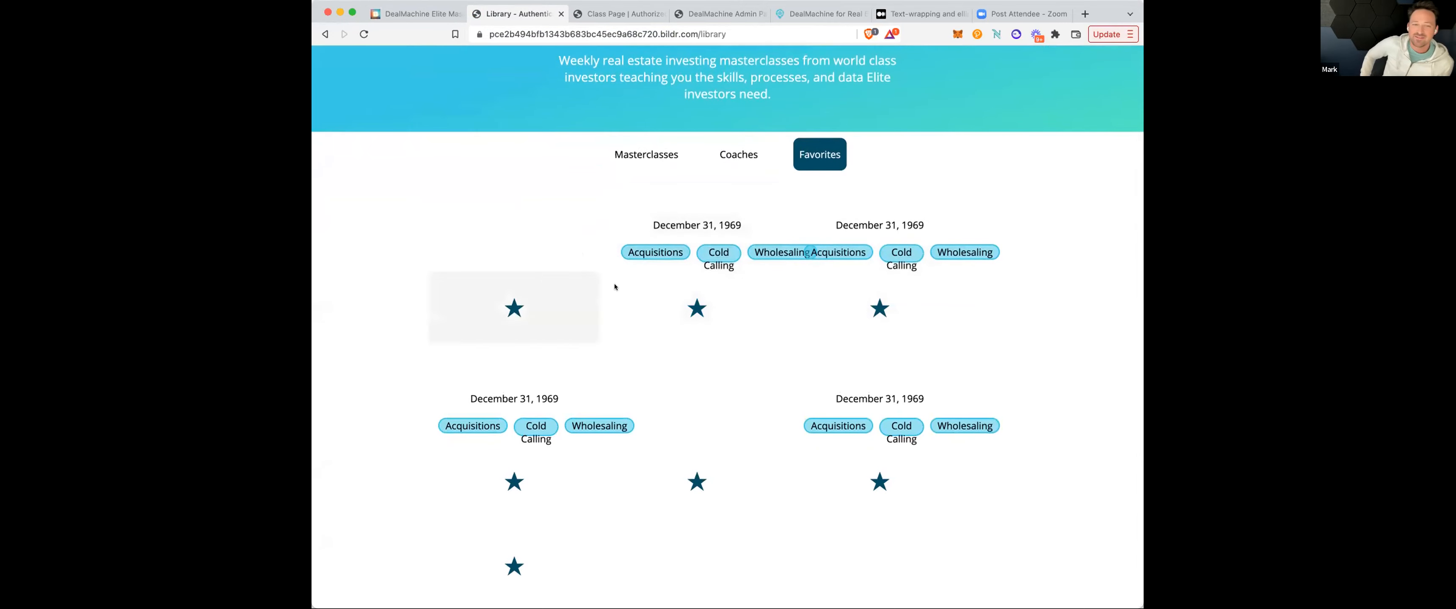
- Open a class from the favorites, return to the library and review the Favorites list again
click(685, 288)
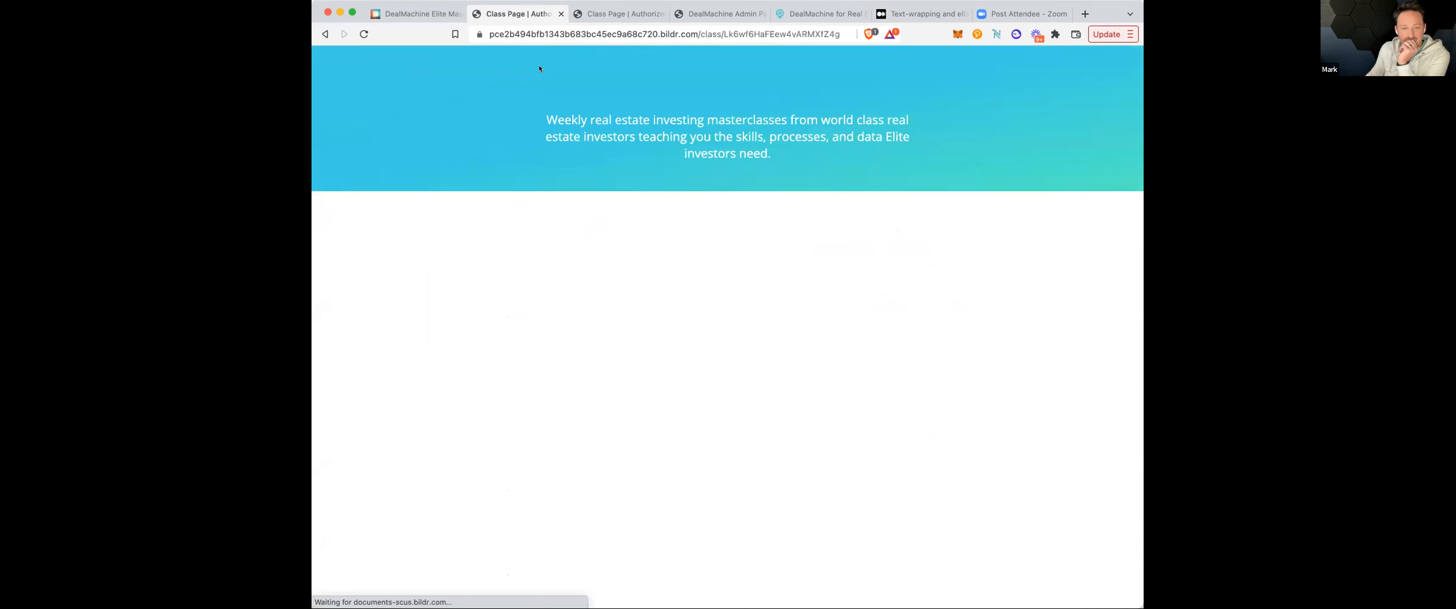
click(325, 34)
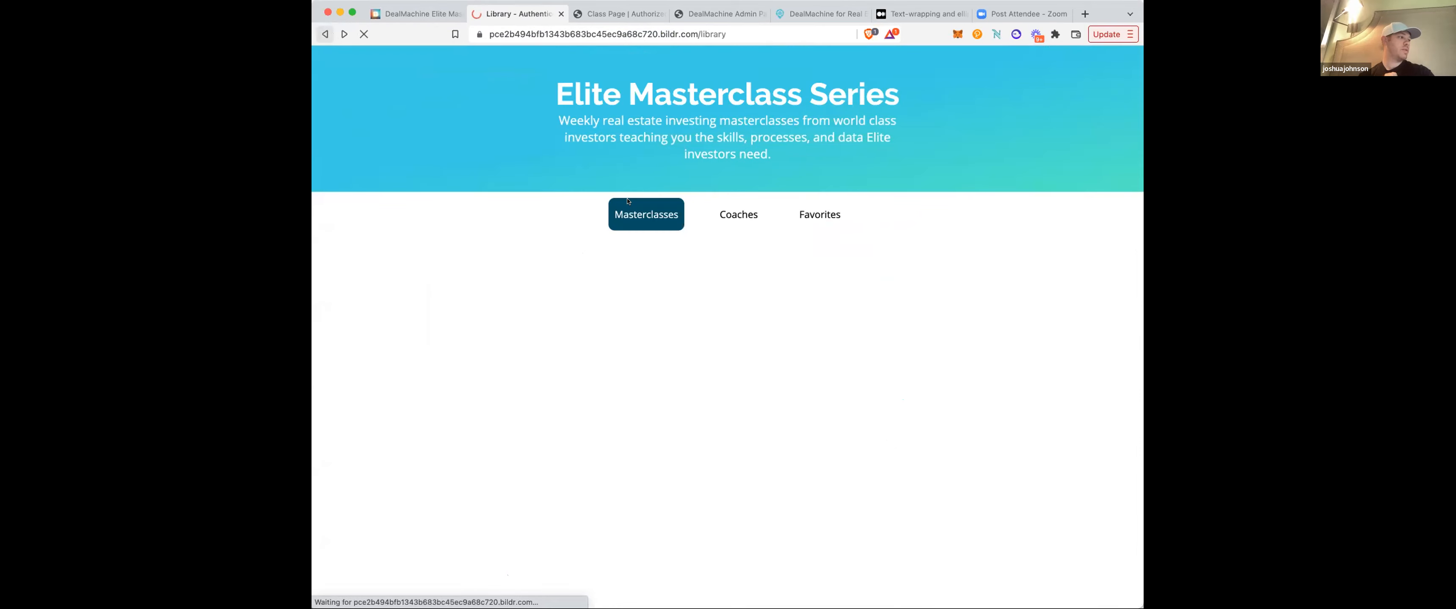
click(816, 255)
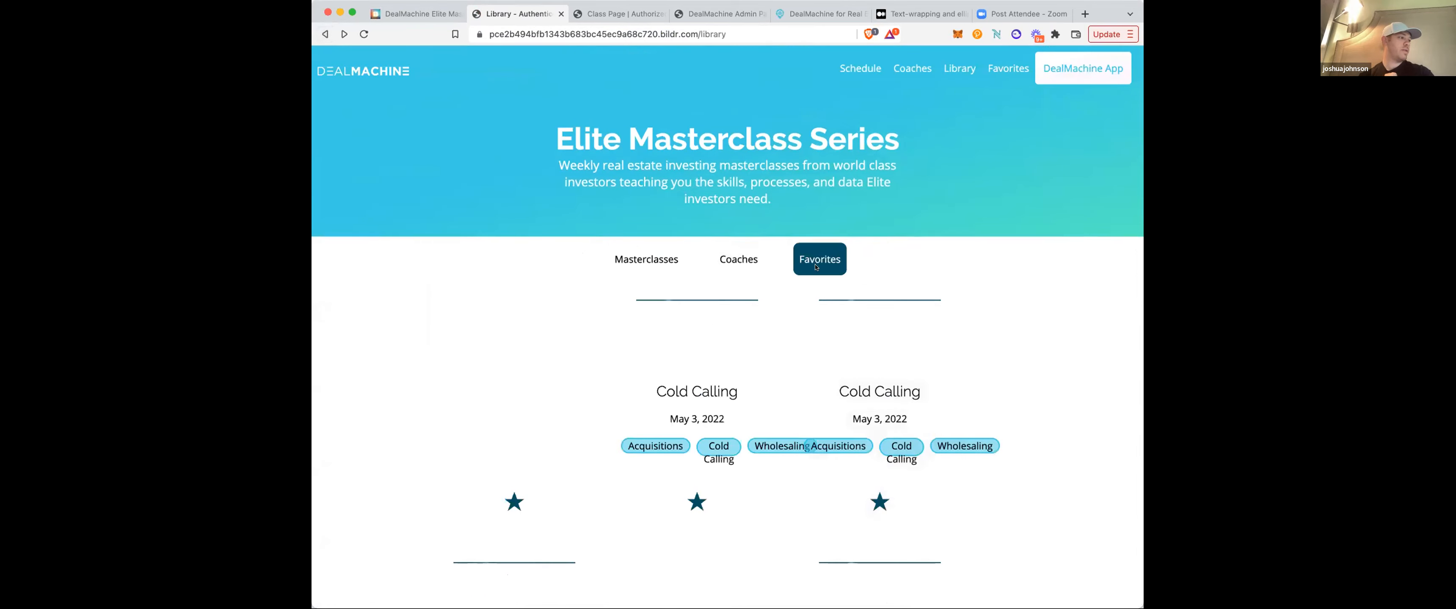
scroll(770, 360, down, 3)
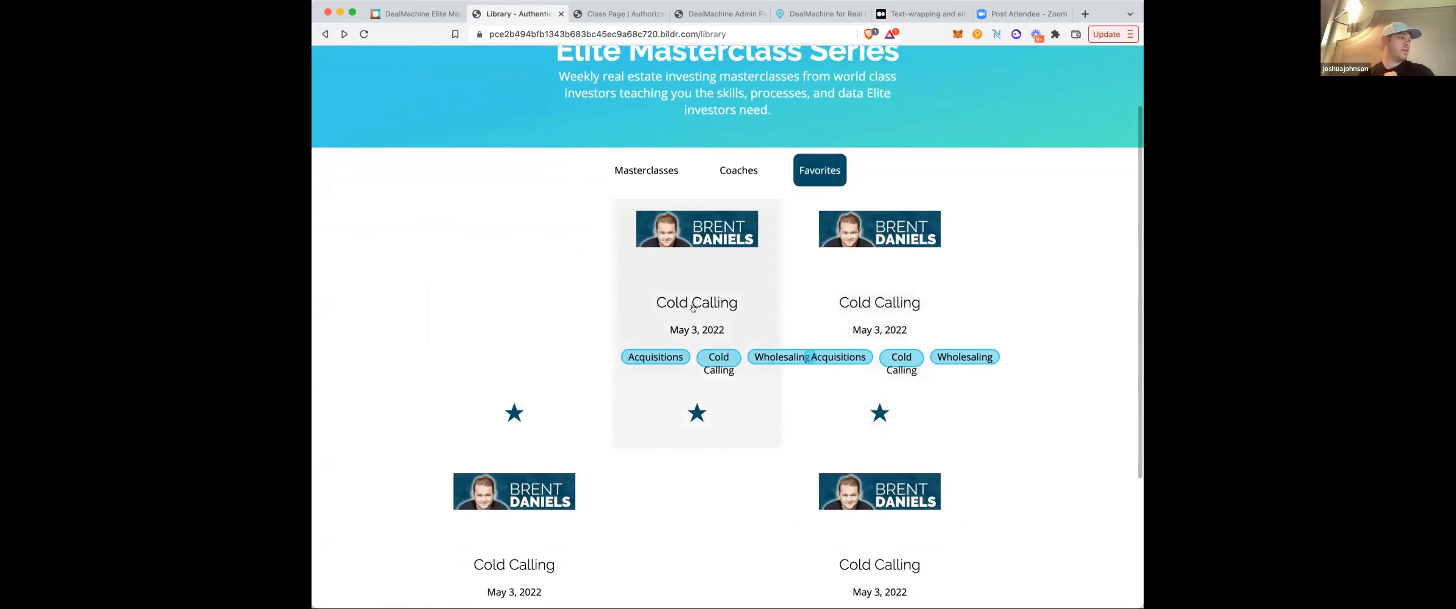
scroll(695, 305, down, 3)
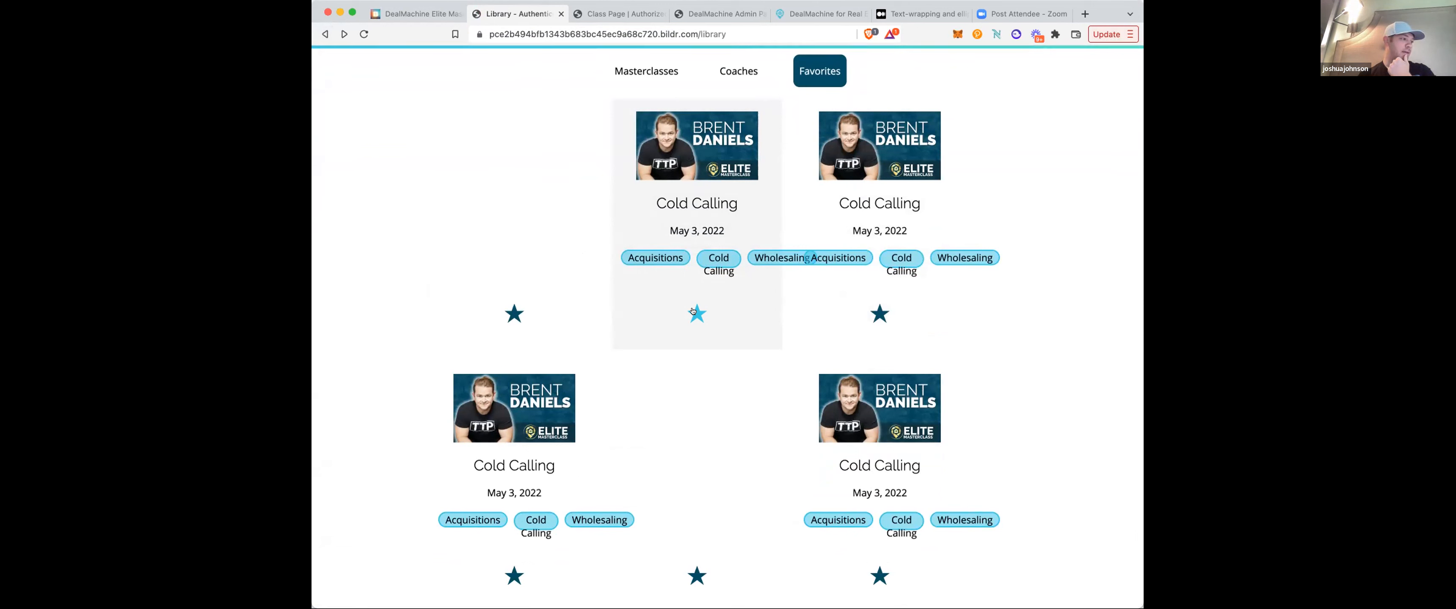
- Unfavorite the Cold Calling classes in the Favorites list using their stars
click(692, 311)
scroll(712, 347, down, 1)
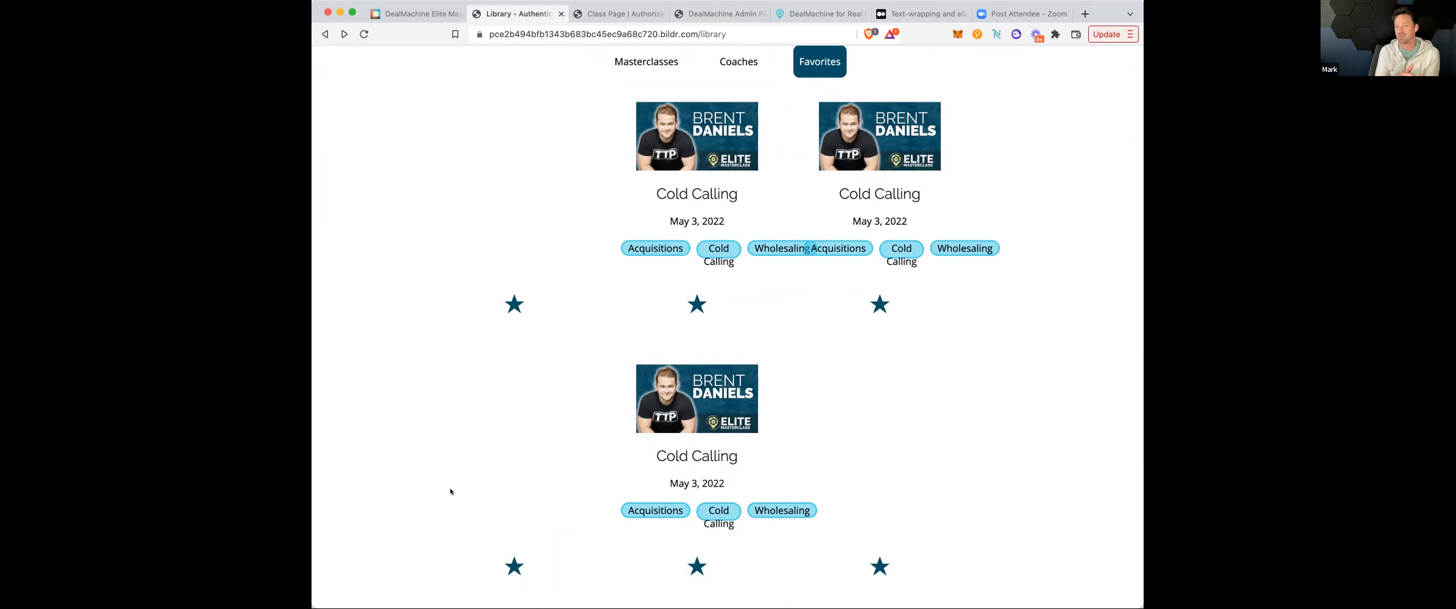
scroll(539, 494, down, 1)
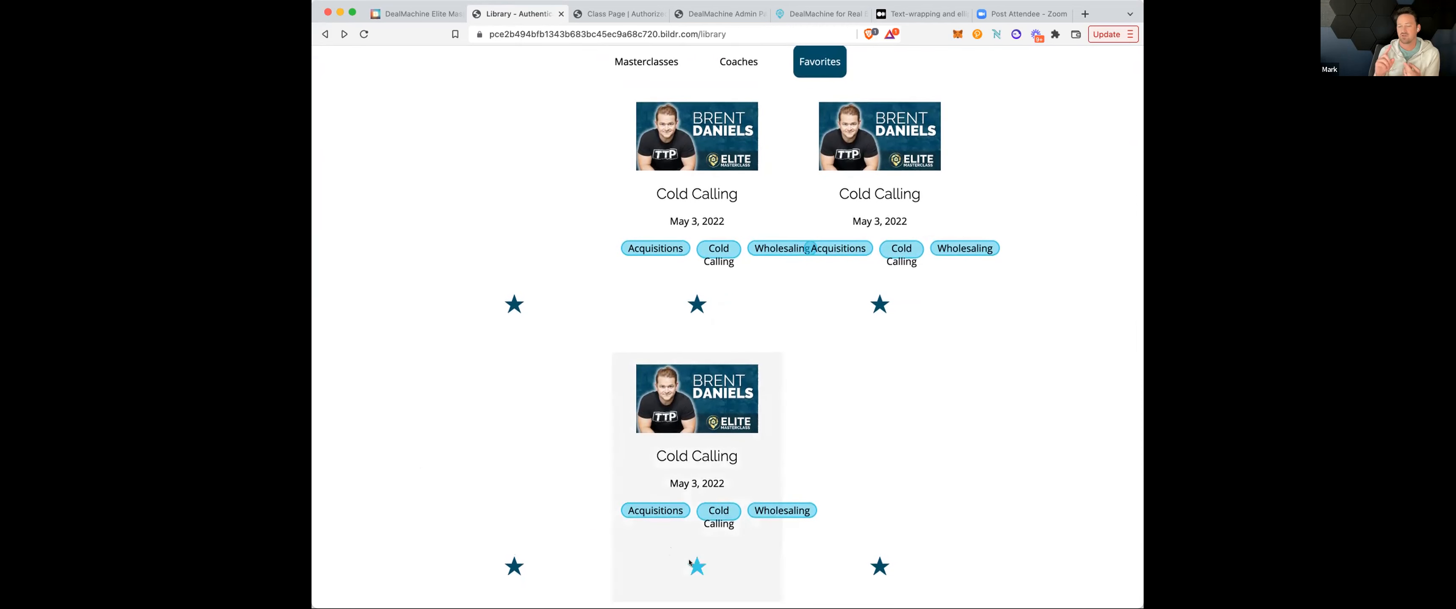
scroll(707, 408, up, 1)
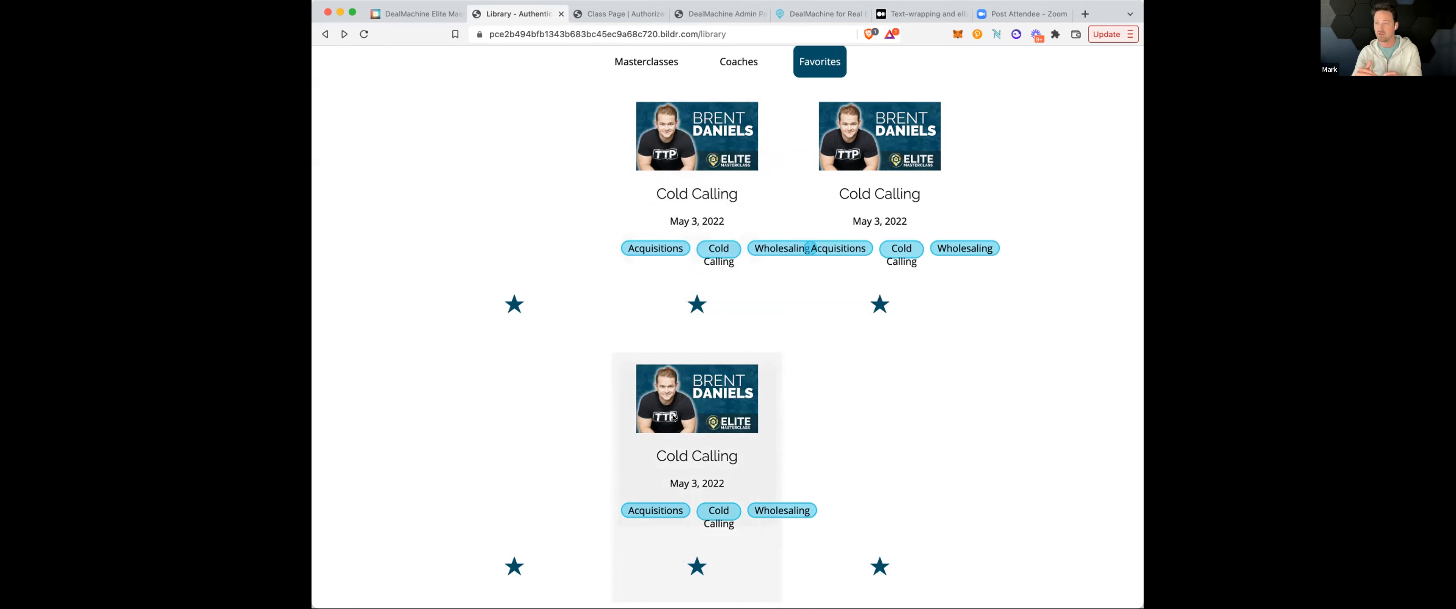
click(693, 566)
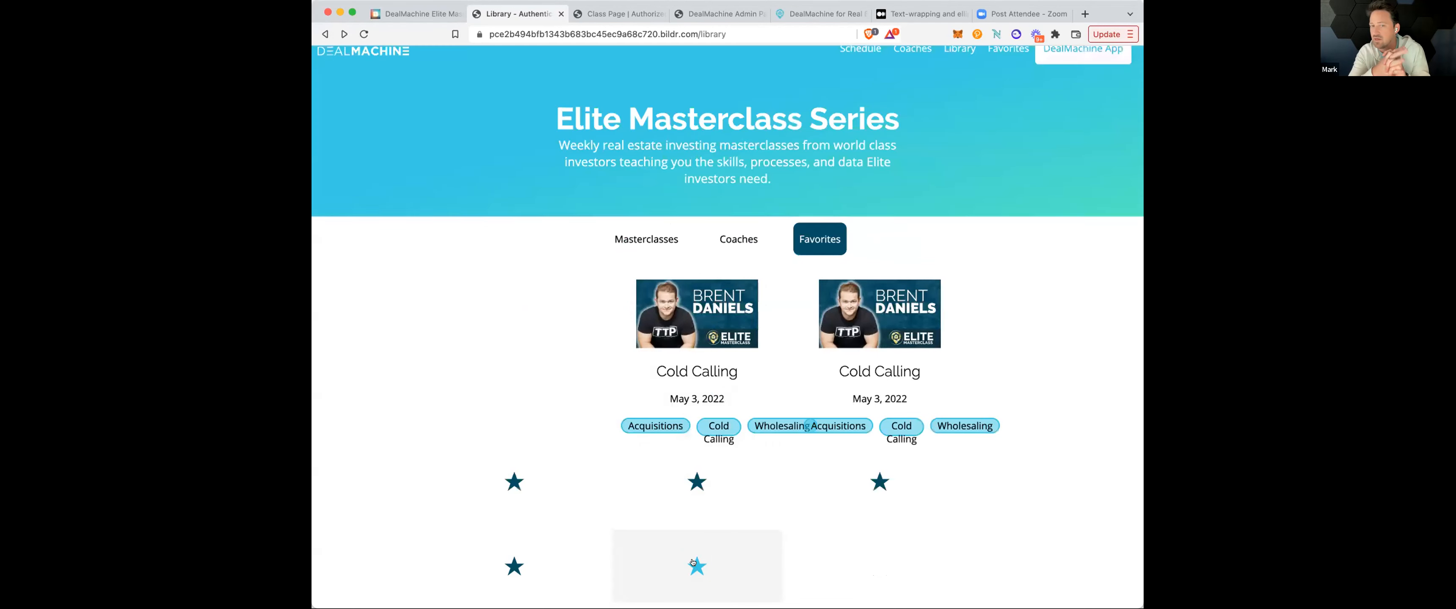
click(878, 483)
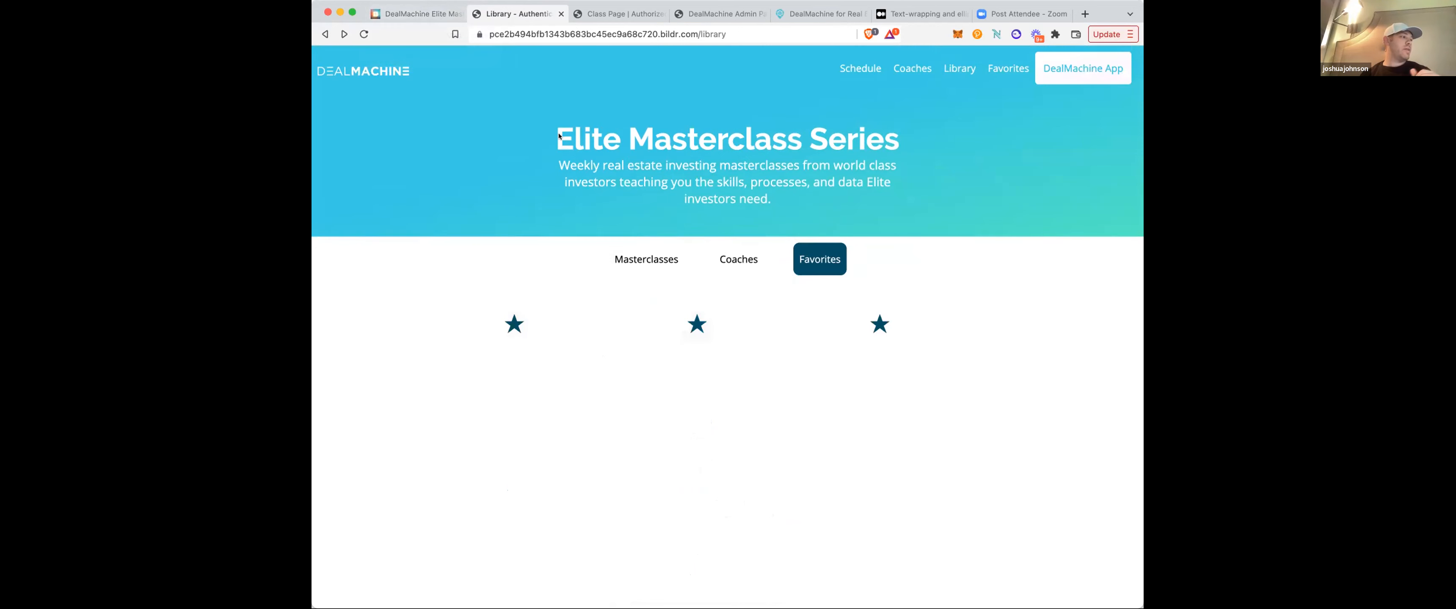
- Return to the Bildr studio and inspect the Div, tags Grid List and star on the Classes Grid List Page - Favorites
click(425, 16)
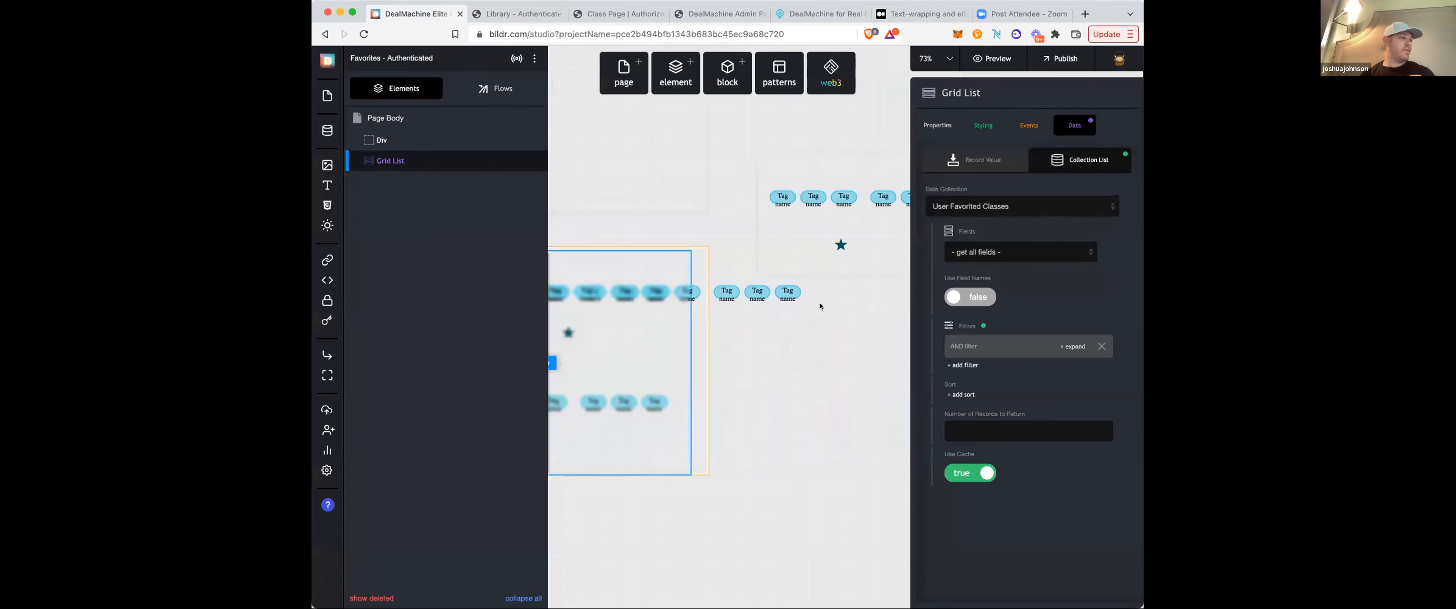
click(766, 303)
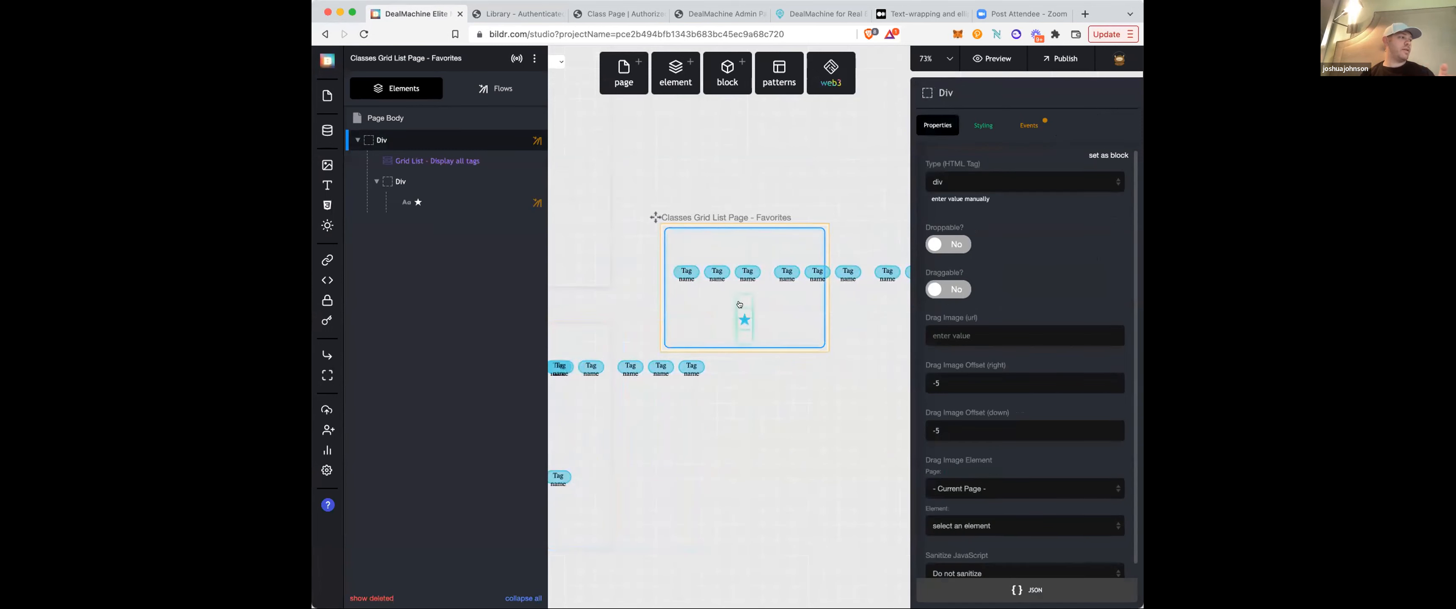
click(455, 161)
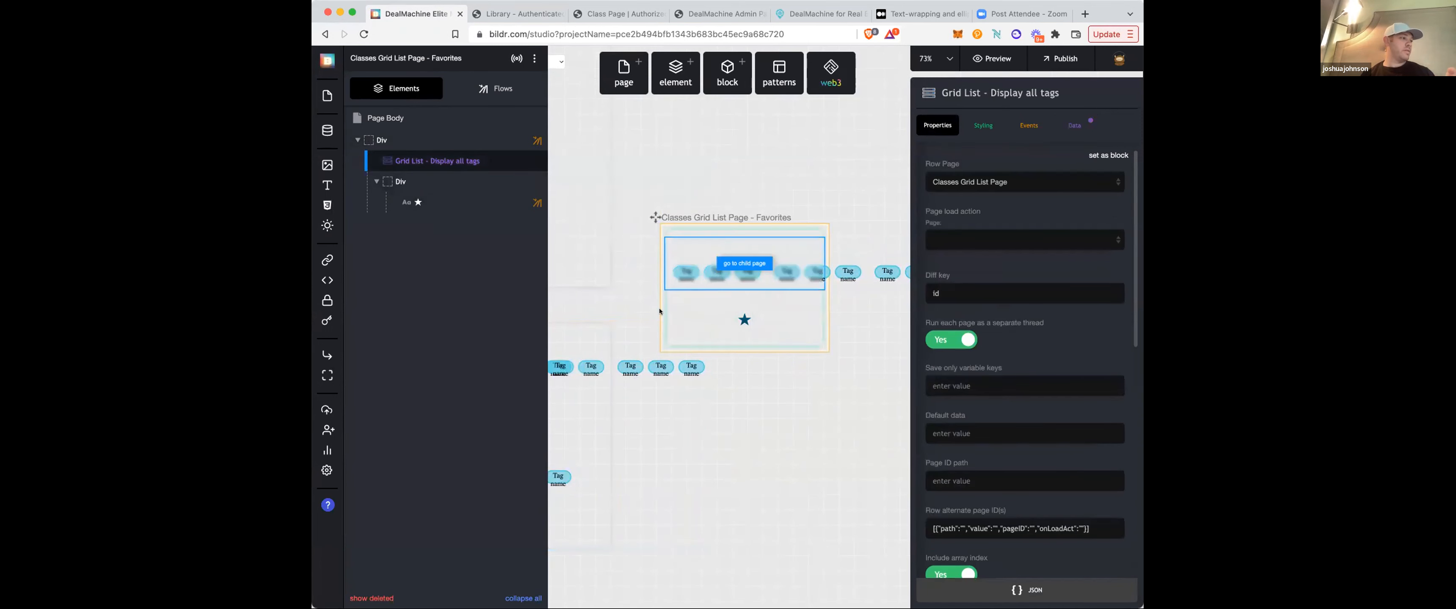
click(459, 138)
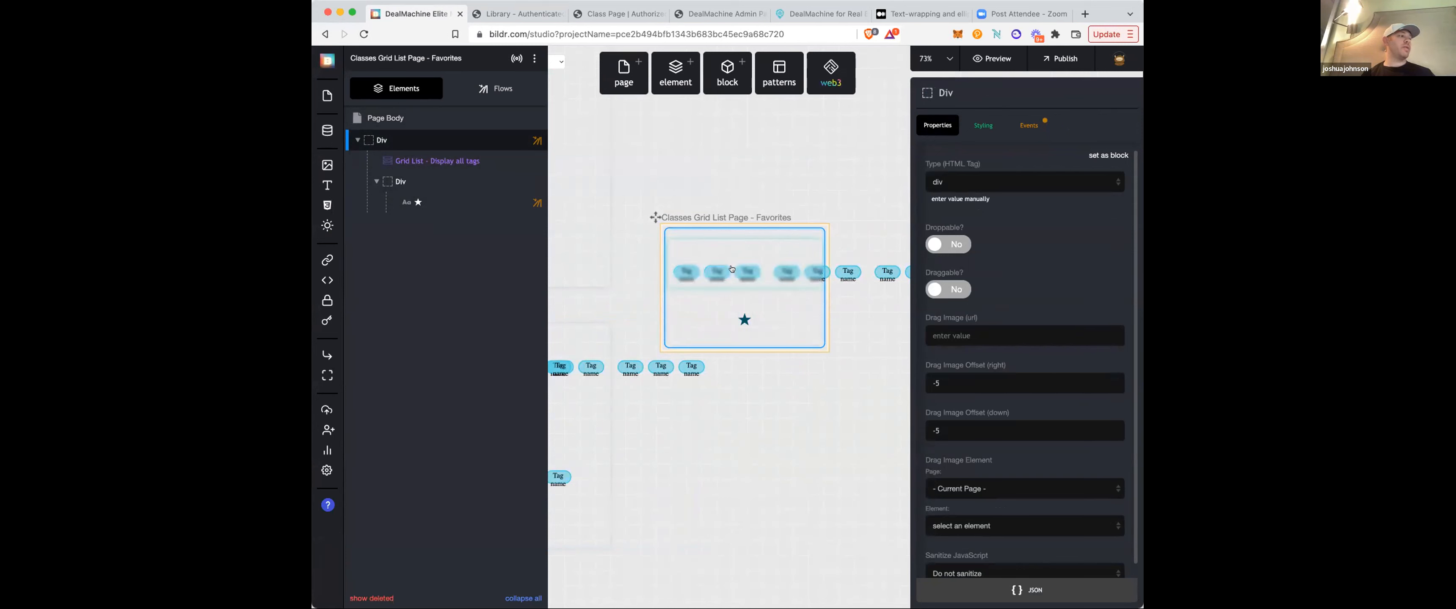
mouse_move(516, 182)
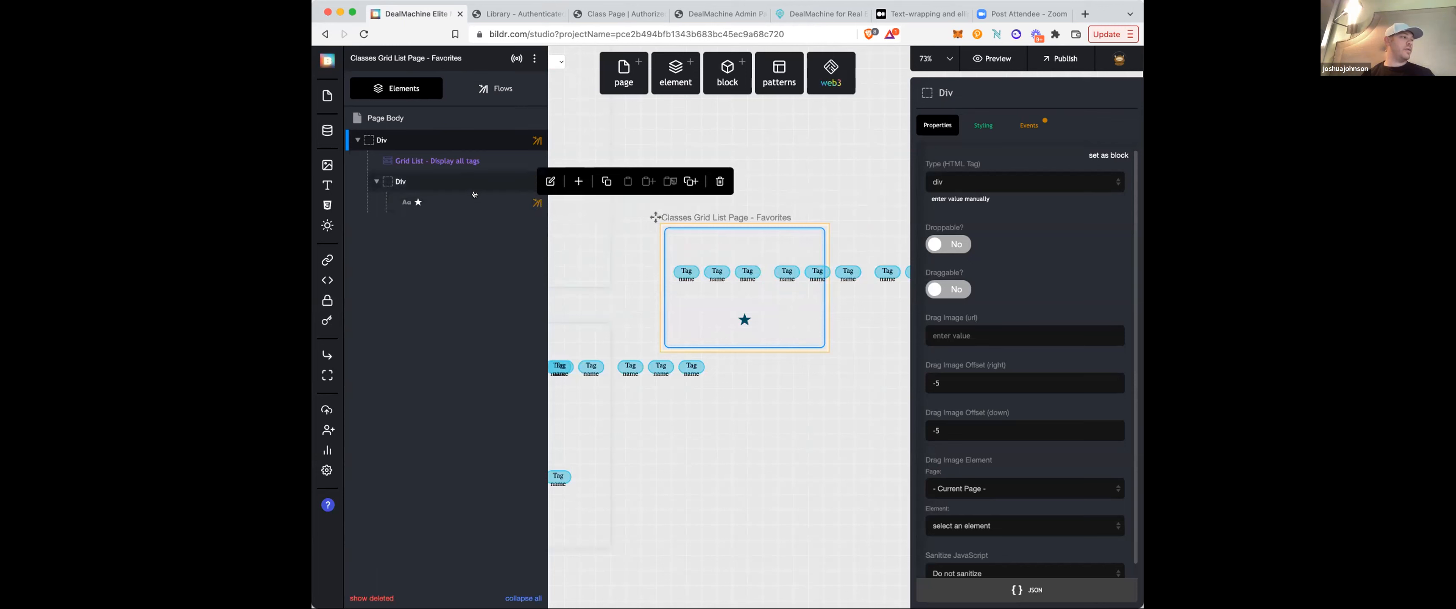
click(743, 315)
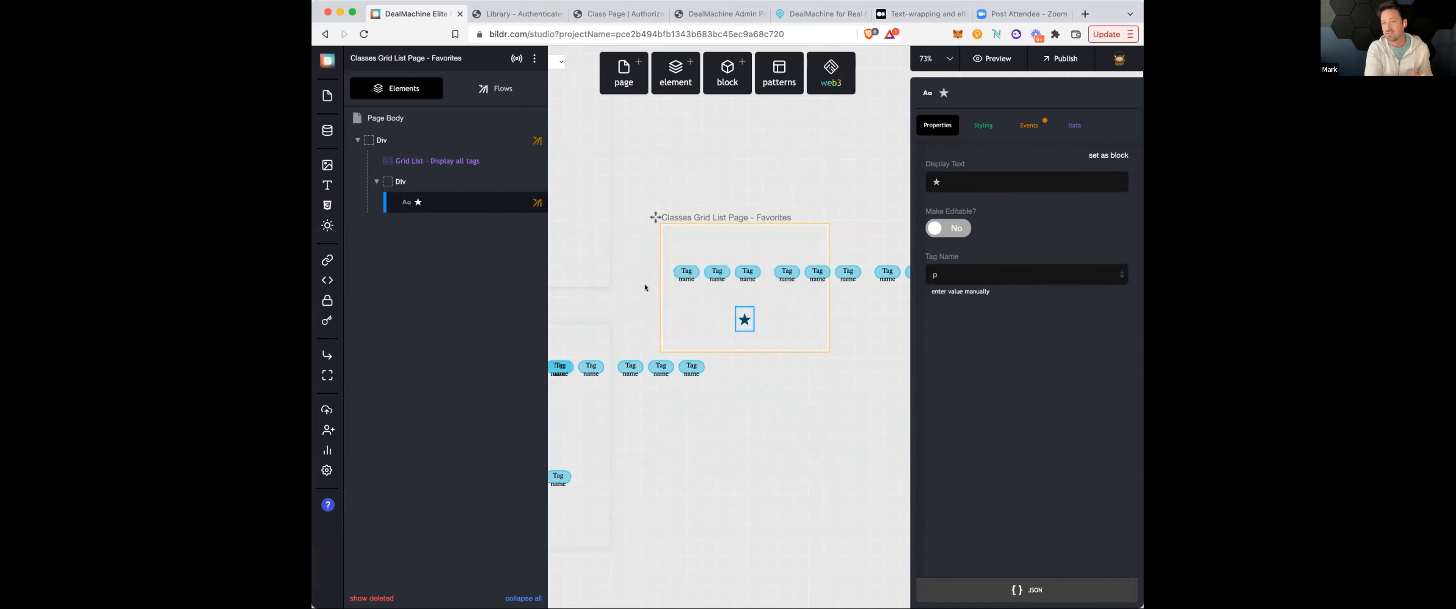
- Look across the studio canvas for the Class Page and check the favorite star on the live Cold Calling class page
scroll(645, 286, left, 3)
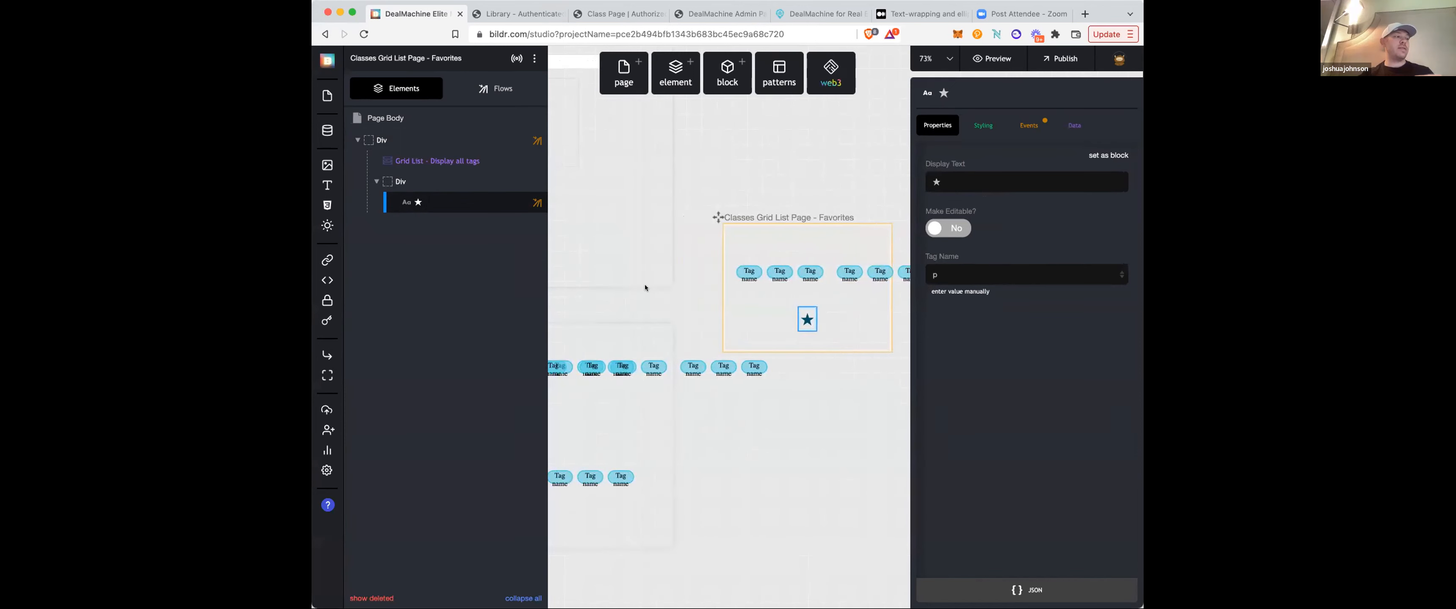
scroll(689, 310, left, 12)
scroll(695, 310, up, 3)
scroll(695, 306, left, 10)
scroll(695, 306, up, 5)
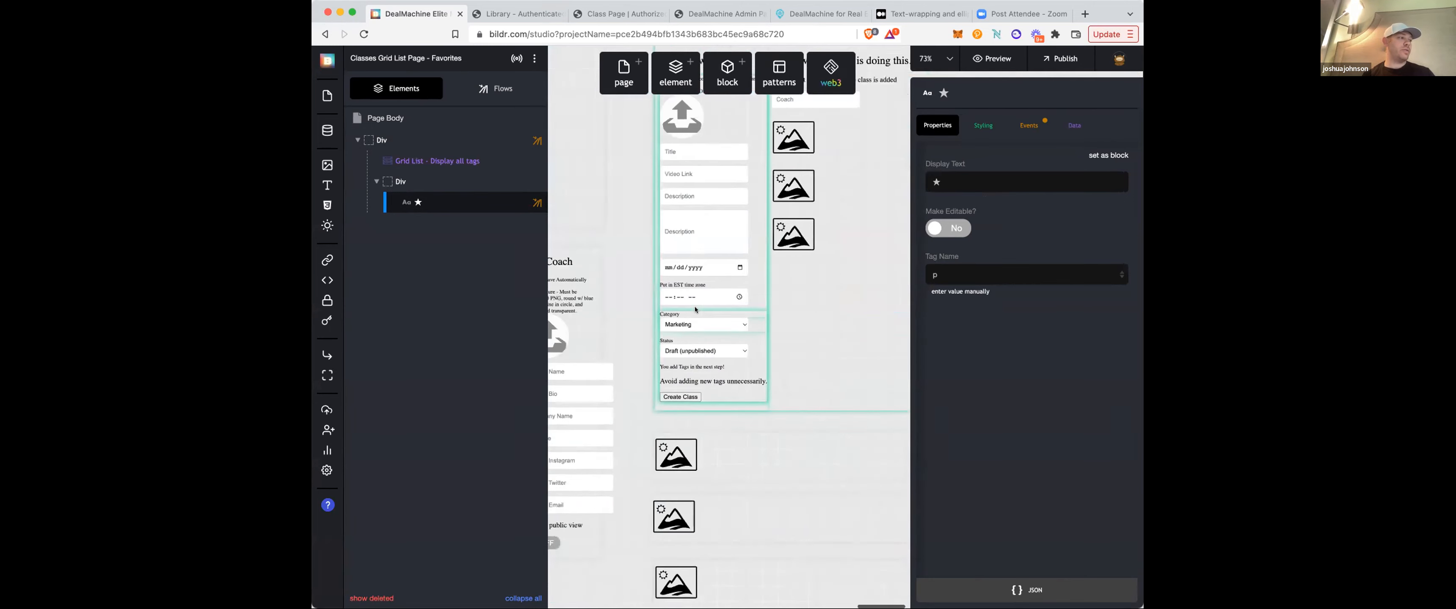
click(596, 14)
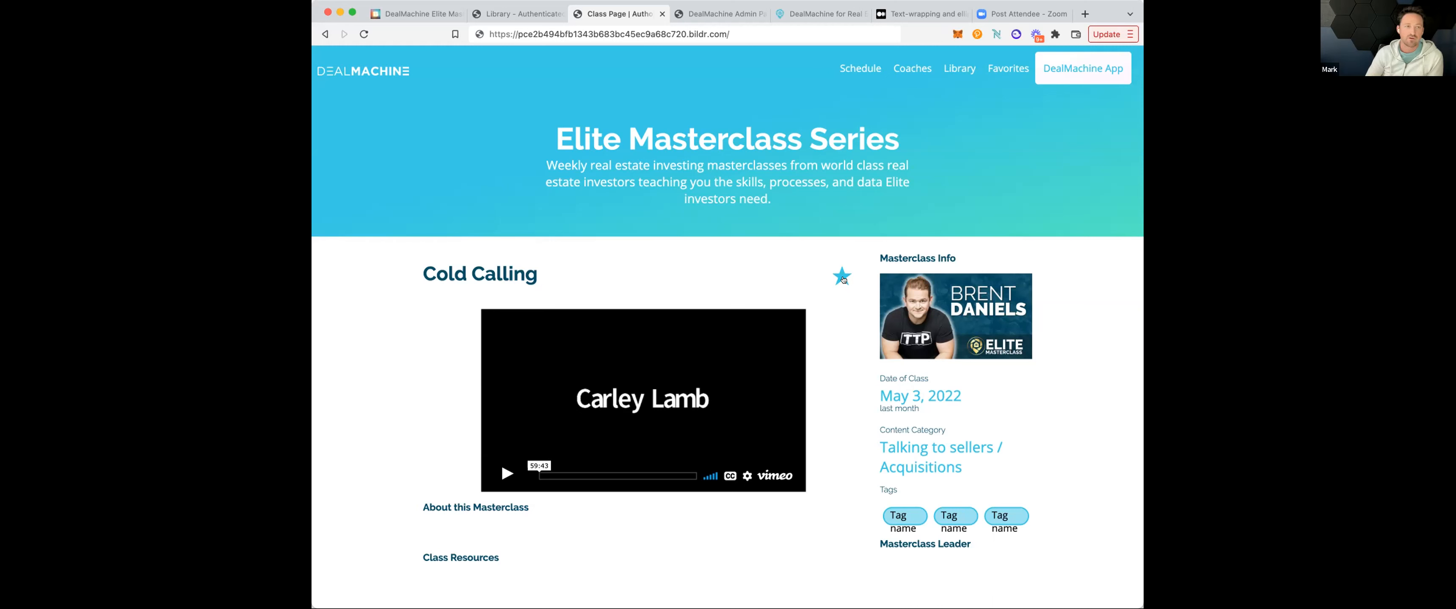
- Return to the Bildr studio and select the favorite star on the Class Page | Authorized canvas page
click(426, 14)
scroll(669, 303, left, 5)
scroll(669, 303, up, 10)
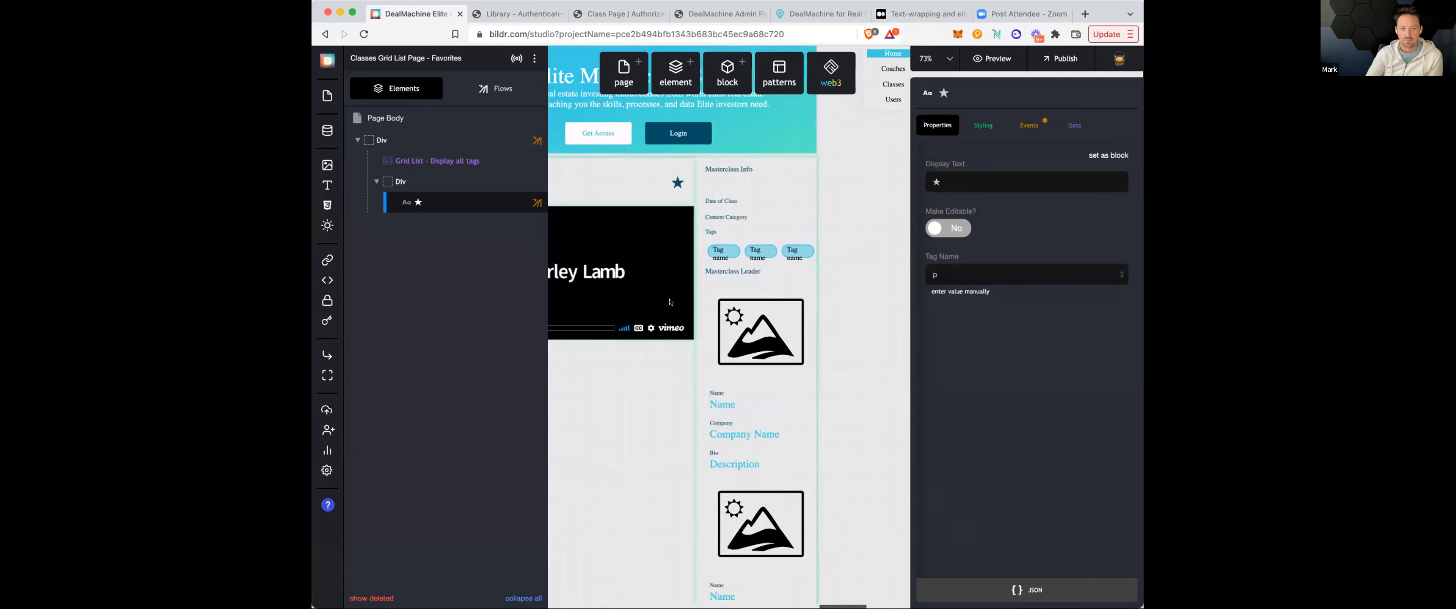
scroll(670, 302, up, 5)
scroll(669, 303, left, 3)
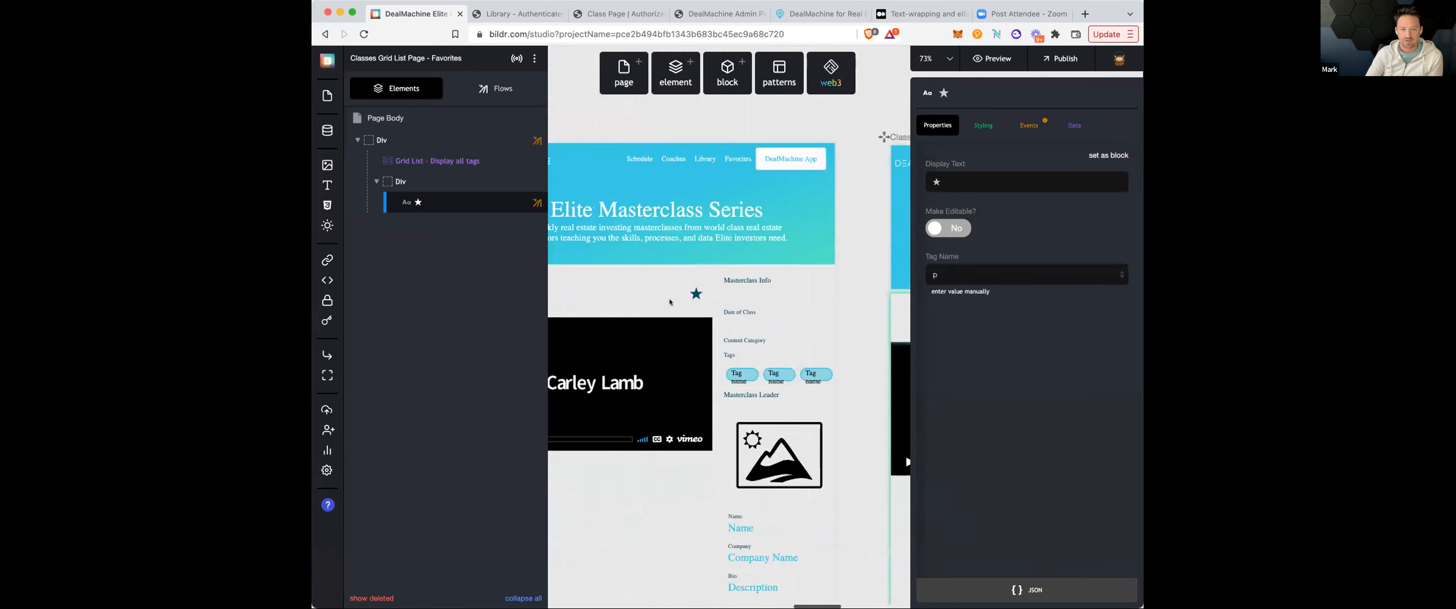
scroll(668, 300, left, 3)
scroll(687, 305, down, 3)
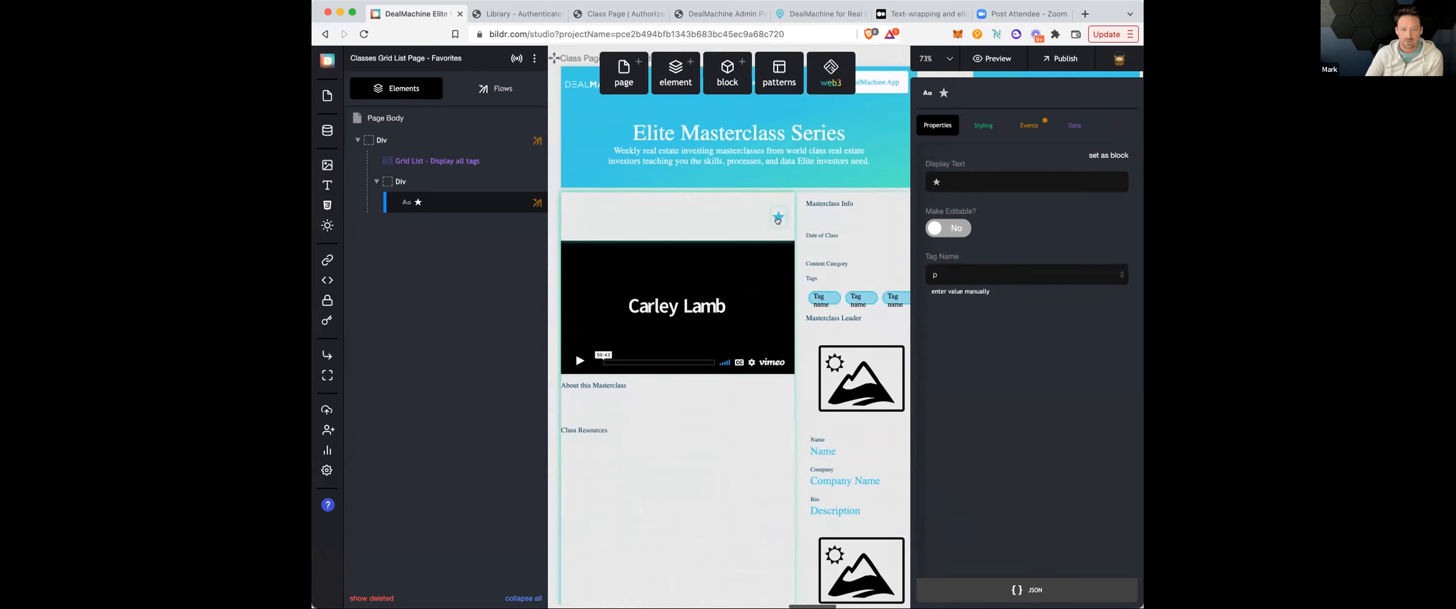
click(777, 219)
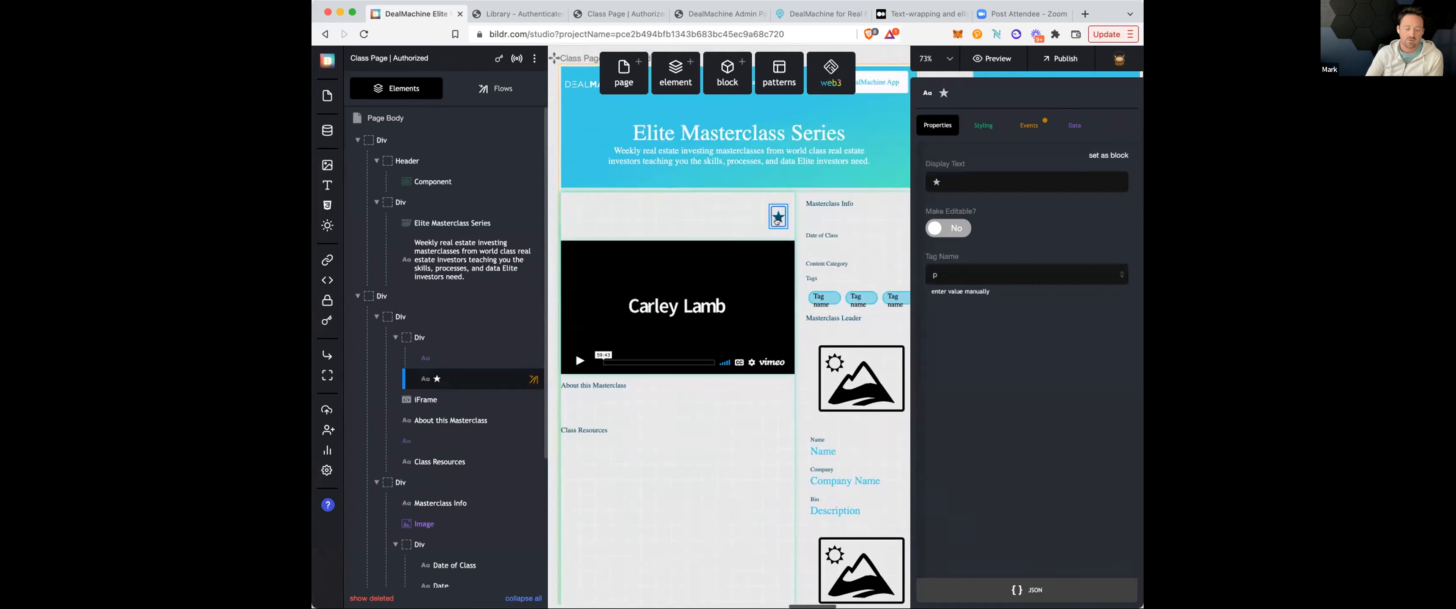
- Inspect the page's Mark as Favorite on Load flow and open the Unfavorited flow linked in its set interaction action
mouse_move(485, 382)
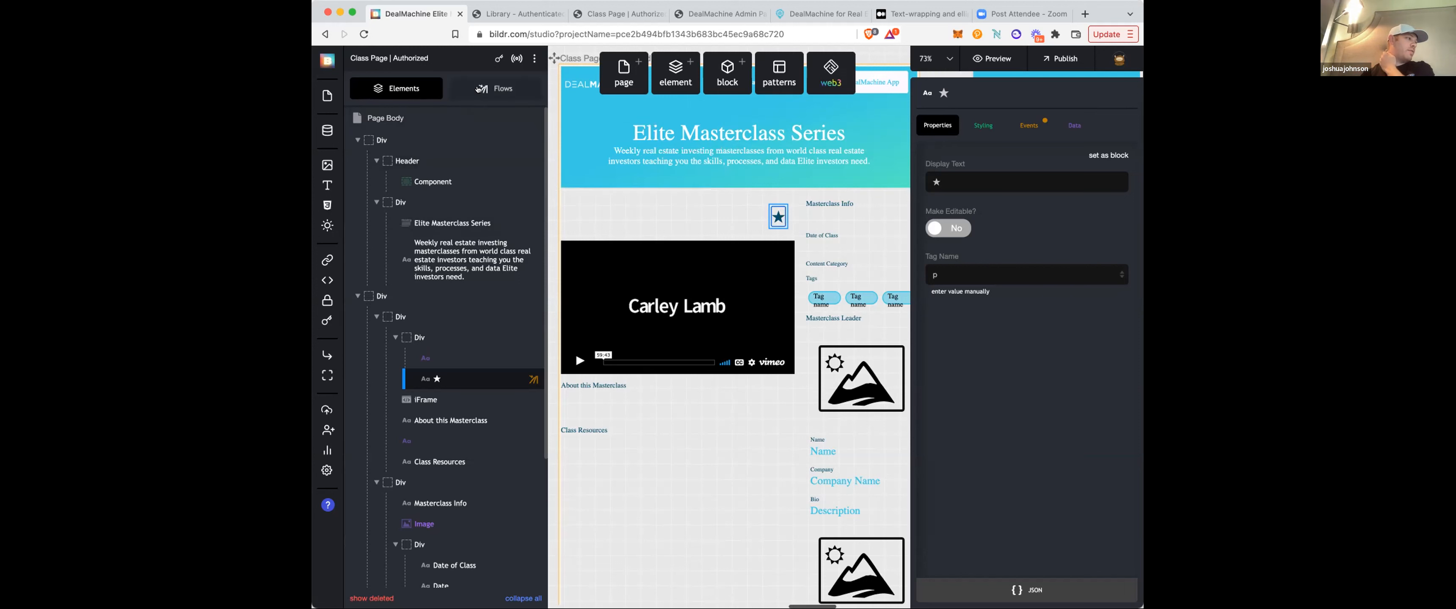
click(479, 89)
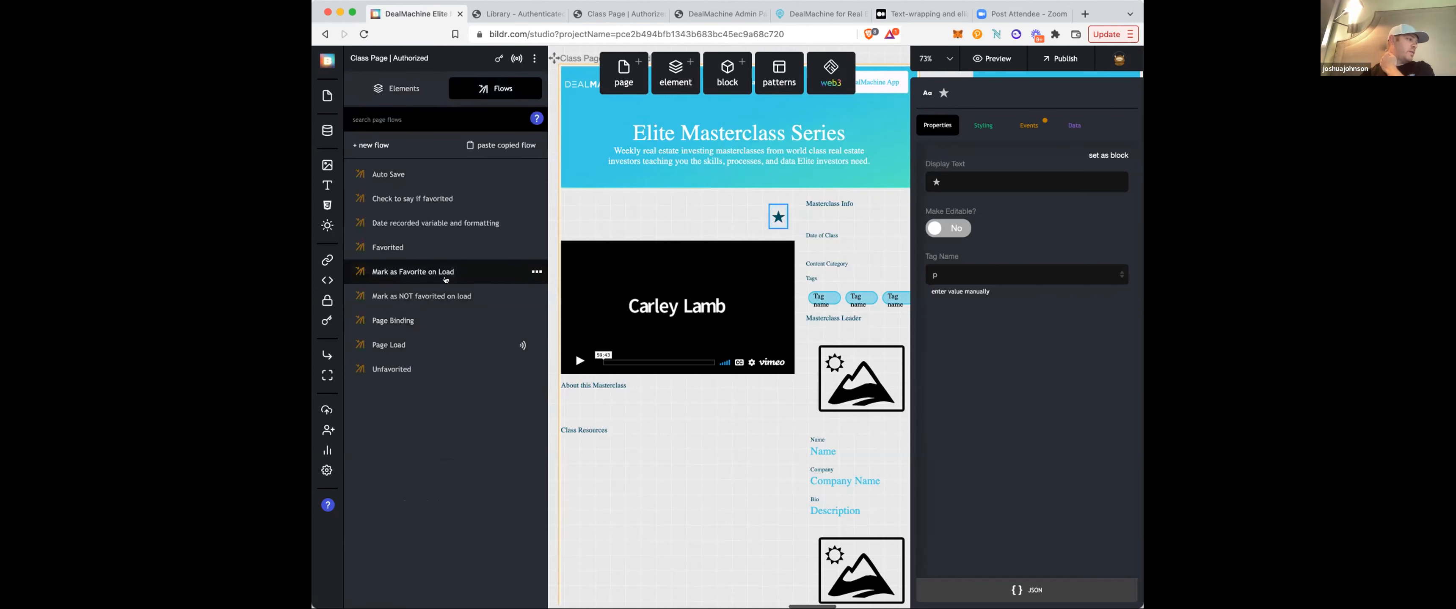
click(442, 273)
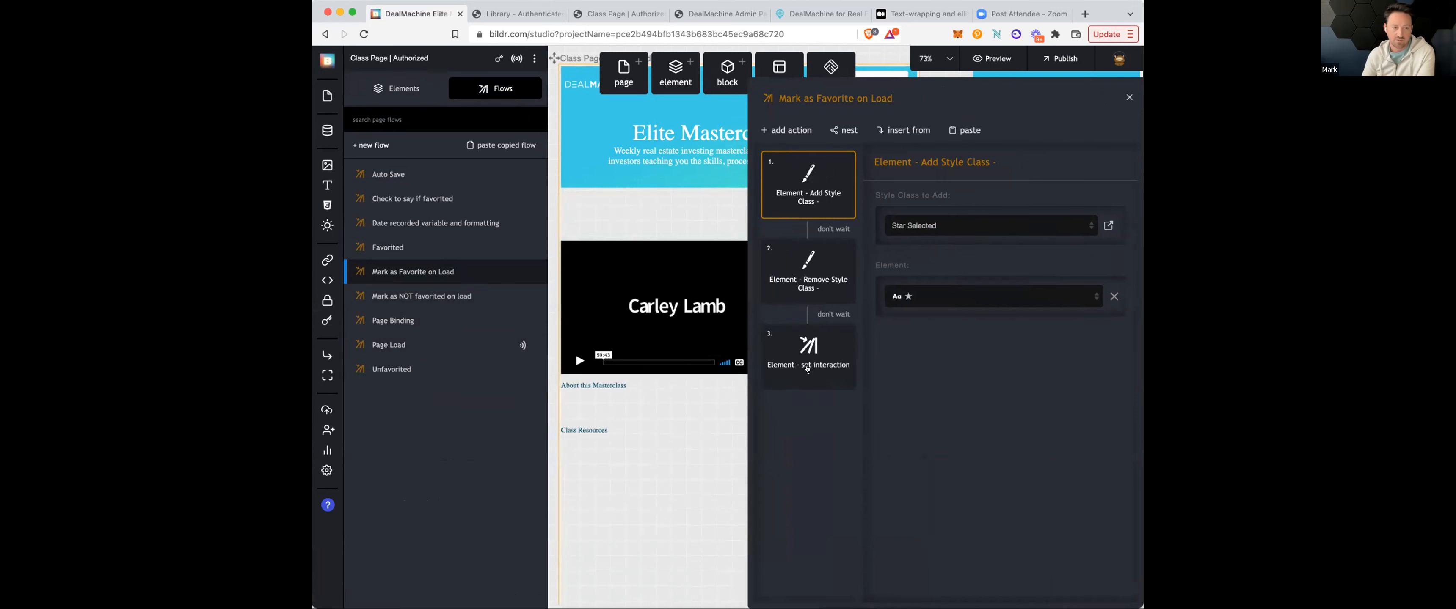
click(807, 365)
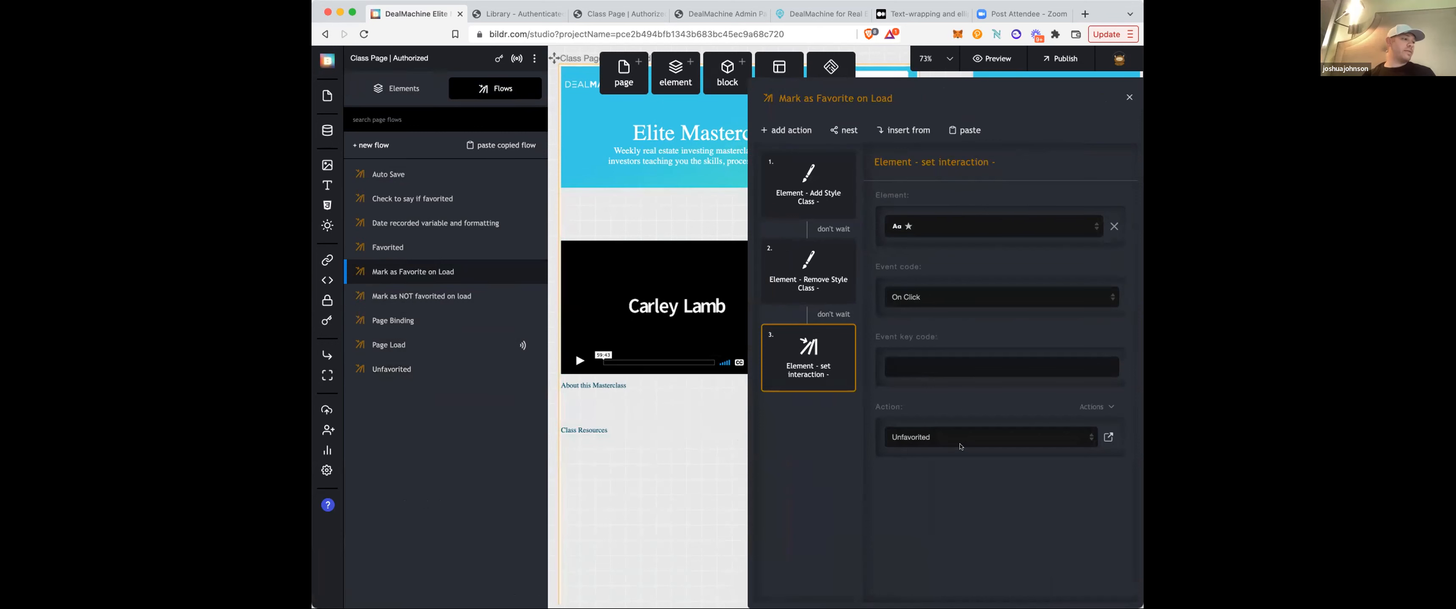
click(1109, 437)
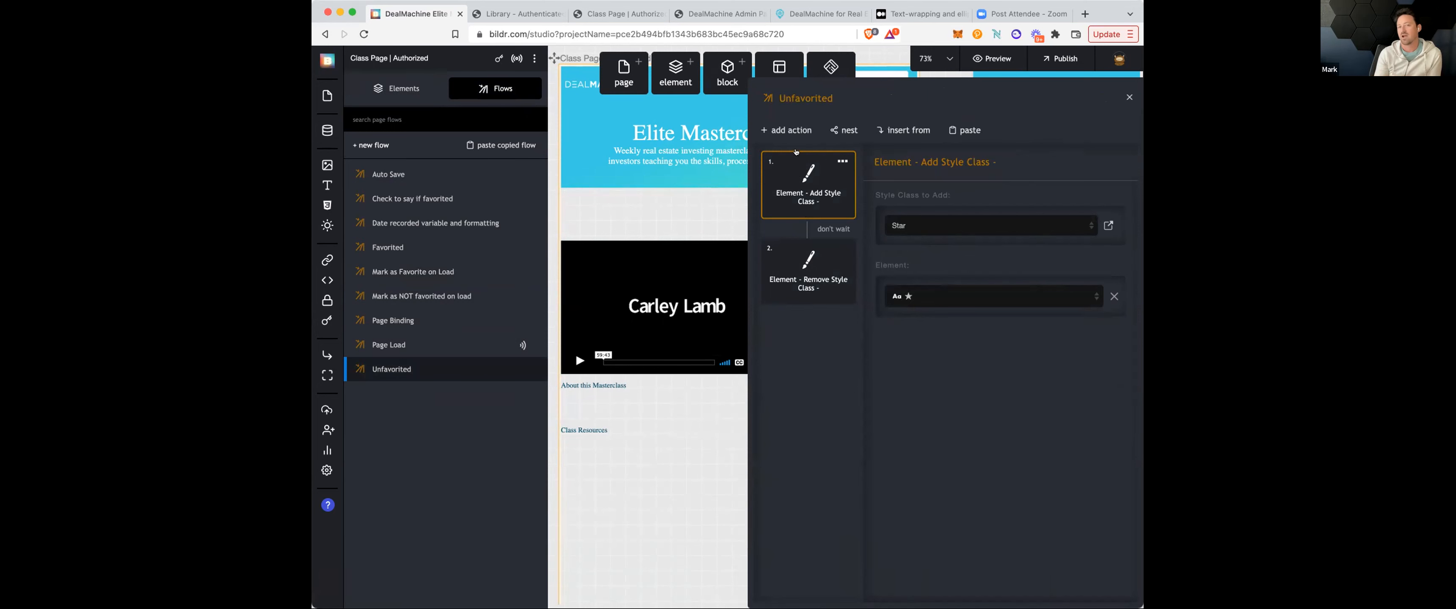
- Add a Data - update record action to the Unfavorited flow and set its collection to User Favorited Classes
click(796, 133)
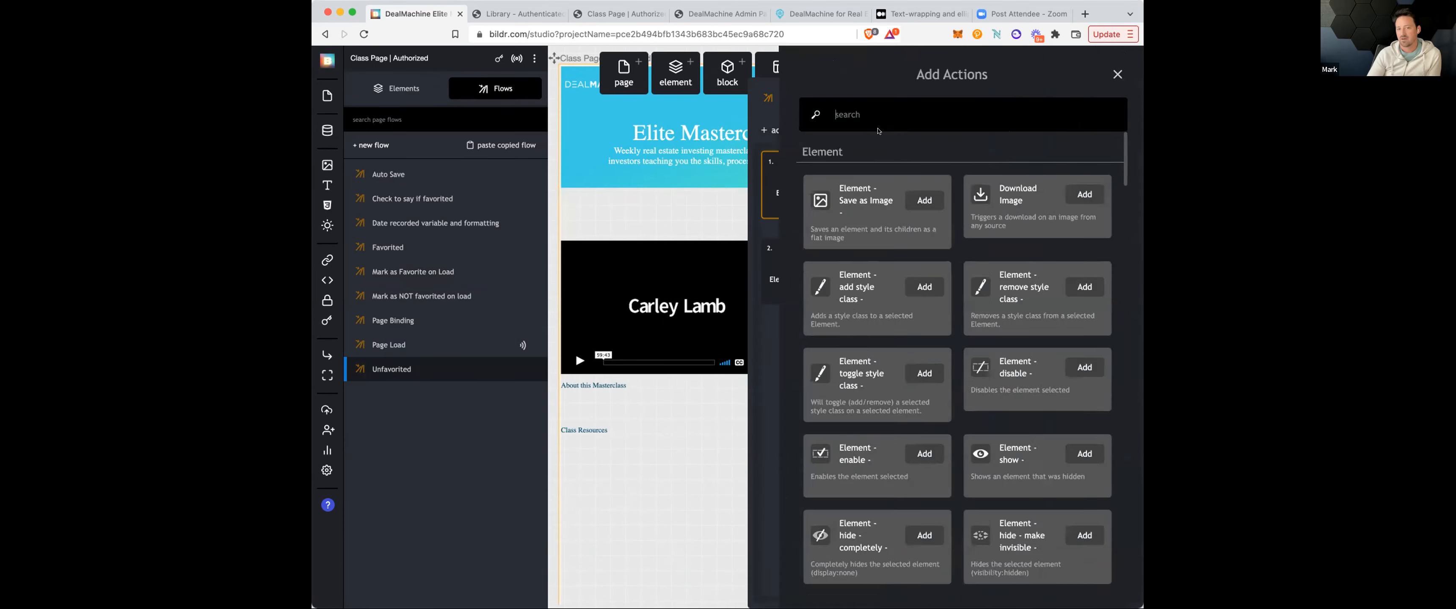
text(update)
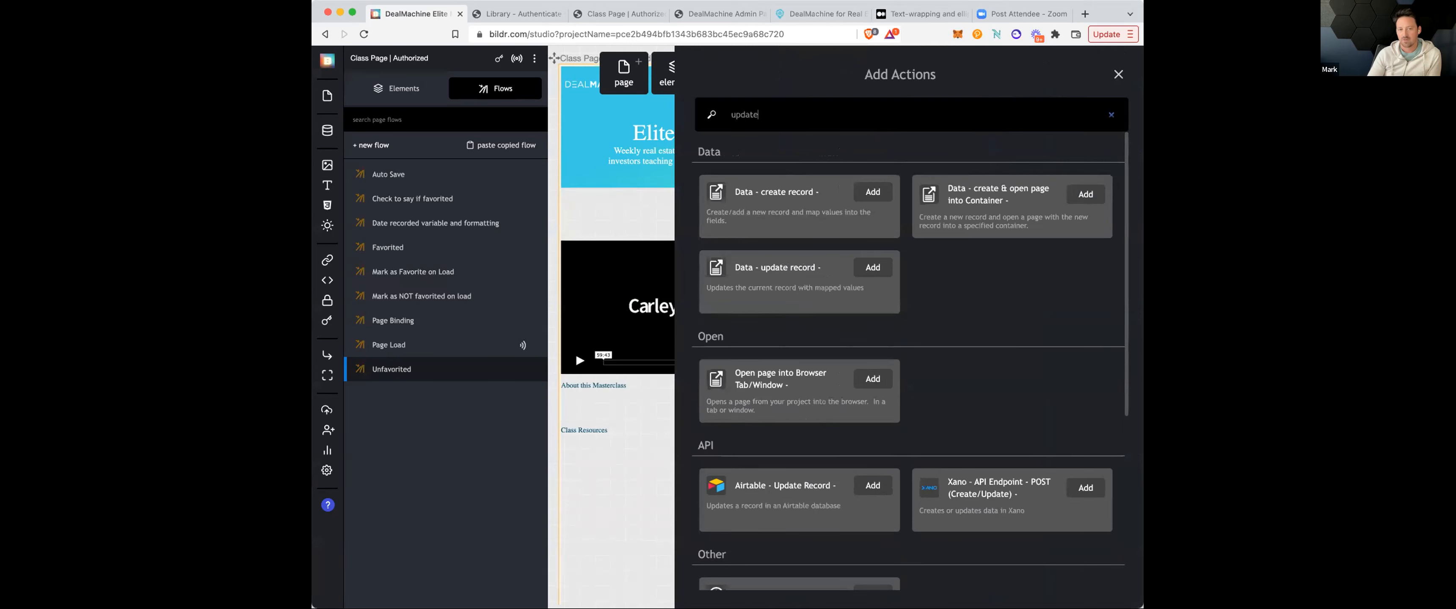
click(873, 267)
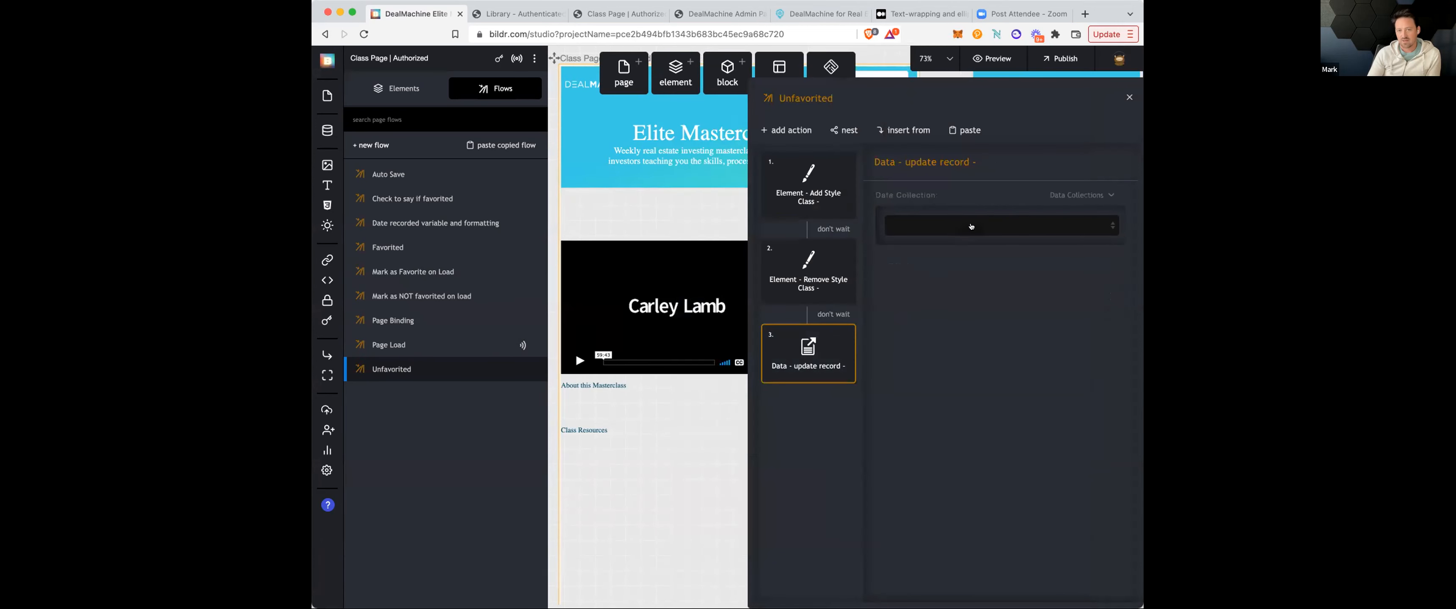
click(971, 226)
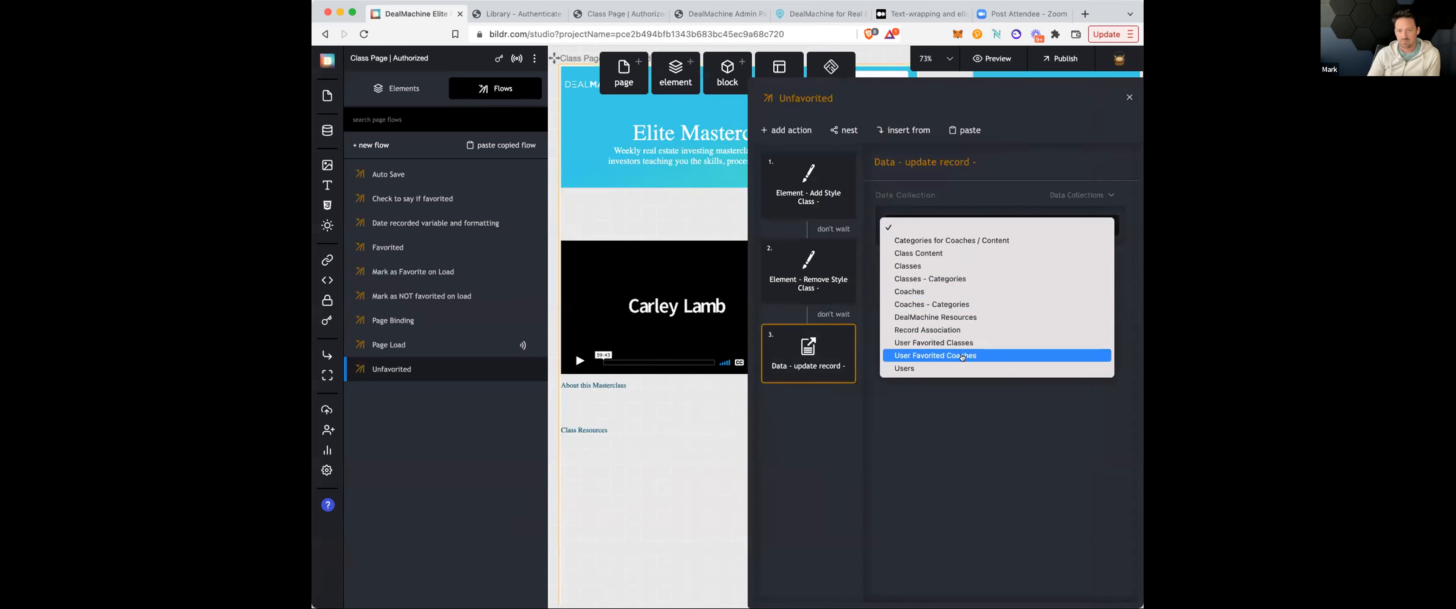
click(965, 350)
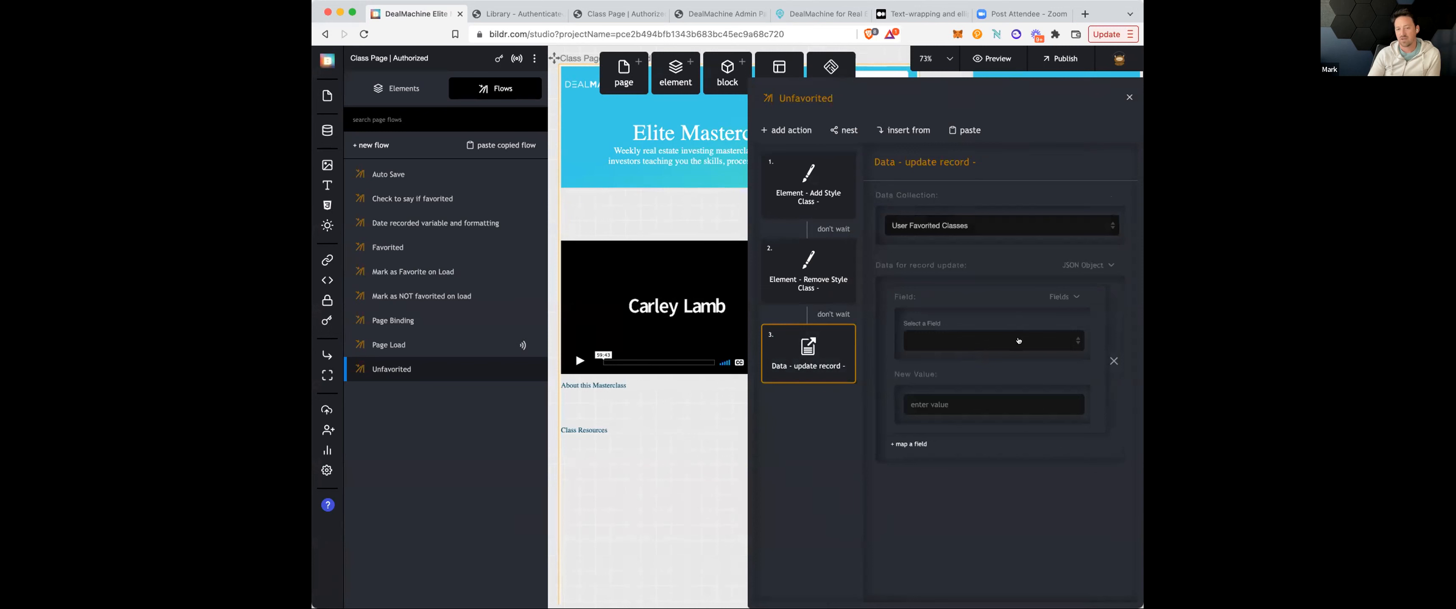
- Map the record update's id field to a Data Collection value from User Favorited Classes that returns the ID field
click(1018, 340)
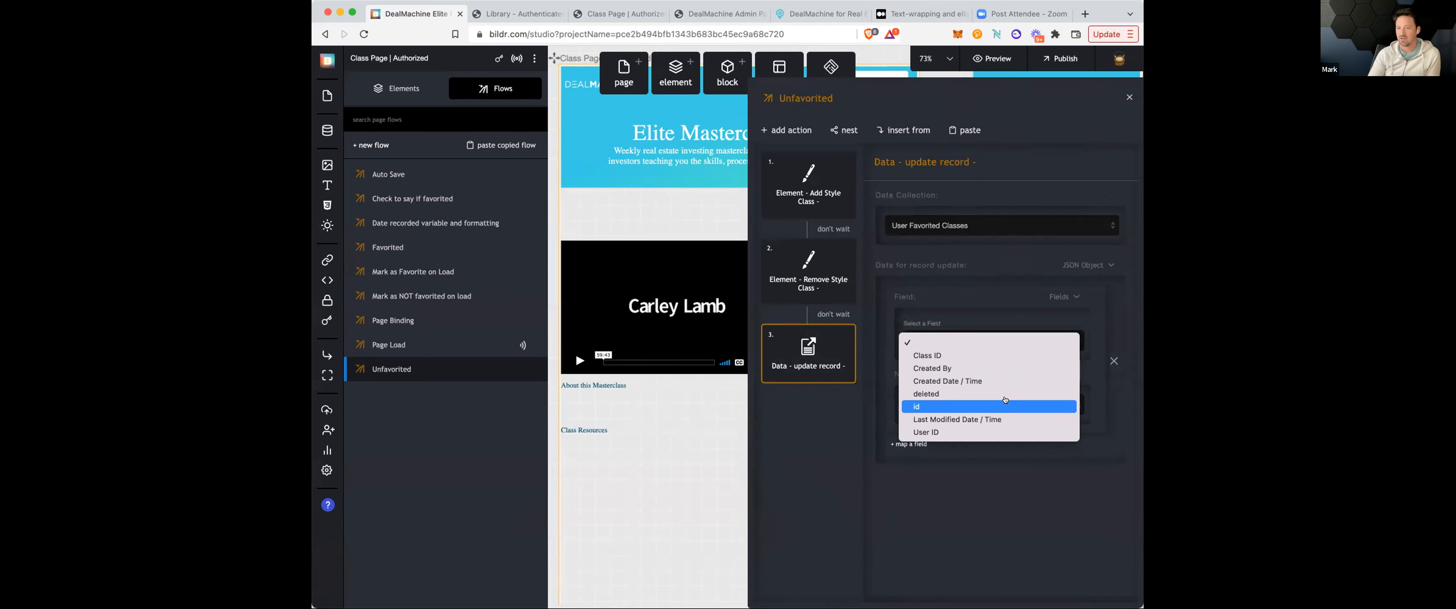
click(1005, 401)
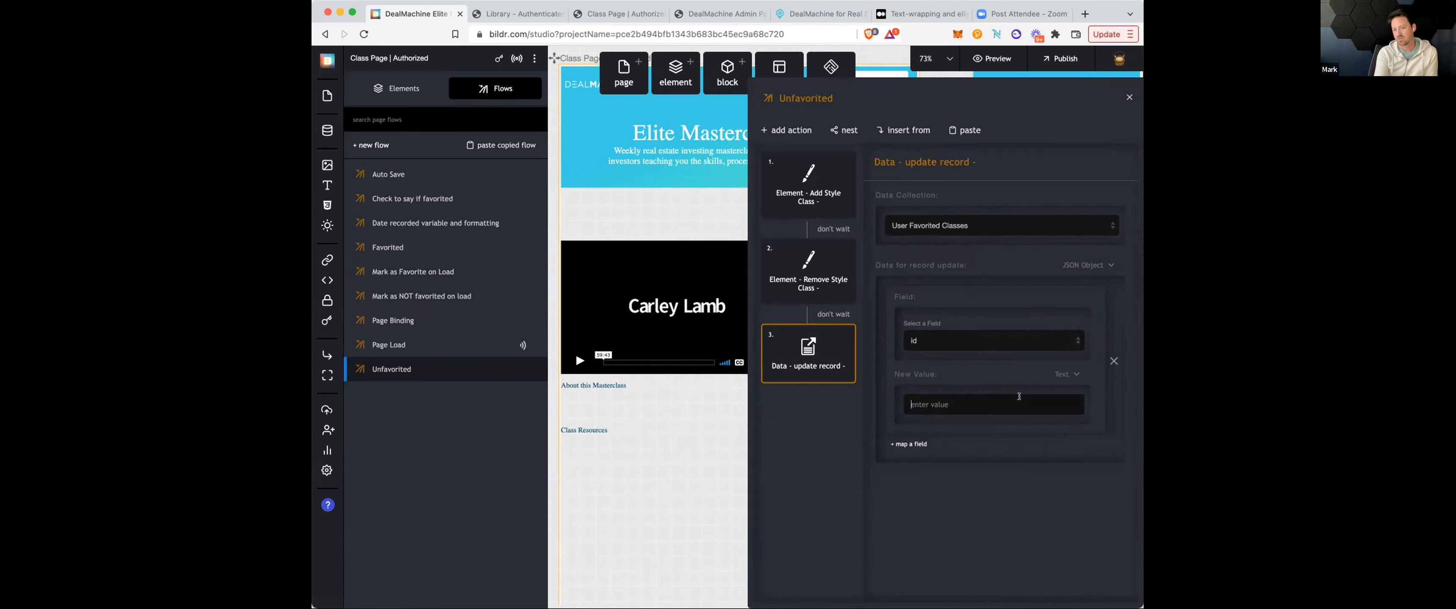
click(1061, 374)
click(1035, 494)
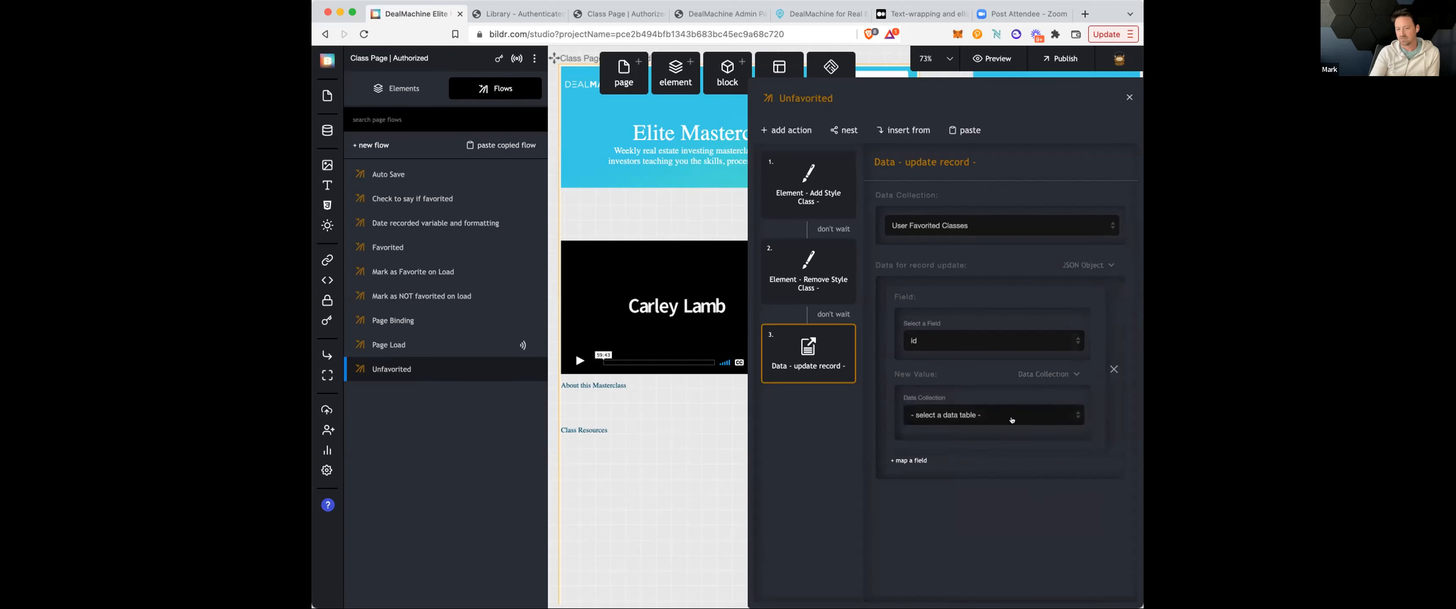
click(1012, 421)
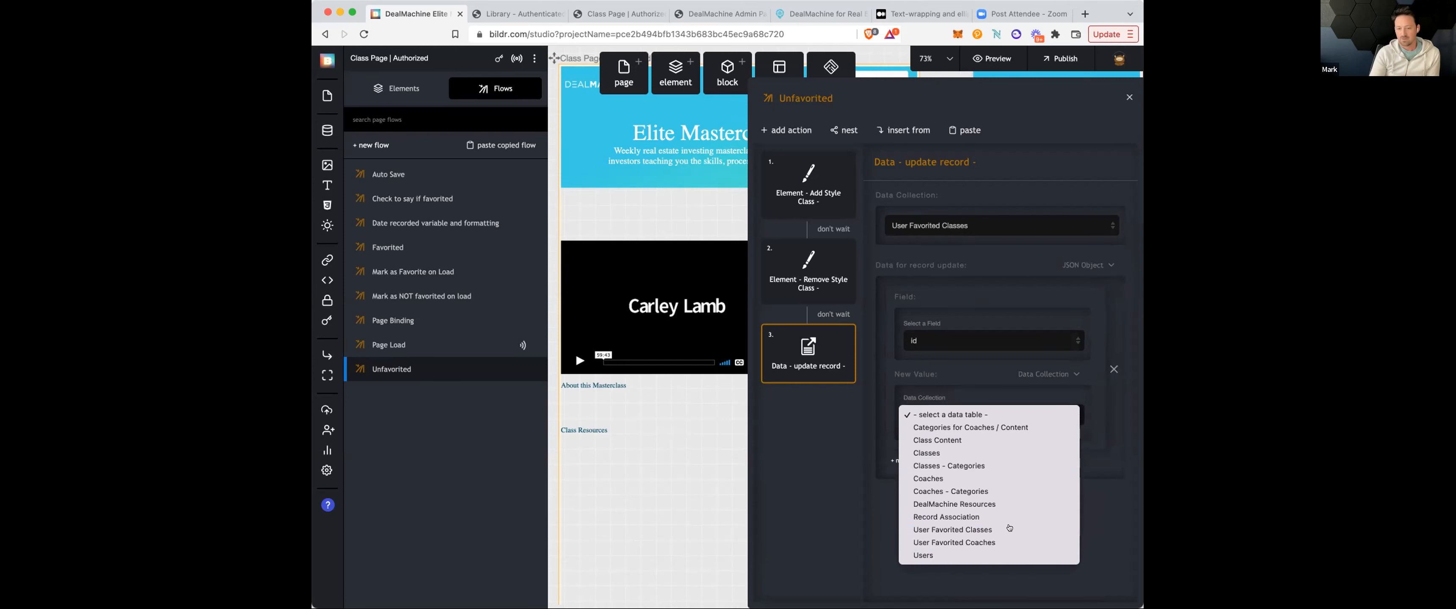
click(1010, 529)
scroll(1006, 451, down, 5)
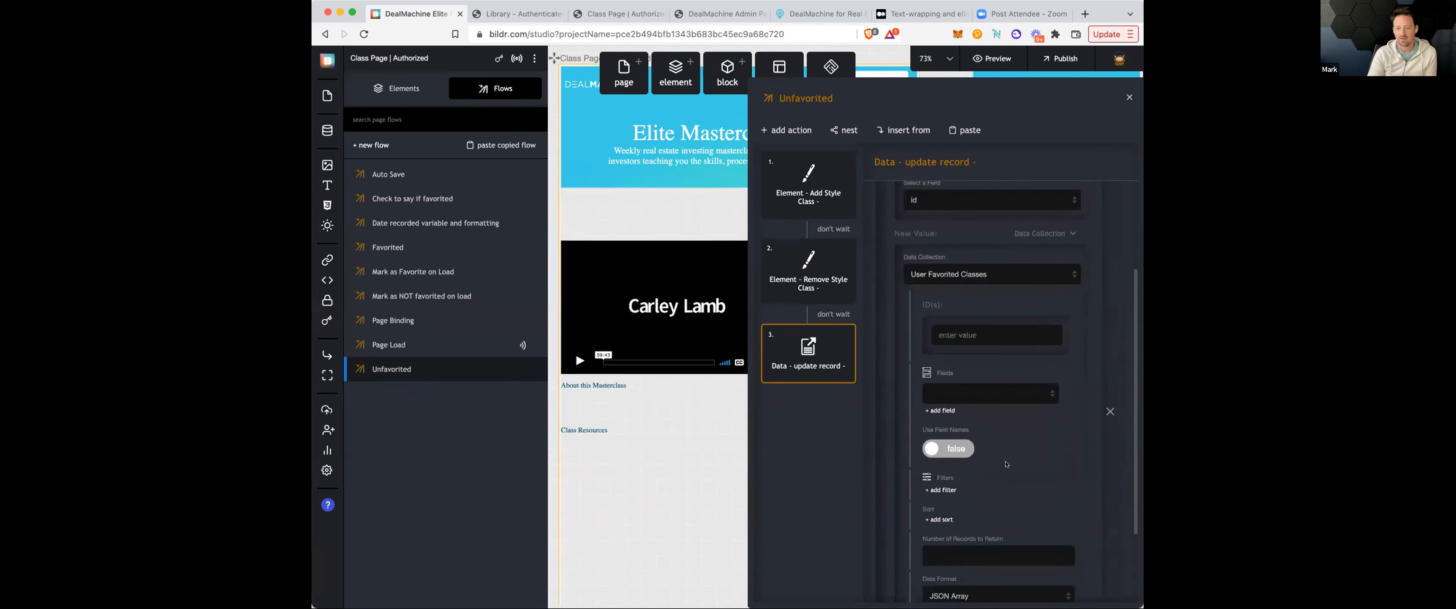
click(992, 364)
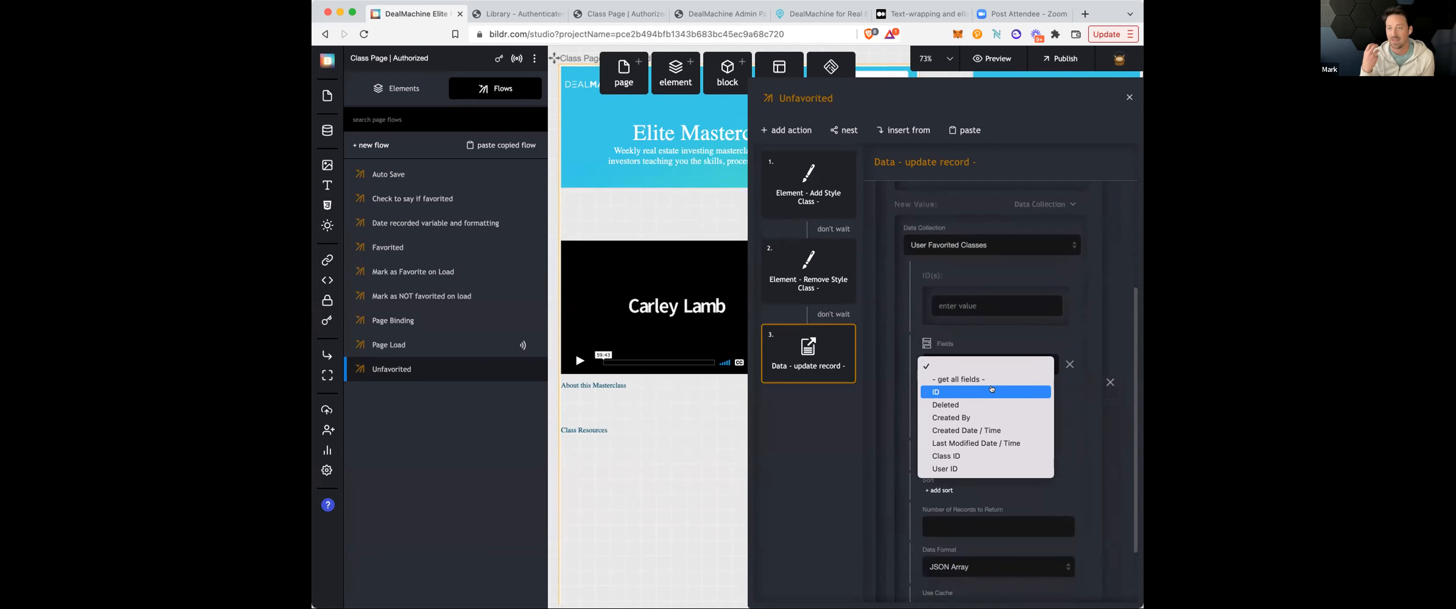
click(992, 391)
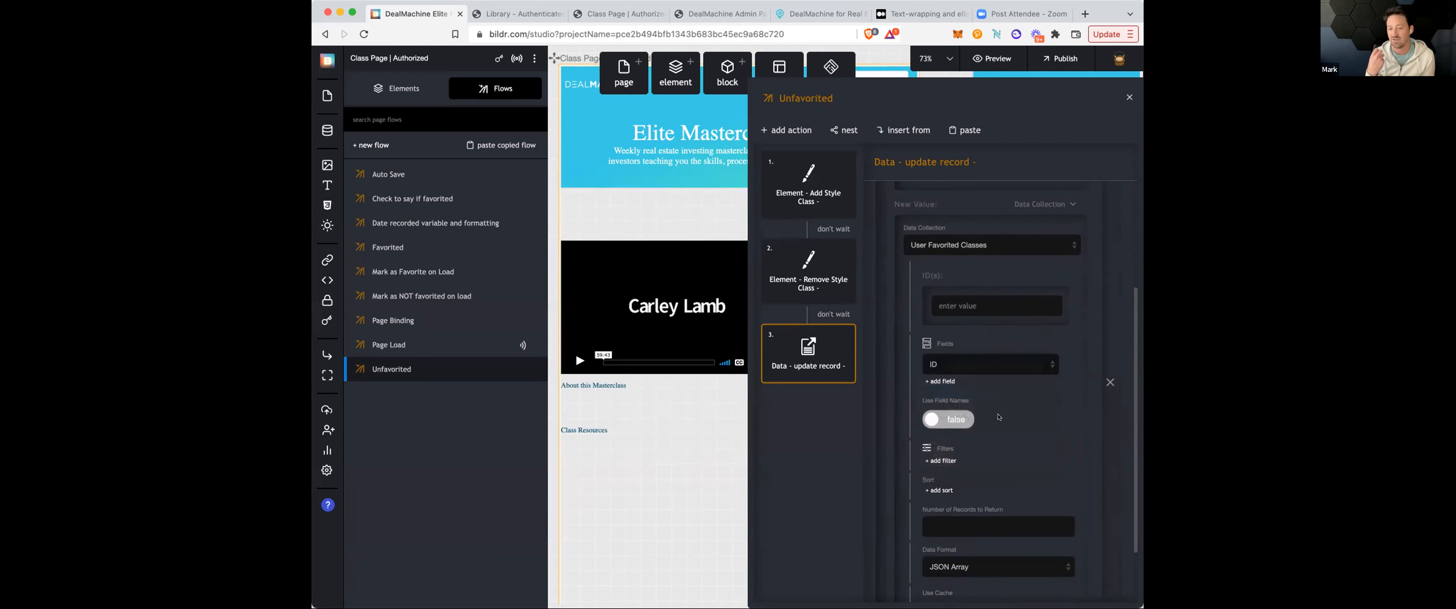
- Add an "and" filter to the User Favorited Classes lookup matching Created By to the ID from Current User Info
scroll(999, 424, down, 1)
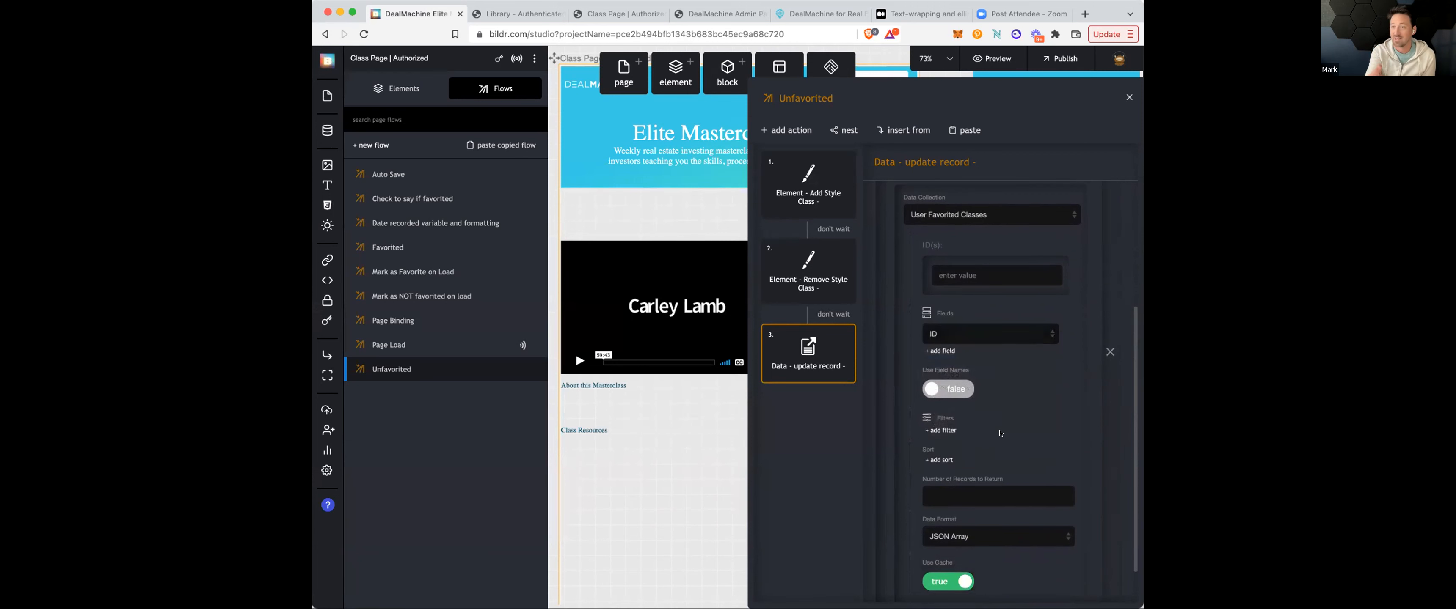
scroll(1001, 433, down, 1)
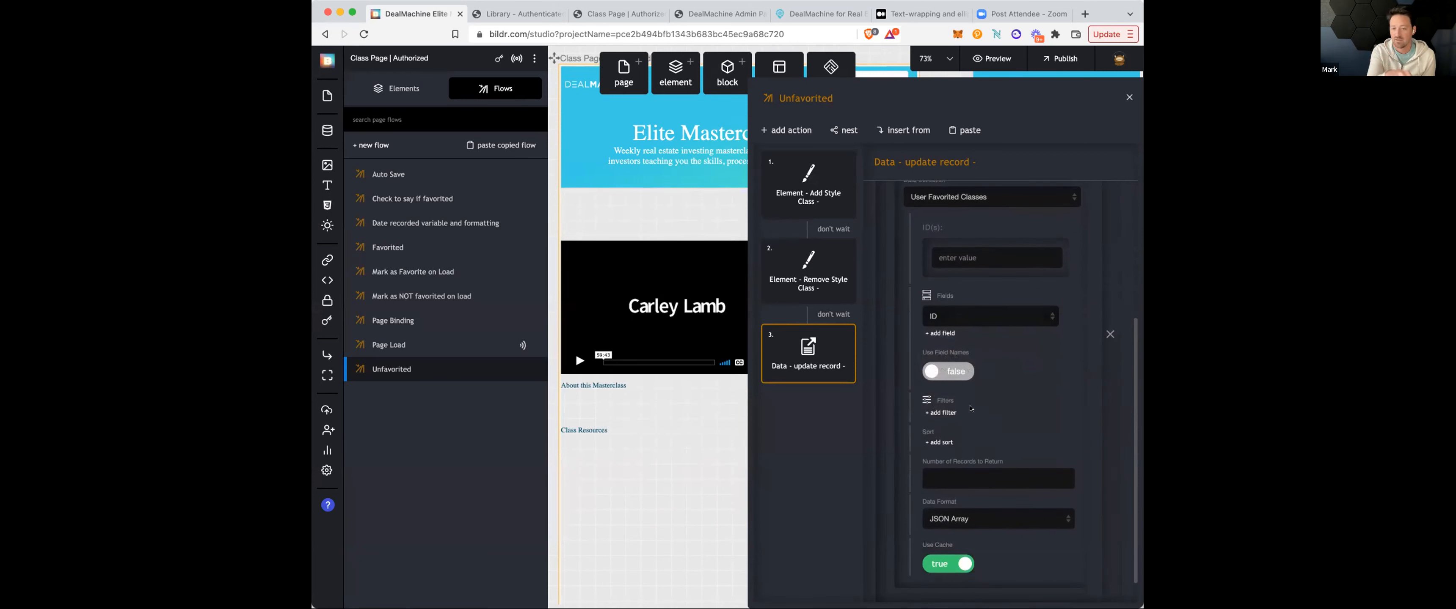
click(943, 412)
scroll(990, 438, down, 1)
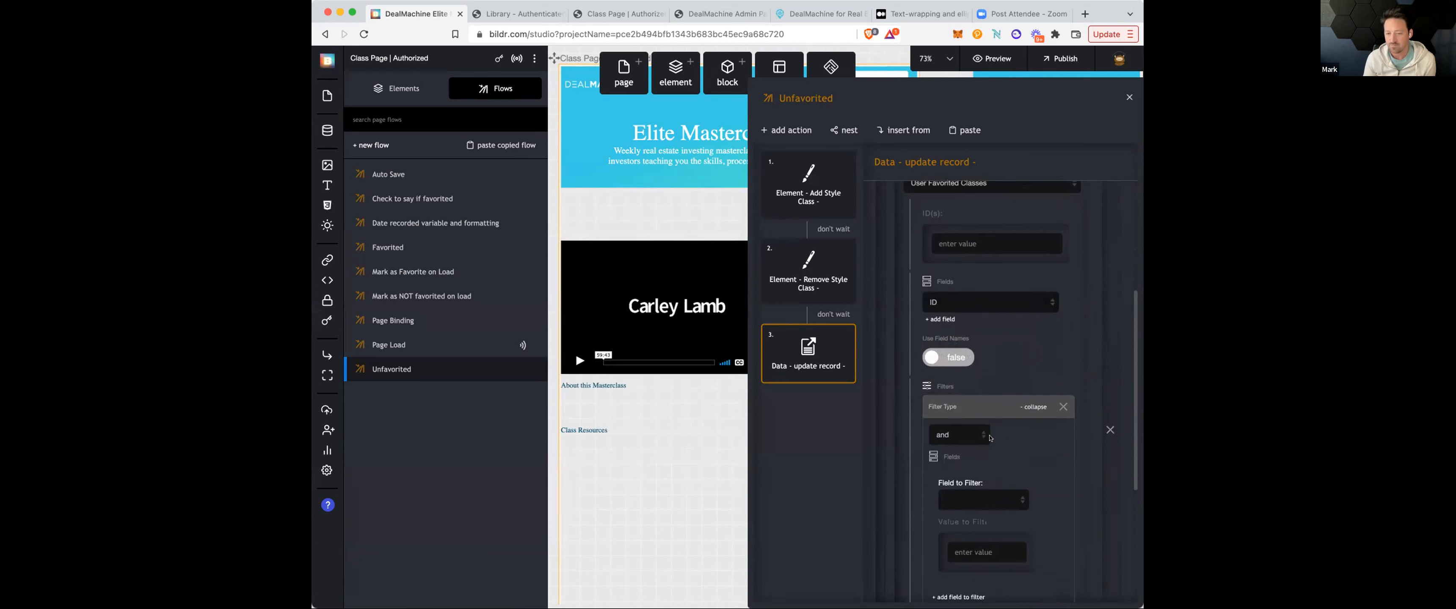
scroll(990, 438, down, 3)
click(1002, 439)
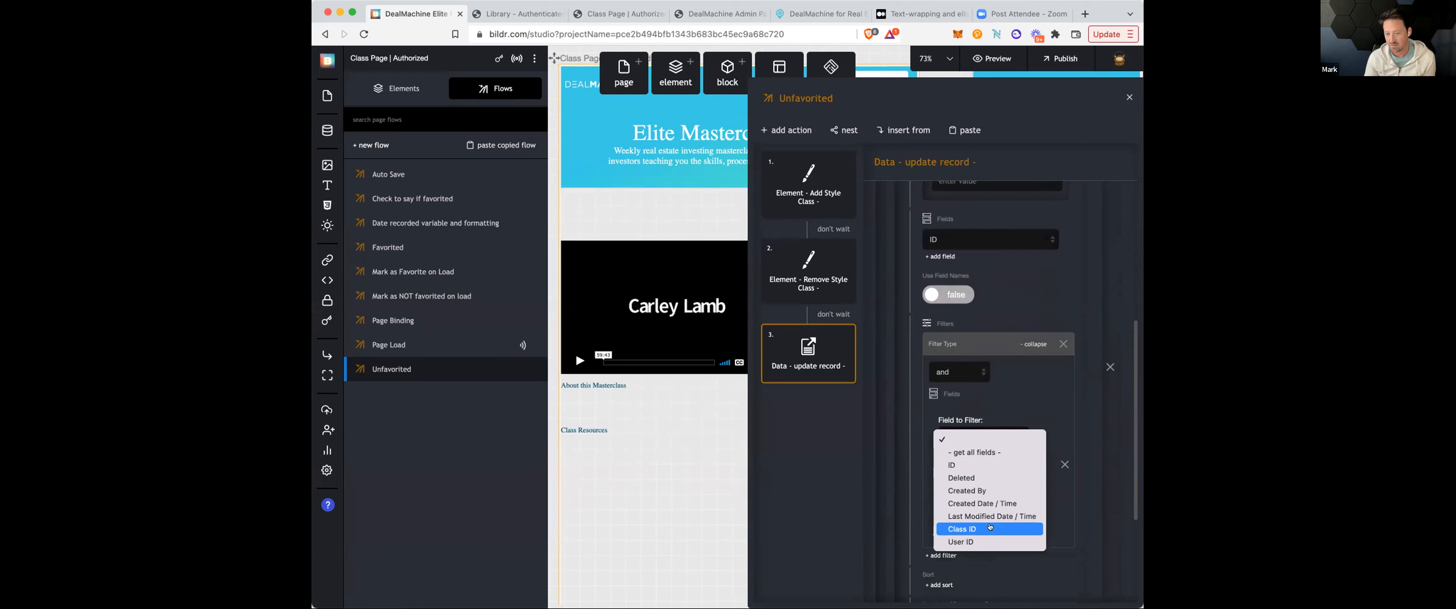
click(995, 490)
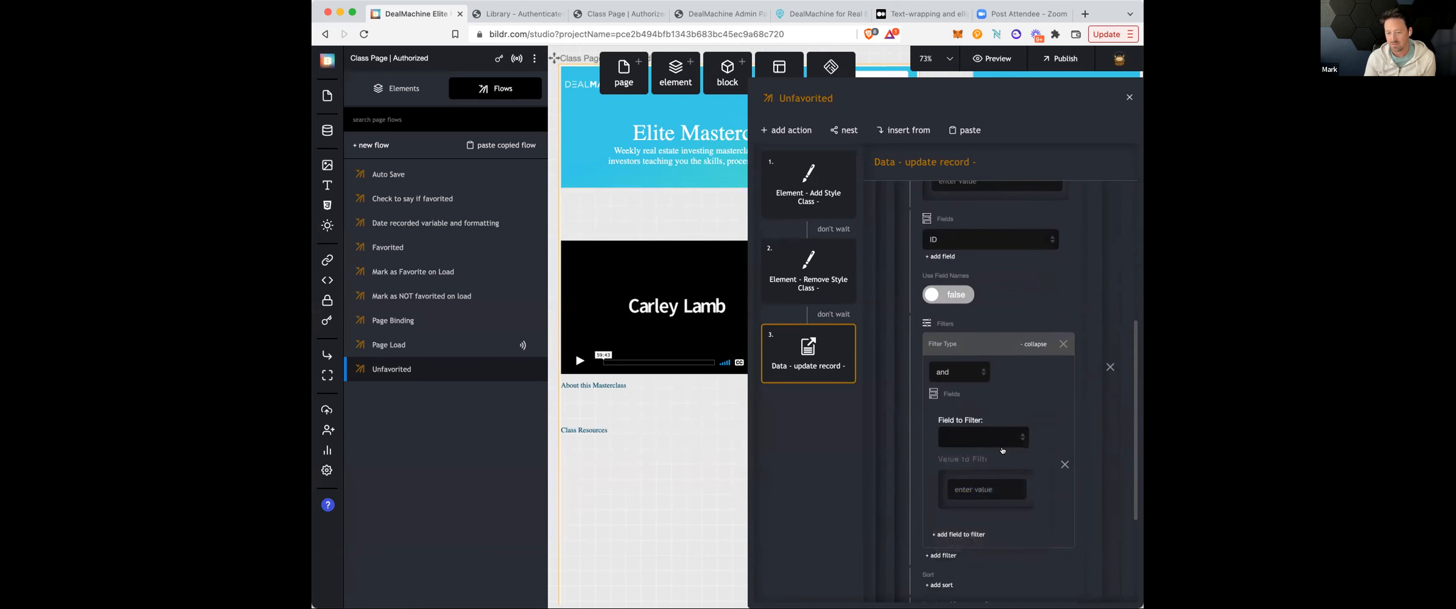
click(1016, 463)
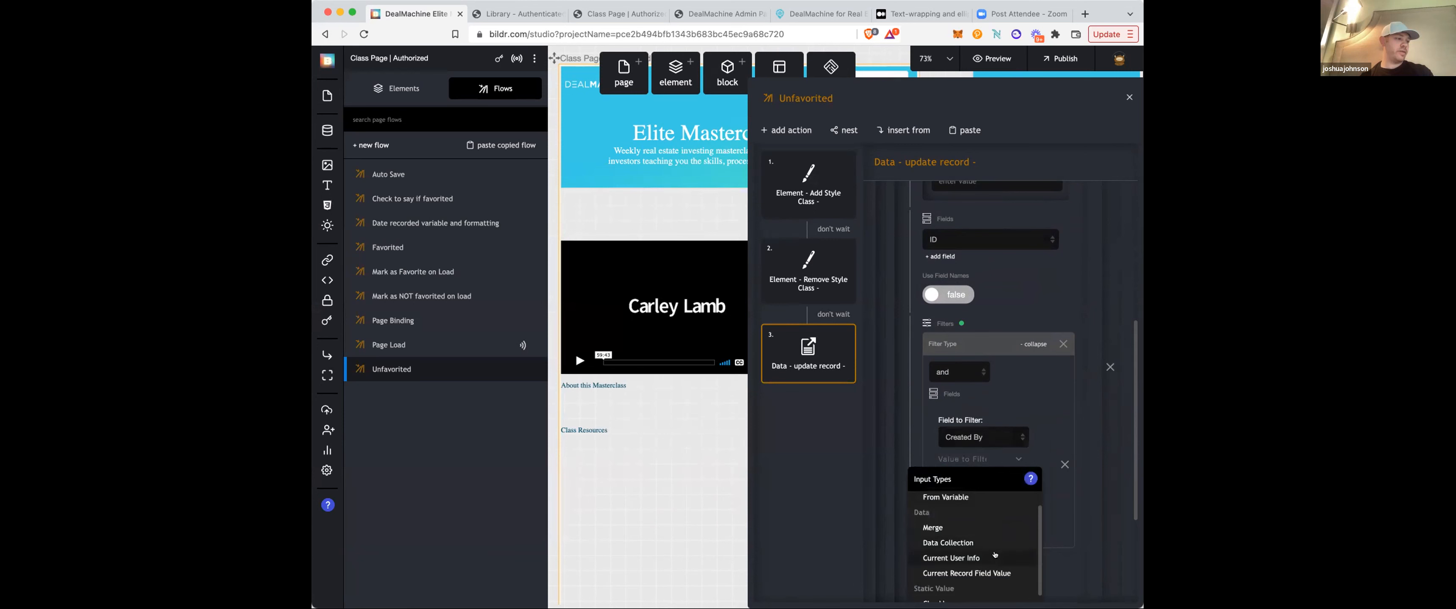
click(951, 594)
click(988, 490)
click(999, 525)
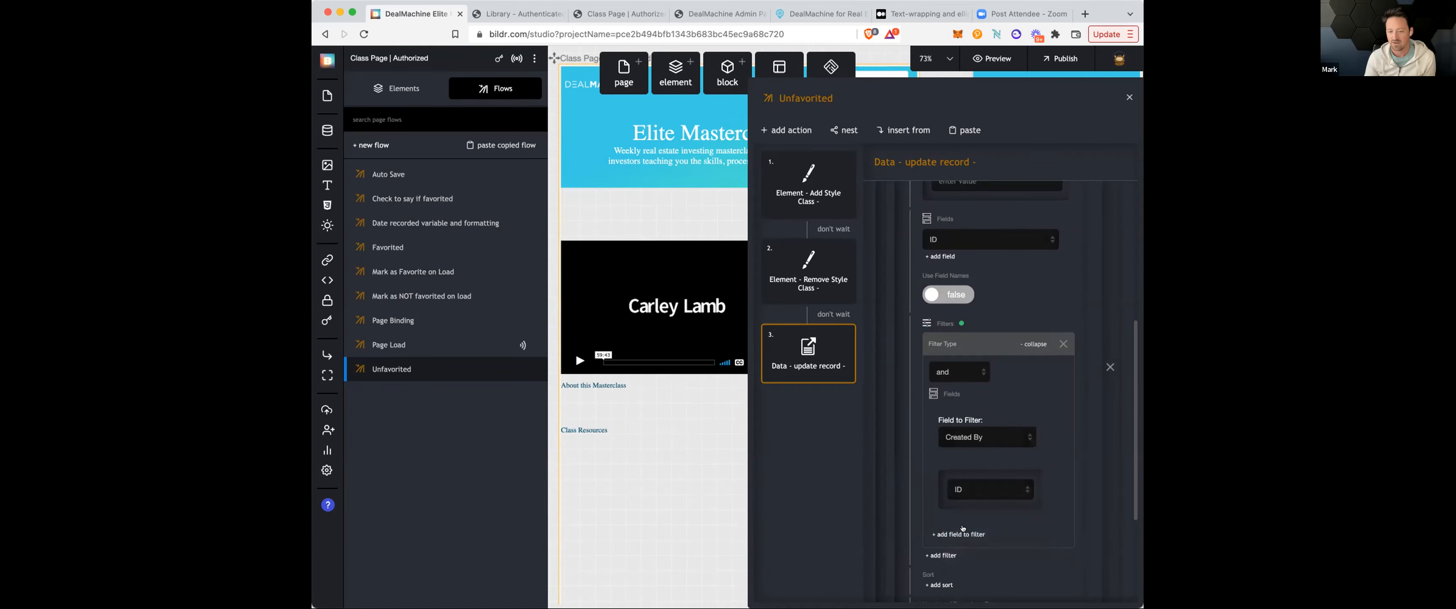
- Add a second field to the lookup's "and" filter, choosing Class ID with a Current Record Field Value as its comparison
click(966, 533)
scroll(972, 515, down, 3)
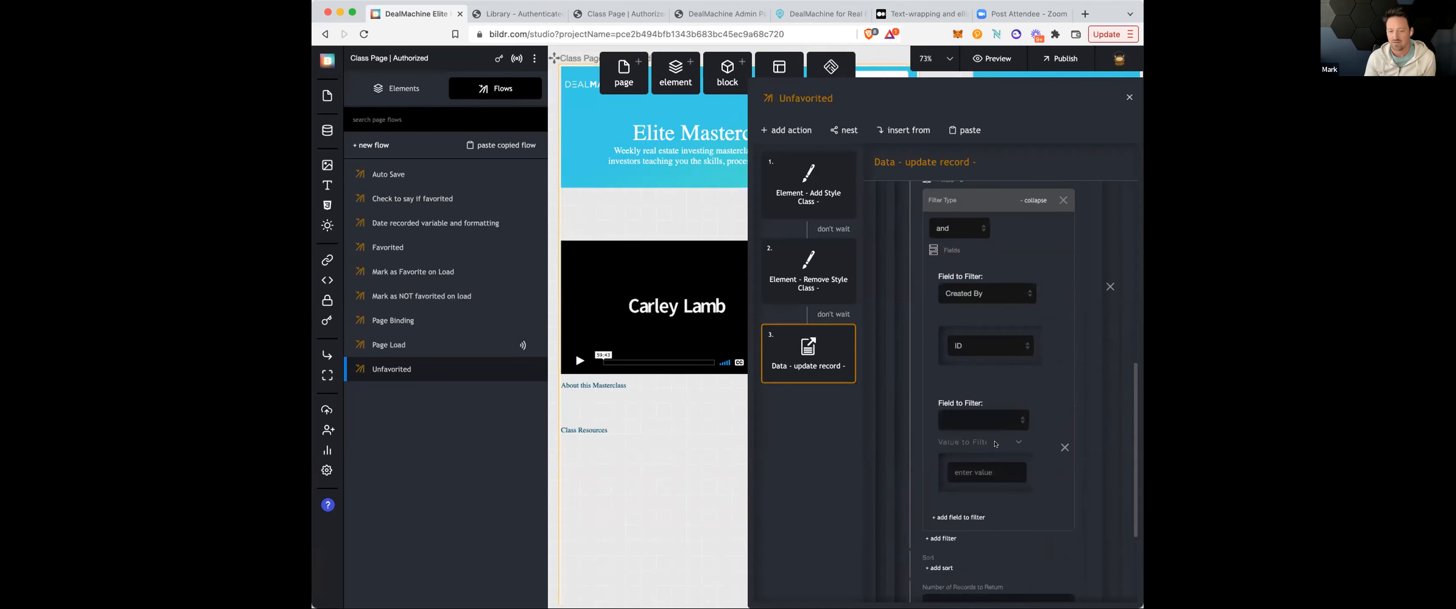
click(984, 420)
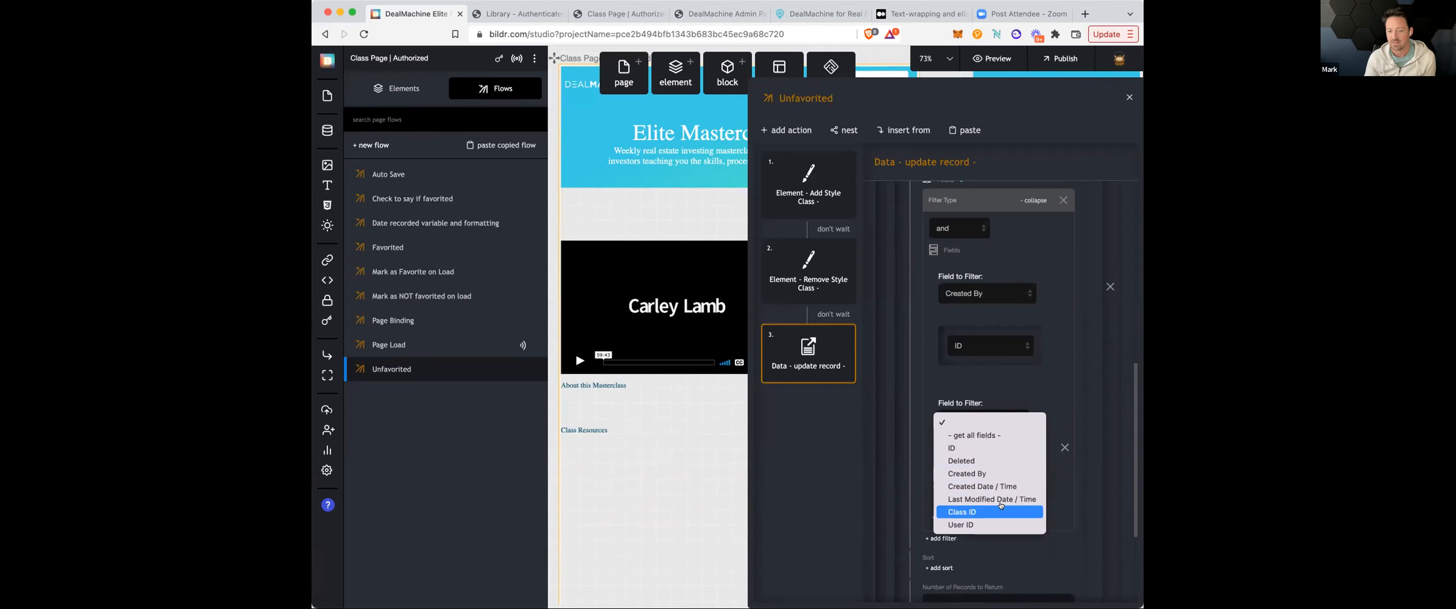
click(1001, 512)
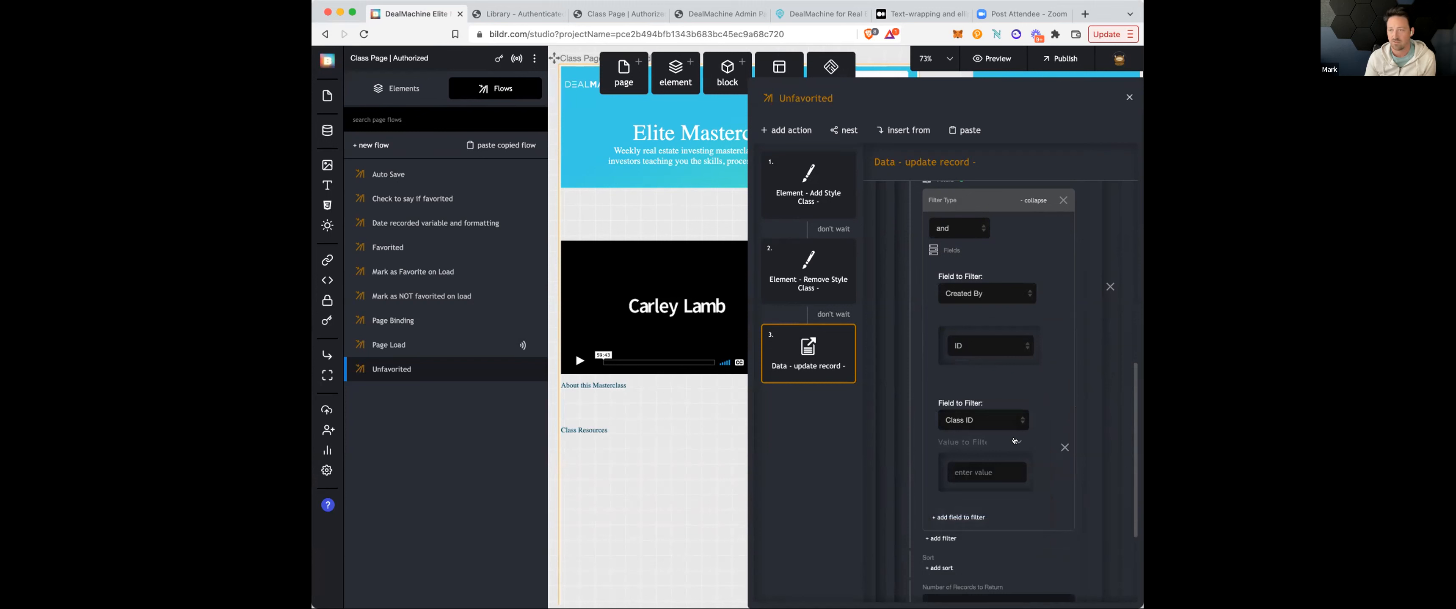
click(1015, 441)
click(991, 590)
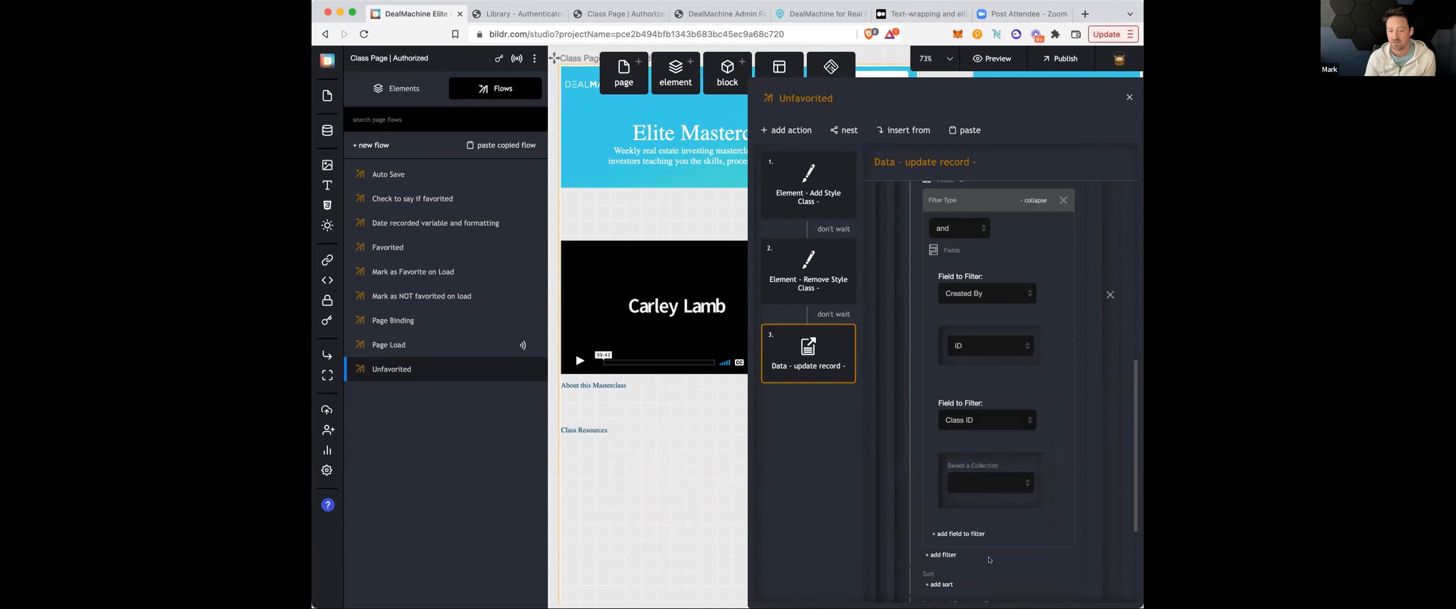
- Match the Class ID filter to the ID field of the current Classes record
click(1006, 486)
click(1000, 522)
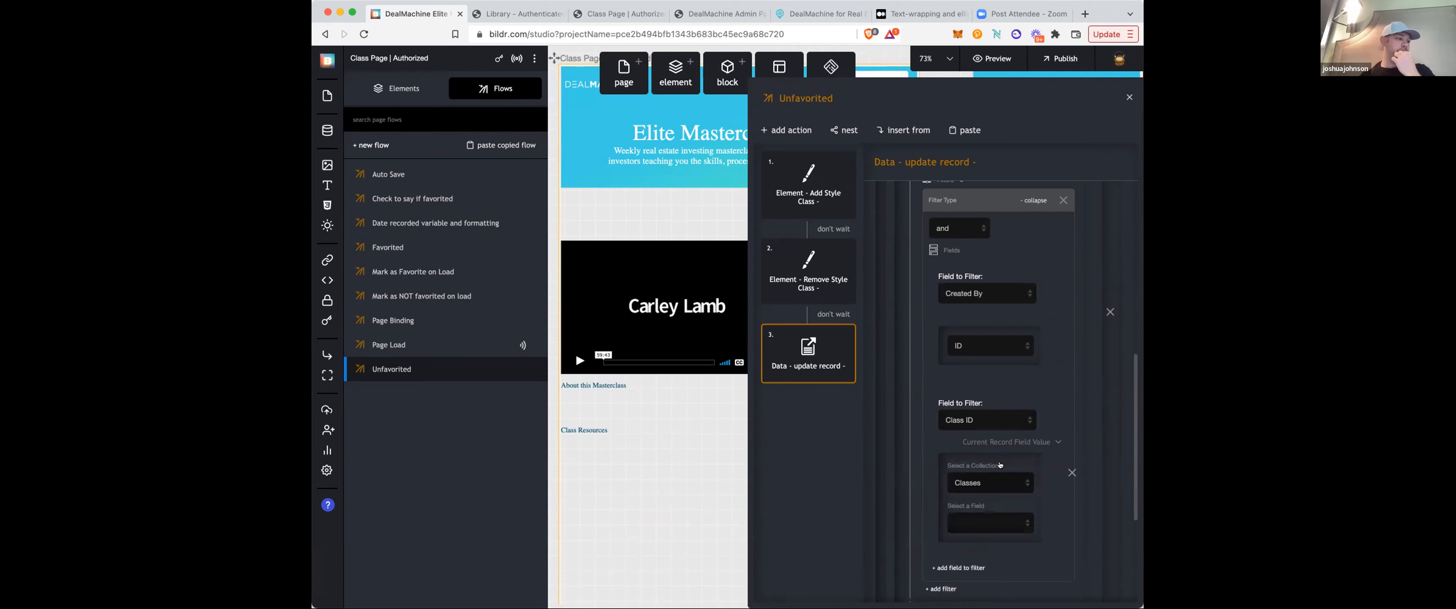
scroll(1001, 486, down, 1)
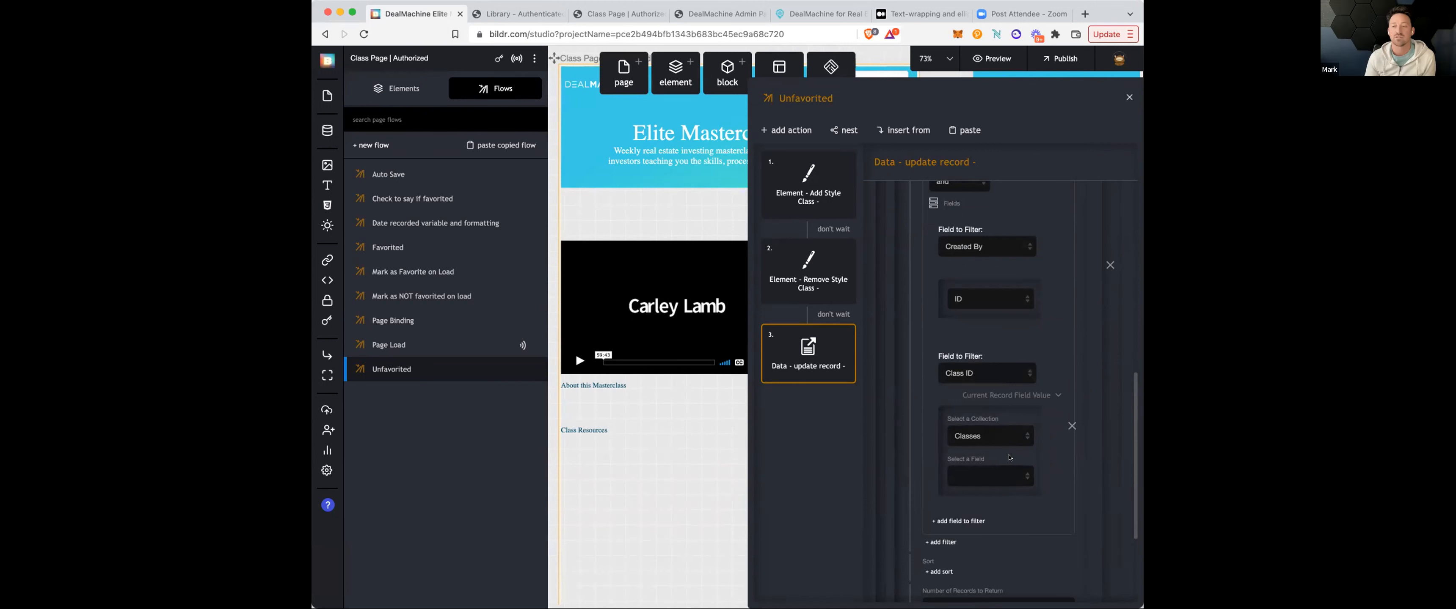
click(1010, 477)
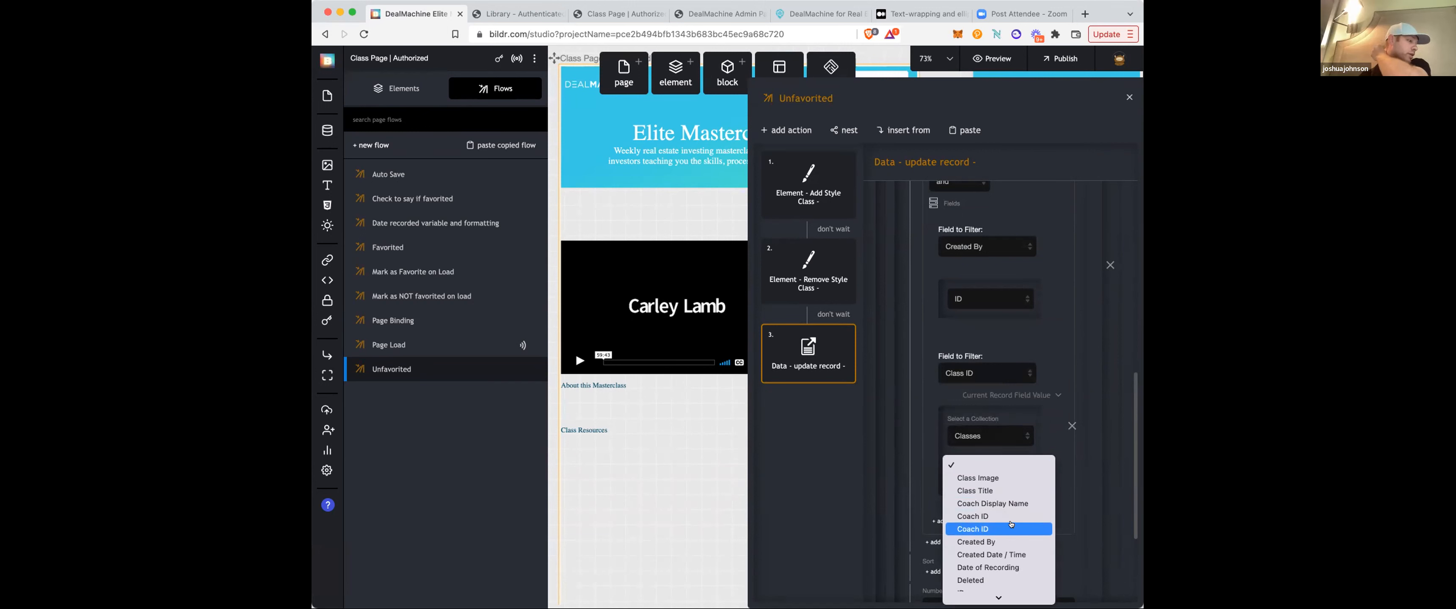
scroll(1005, 540, down, 2)
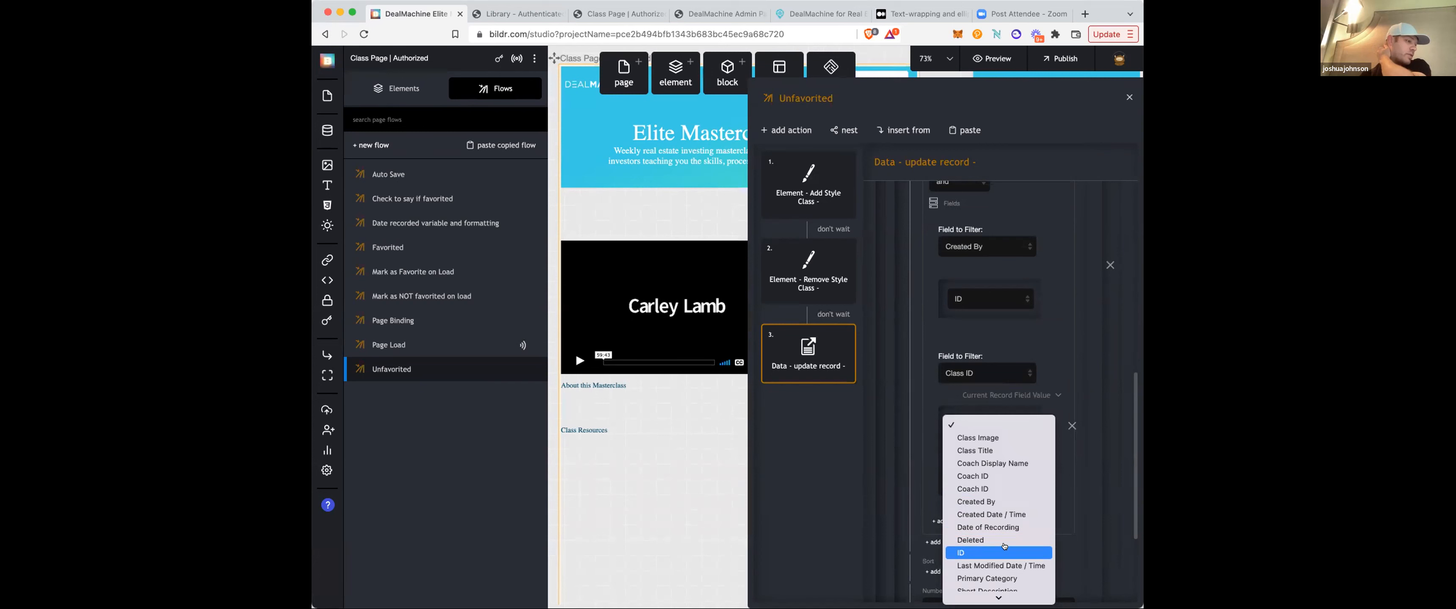
scroll(1003, 546, down, 3)
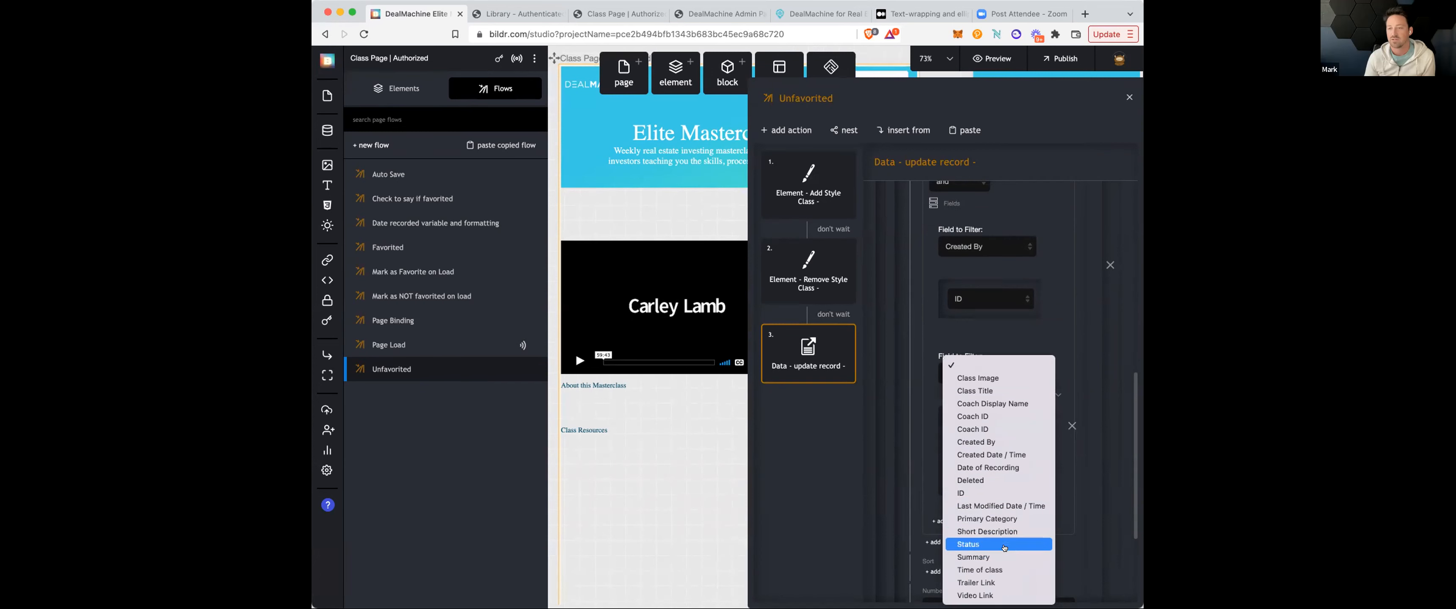
click(999, 493)
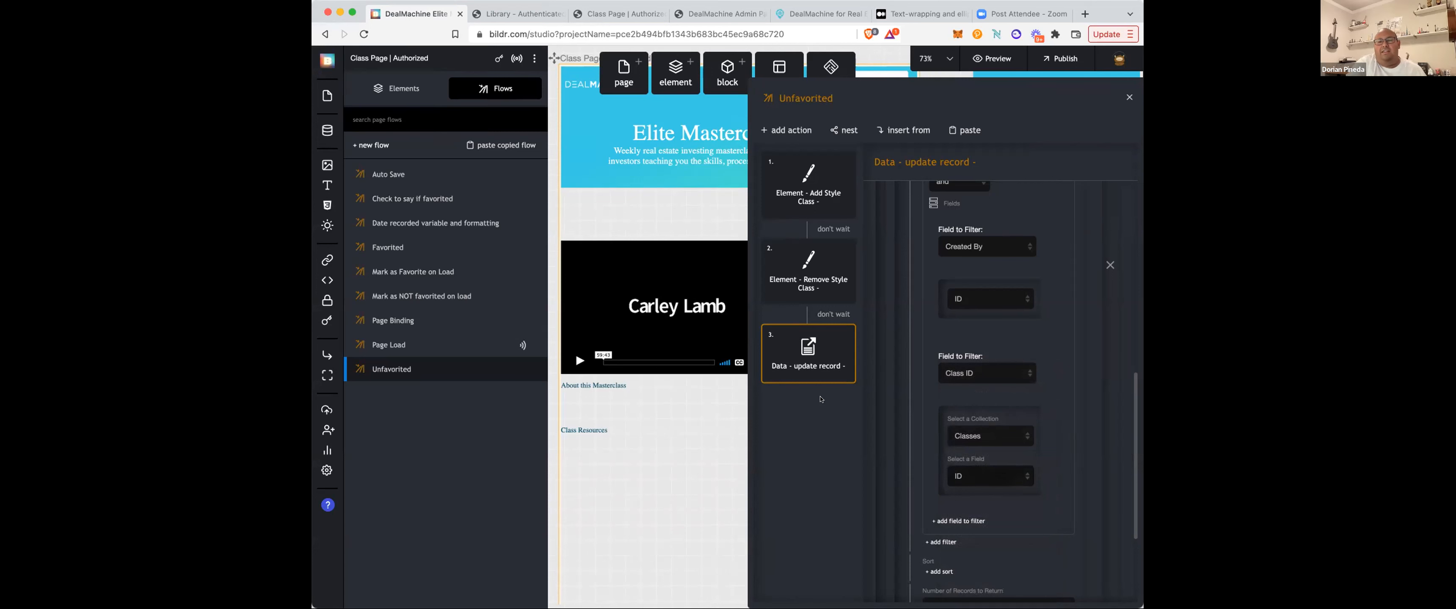
- Limit the User Favorited Classes lookup to 1 record and set its data format to Comma Separated
scroll(937, 438, down, 5)
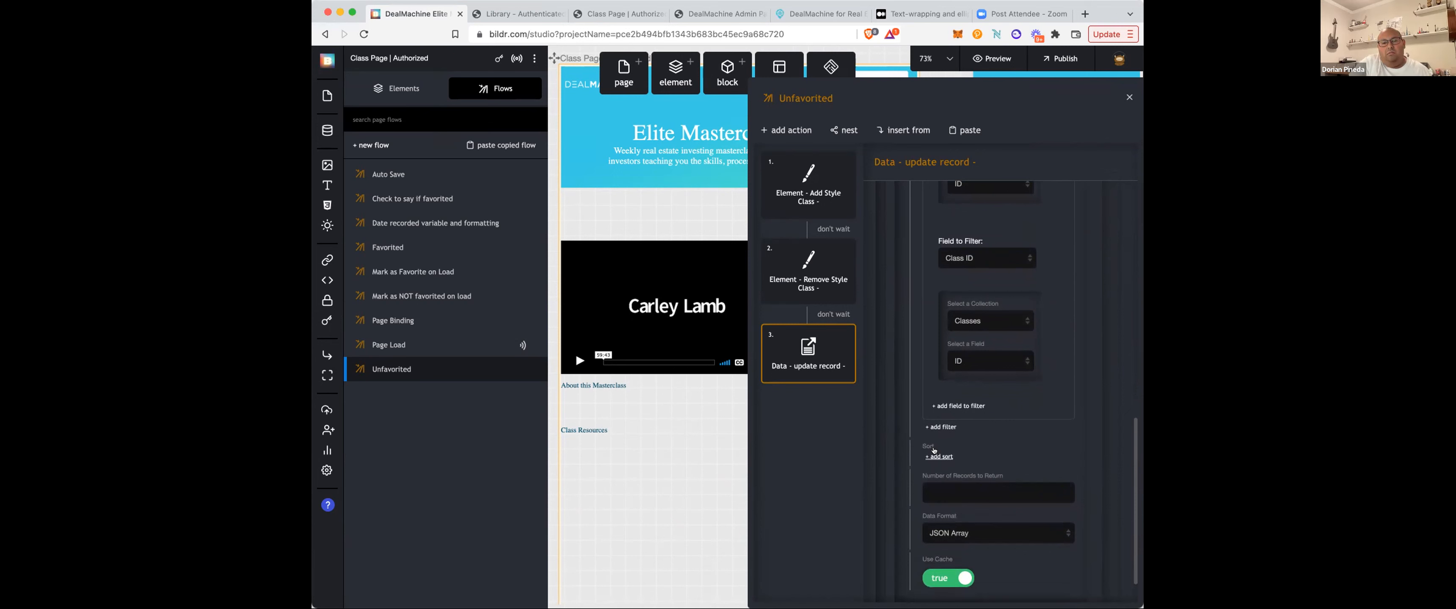
scroll(956, 452, down, 2)
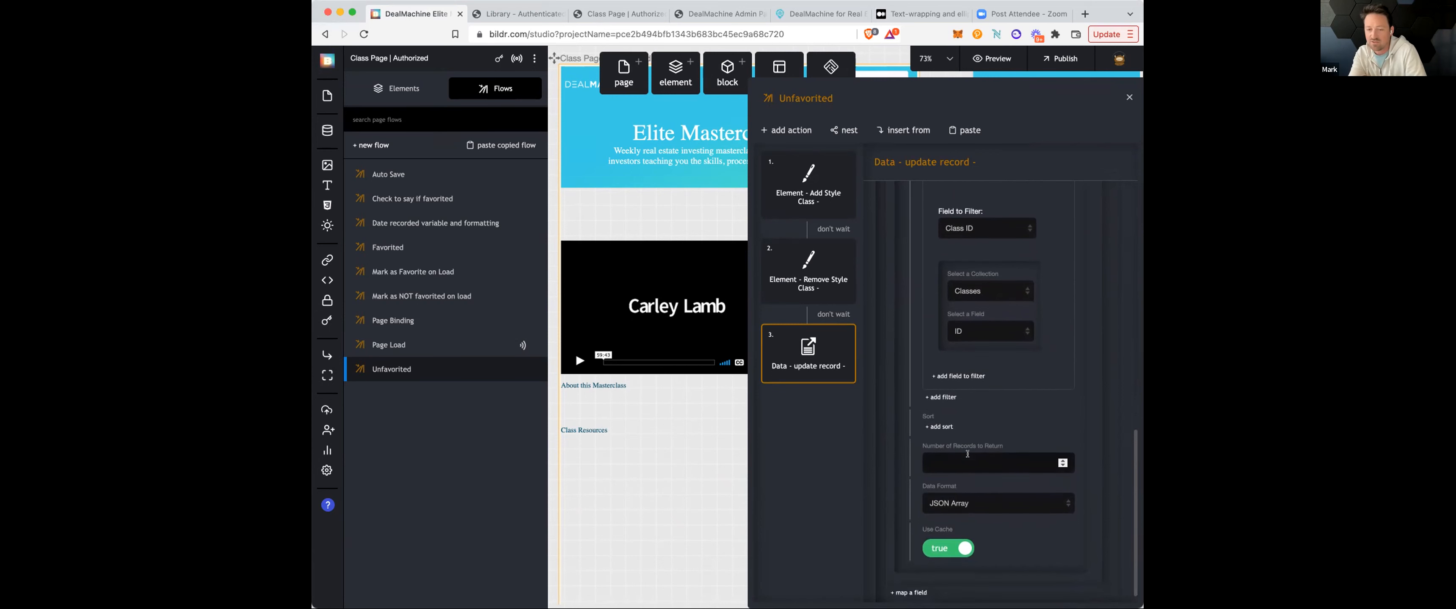
scroll(967, 454, down, 1)
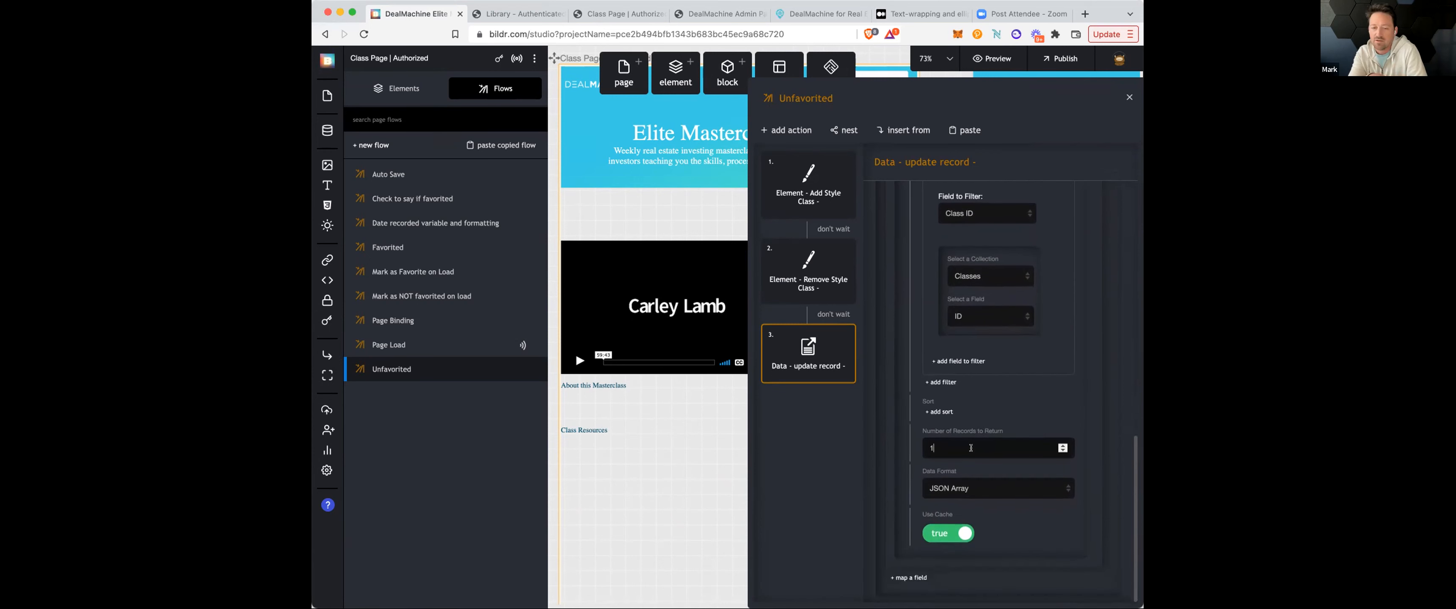
click(935, 493)
click(964, 503)
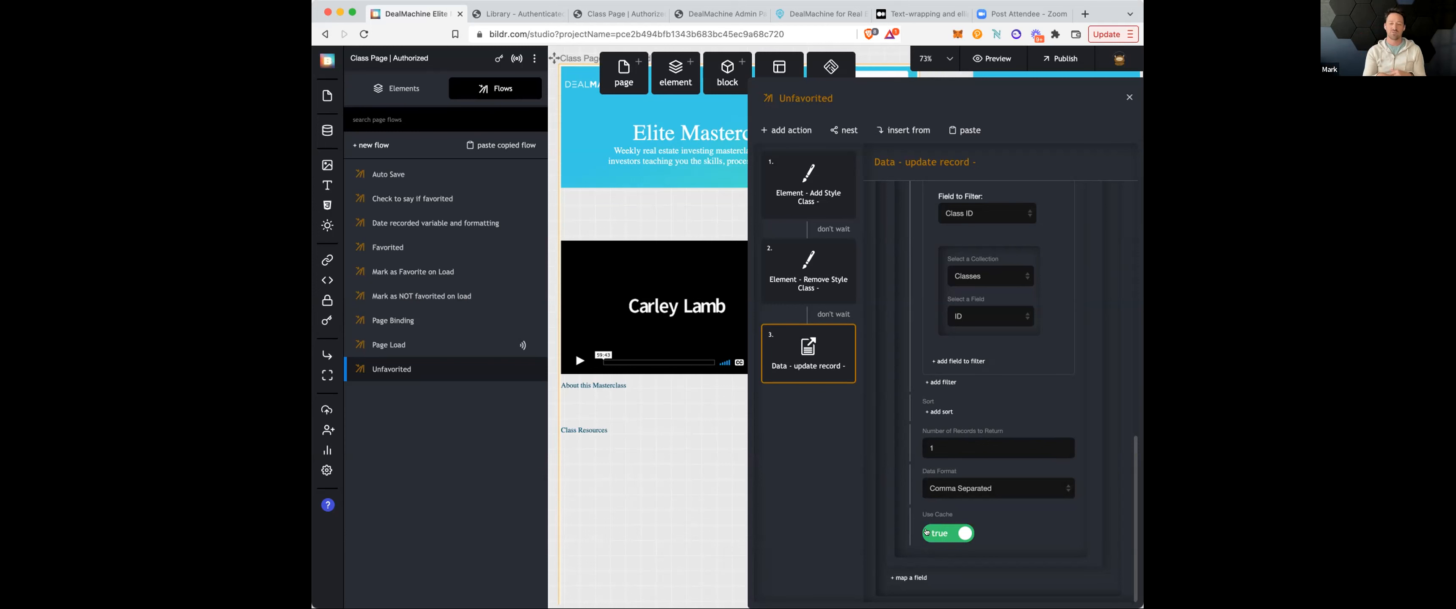
- Map the deleted field in the record update to the new value 2
click(908, 578)
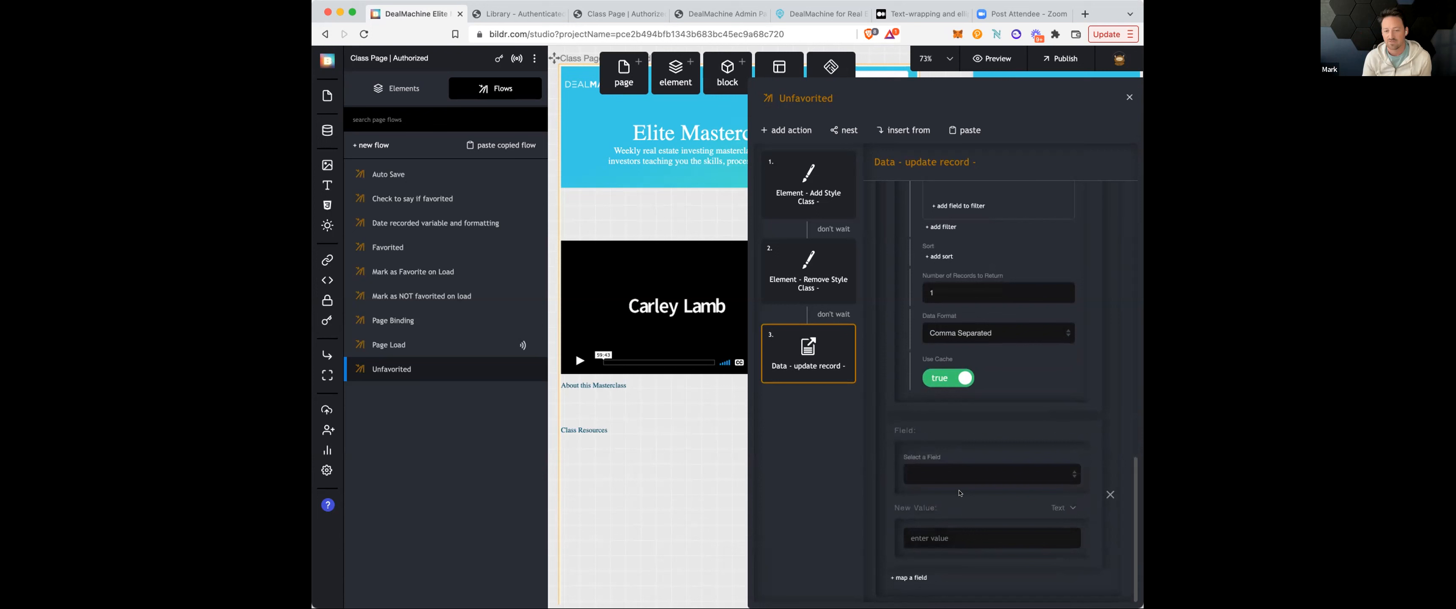
click(971, 477)
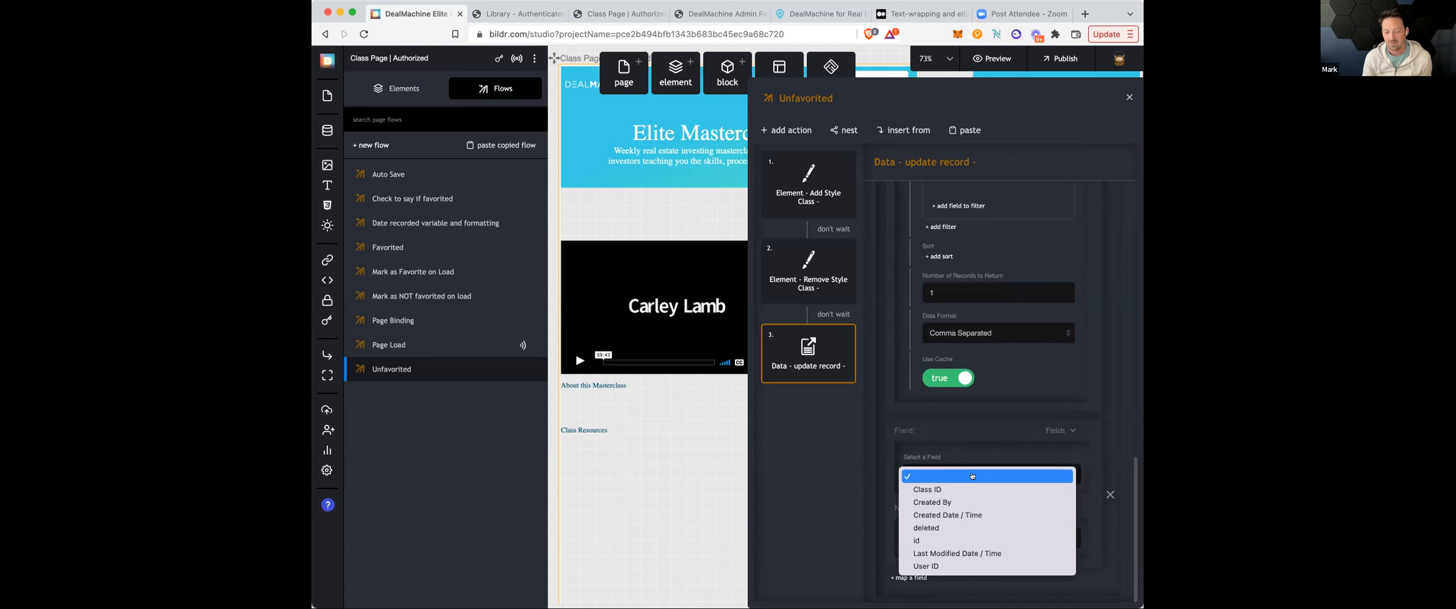
click(968, 528)
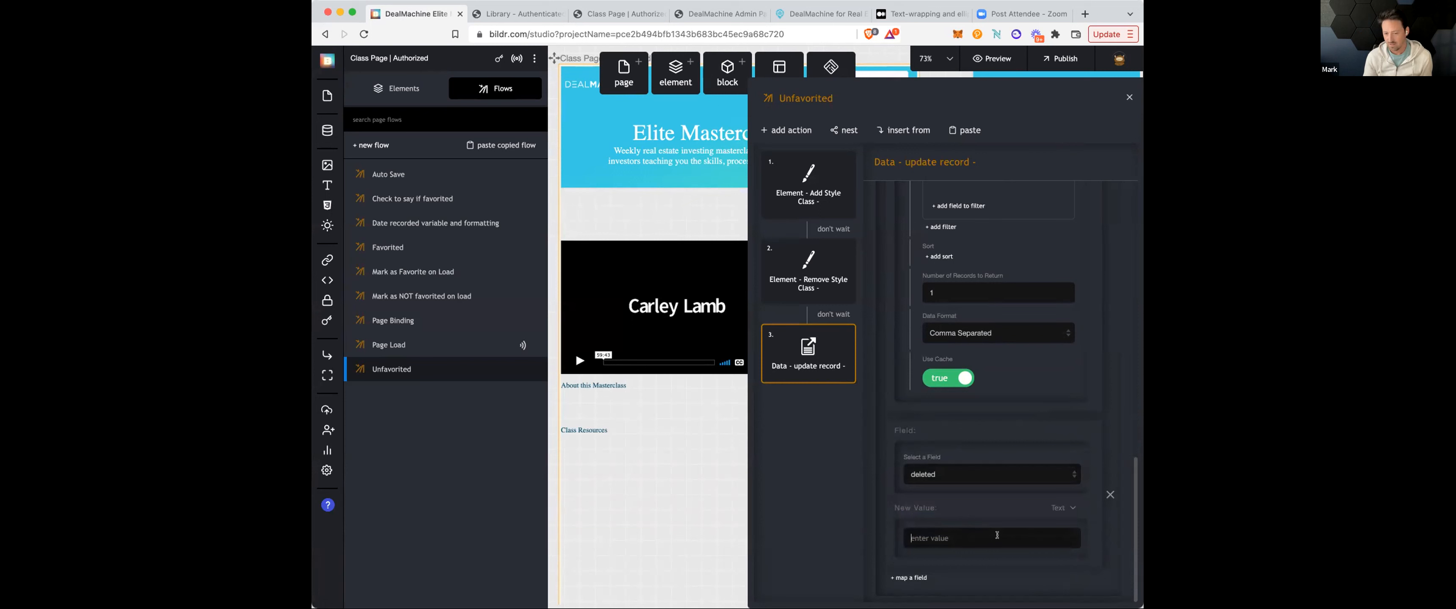
text(2)
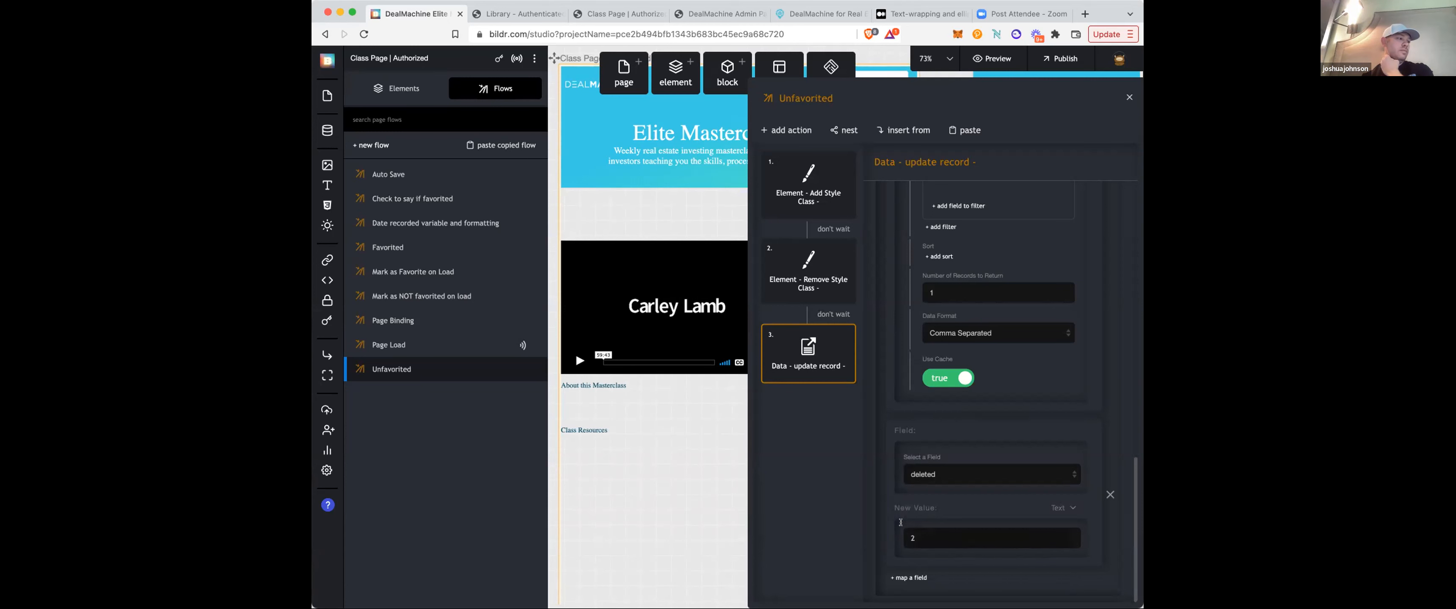
- Nest the Check to say if favorited flow after the record update and make it wait for the update to finish
scroll(900, 523, up, 10)
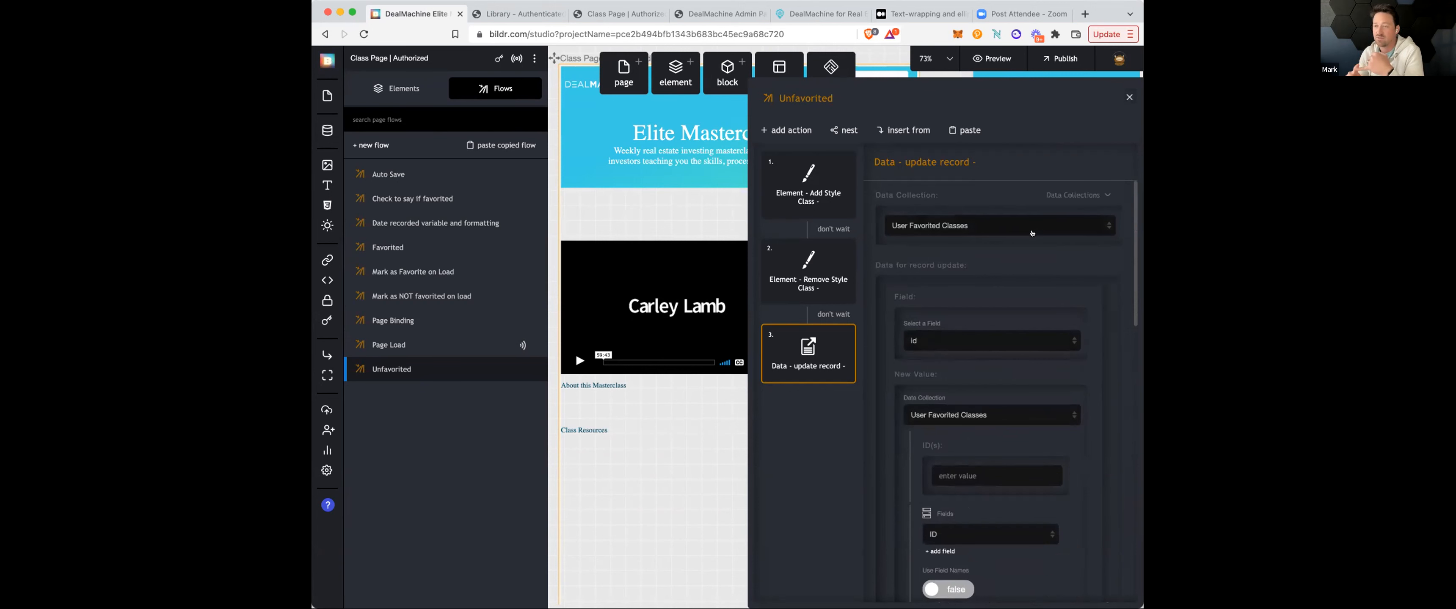
scroll(1010, 318, down, 5)
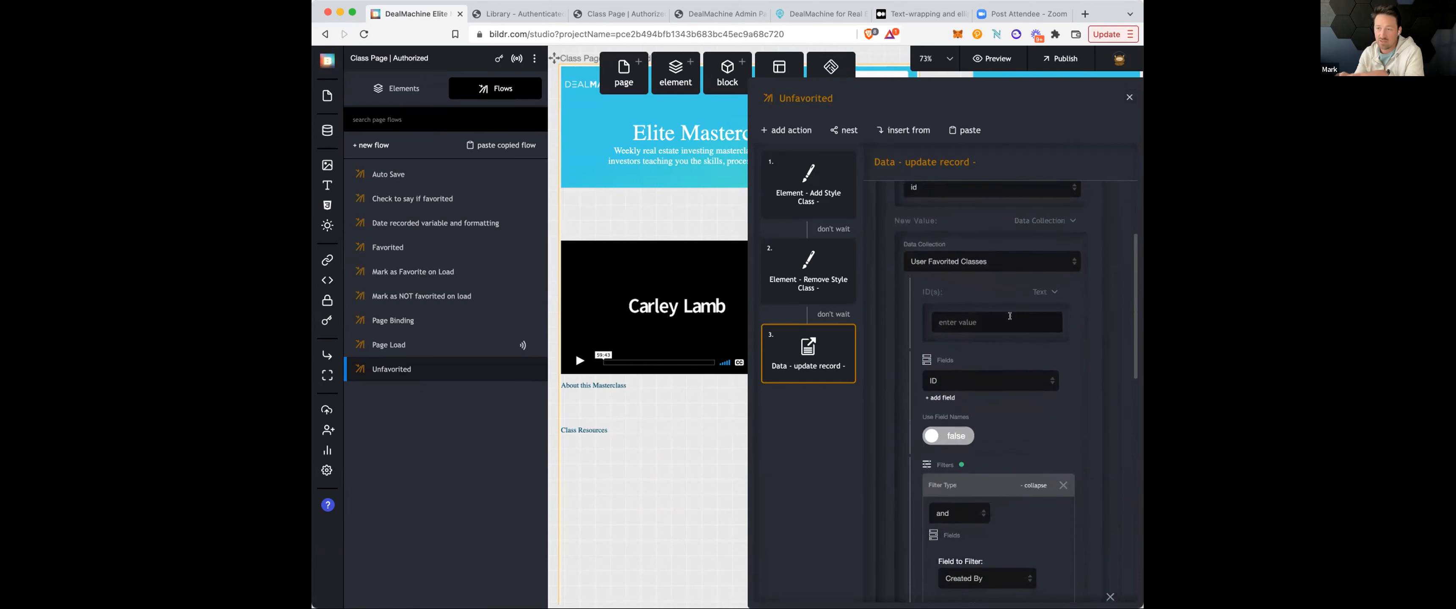
scroll(1039, 243, down, 1)
scroll(1039, 243, down, 8)
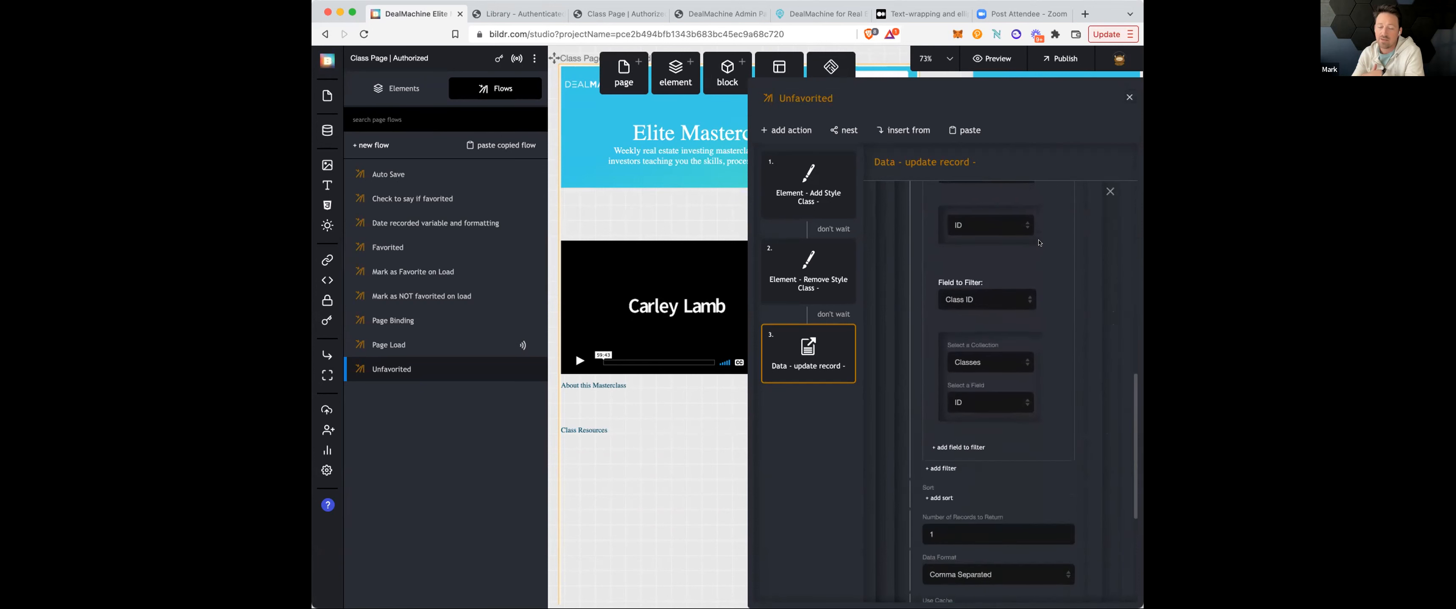
scroll(1040, 244, down, 2)
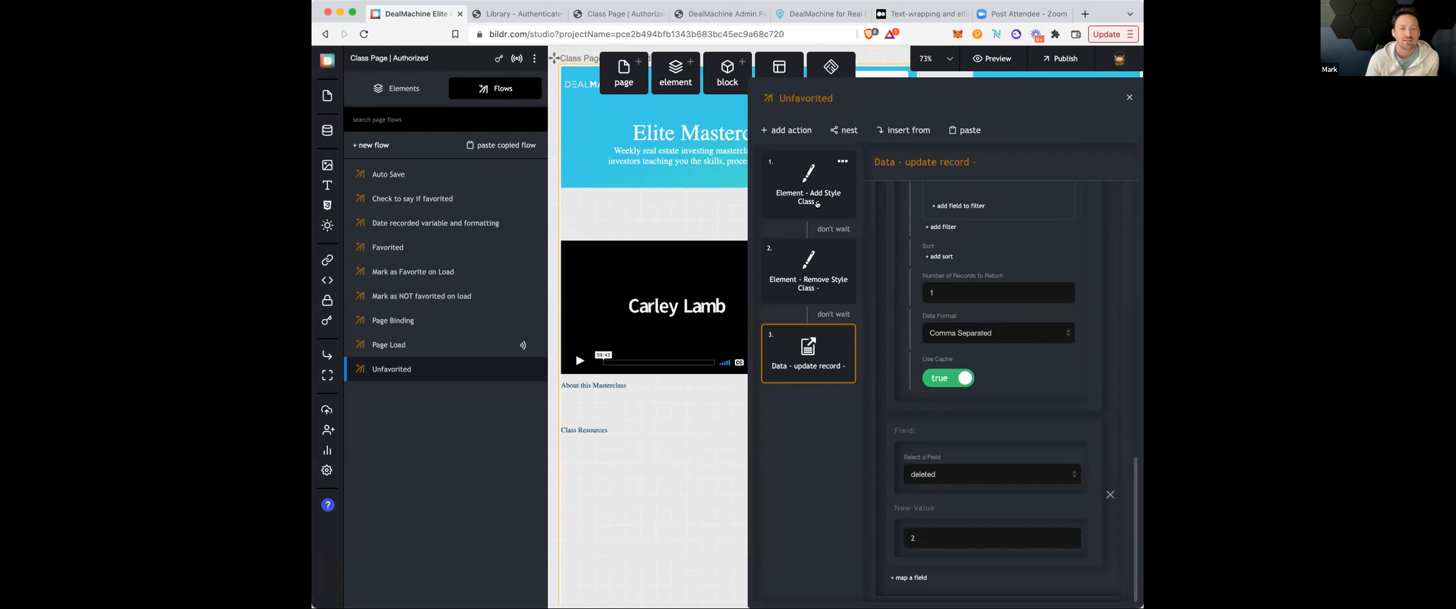
click(844, 130)
scroll(847, 302, down, 1)
scroll(855, 230, up, 1)
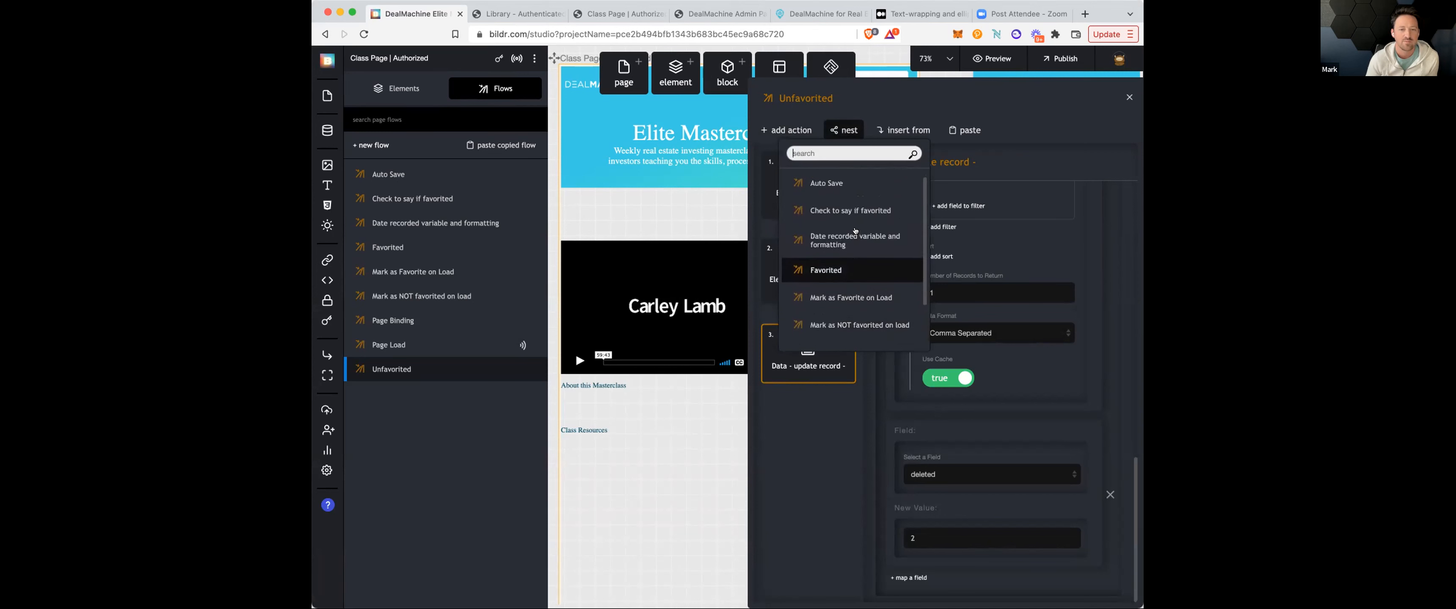
click(853, 211)
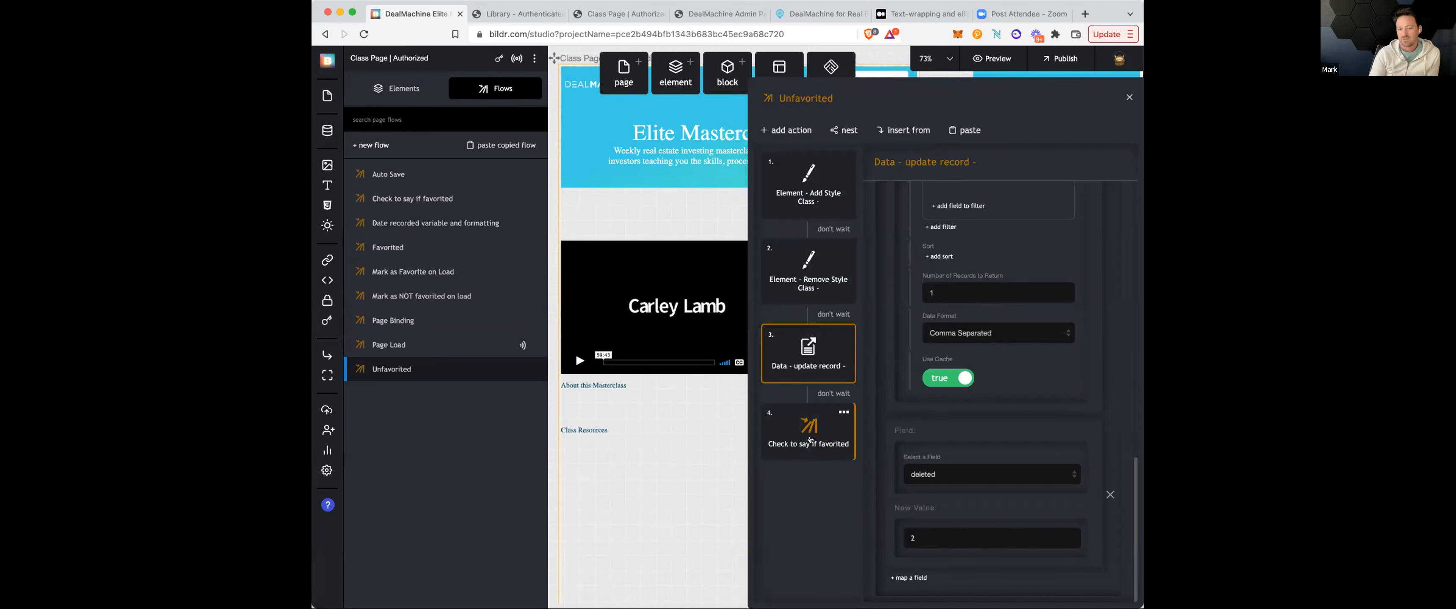
click(833, 393)
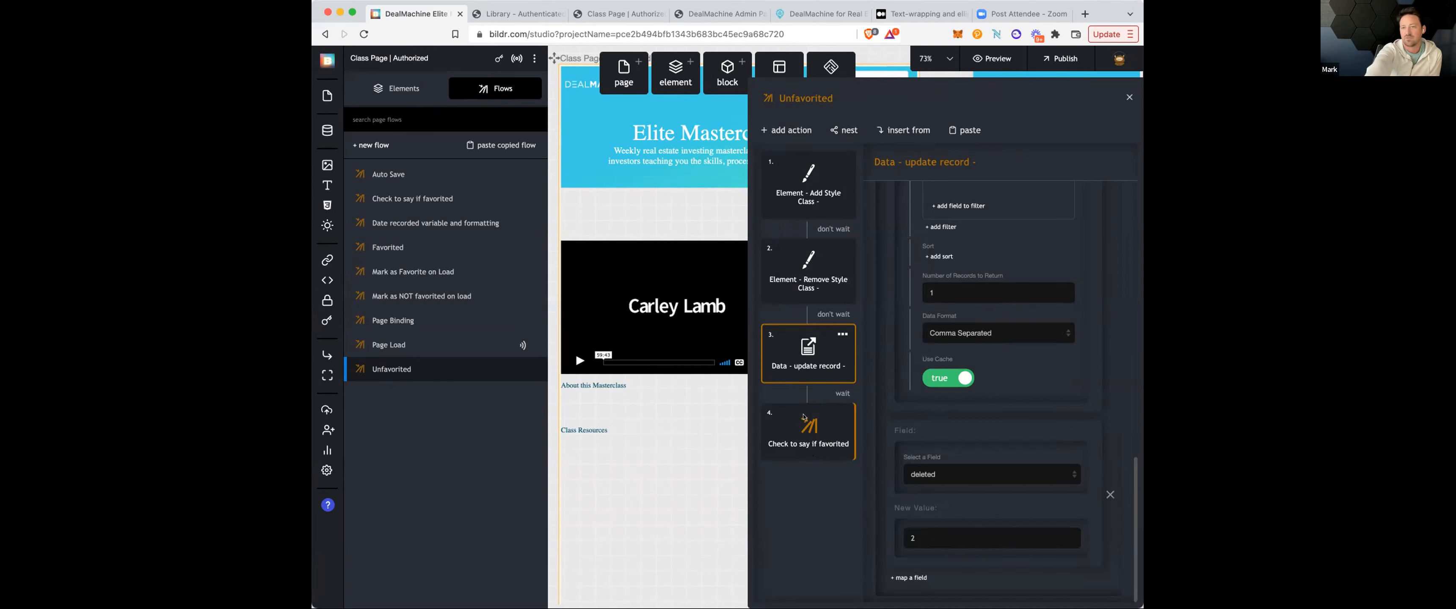
- Inspect the Add Style Class action and the nested flow's Filter by Value action, then close the flow editor
click(806, 210)
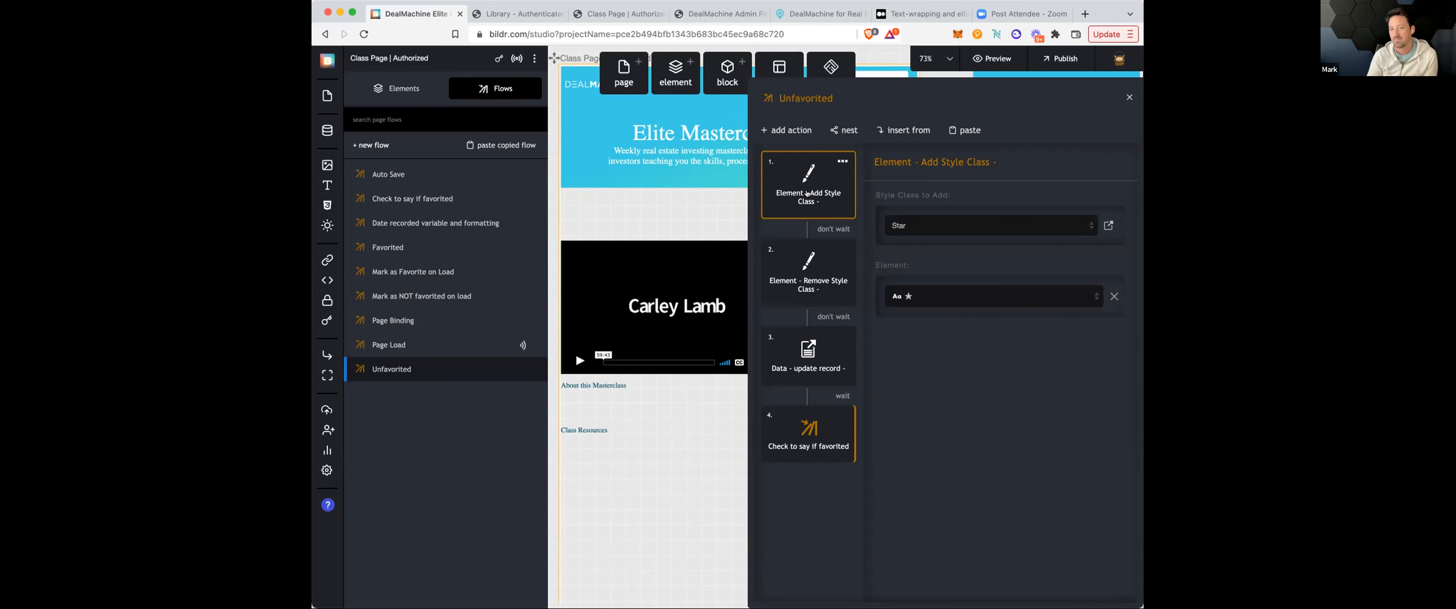
double_click(808, 446)
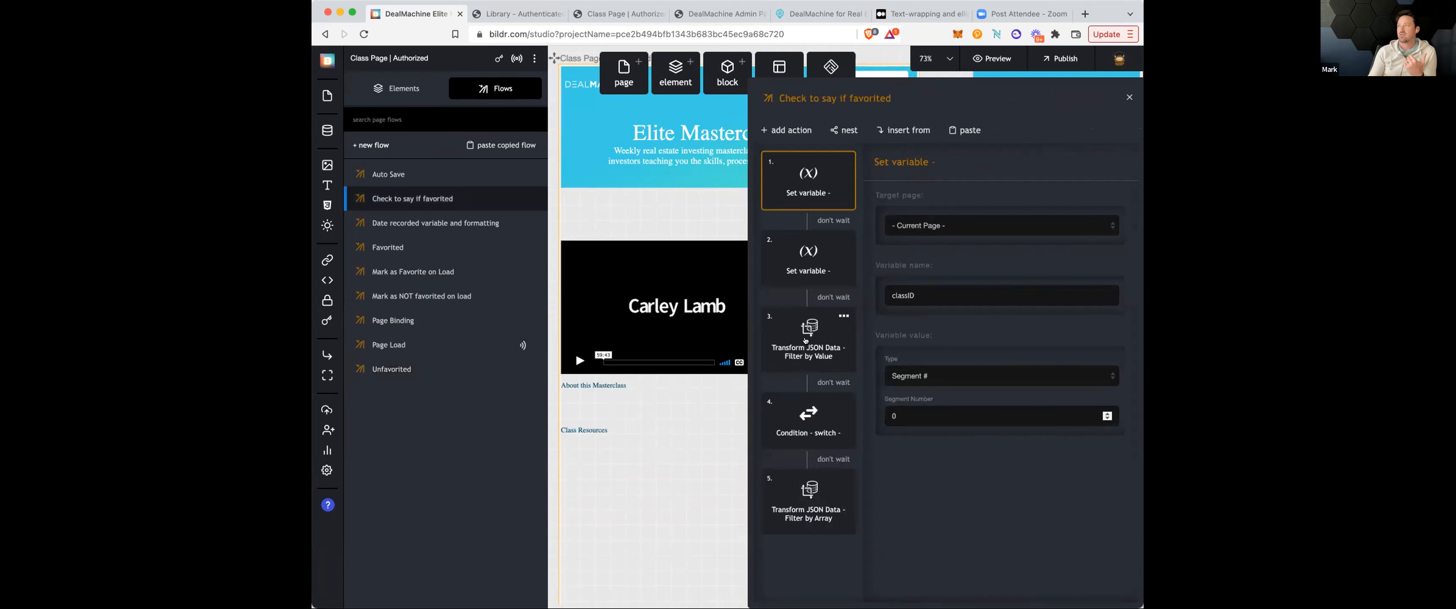
click(805, 341)
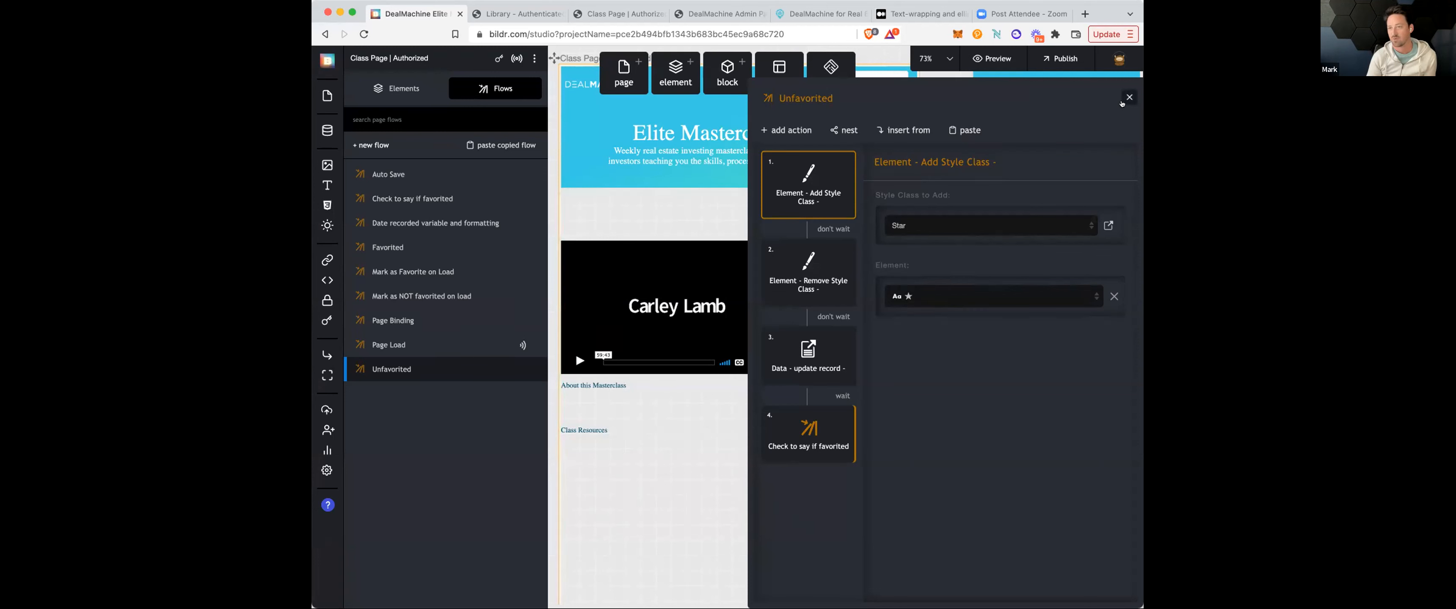
click(1129, 97)
- Look over the authorized and unauthorized Class Page layouts side by side on the canvas
scroll(839, 376, right, 3)
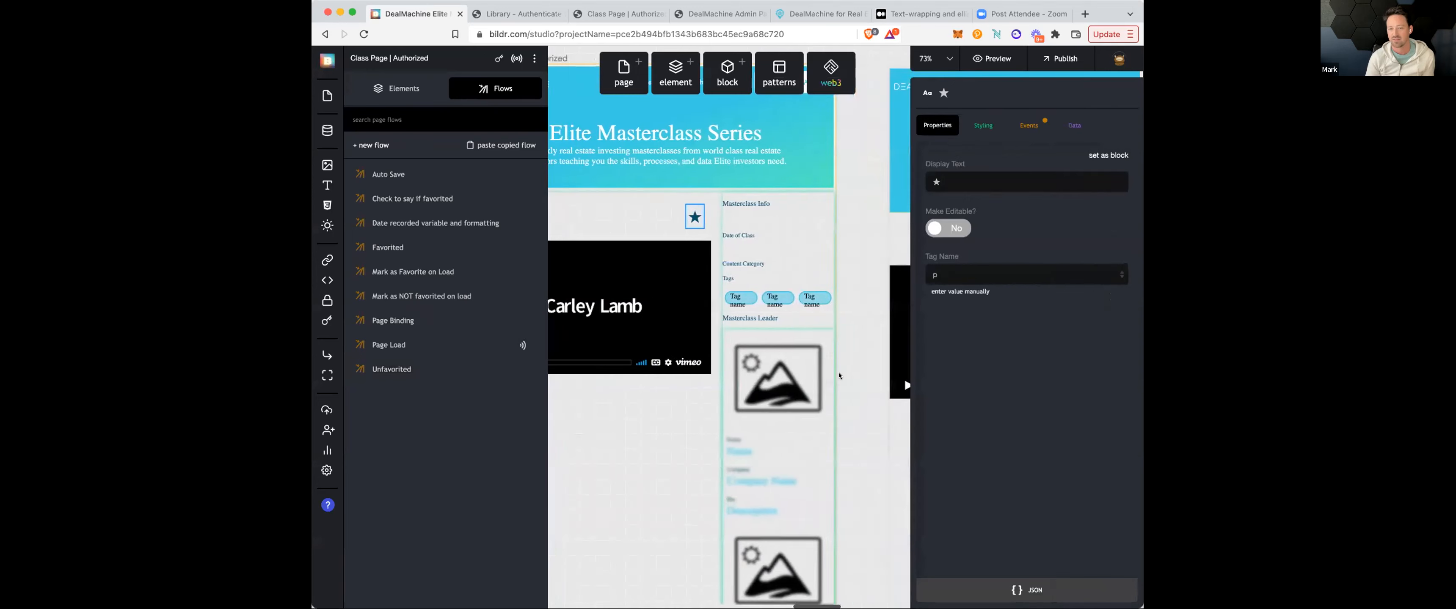
scroll(839, 376, right, 5)
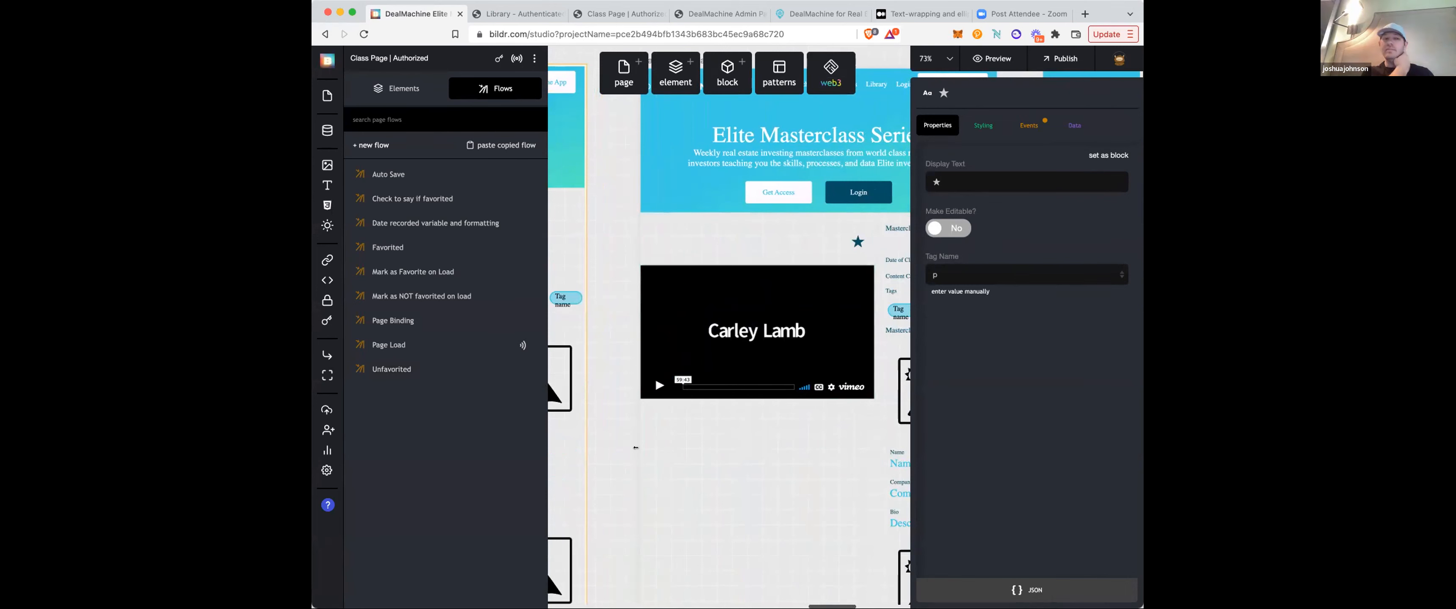
click(685, 454)
scroll(685, 454, down, 4)
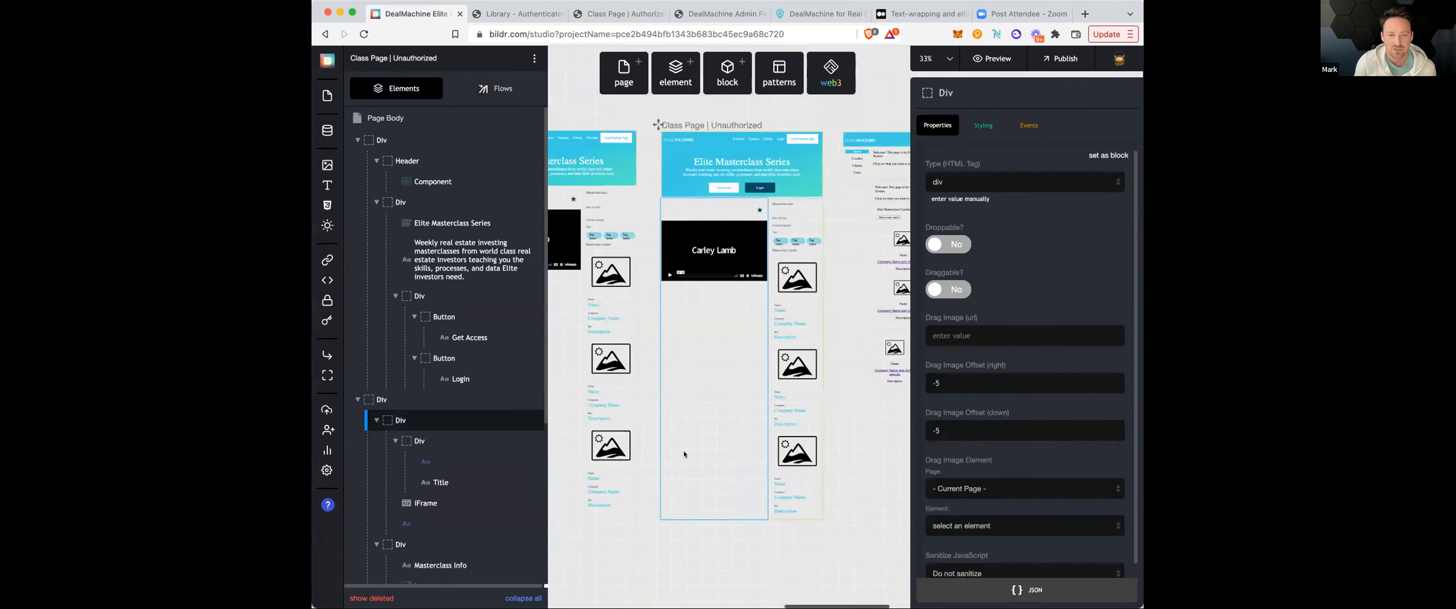
scroll(684, 451, left, 5)
scroll(684, 451, up, 1)
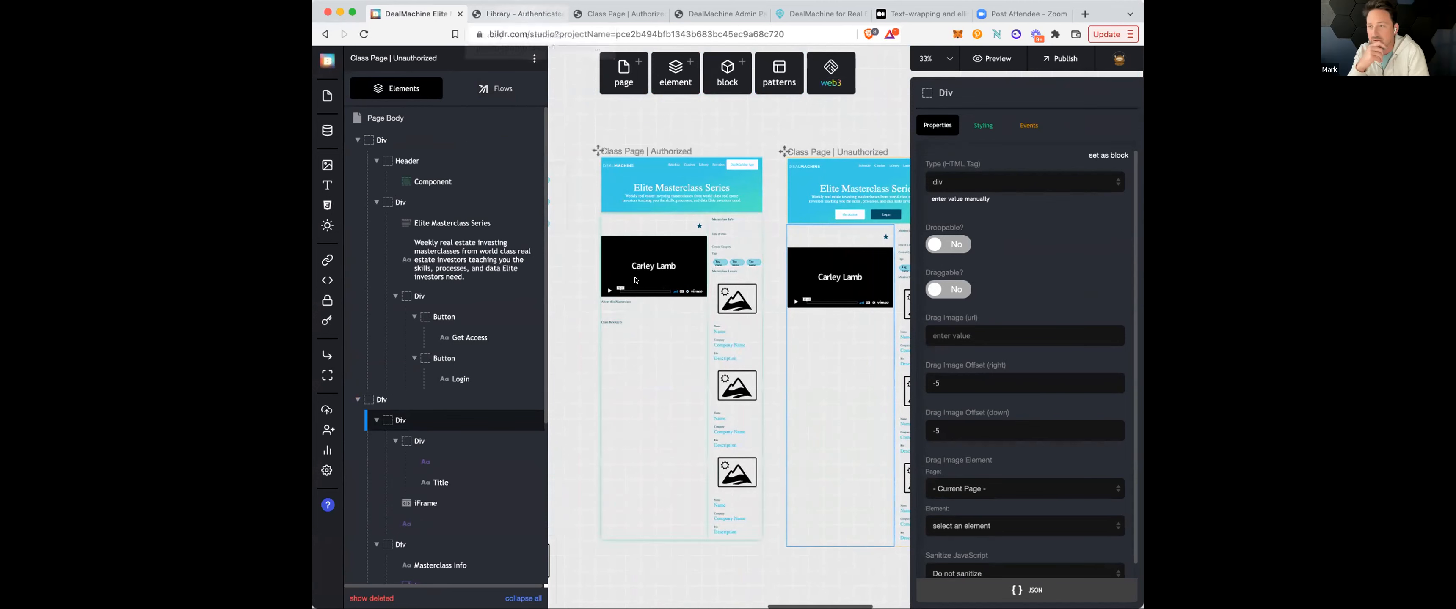
scroll(718, 258, right, 4)
scroll(747, 261, right, 4)
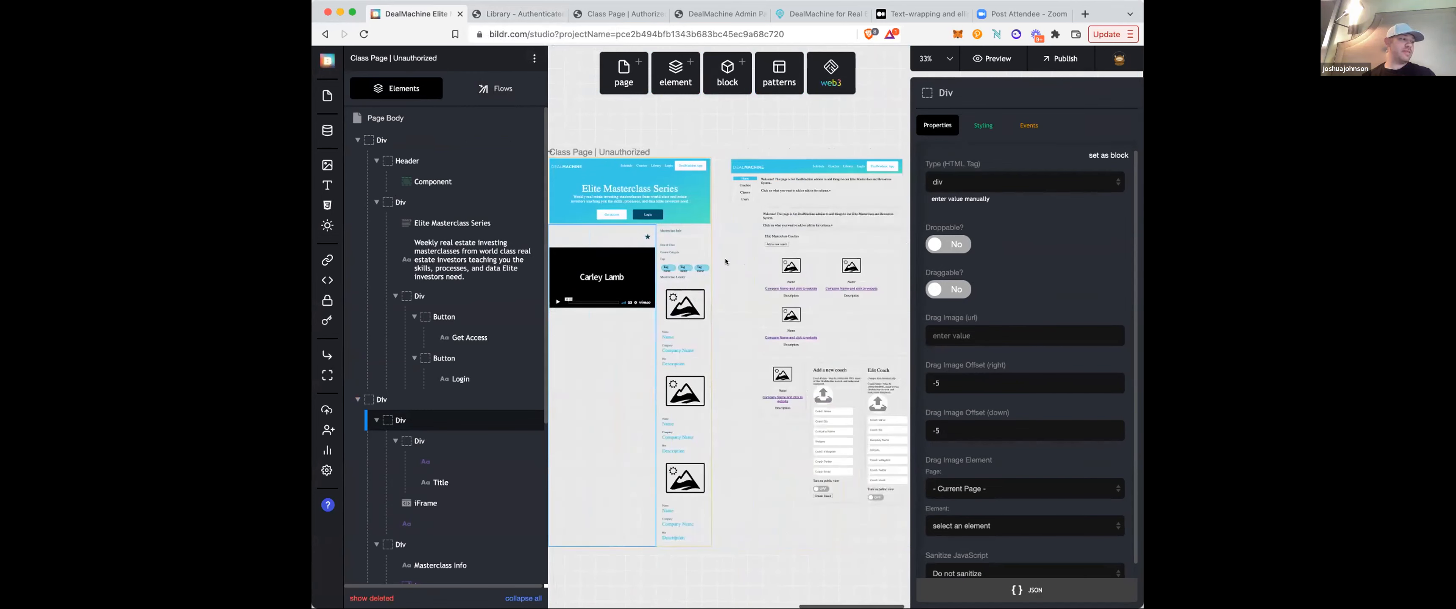
scroll(809, 286, left, 6)
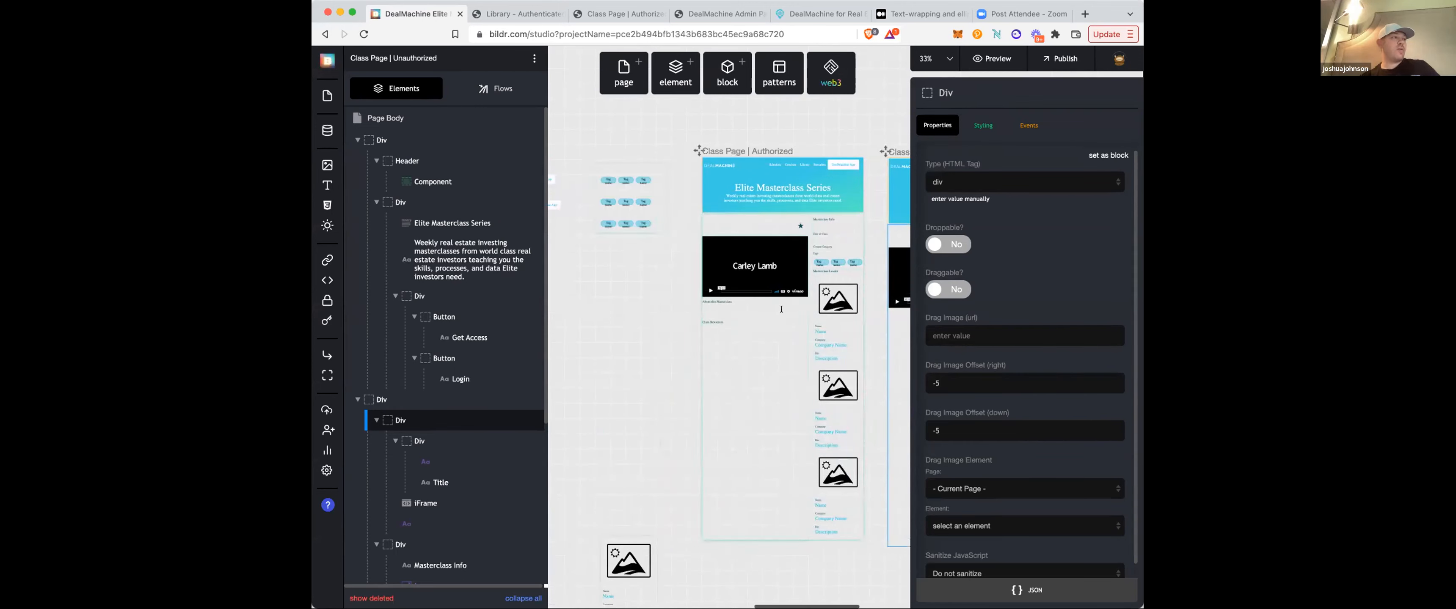
scroll(664, 251, right, 5)
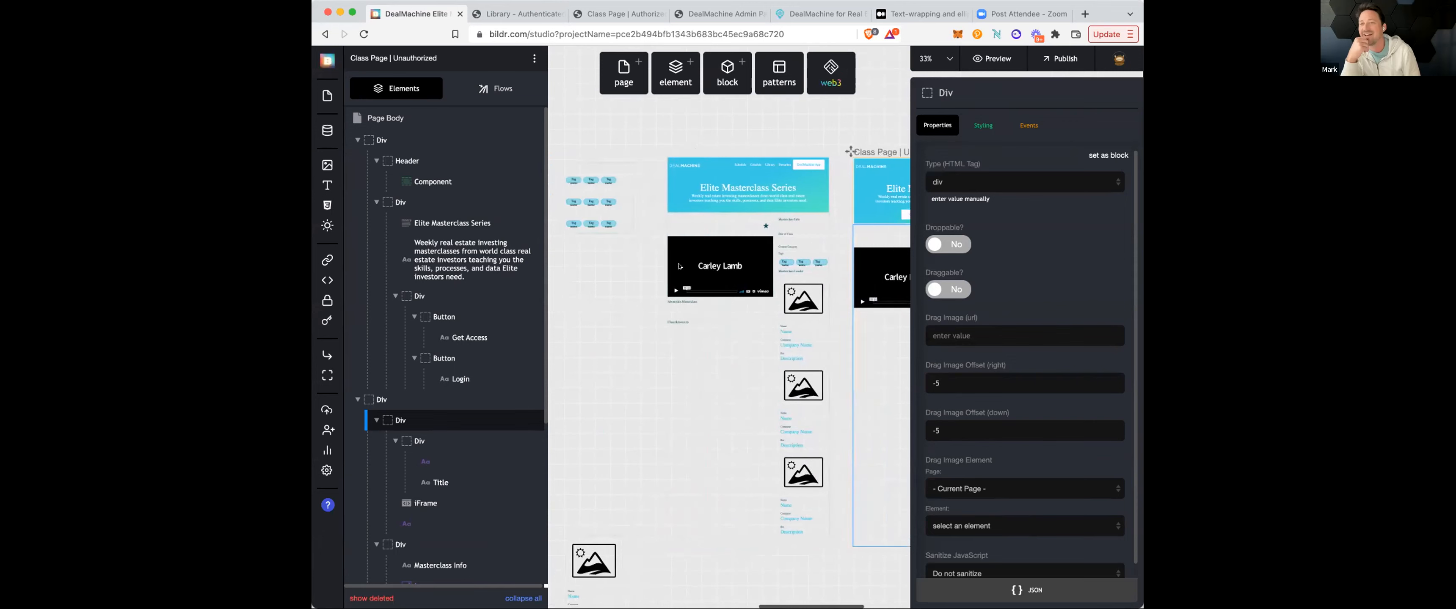
- Locate the star element on the Class Page | Authorized layout and inspect its properties
scroll(669, 261, left, 1)
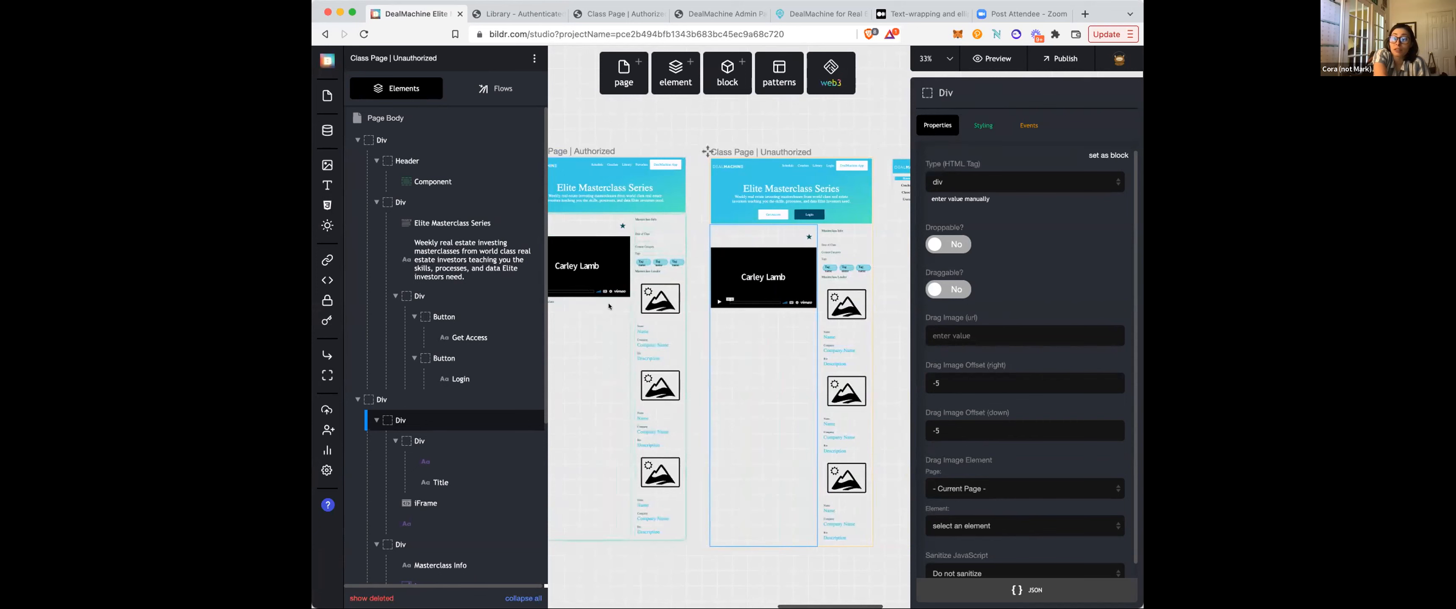
scroll(665, 328, left, 4)
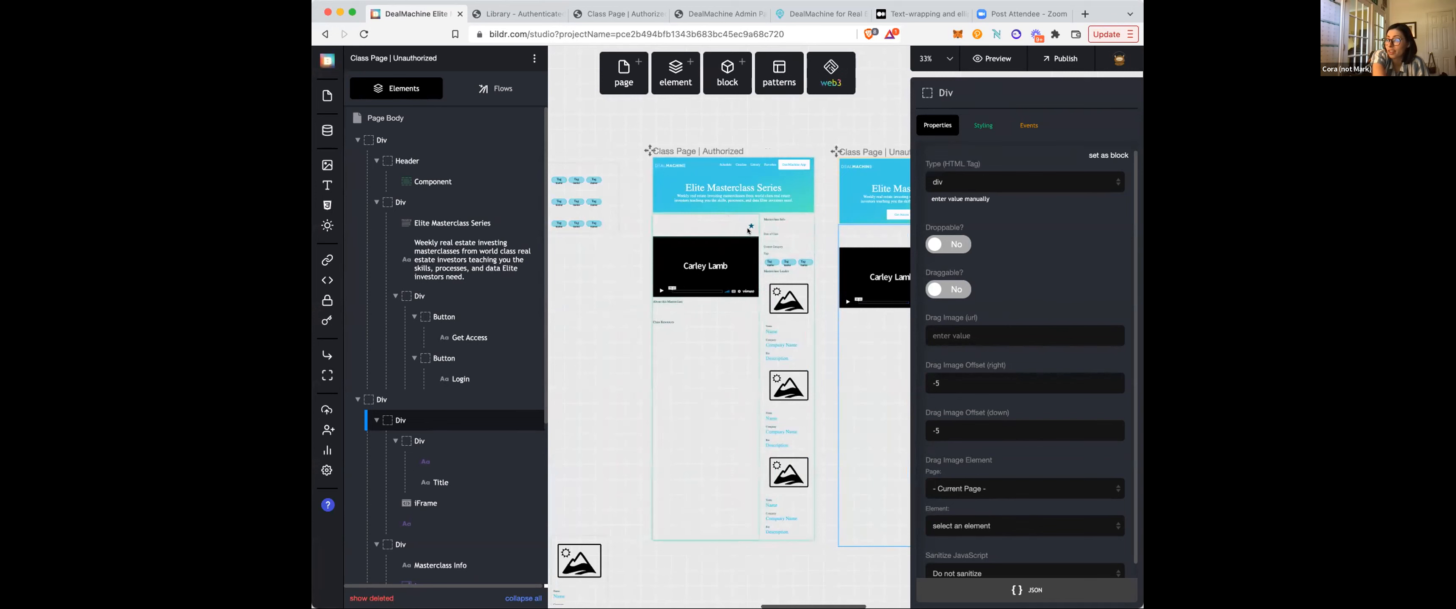
click(492, 88)
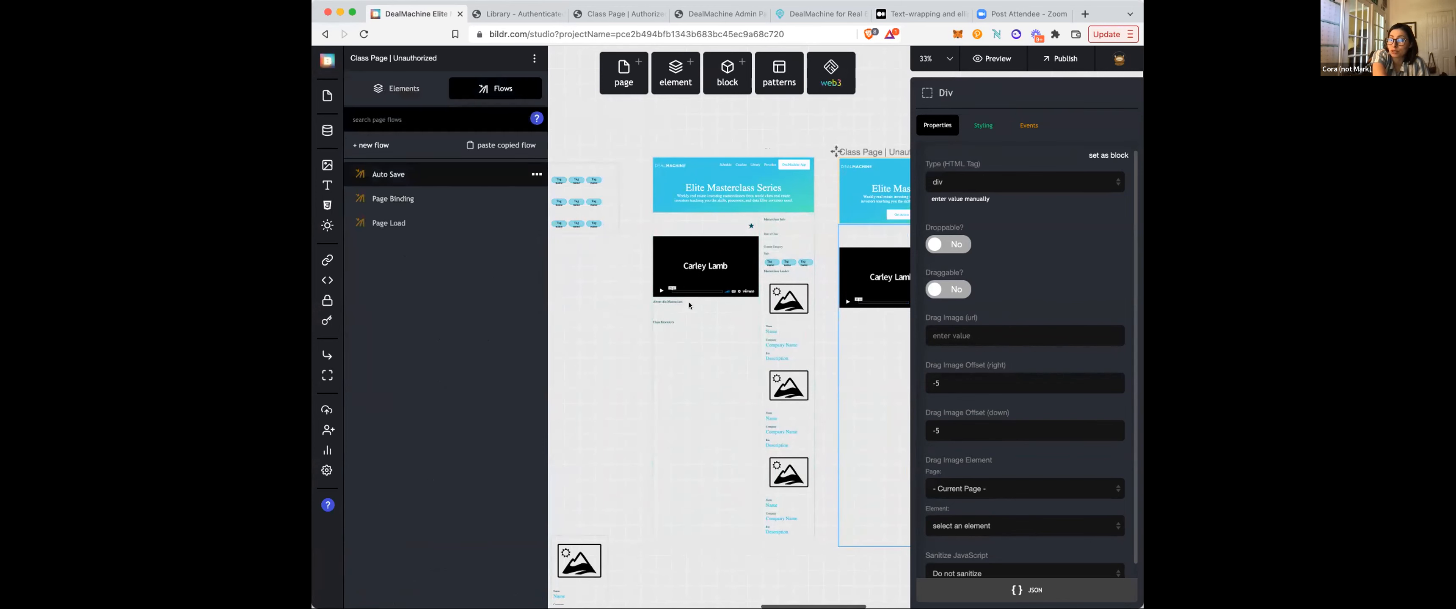
click(667, 321)
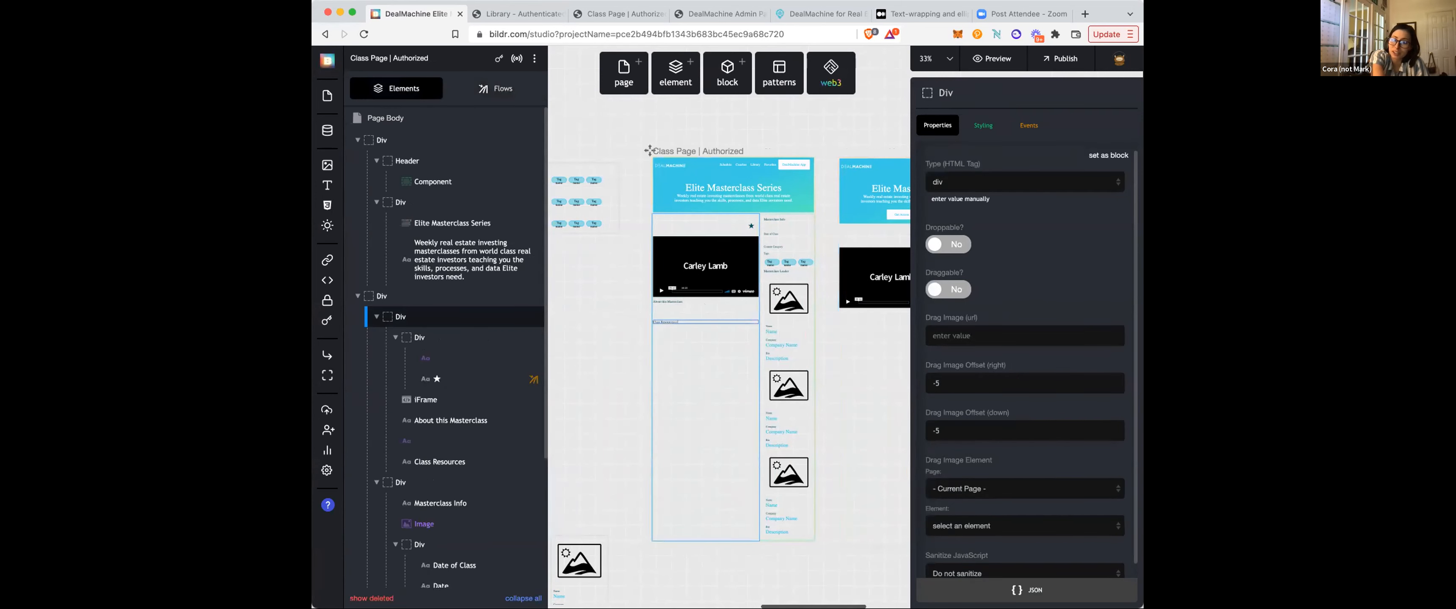
click(806, 203)
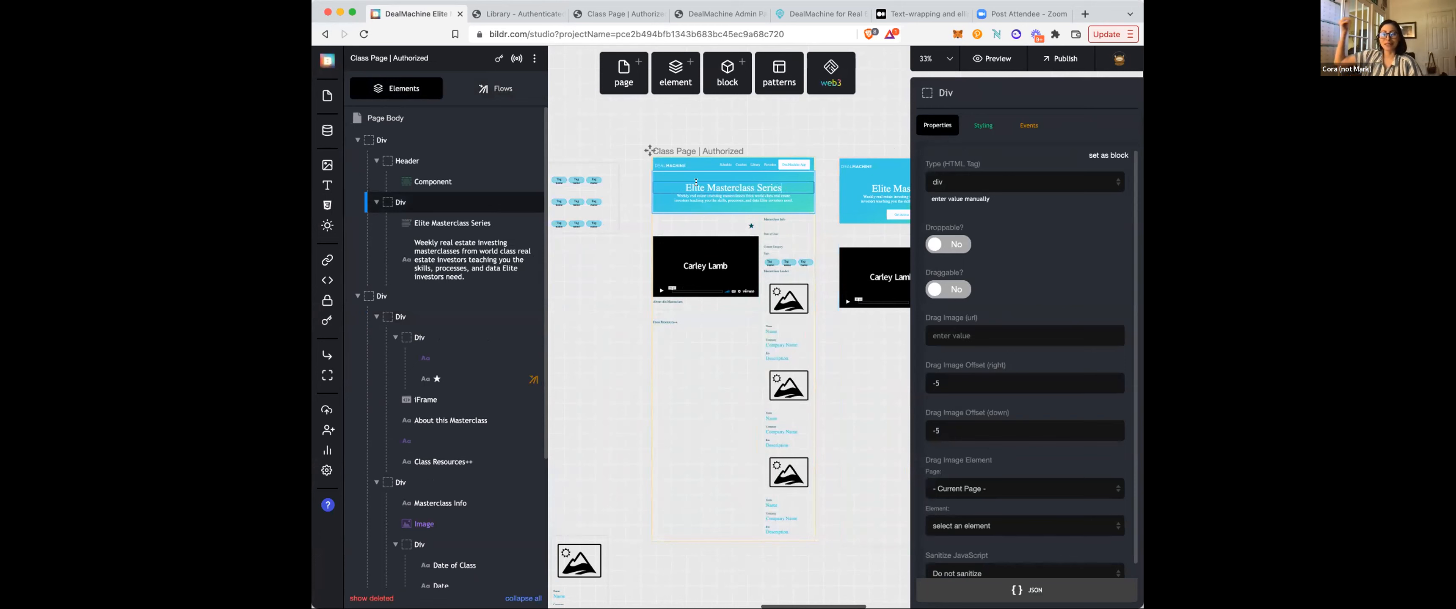
scroll(654, 202, up, 5)
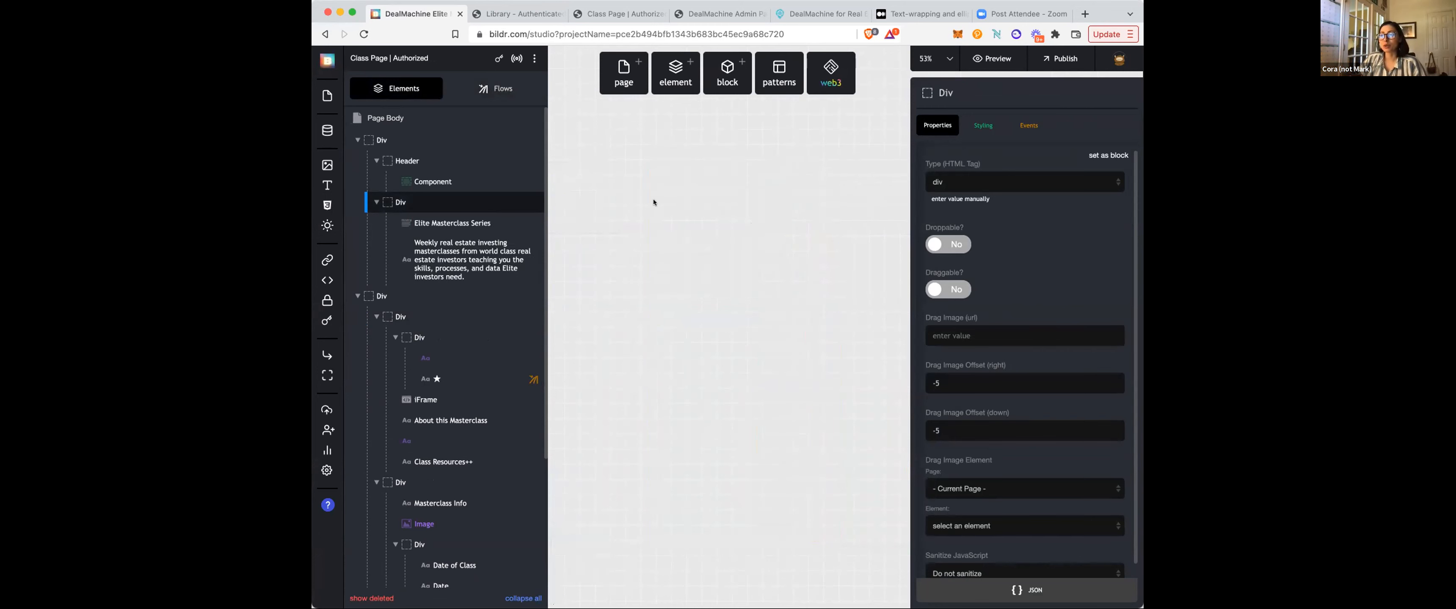
scroll(775, 193, up, 5)
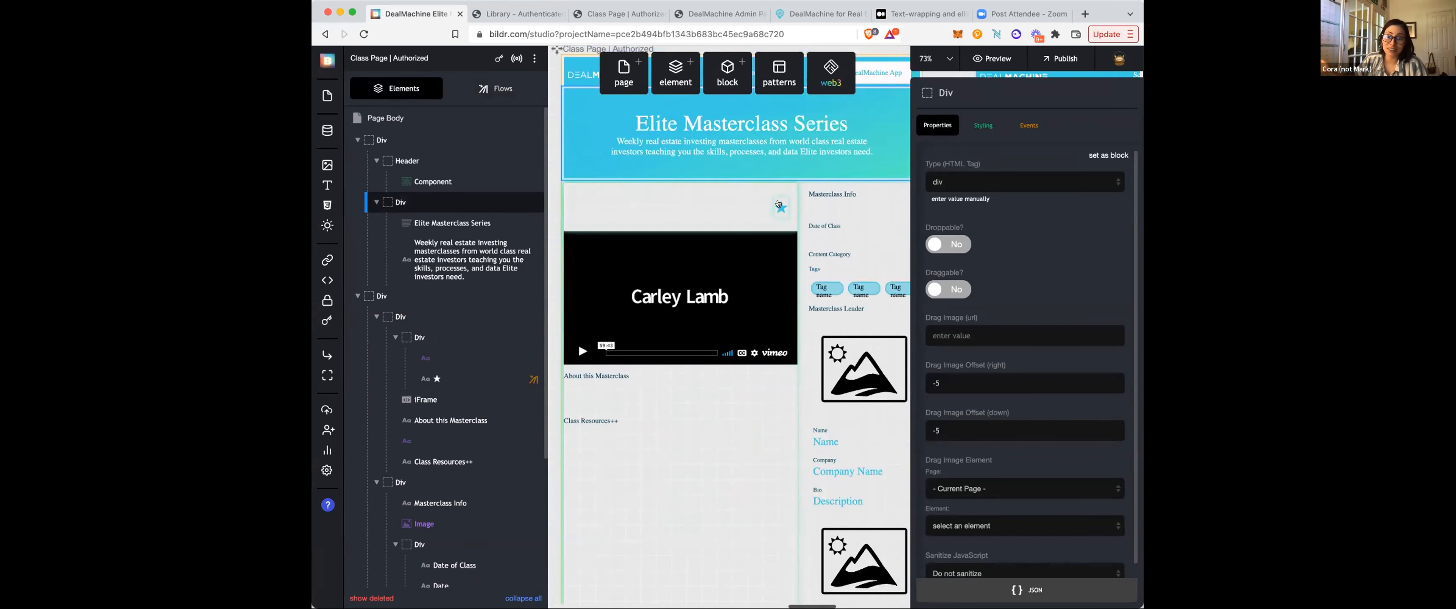
click(778, 199)
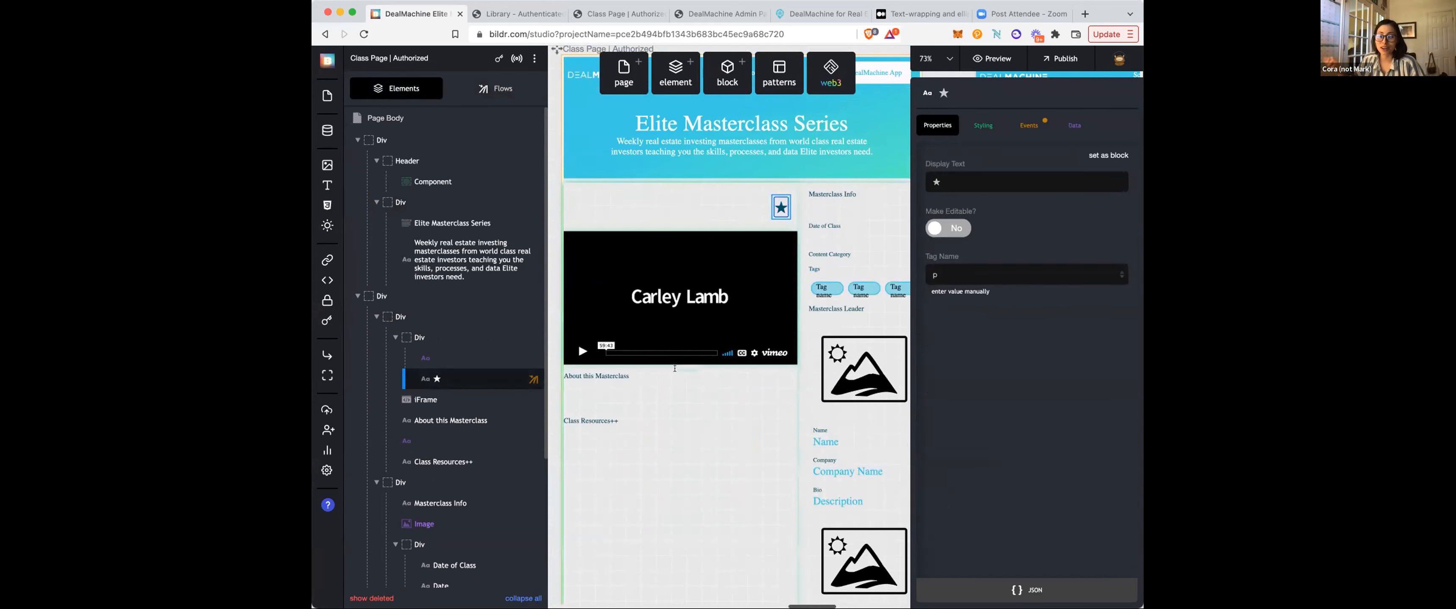
click(642, 401)
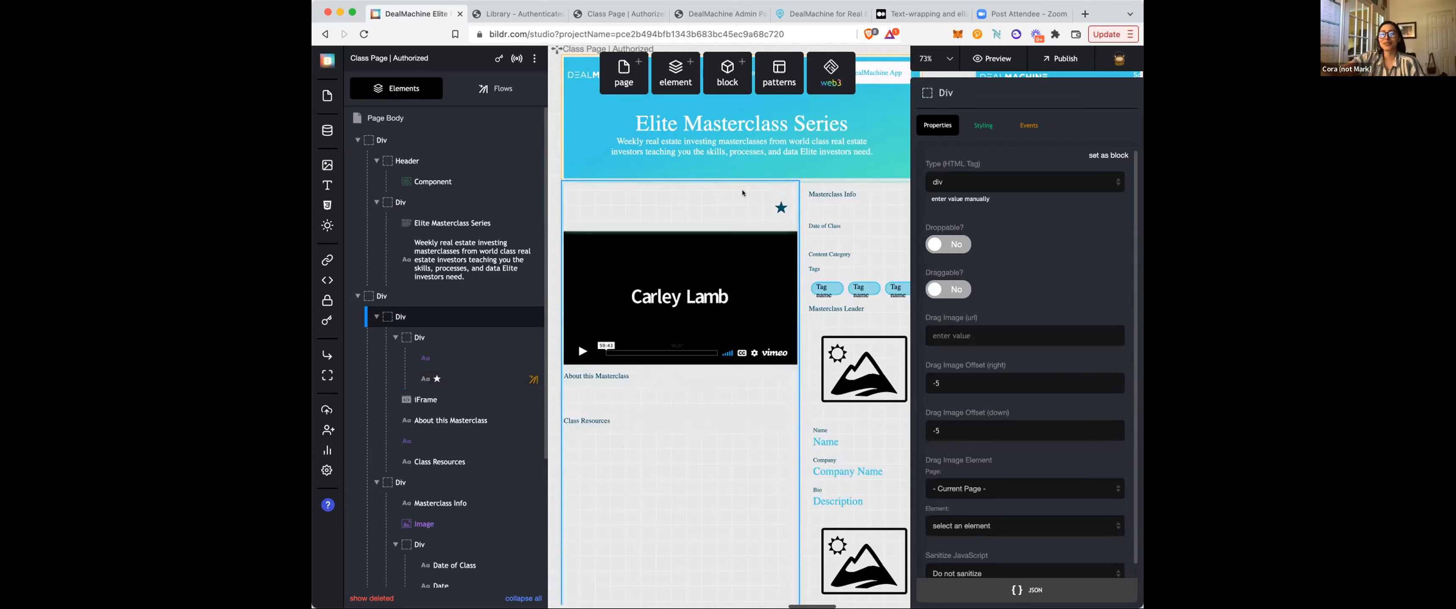
scroll(738, 192, up, 1)
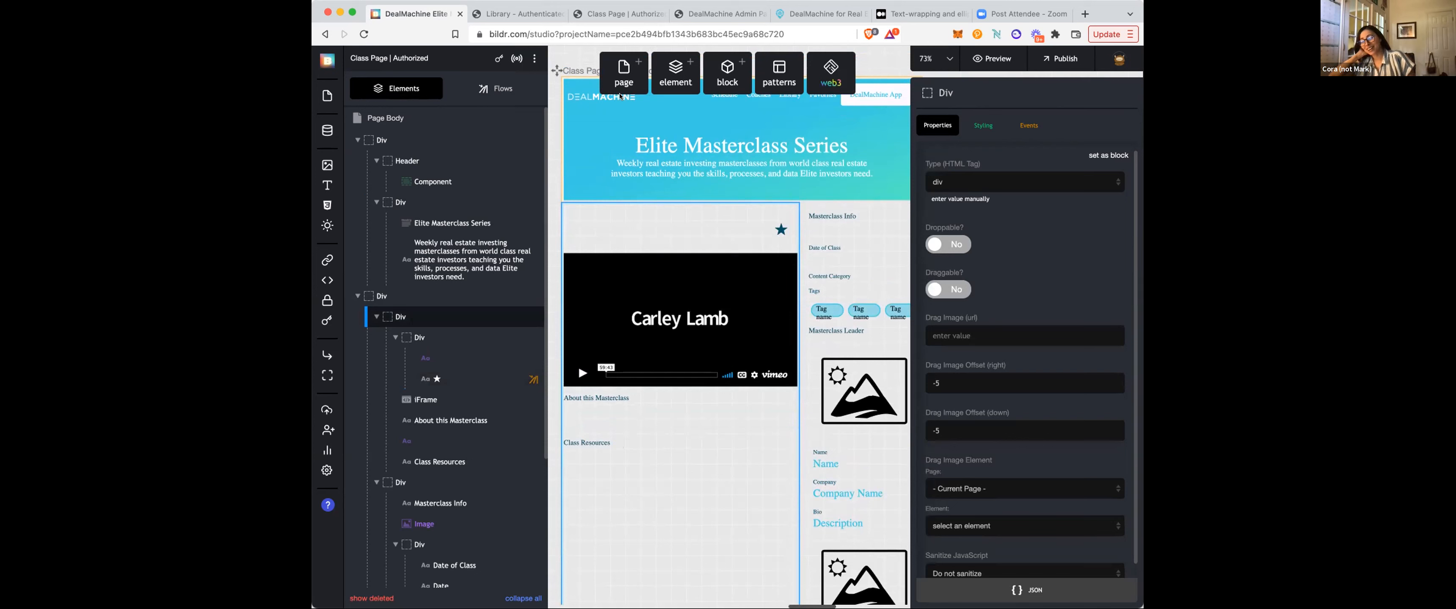
scroll(617, 135, up, 2)
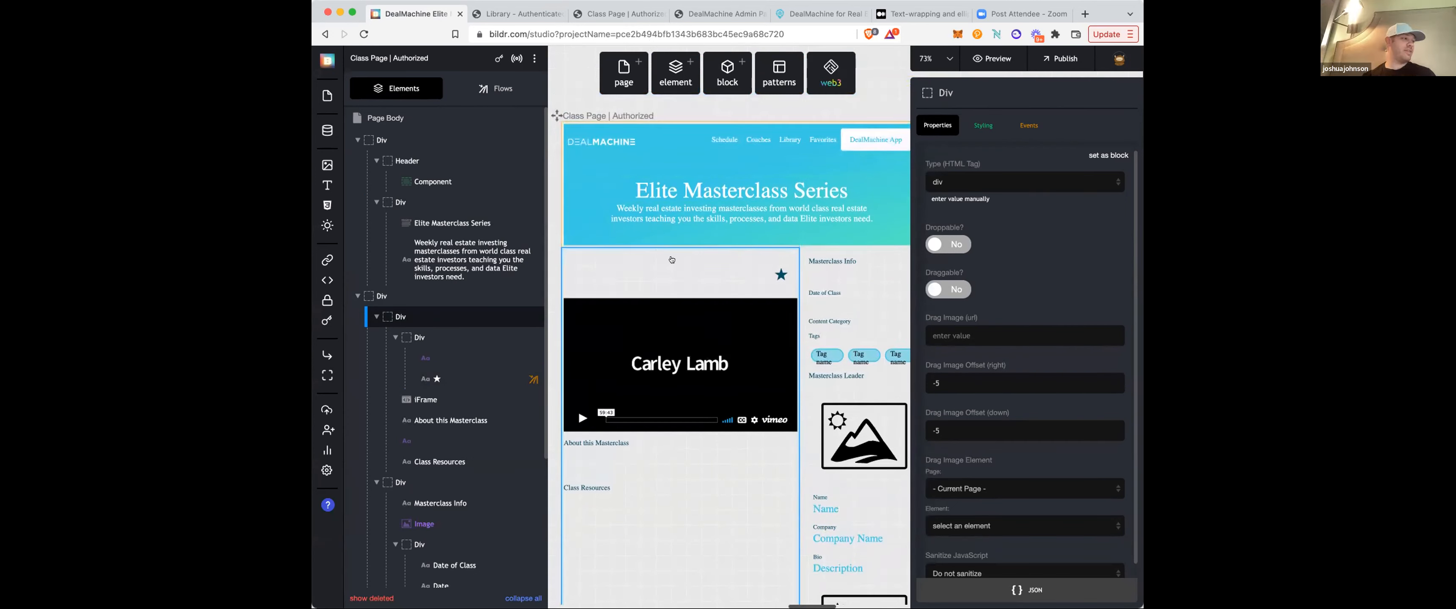
click(580, 230)
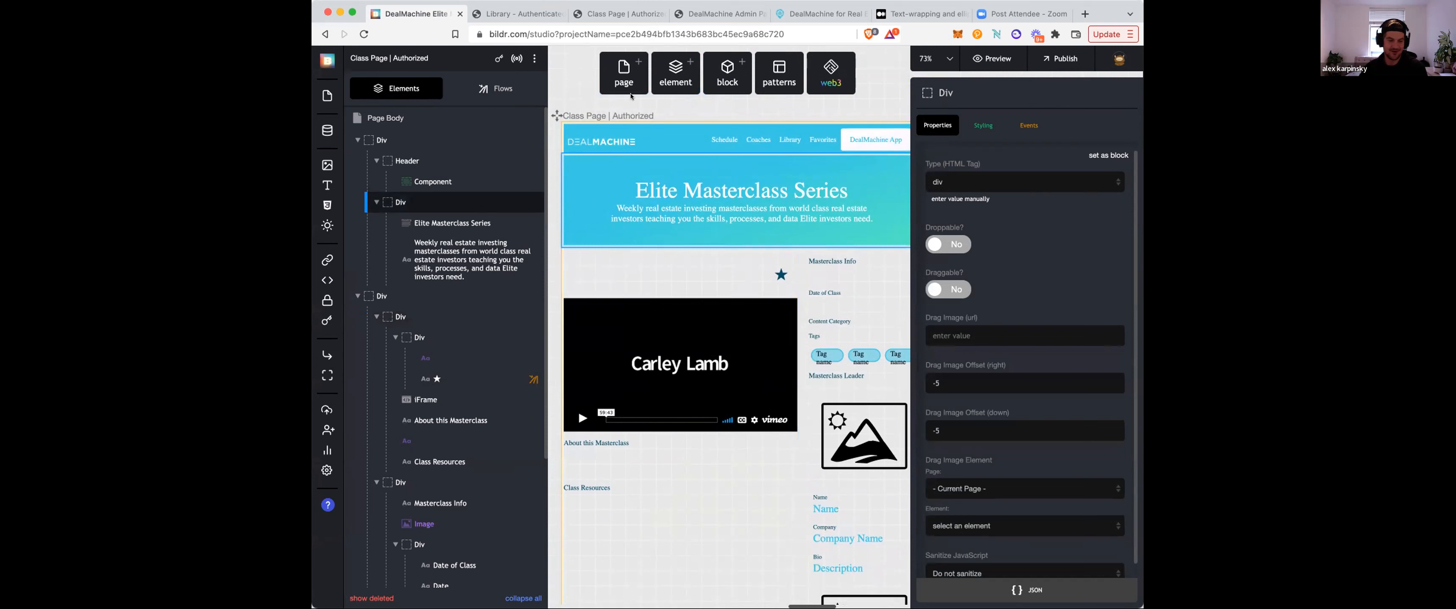
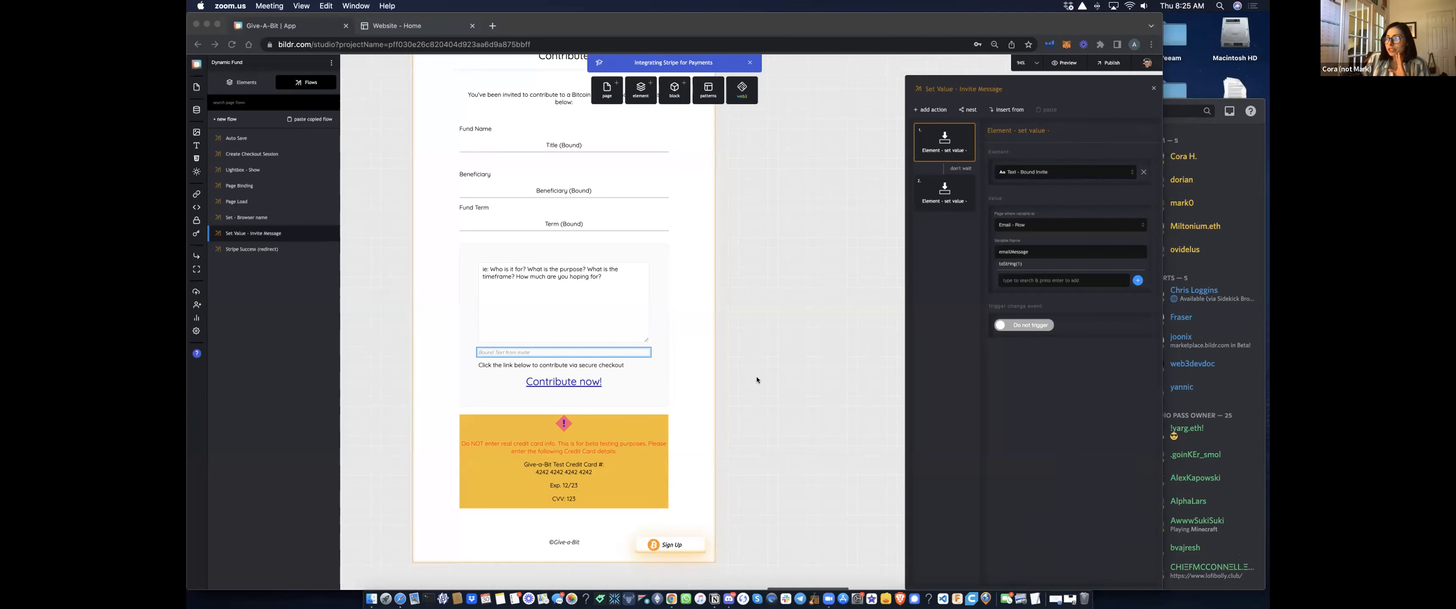
- Switch to Safari and follow the invitation email's donation link to examine the message text on the live Contribute page
click(817, 363)
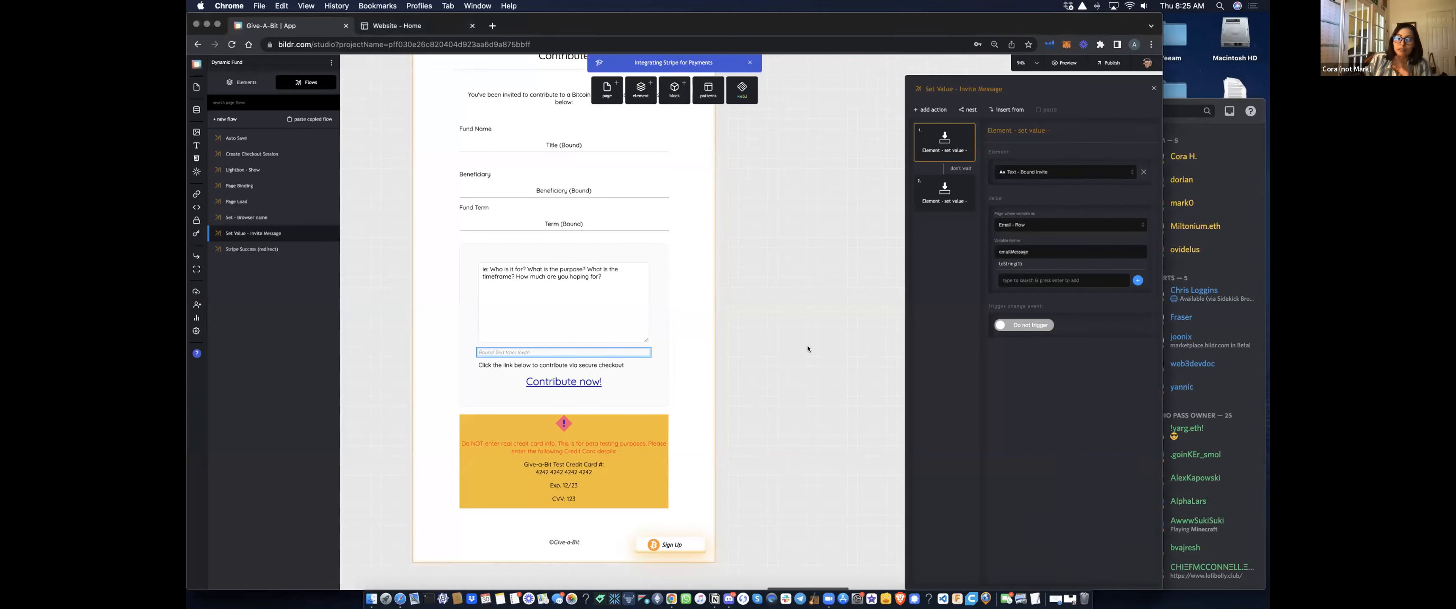
key(ctrl+Up)
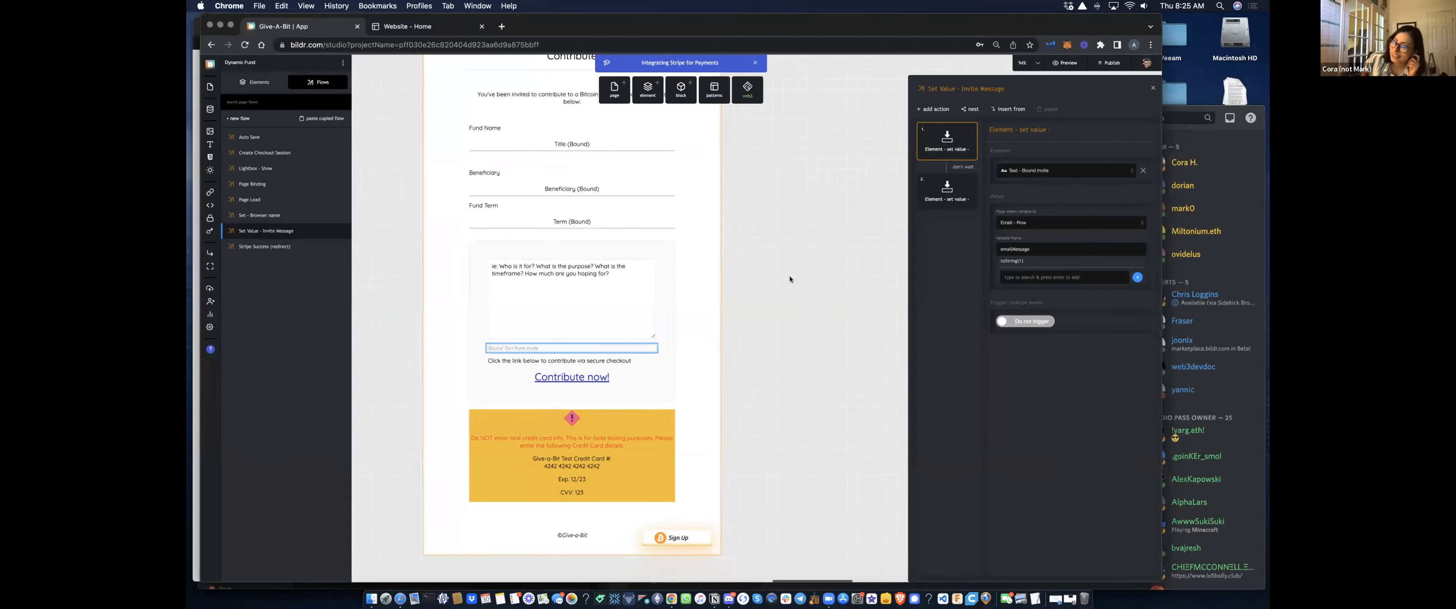
click(622, 295)
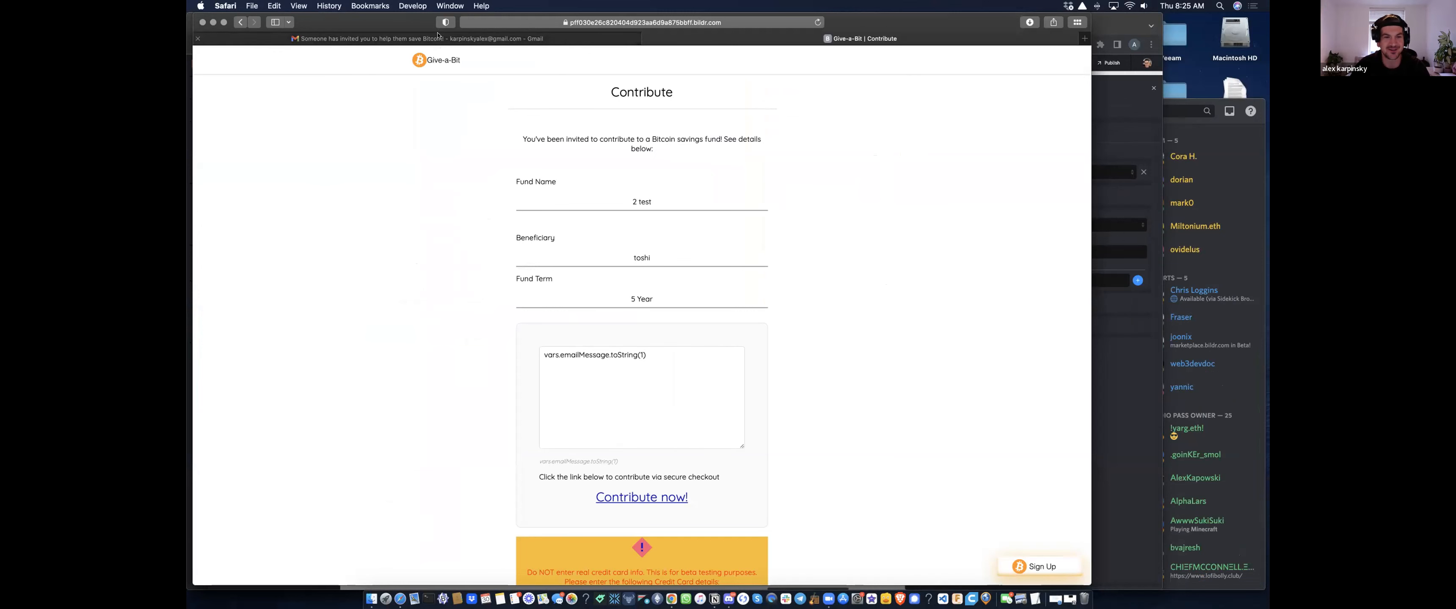
click(498, 39)
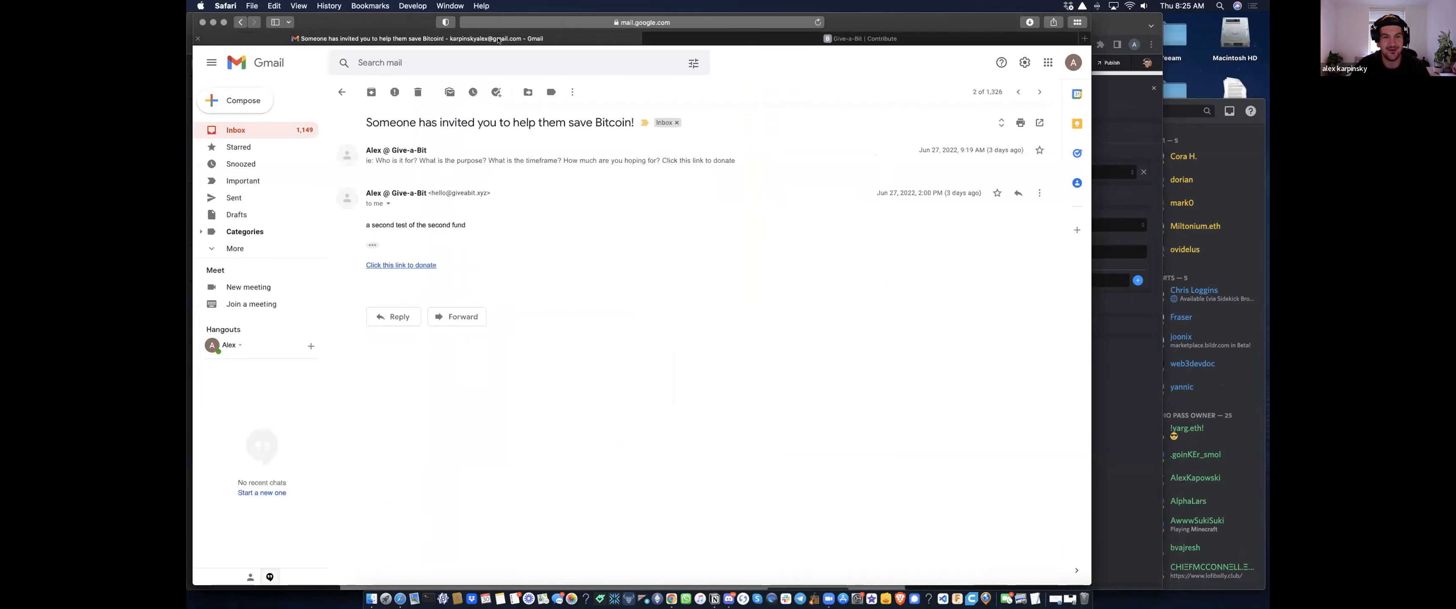
click(403, 265)
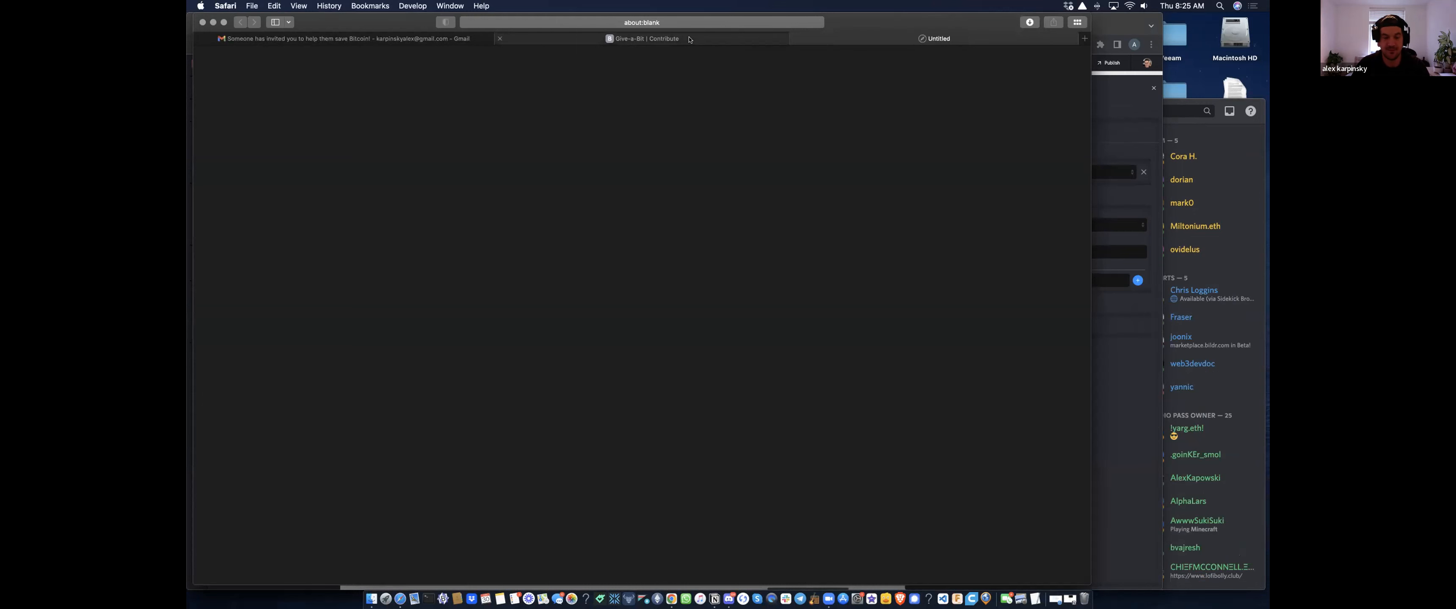
click(685, 39)
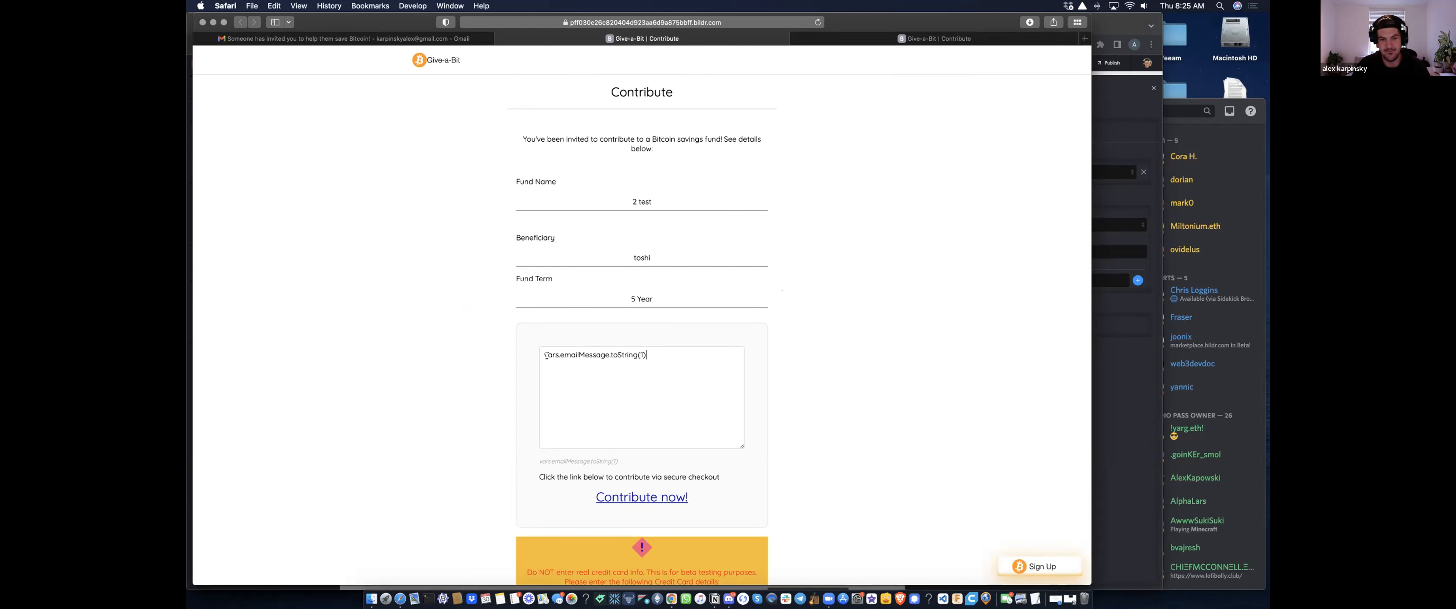
drag(647, 356, 550, 361)
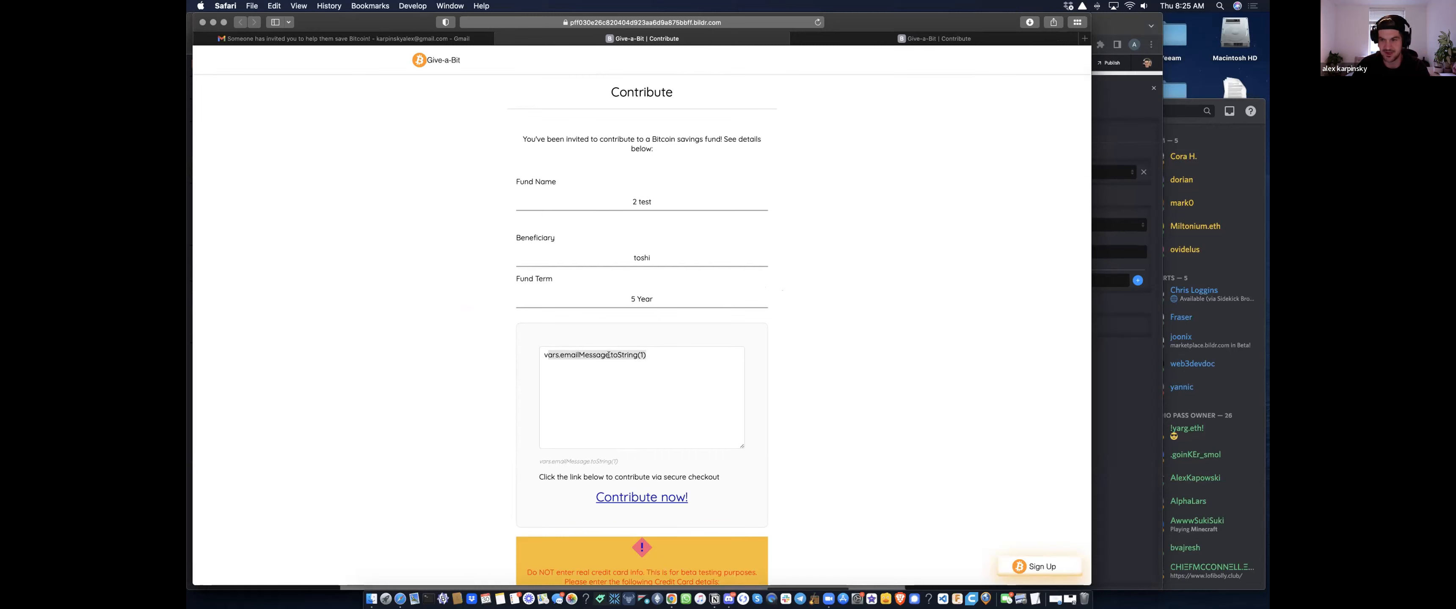
- Switch back to the Bildr editor and inspect both set value actions in the invite message flow that Page Binding runs
key(ctrl+Up)
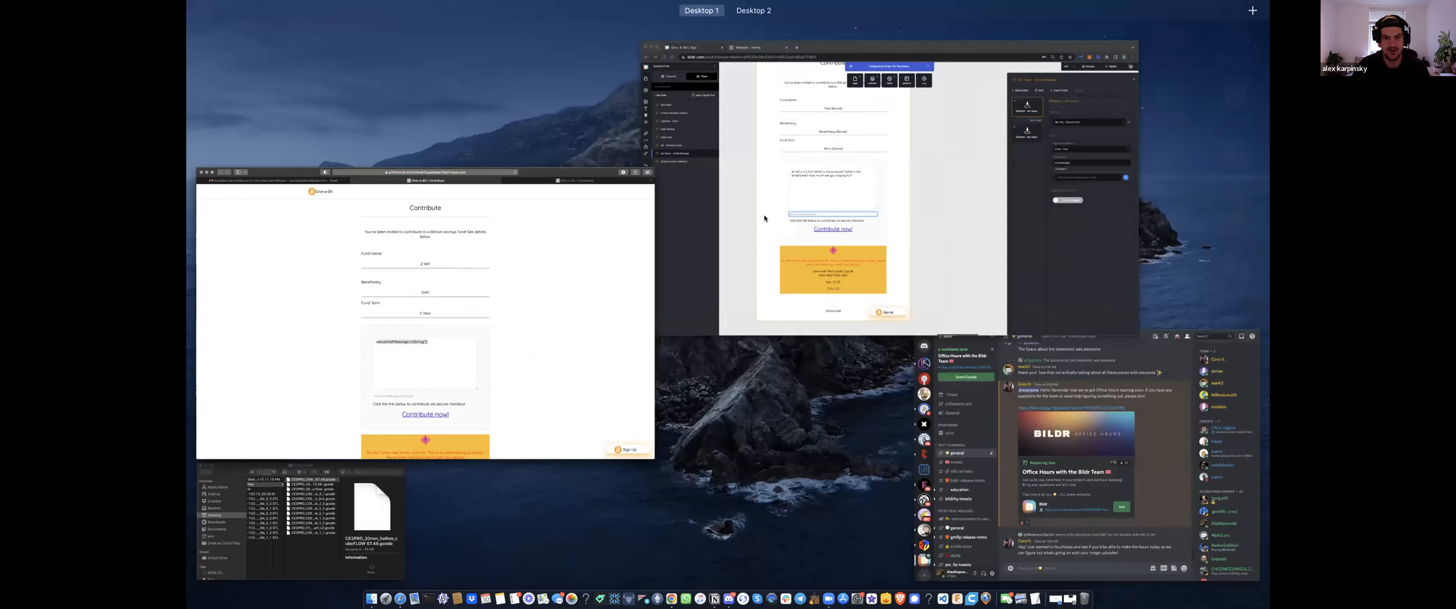
click(677, 283)
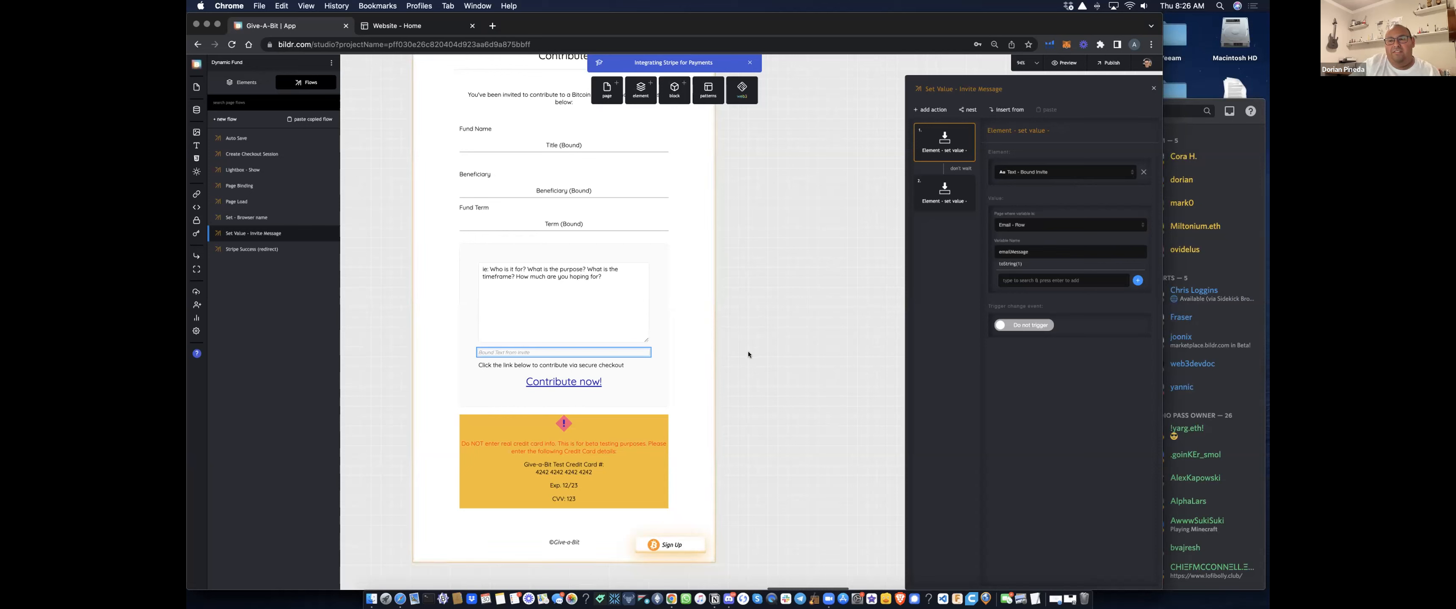
drag(846, 331, 826, 363)
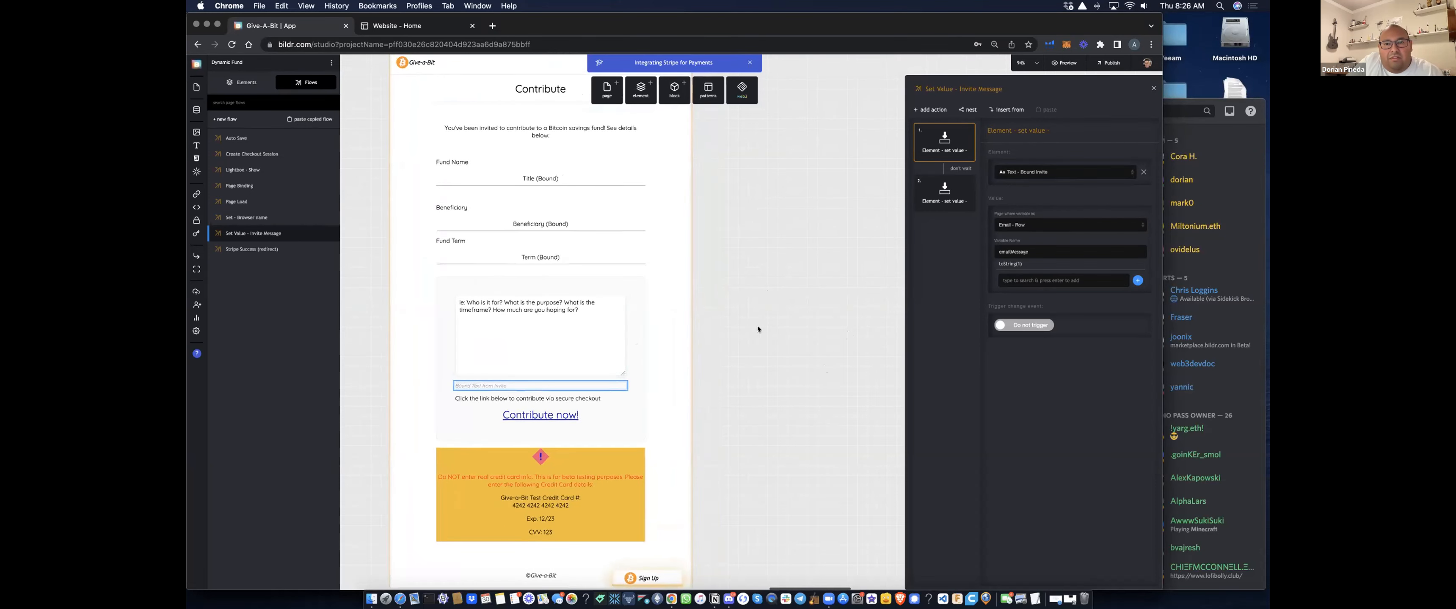
drag(758, 327, 744, 365)
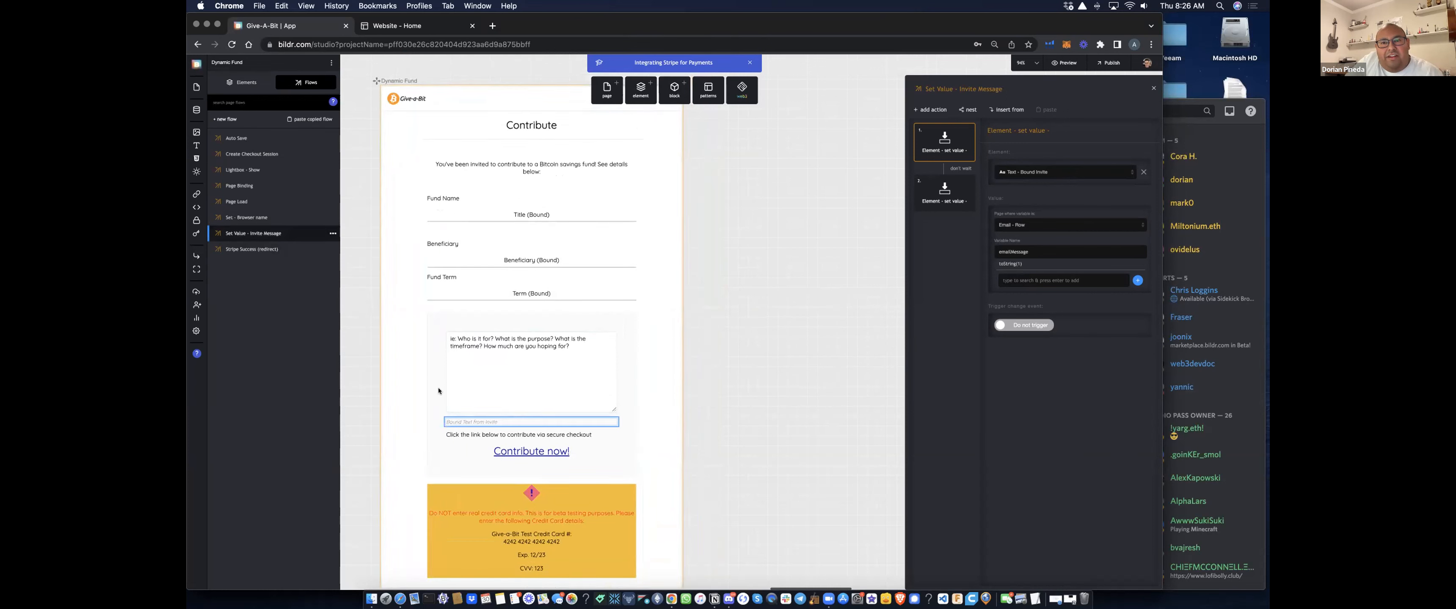
click(288, 187)
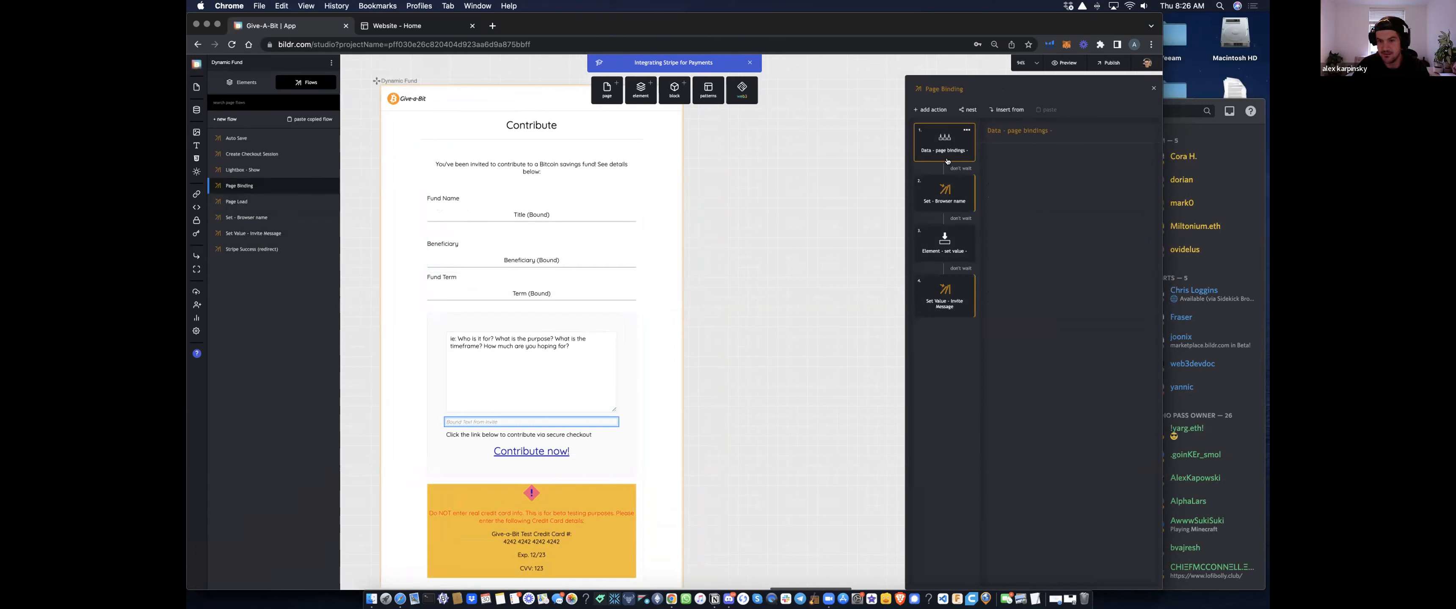
double_click(945, 305)
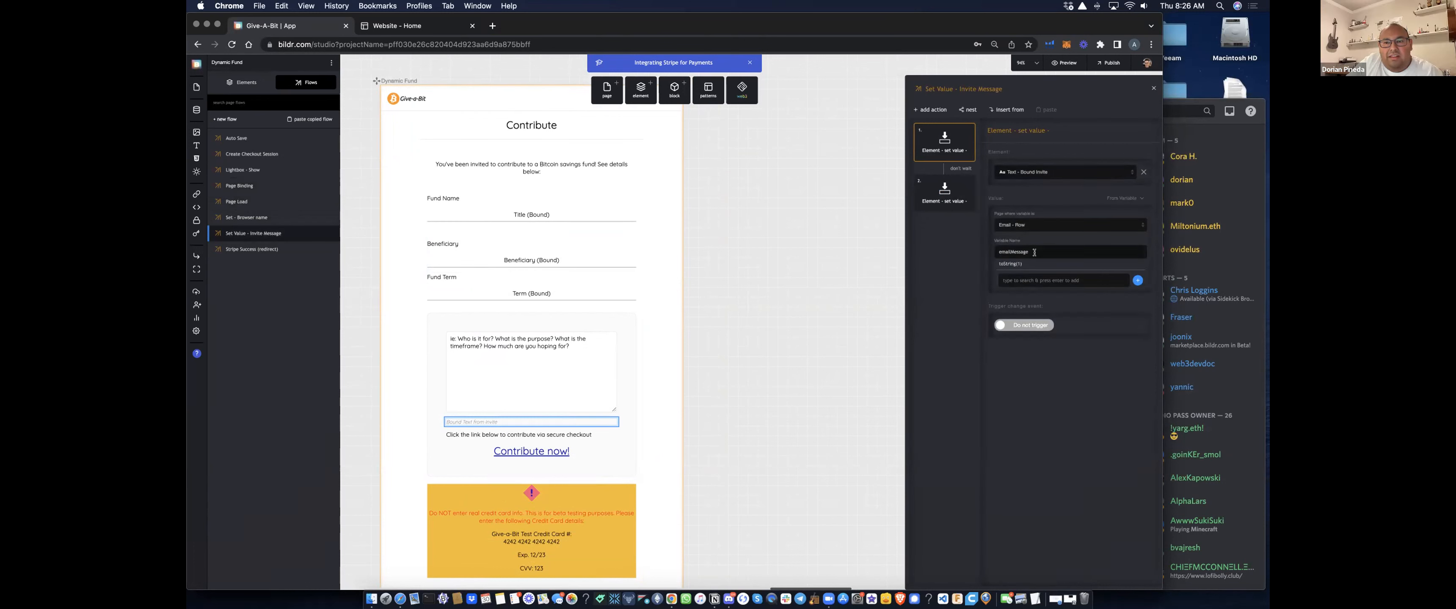
click(939, 204)
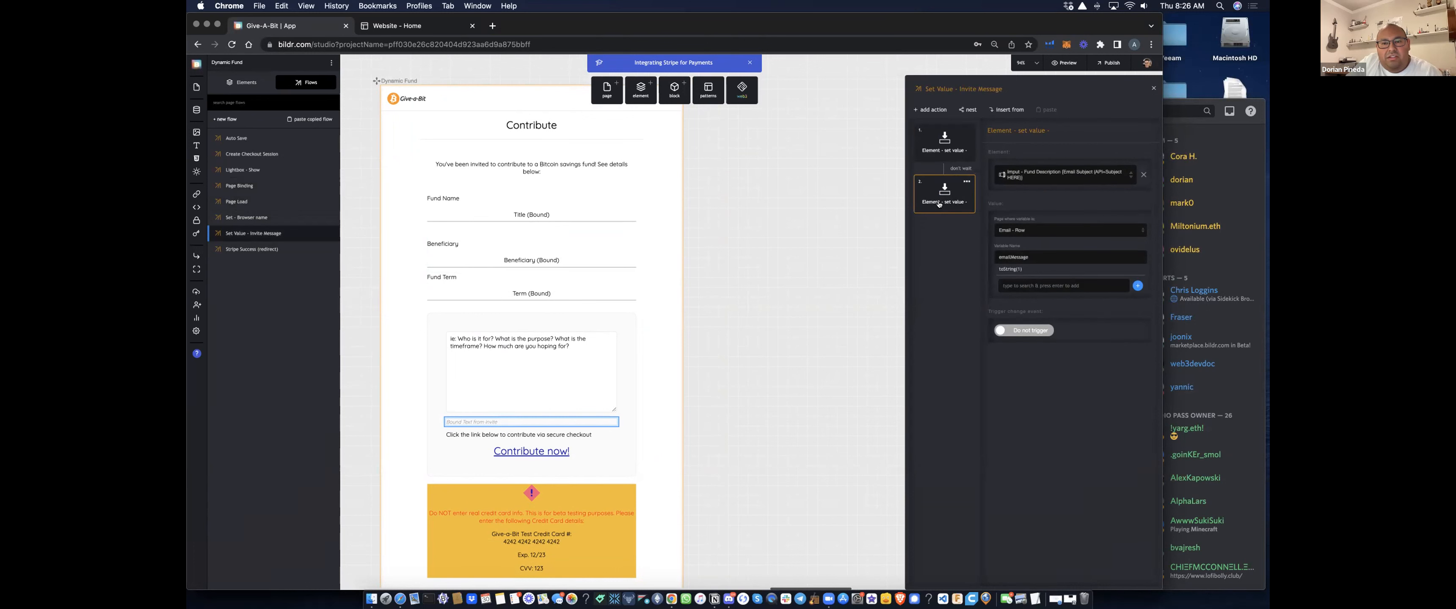
click(939, 145)
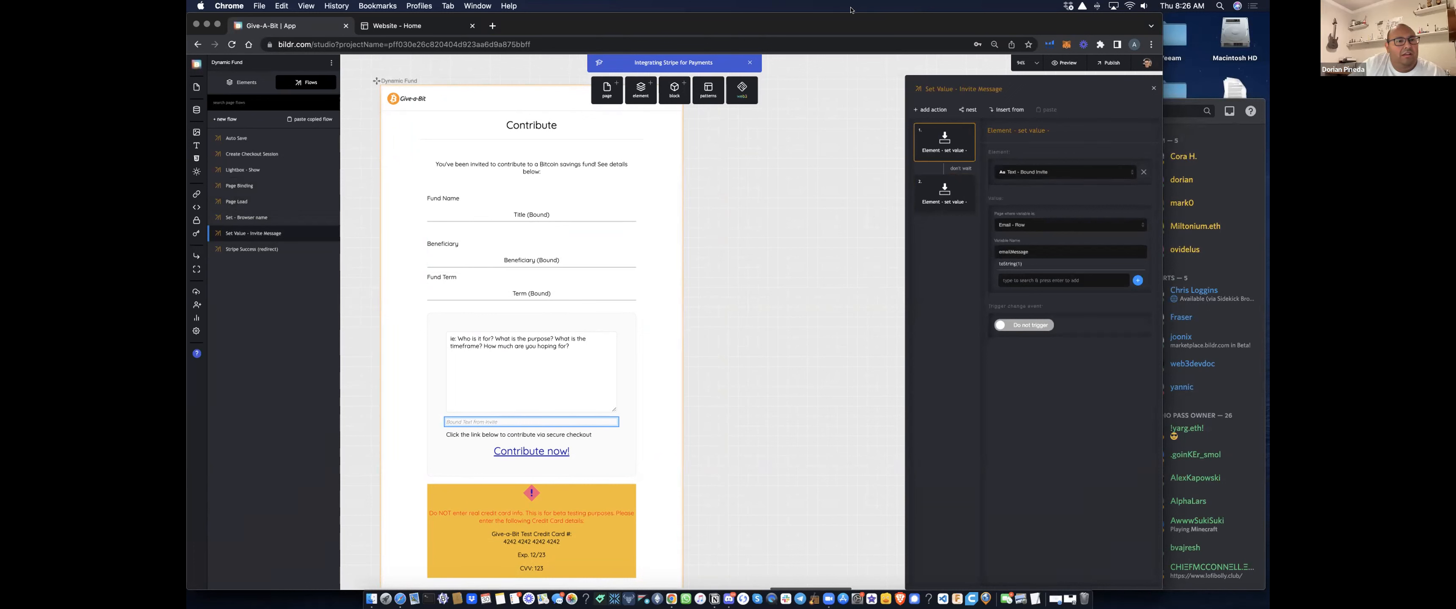
- Find the EMAILS section on the canvas and inspect the Email - Row and Emails - SLUGS pages
click(724, 528)
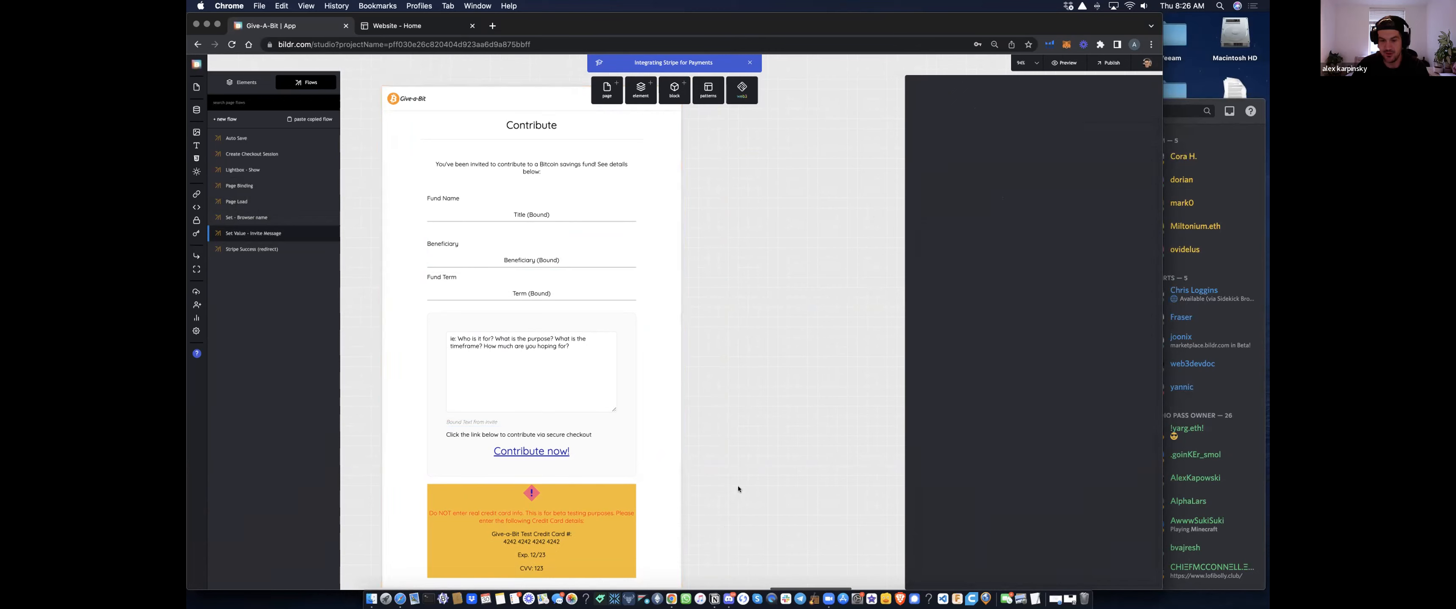
click(1028, 62)
click(1003, 110)
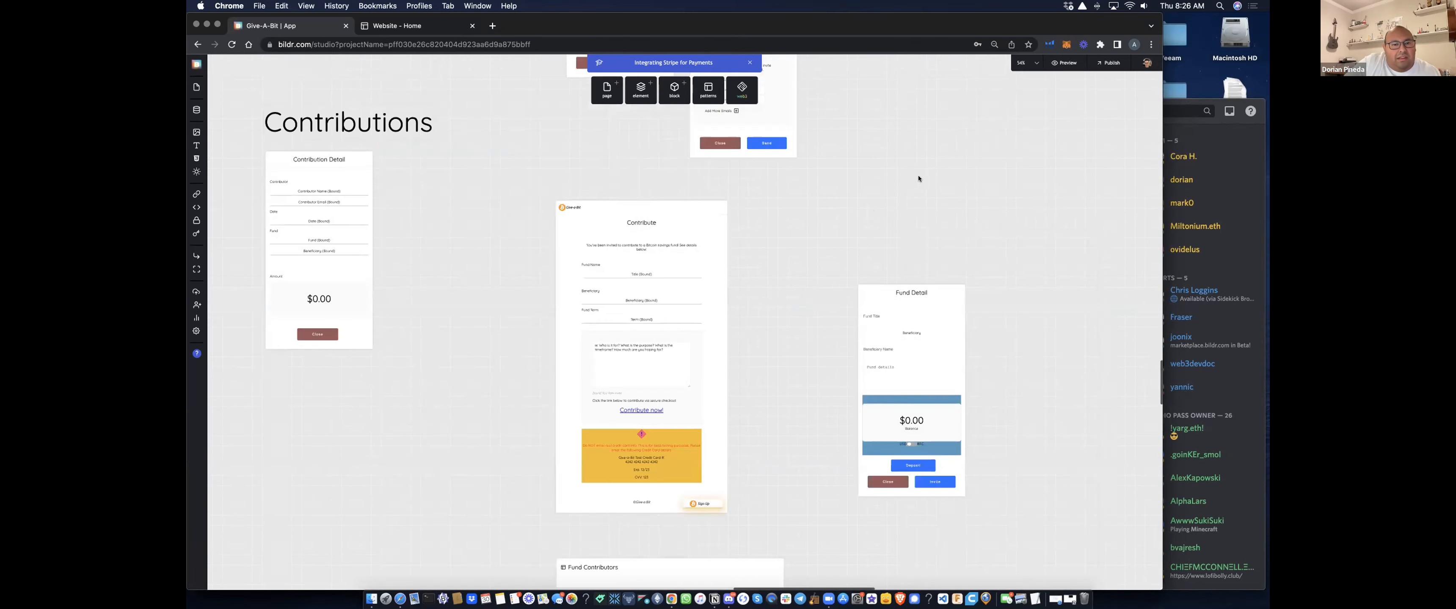
scroll(845, 283, up, 10)
scroll(845, 283, right, 5)
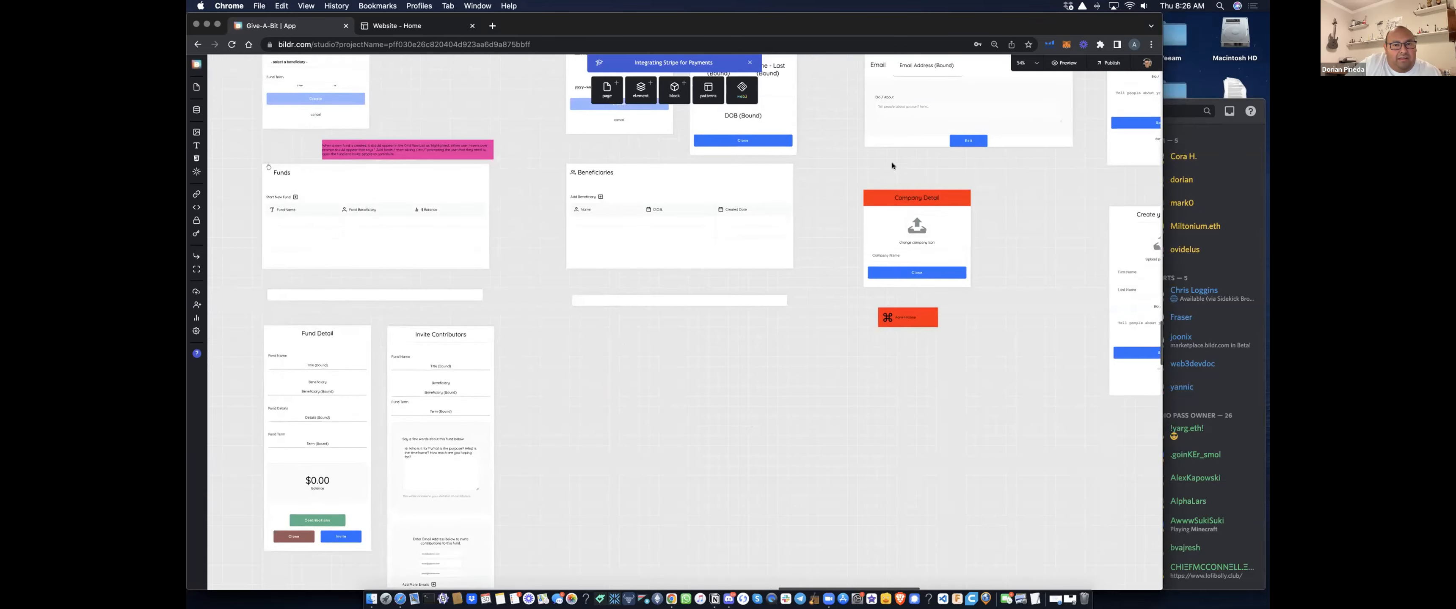
scroll(1006, 222, up, 5)
scroll(1006, 221, right, 8)
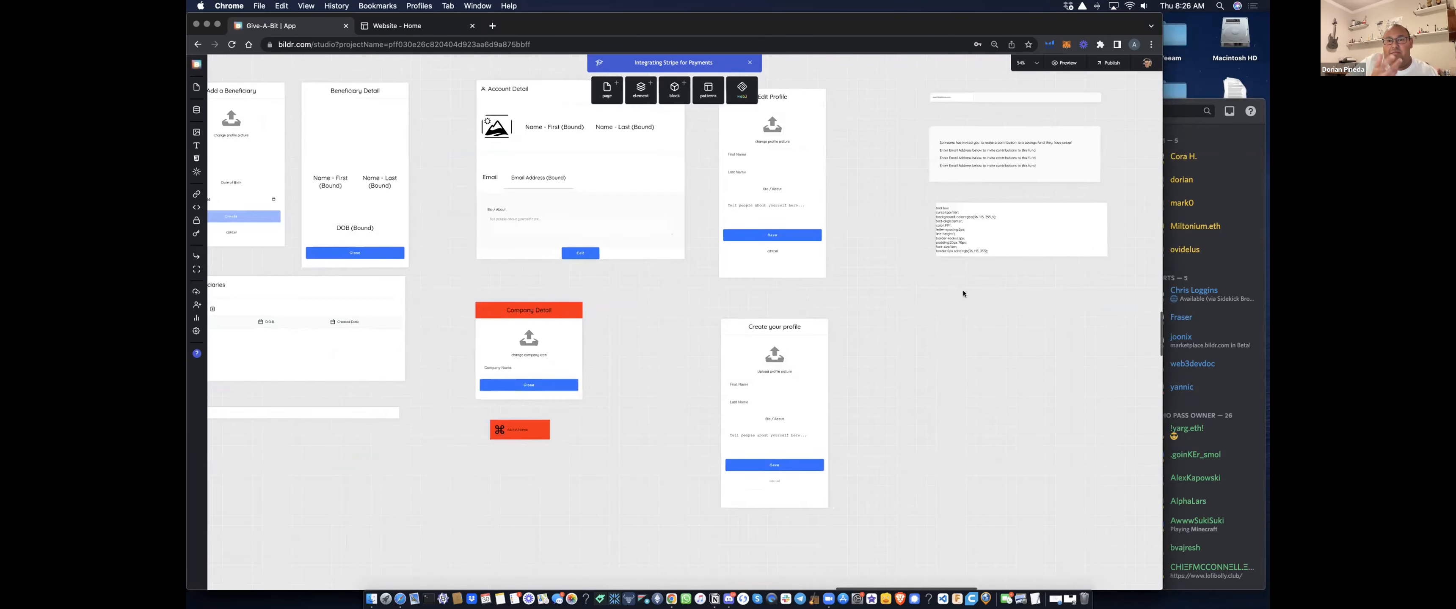
scroll(863, 374, up, 2)
scroll(863, 374, right, 3)
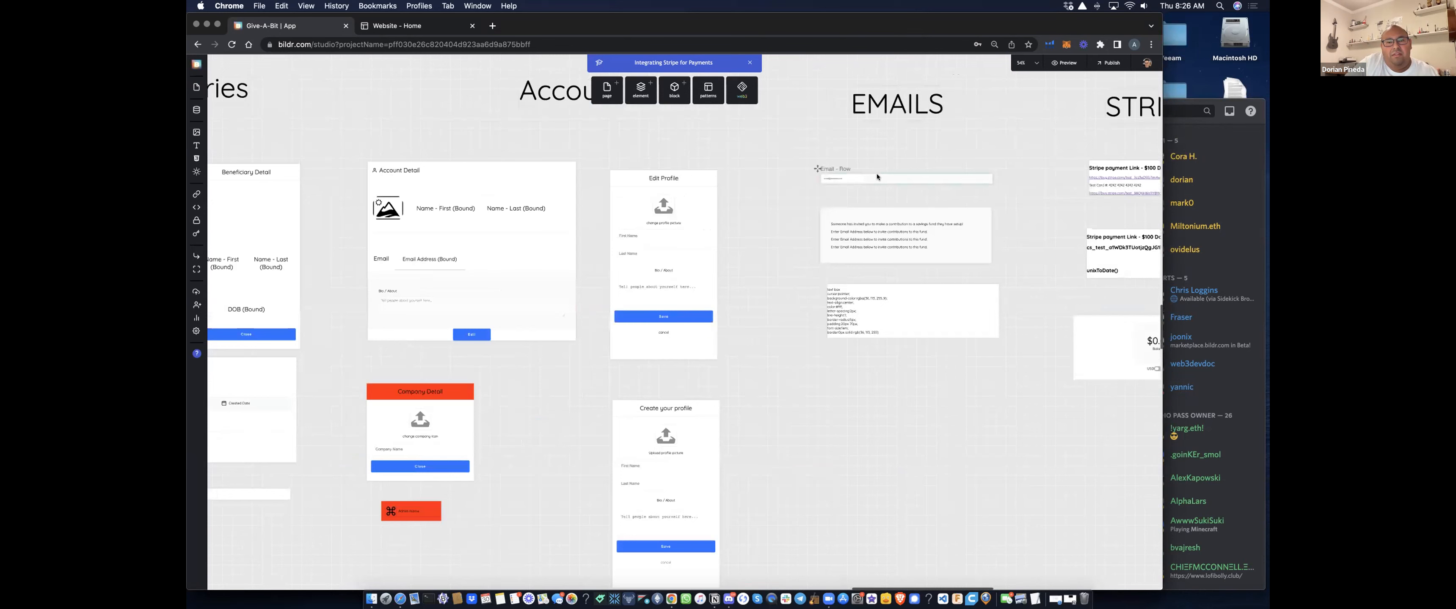
click(878, 178)
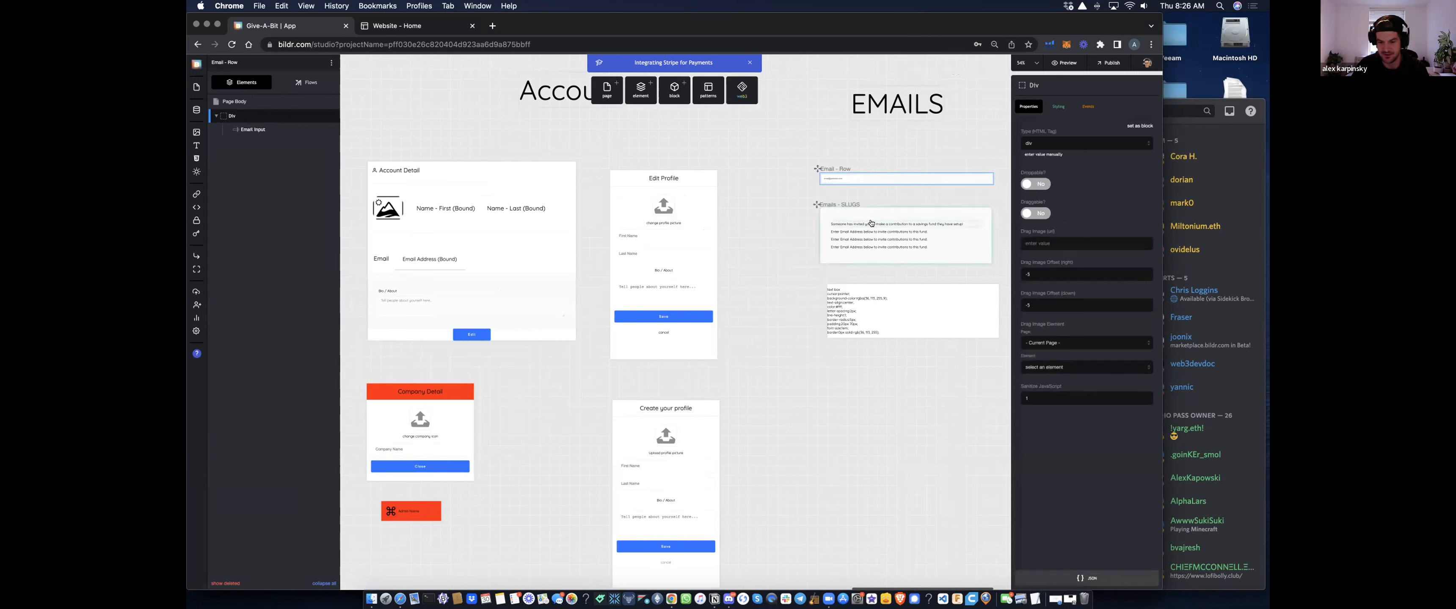
click(840, 210)
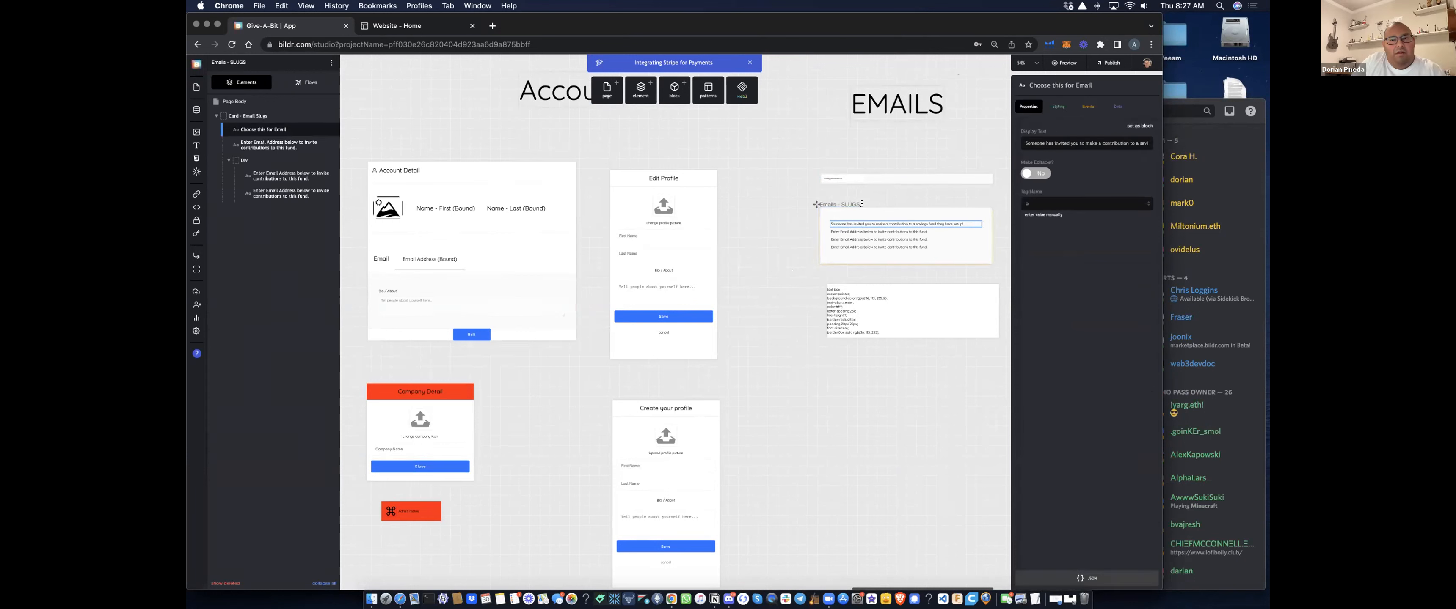
- Inspect the Send Grid: Send email flow of the Email - Row page, examining its emailMessage variable and Send Email actions
click(884, 180)
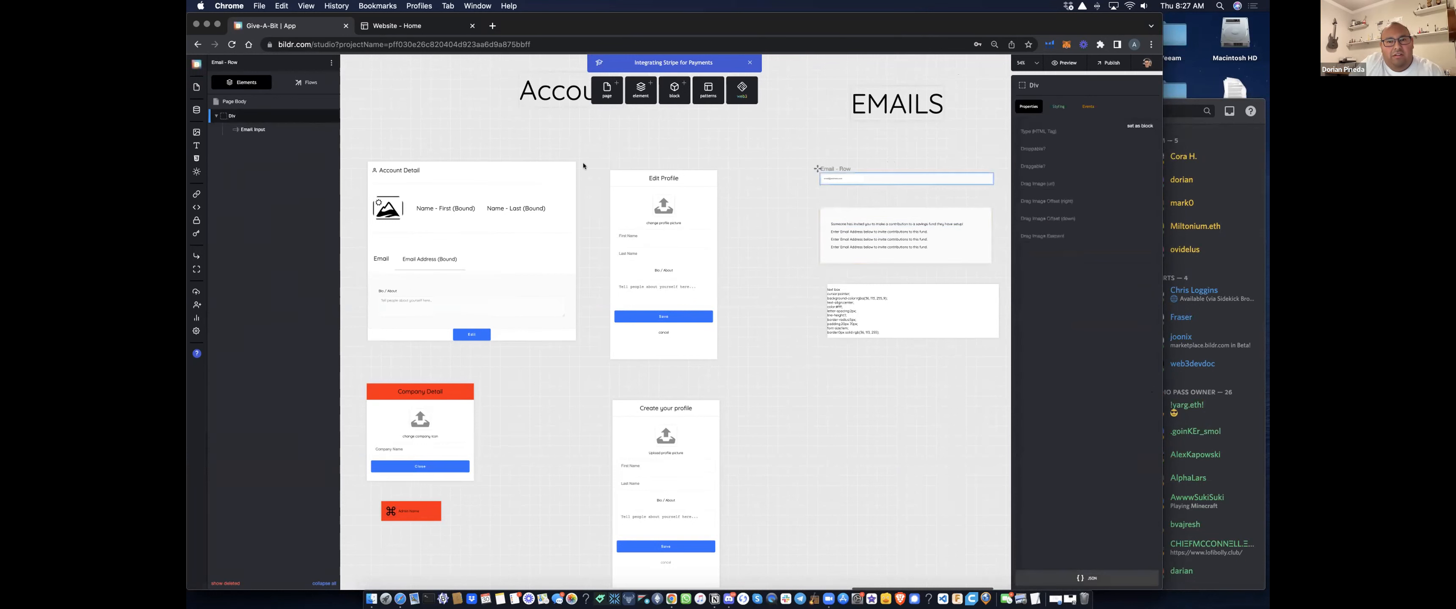
click(306, 82)
click(254, 186)
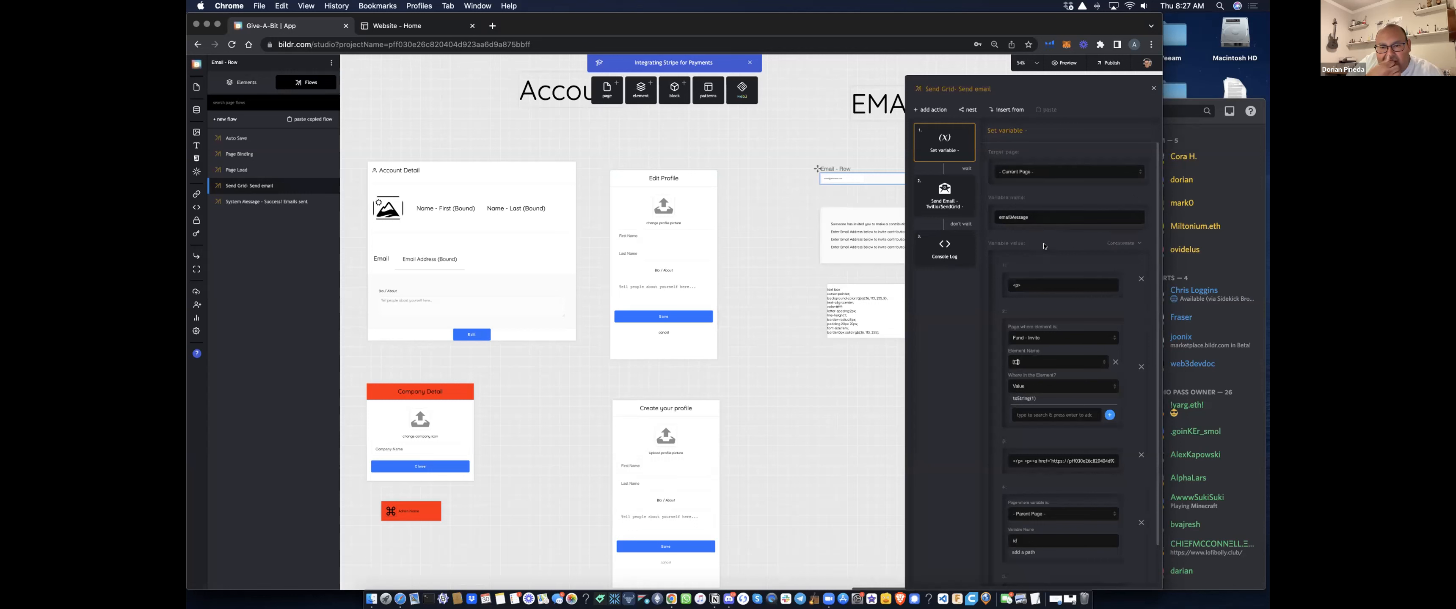
scroll(1044, 238, down, 2)
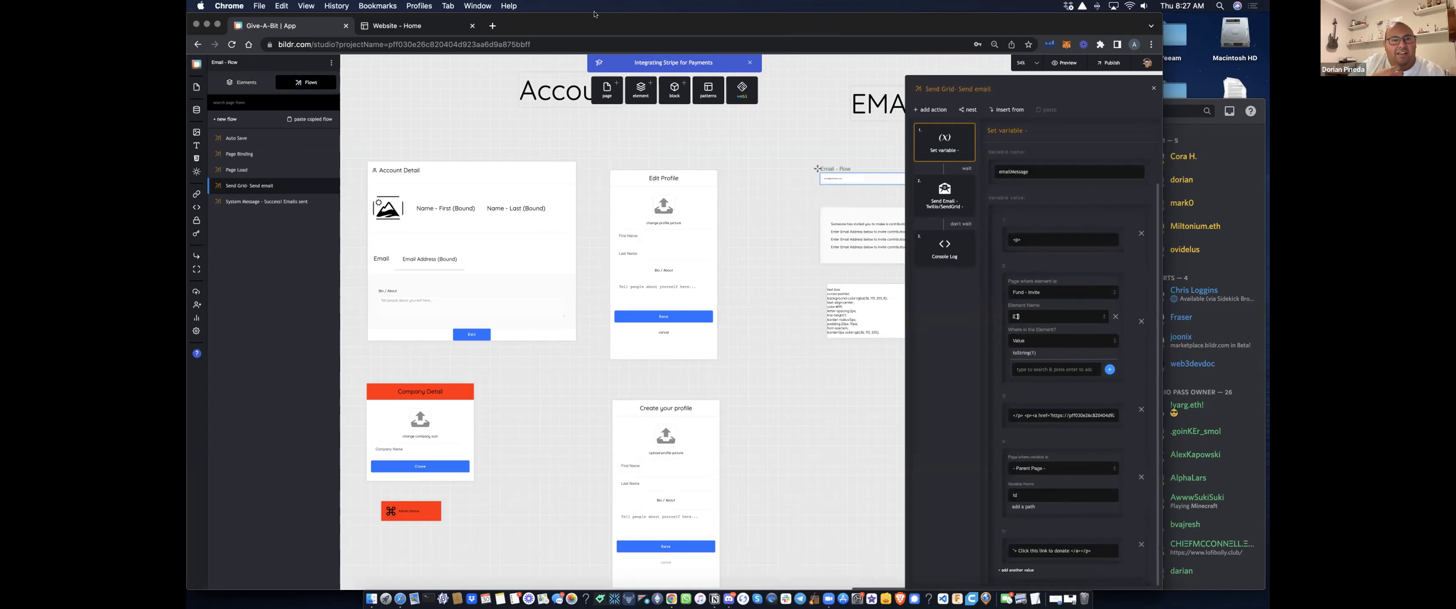
click(942, 212)
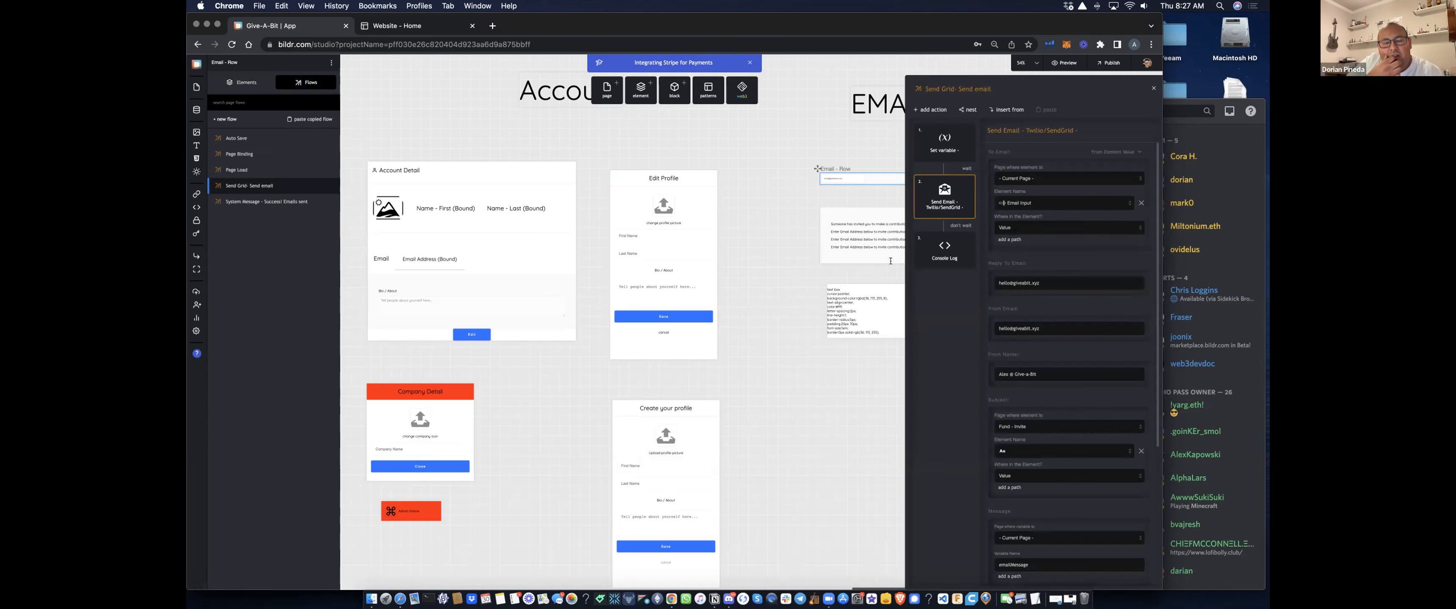
drag(586, 399, 635, 369)
click(944, 141)
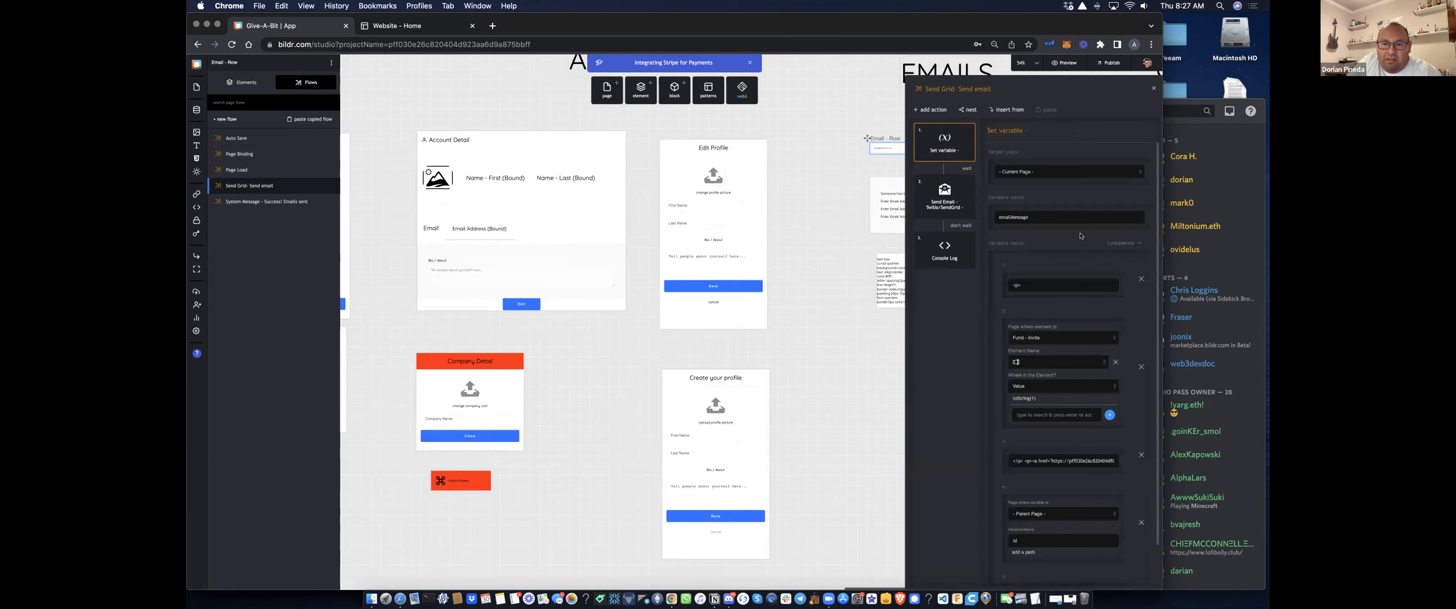
scroll(1132, 266, down, 3)
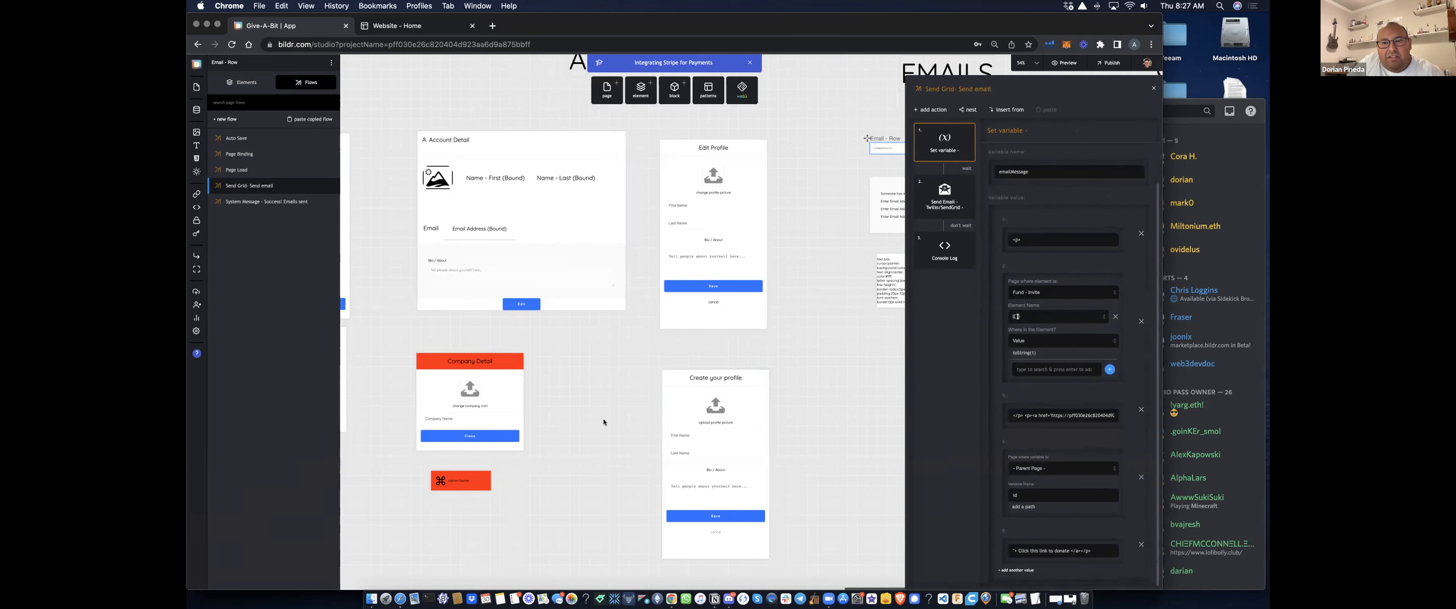
- Locate the Contributions section and its Dynamic Fund page on the canvas
drag(604, 423, 760, 195)
click(1037, 64)
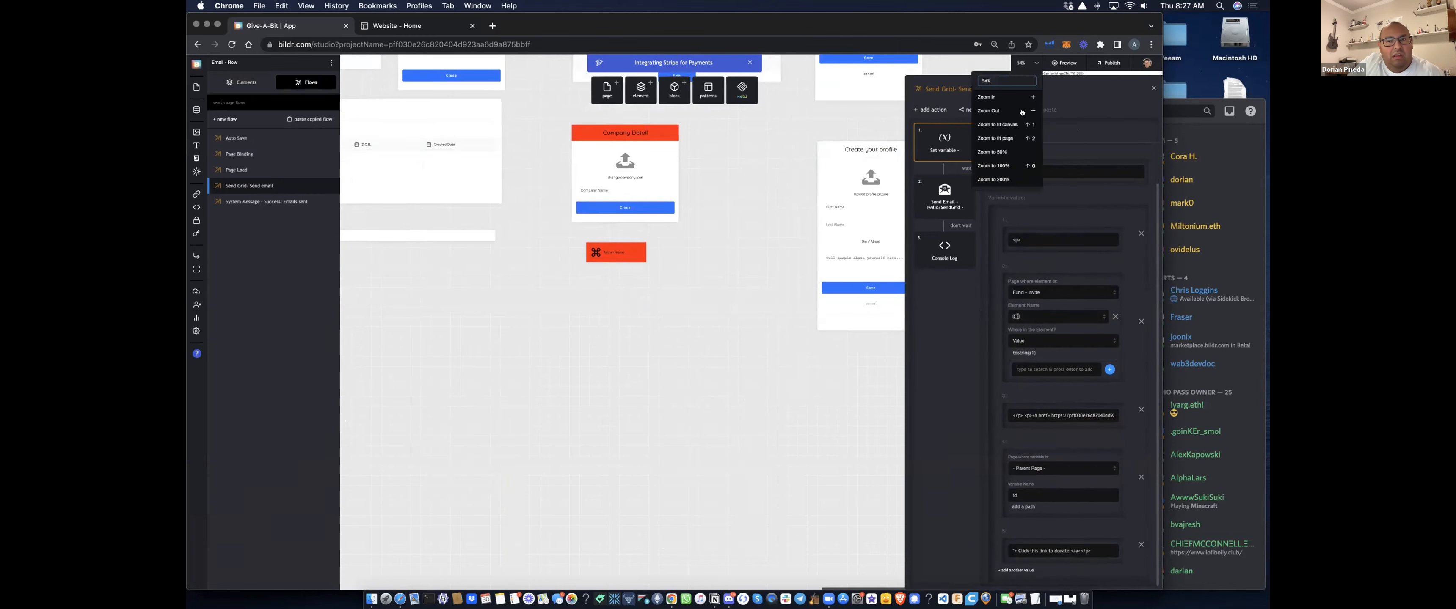
click(1022, 111)
click(1021, 111)
click(1021, 111)
drag(688, 372, 688, 335)
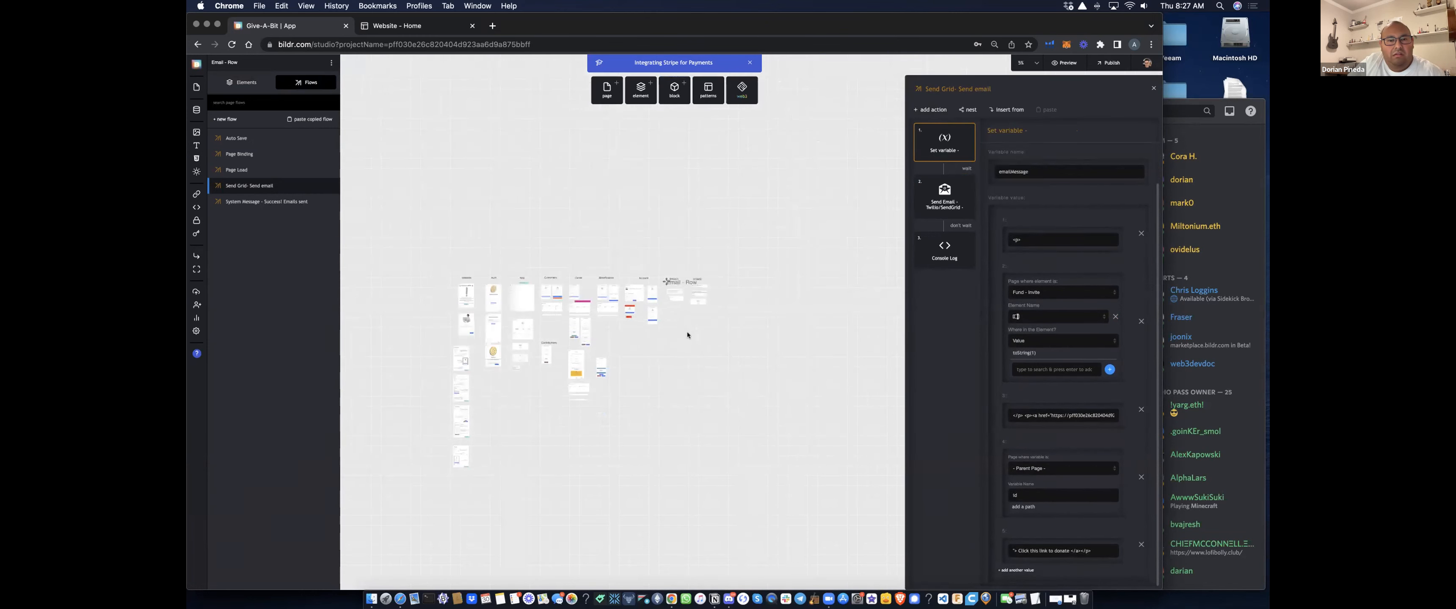
click(688, 335)
click(1036, 63)
click(1009, 97)
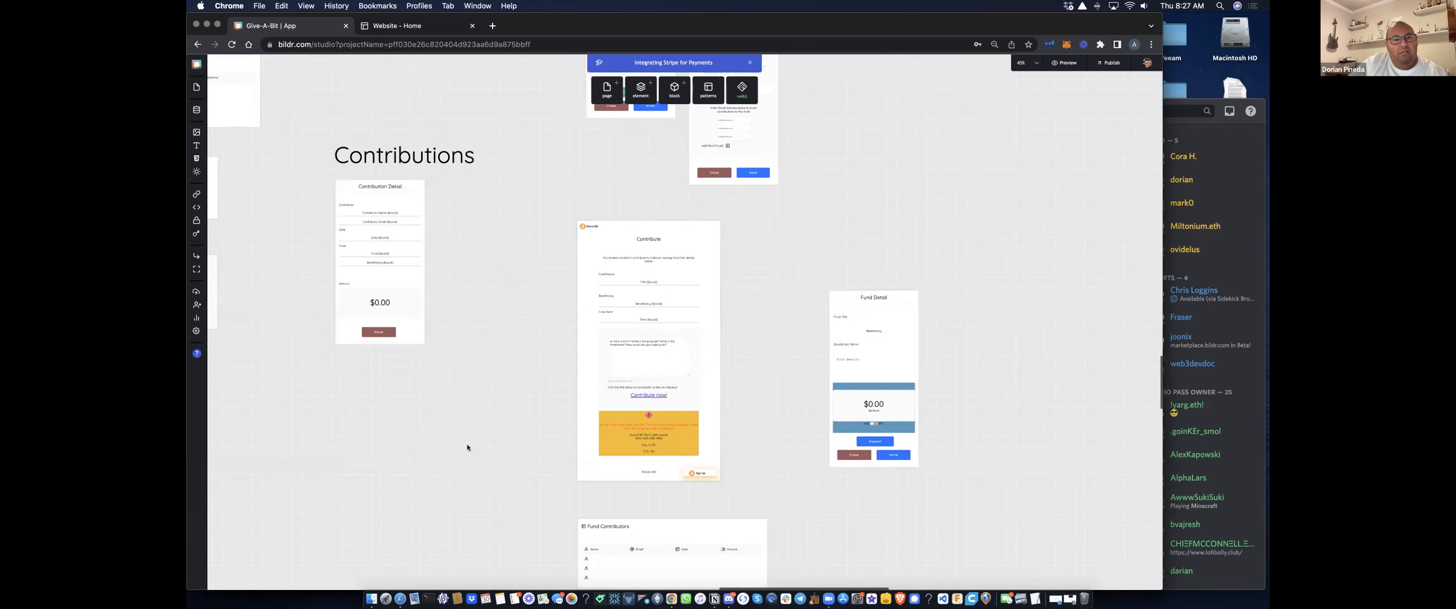
drag(466, 445, 457, 481)
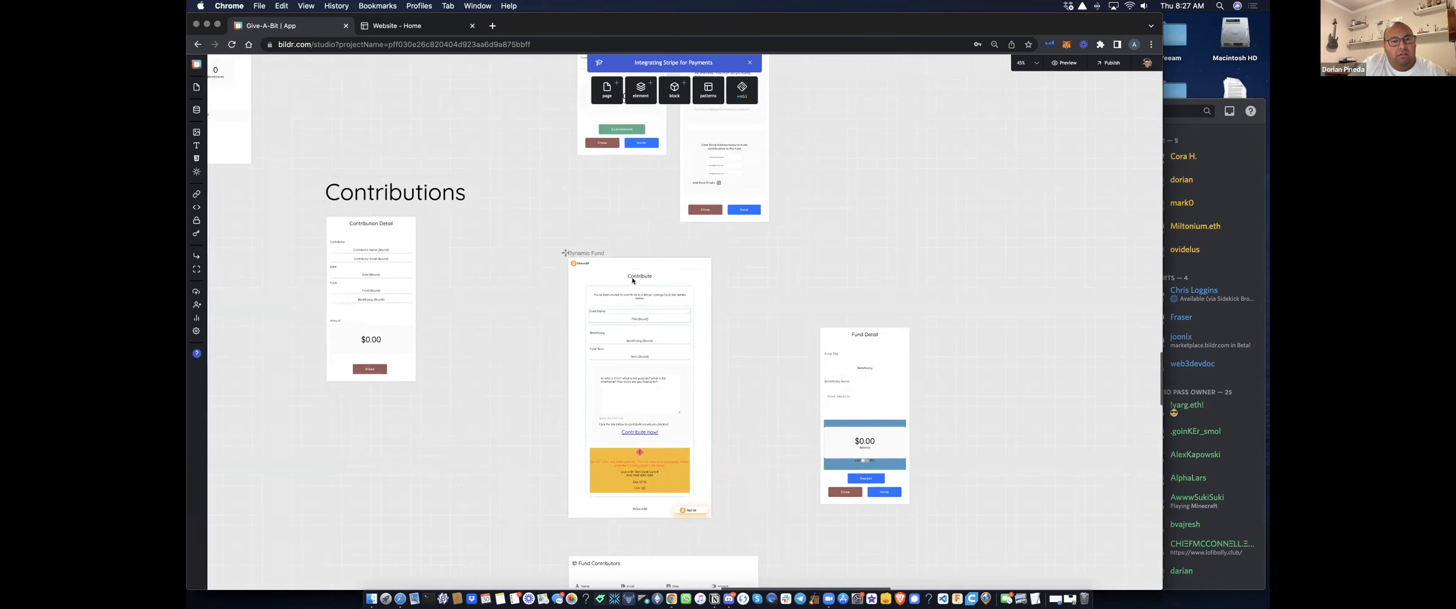
- Review the Invite Contributors and Contribute layouts, and inspect the Dynamic Fund page's Outer section and footer component
scroll(633, 281, up, 5)
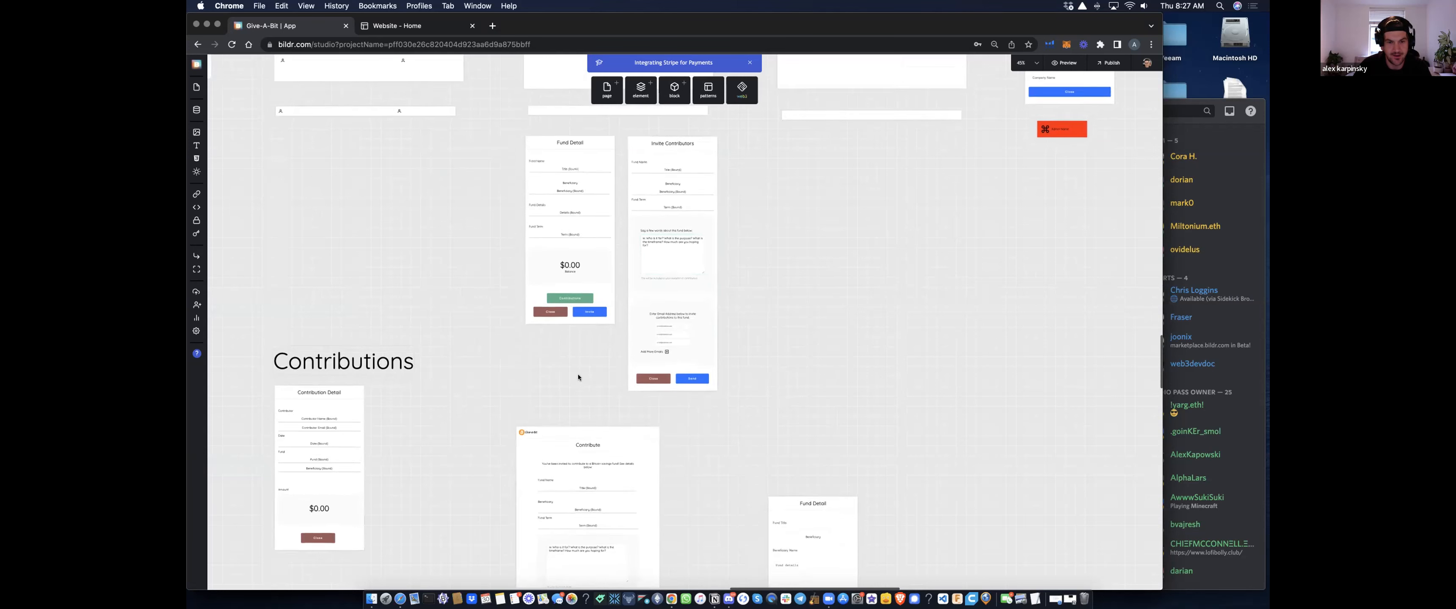
scroll(582, 396, down, 3)
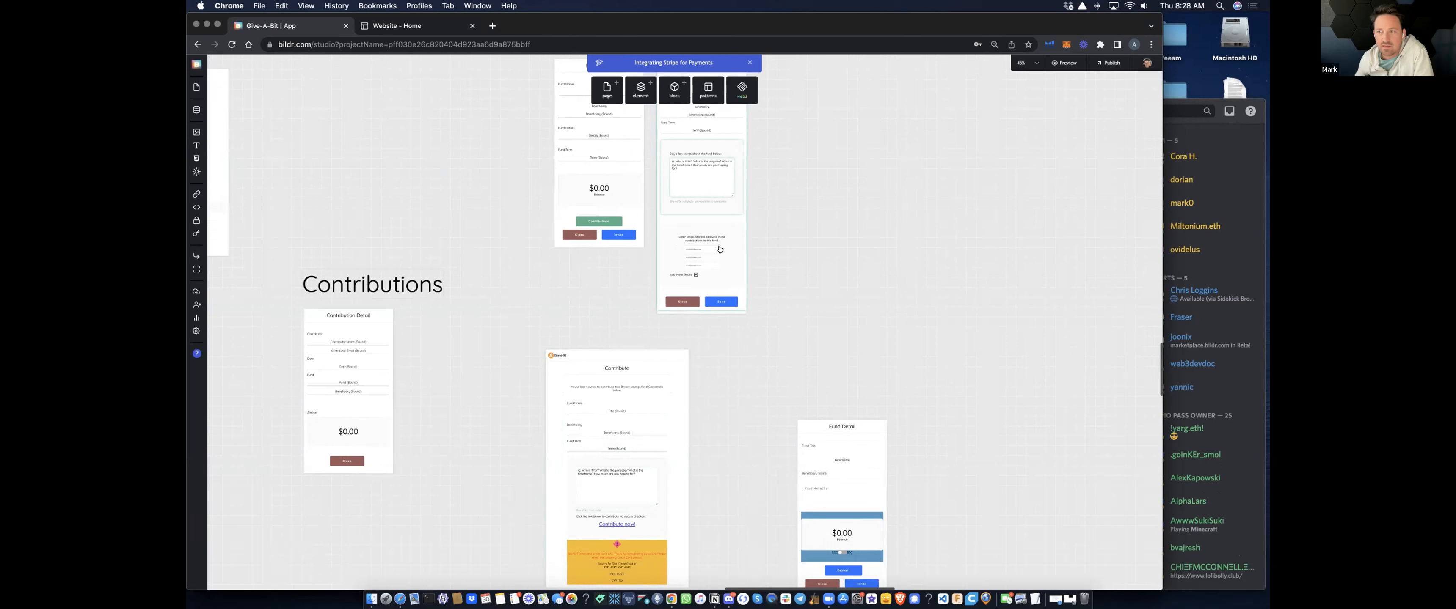
scroll(738, 334, down, 1)
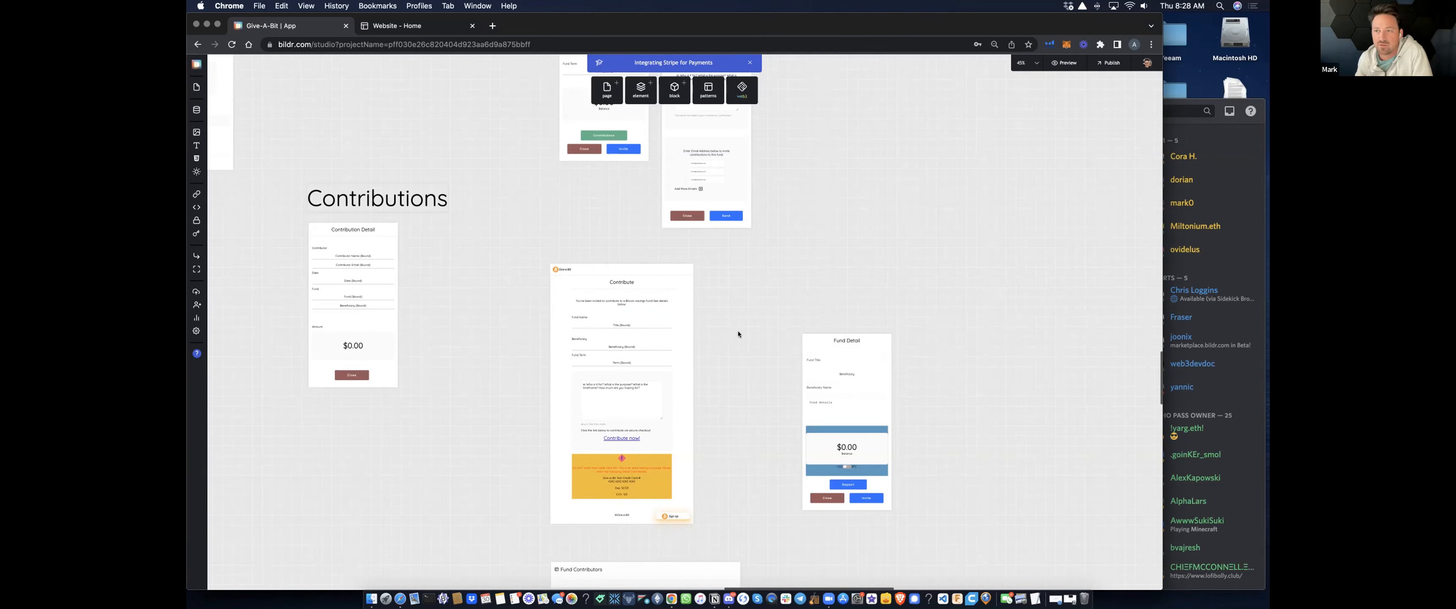
scroll(735, 440, down, 1)
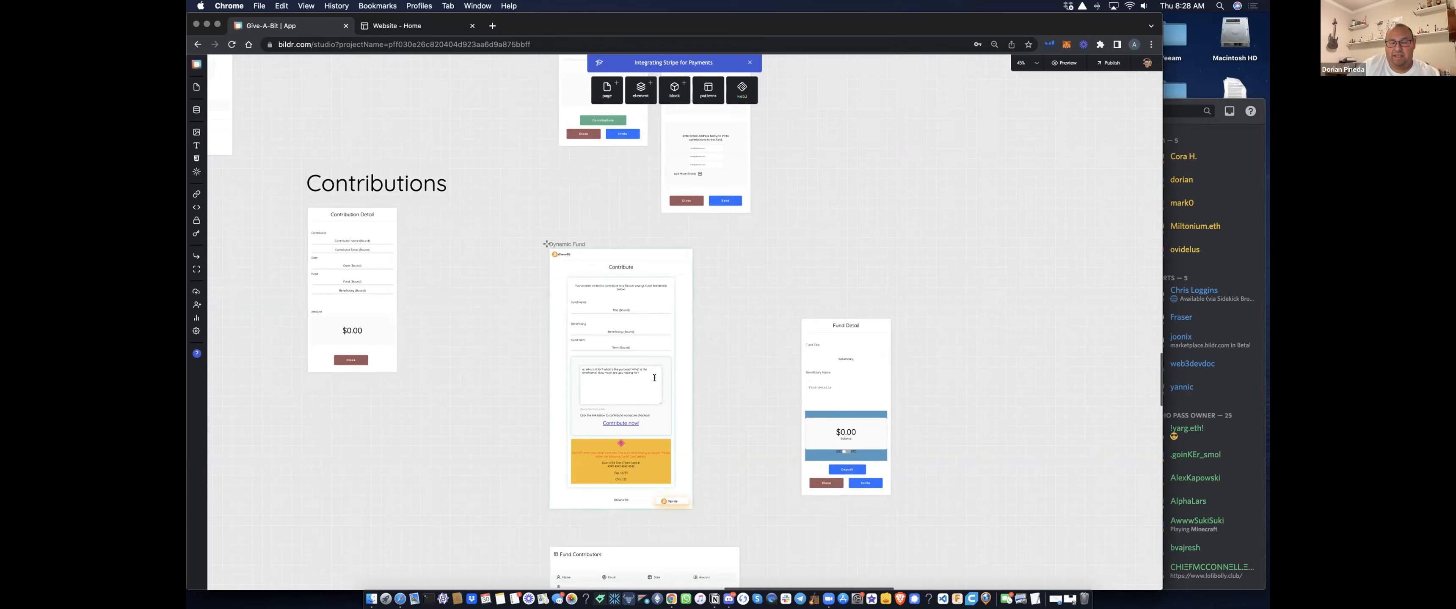
click(678, 376)
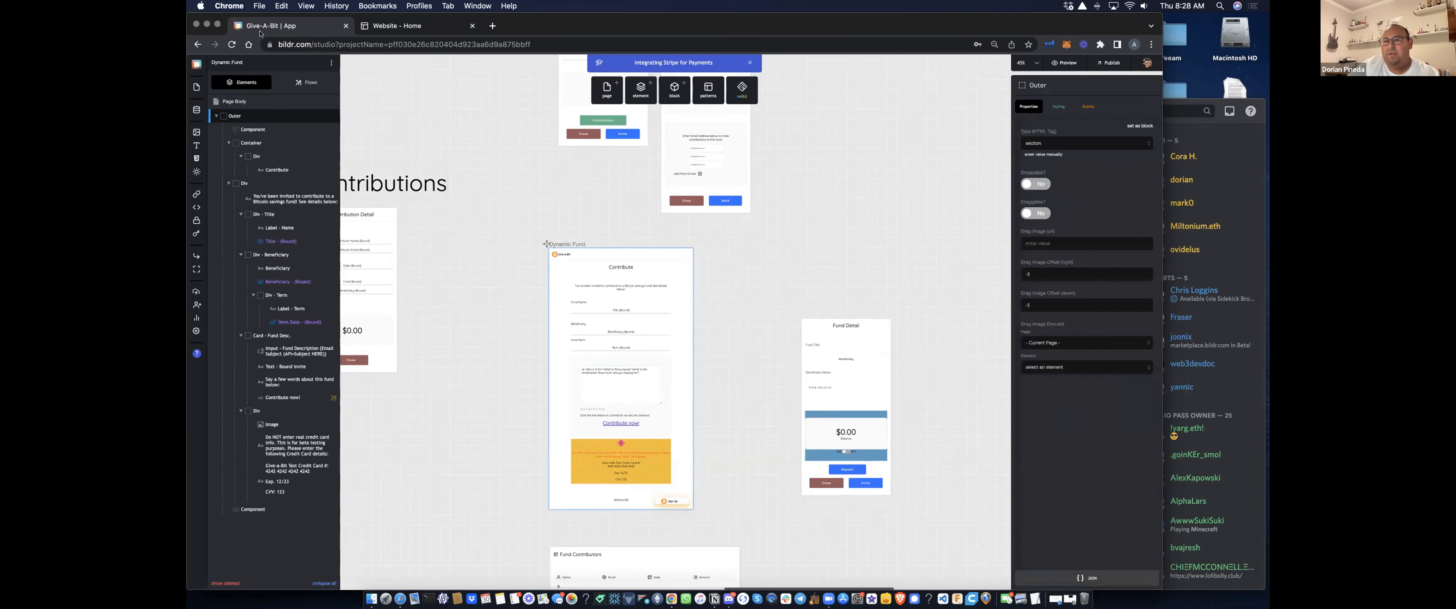
click(247, 510)
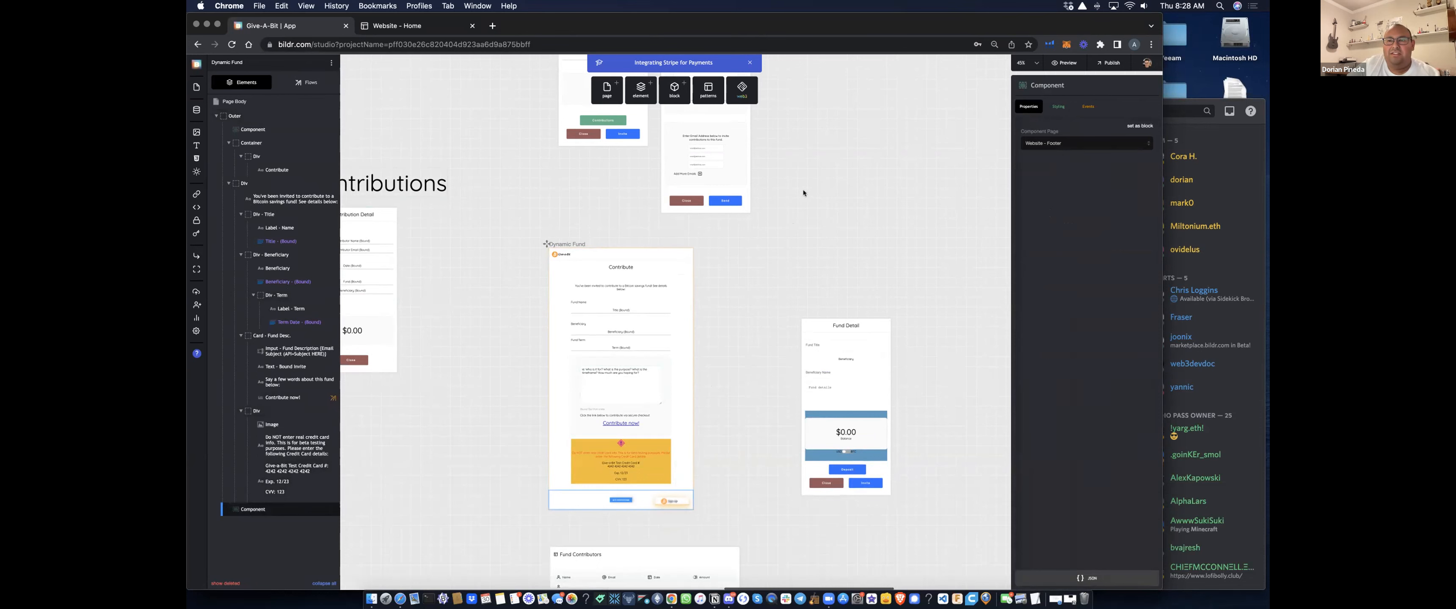
- Return to the EMAILS section and inspect the elements and flows of the Emails - SLUGS and Email - Row pages
scroll(791, 260, up, 5)
scroll(783, 372, up, 3)
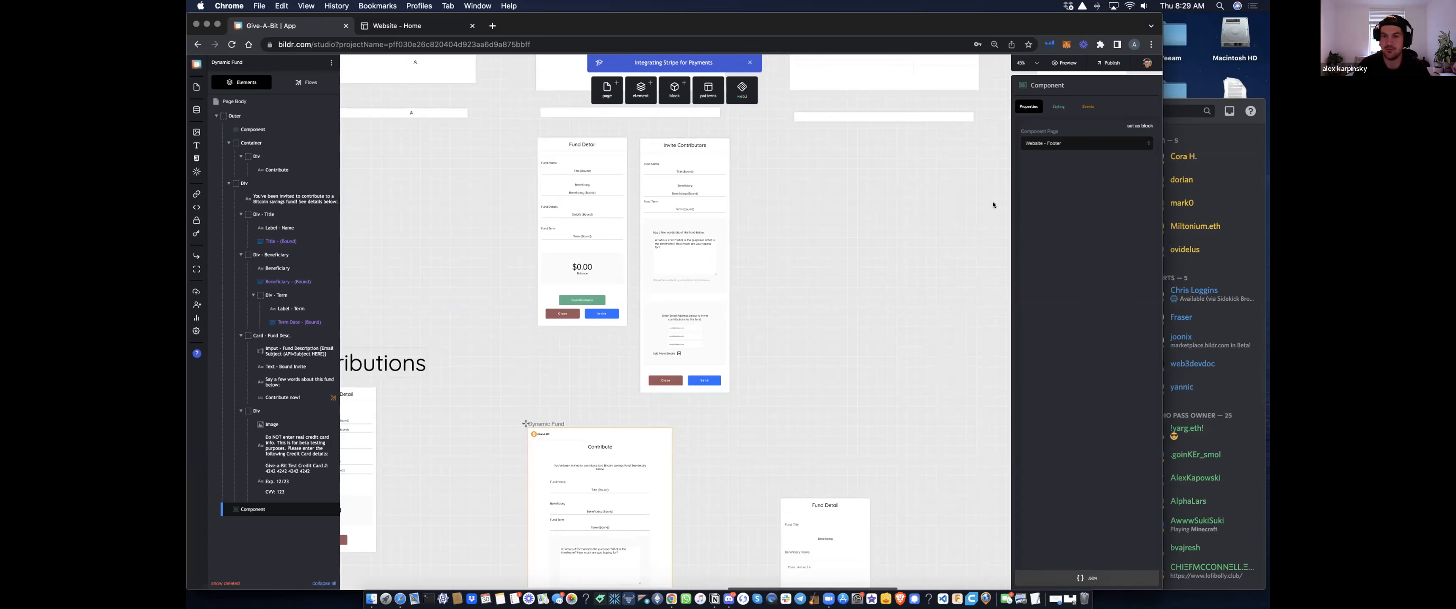
scroll(921, 238, up, 5)
scroll(920, 238, right, 5)
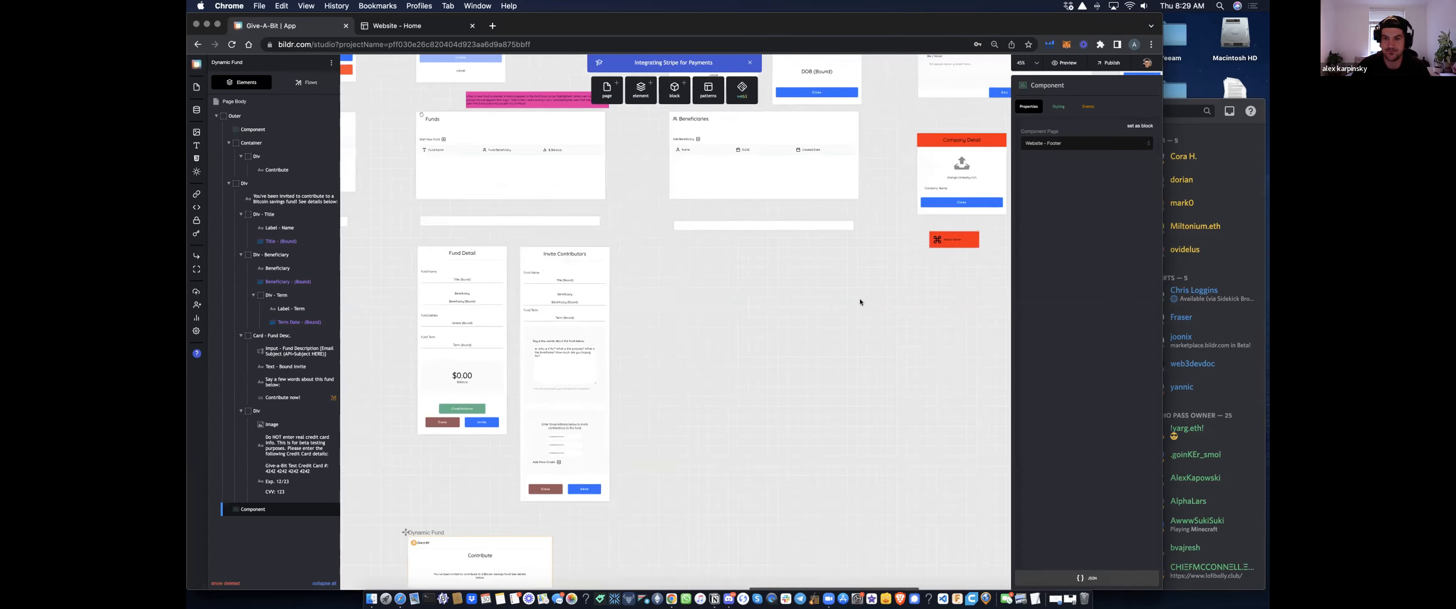
scroll(715, 406, up, 10)
scroll(714, 406, right, 15)
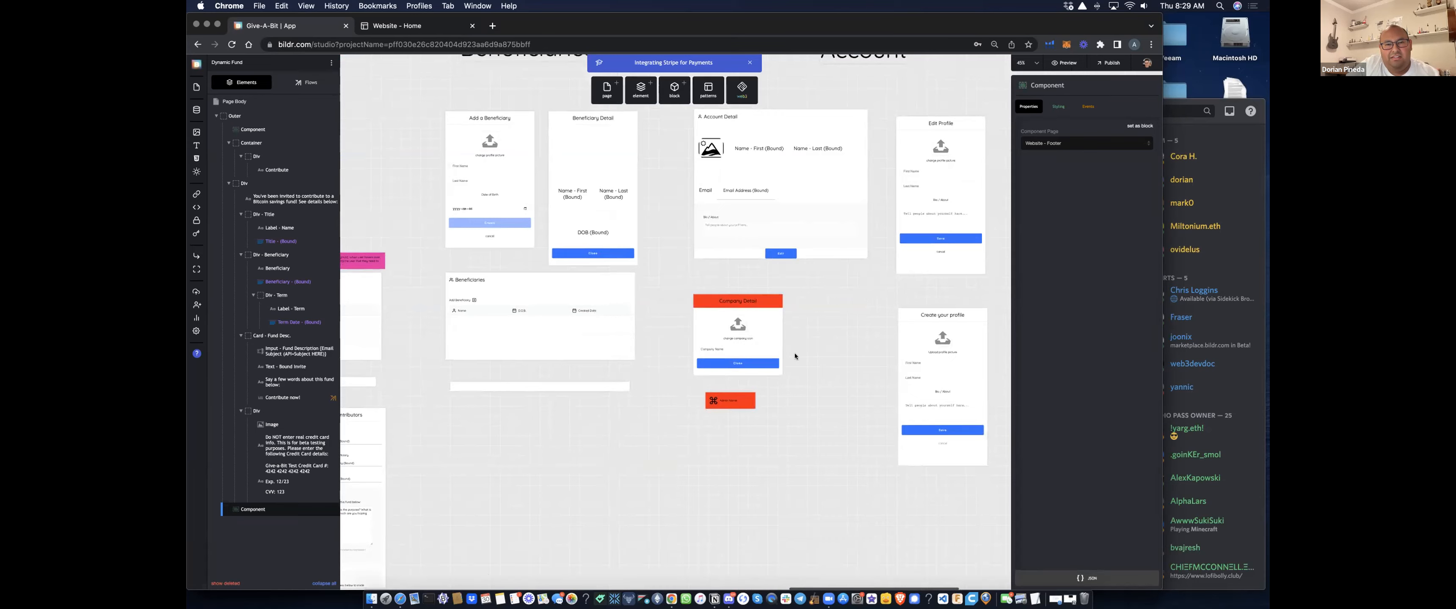
scroll(857, 360, right, 4)
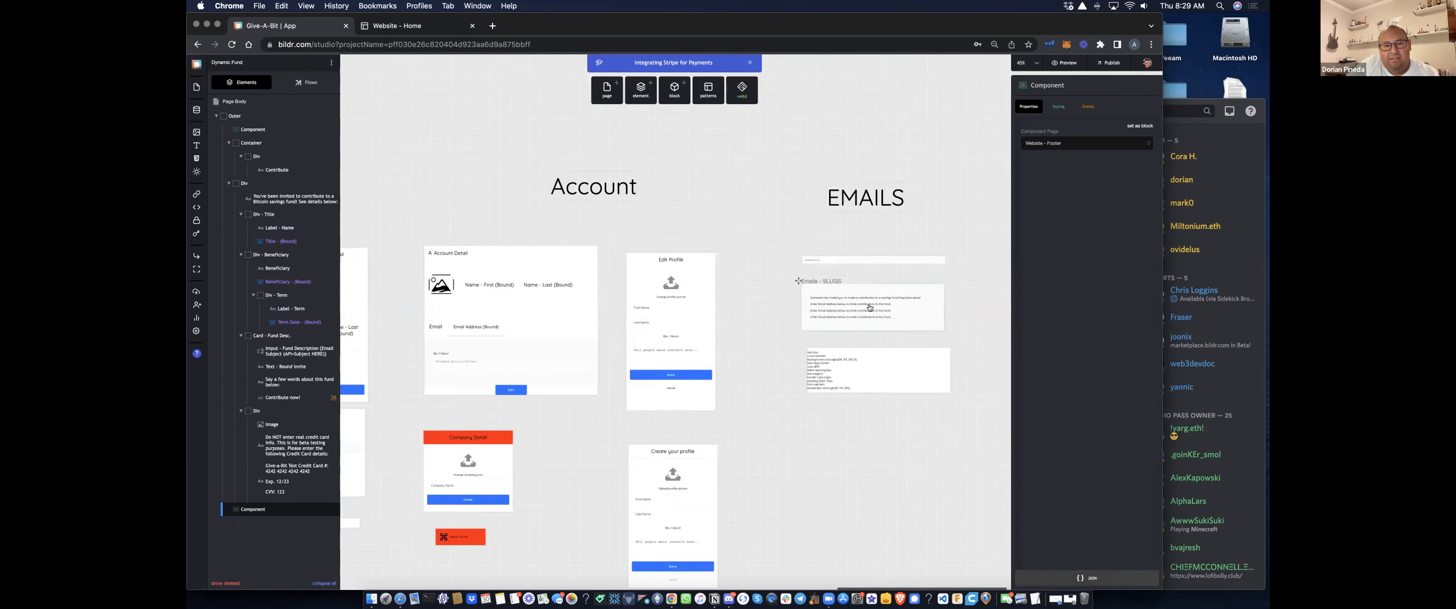
click(891, 291)
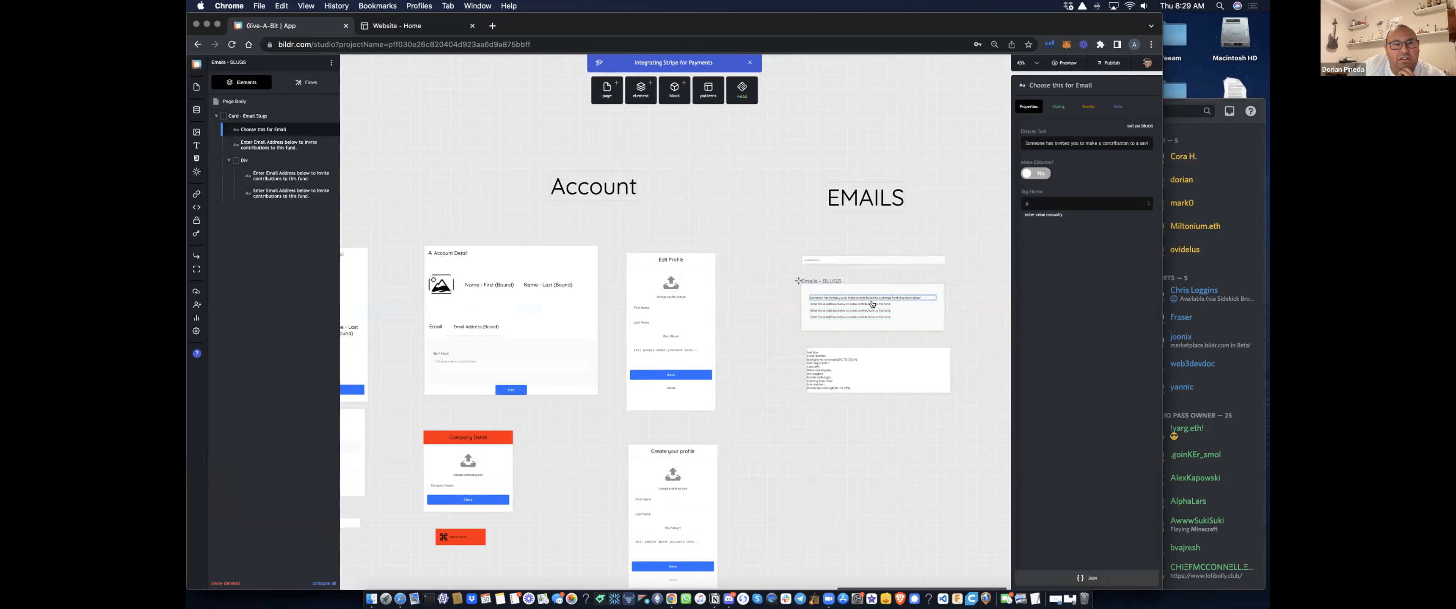
click(859, 259)
click(849, 282)
click(305, 81)
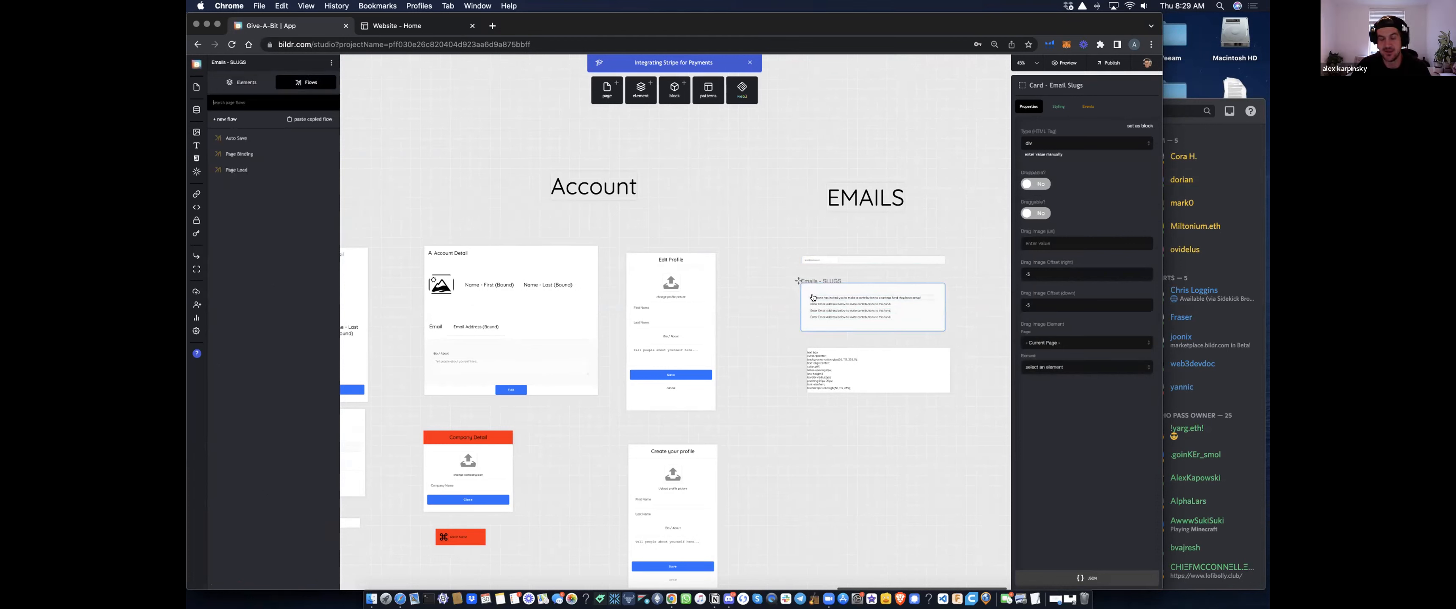
click(812, 298)
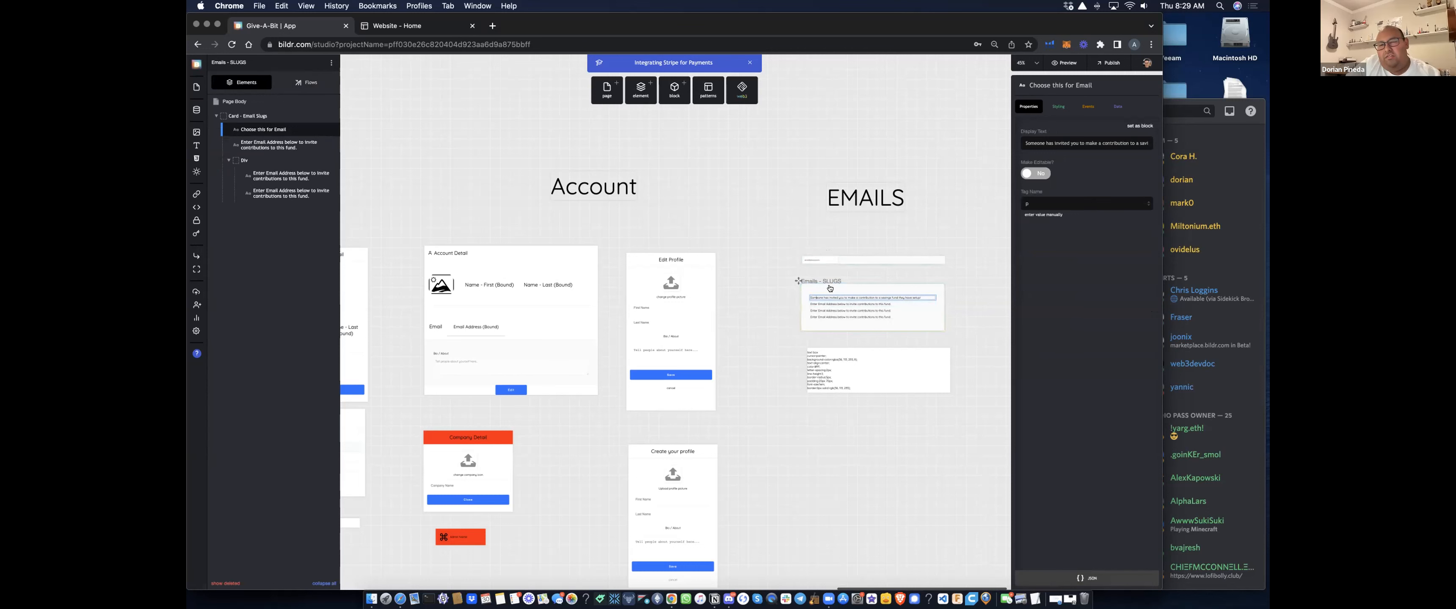
click(853, 261)
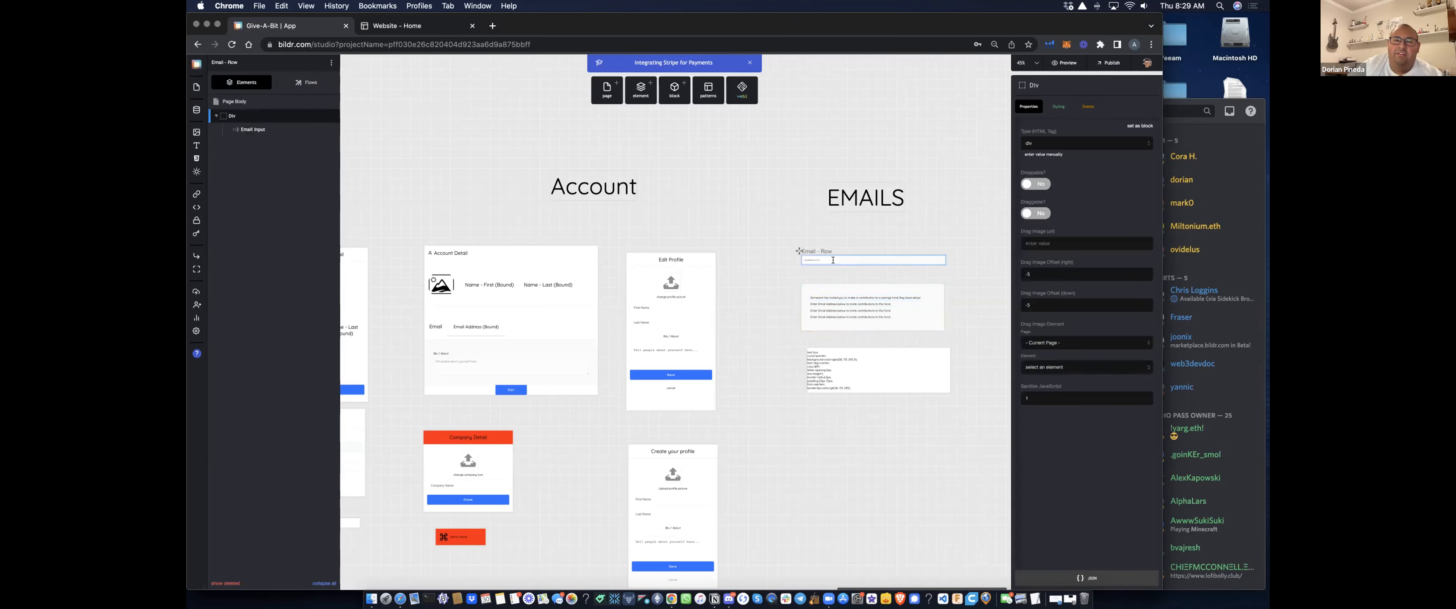
click(304, 84)
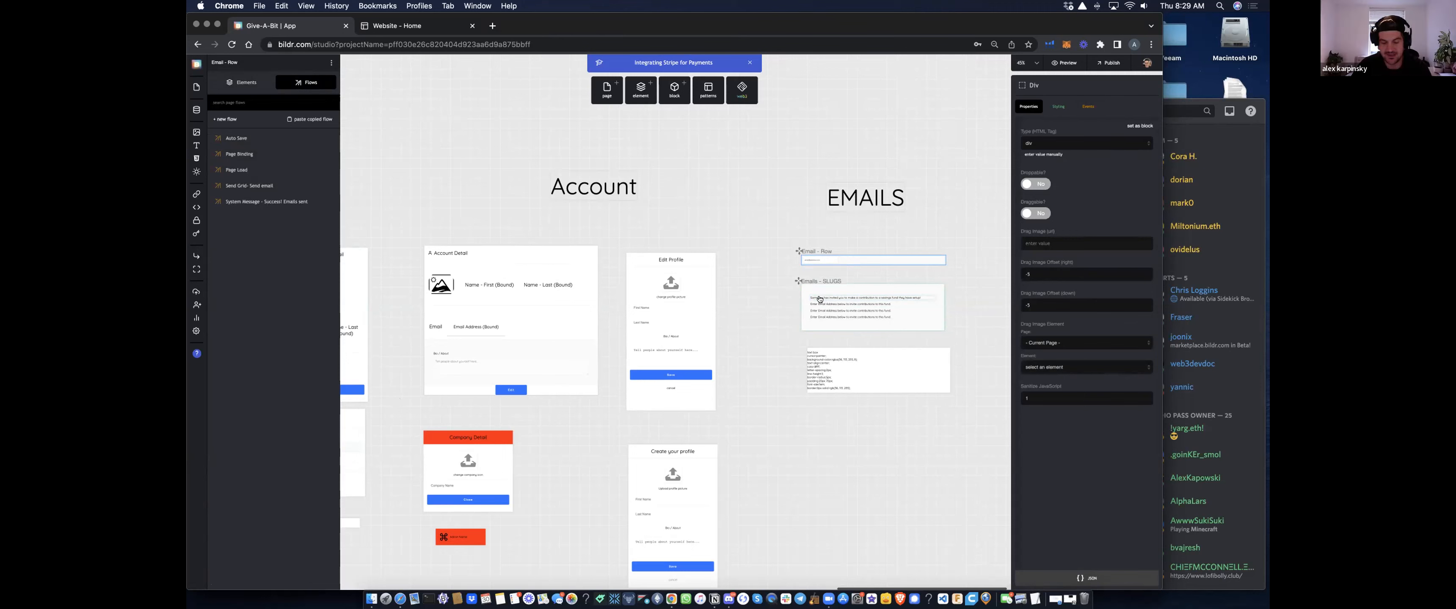
- Find the Fund - Invite page and inspect the properties of its fund description input
click(393, 453)
scroll(390, 453, down, 10)
scroll(389, 453, left, 8)
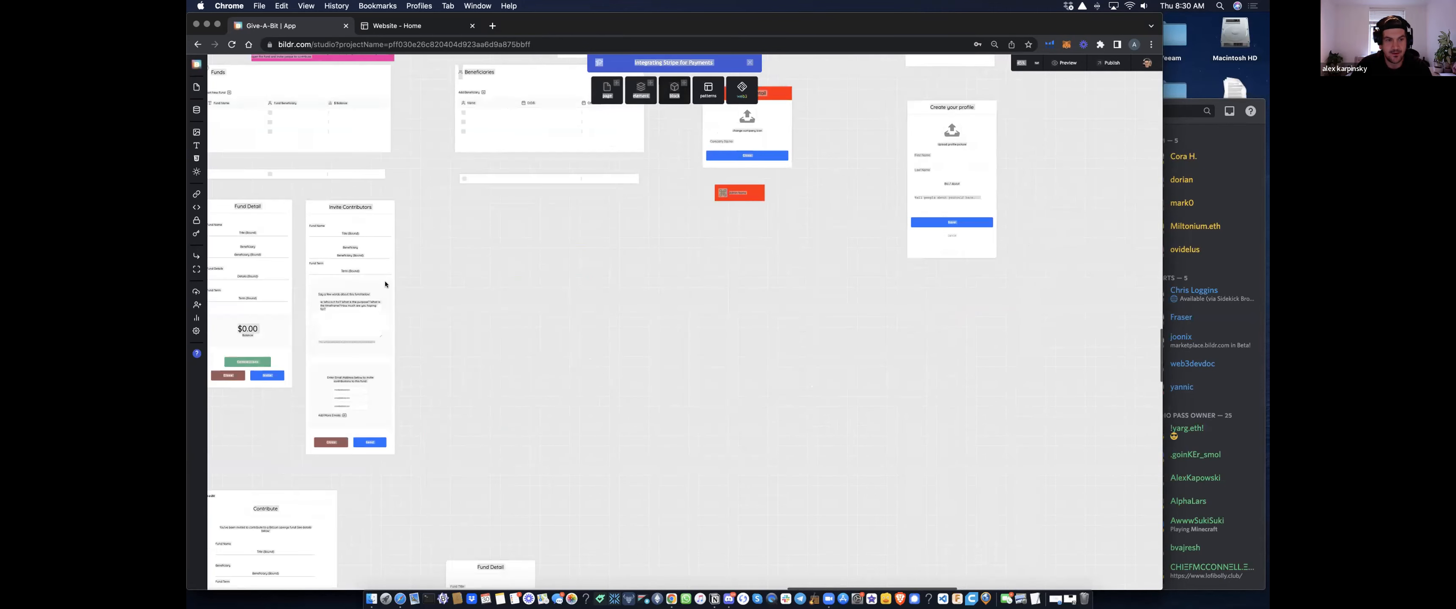
click(323, 307)
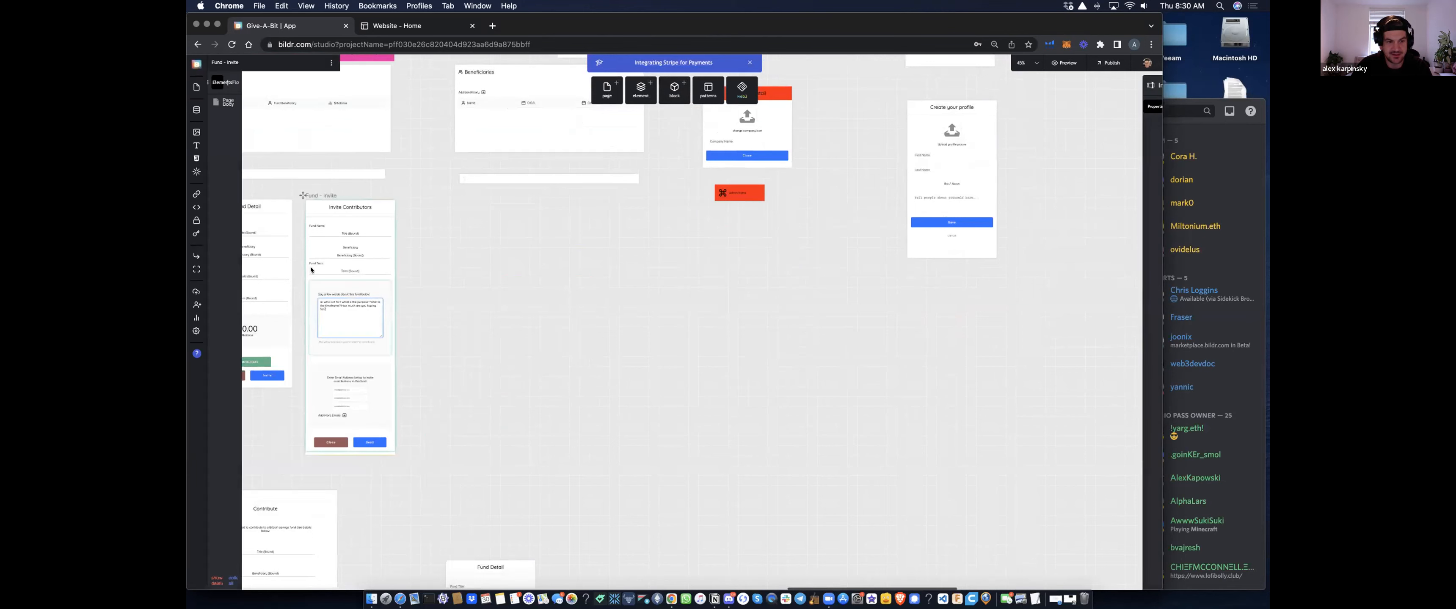
click(490, 318)
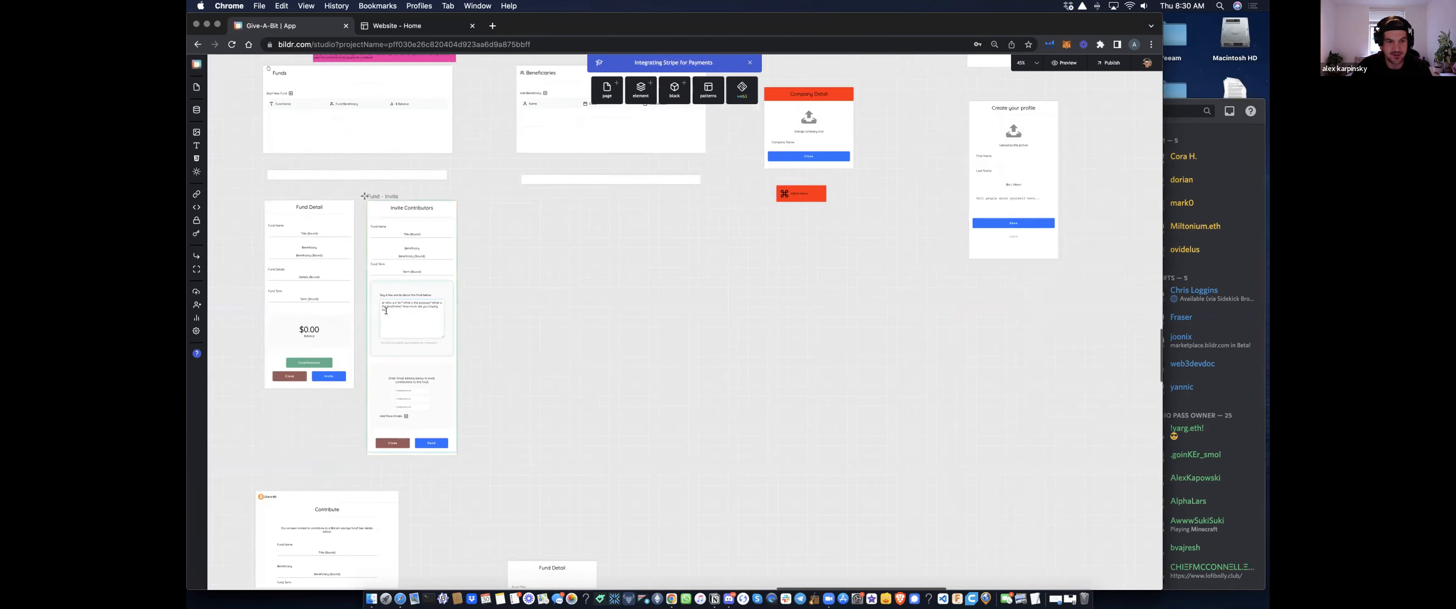
click(400, 312)
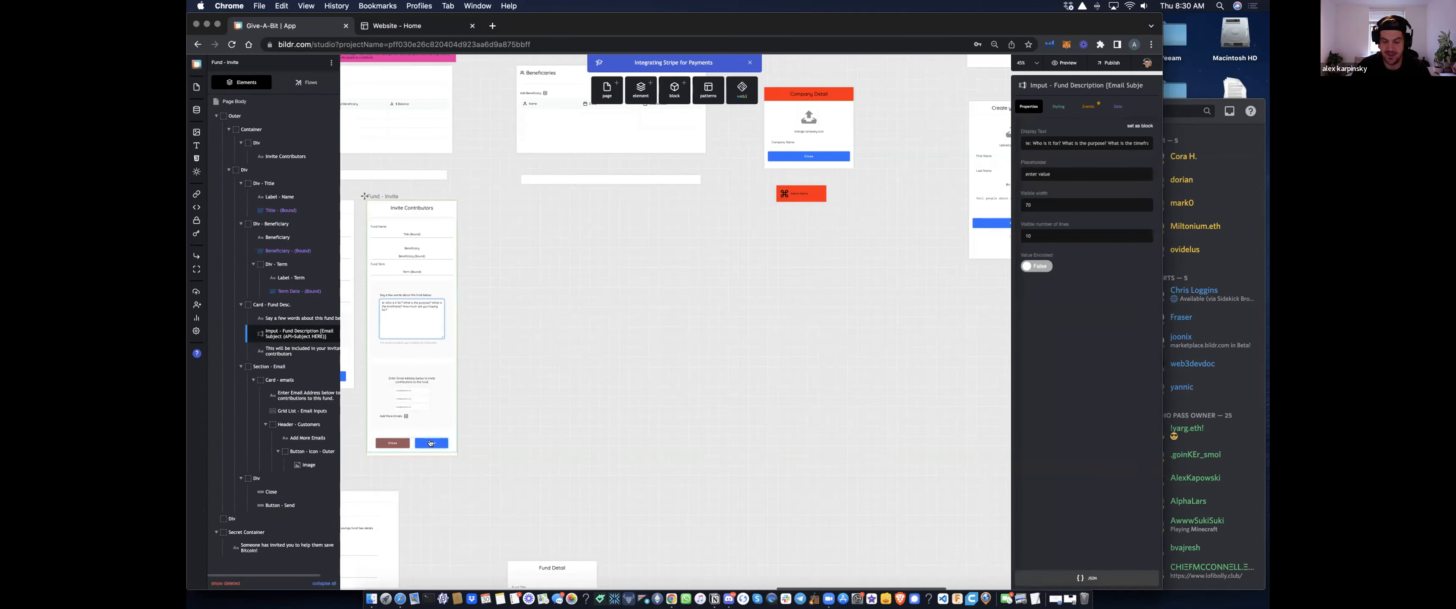
- Switch to Safari and examine the message text of the earlier Give-a-Bit invitation email in Gmail
key(ctrl+Up)
click(422, 269)
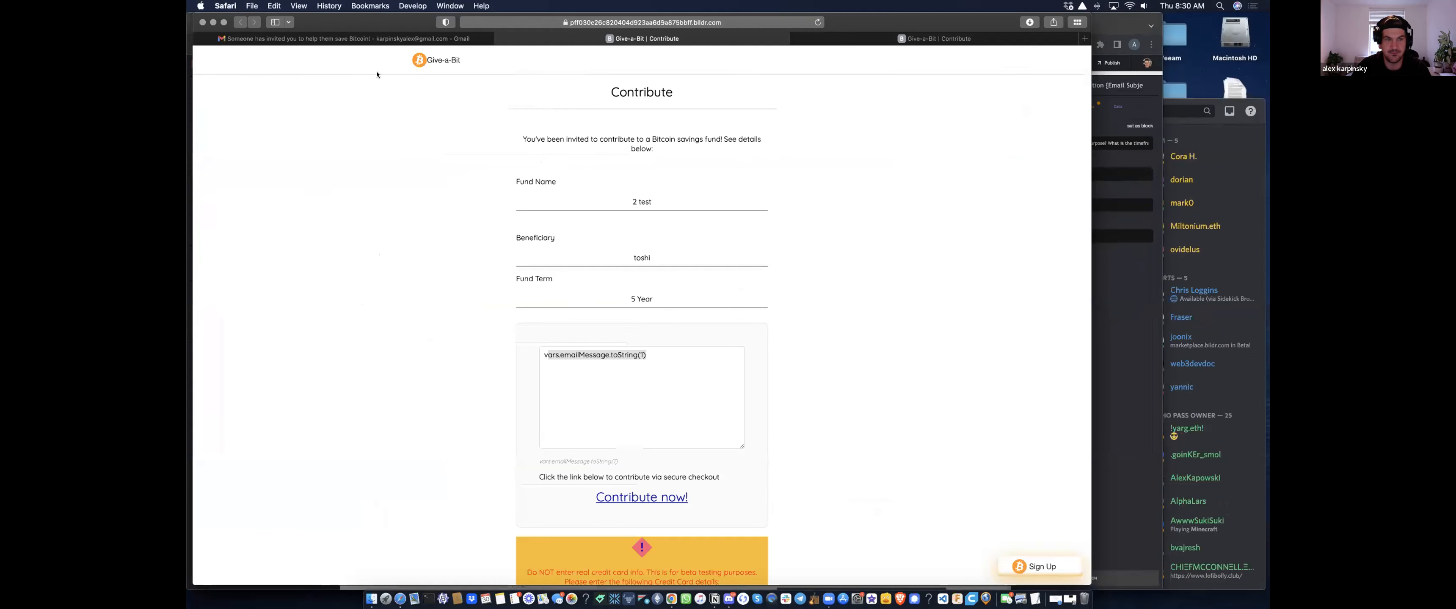
click(362, 39)
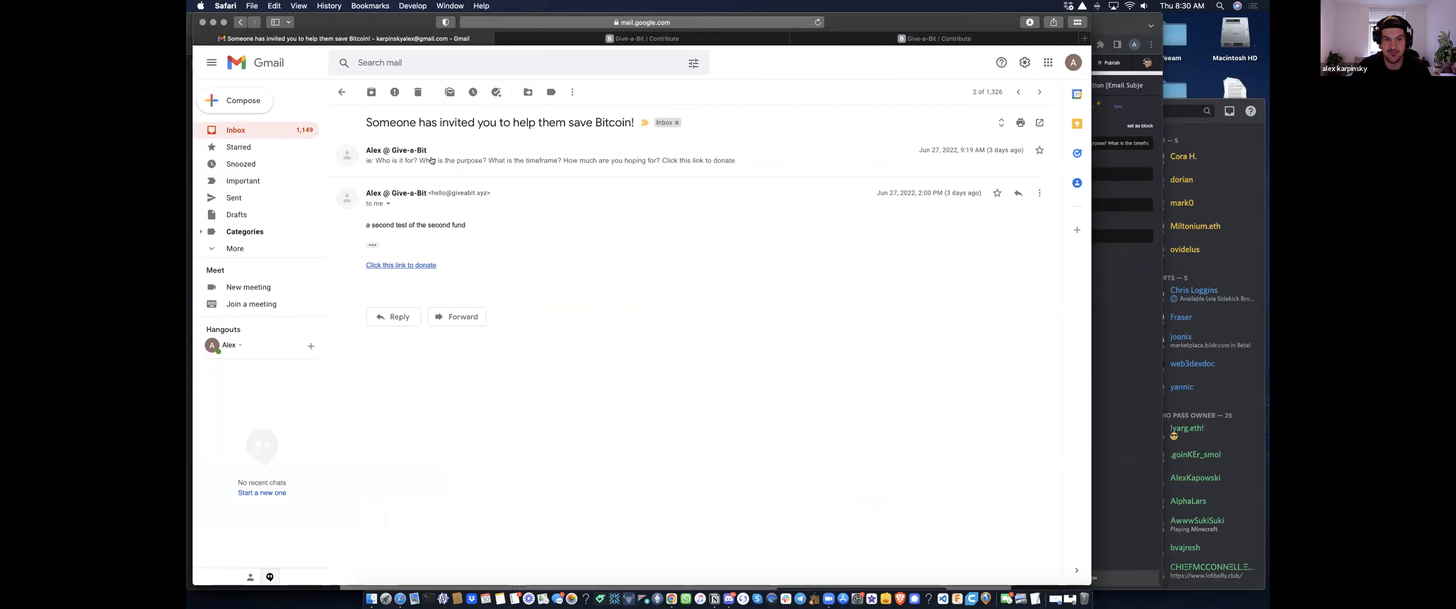
click(432, 162)
drag(374, 182, 706, 186)
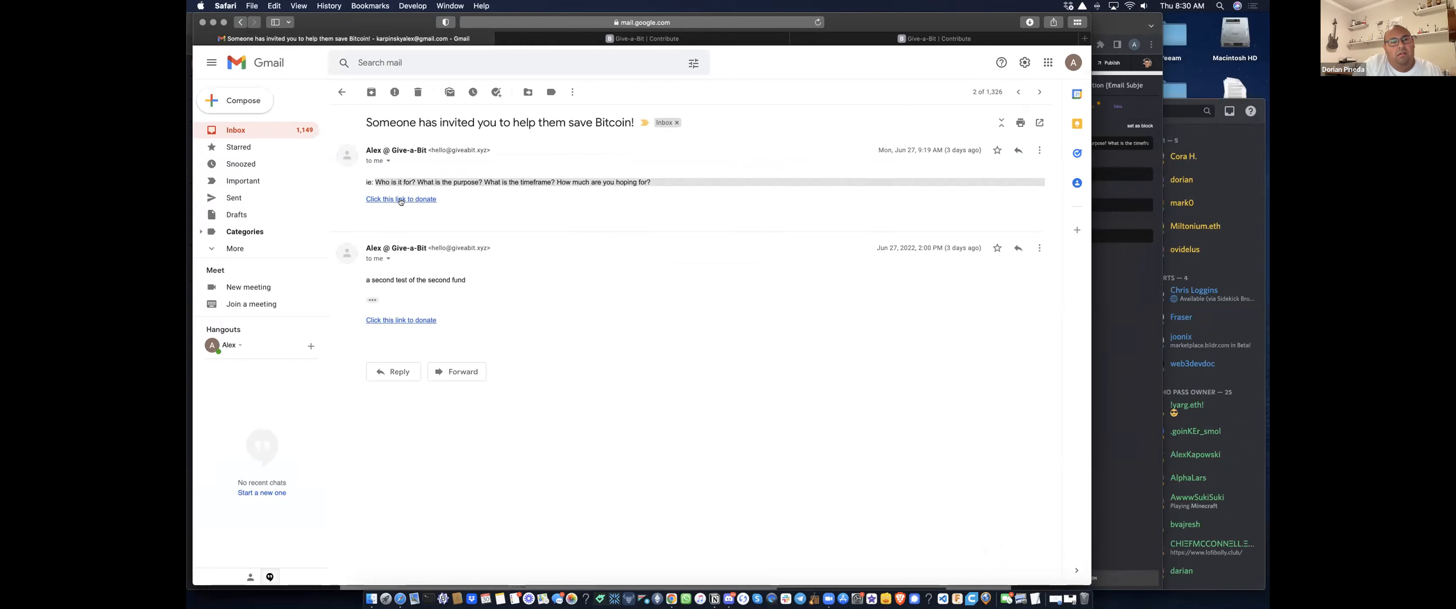
- Go back to the live Contribute page and examine the text in its message box
key(ctrl+Up)
click(512, 209)
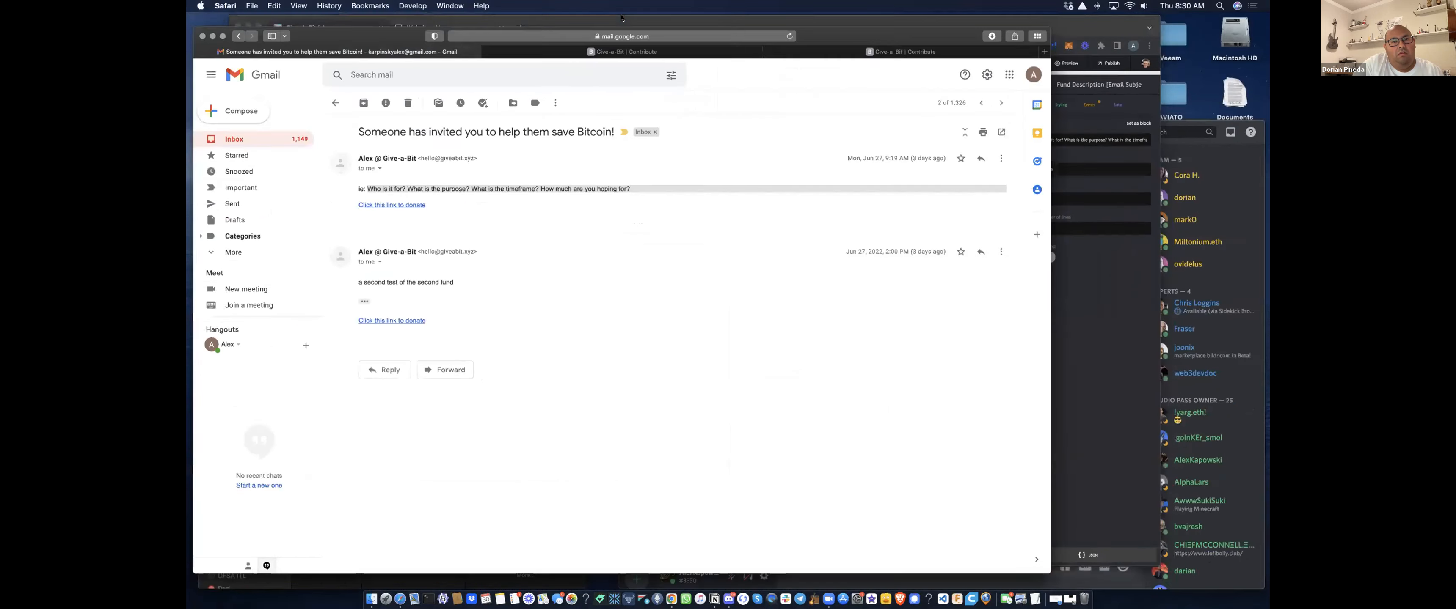
click(626, 40)
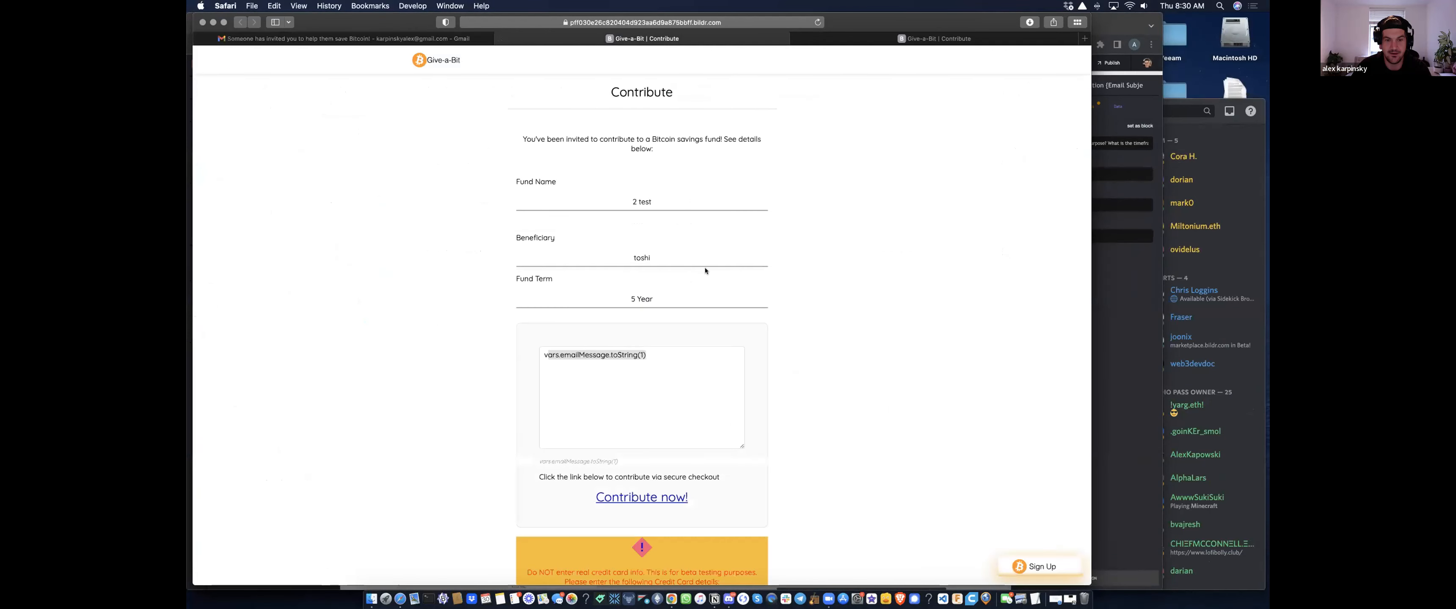
drag(674, 371, 544, 355)
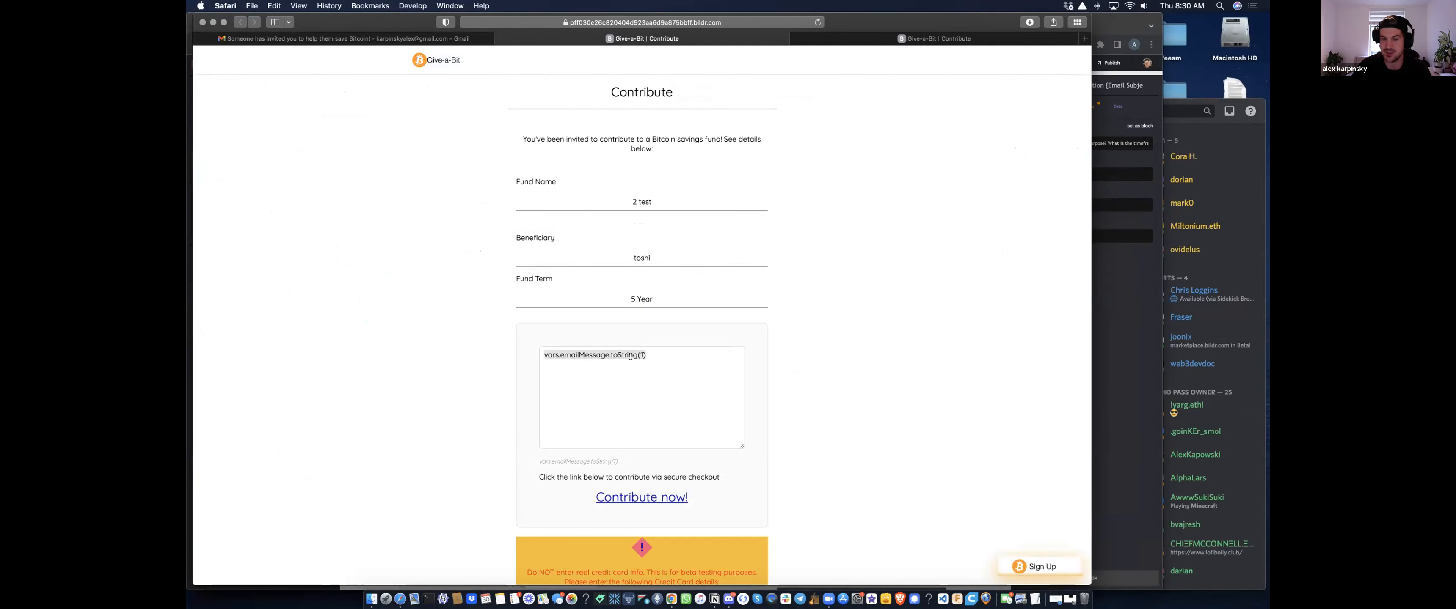
- Switch back to the Bildr studio in Chrome and show the flows of the Email - Row page in the EMAILS section
scroll(644, 360, down, 3)
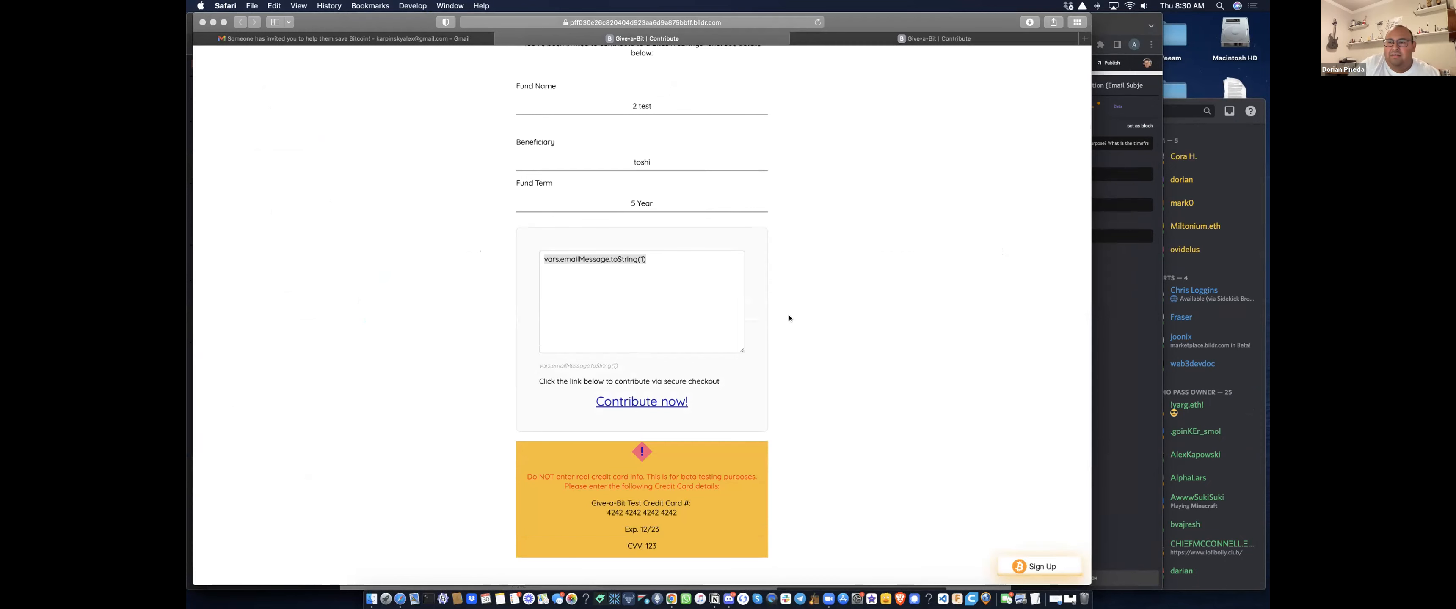
key(ctrl+Up)
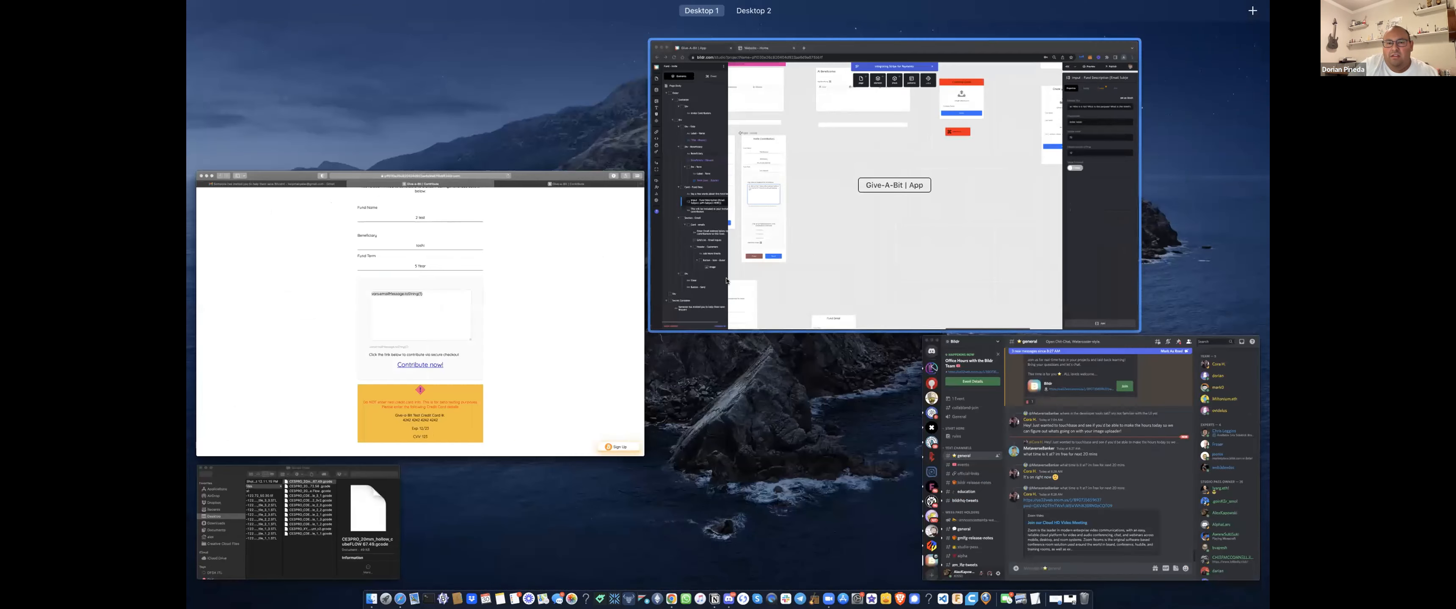
click(766, 204)
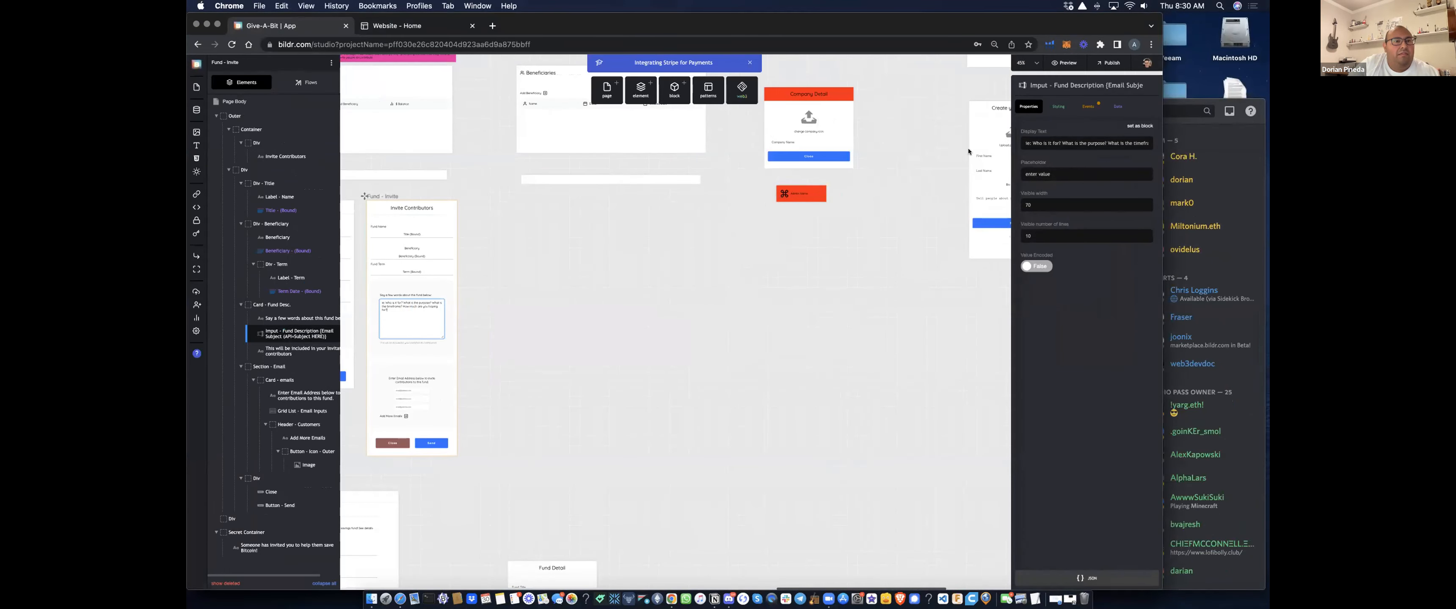
scroll(845, 260, right, 10)
scroll(844, 260, up, 6)
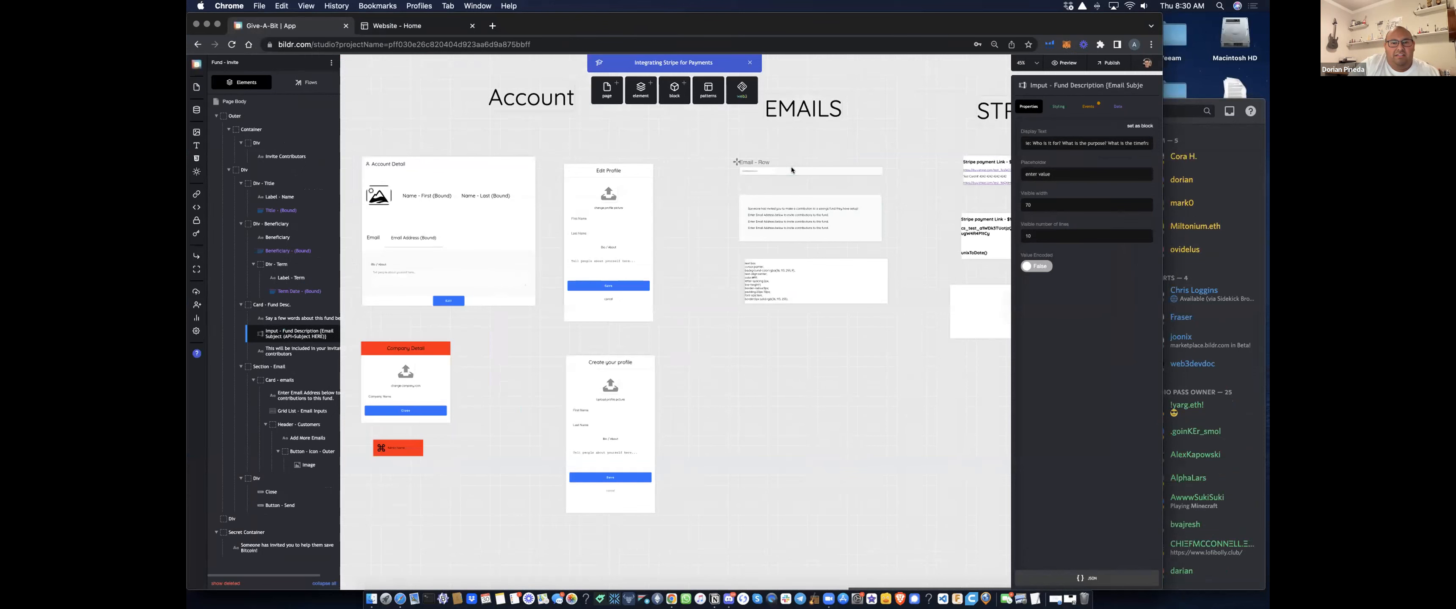
click(764, 170)
click(313, 84)
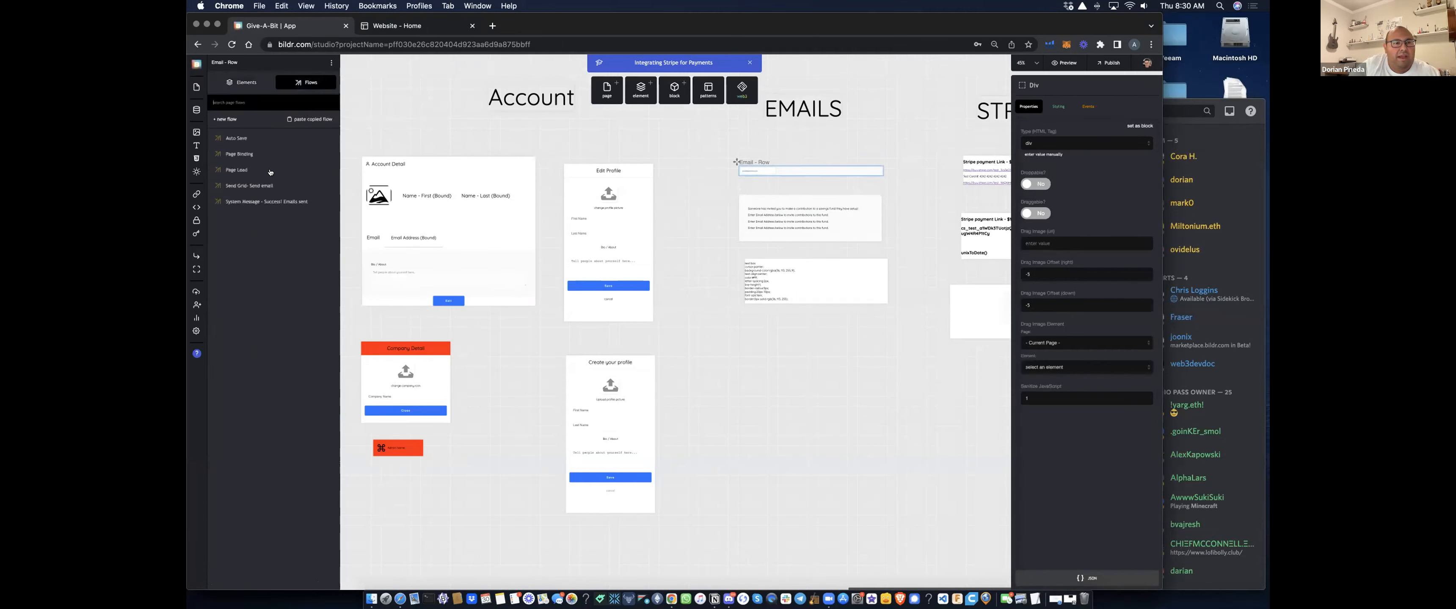
- Open the Send Grid: Send email flow and examine the settings of its Set Variable and Send Email - Twilio/SendGrid actions
click(249, 185)
click(1009, 152)
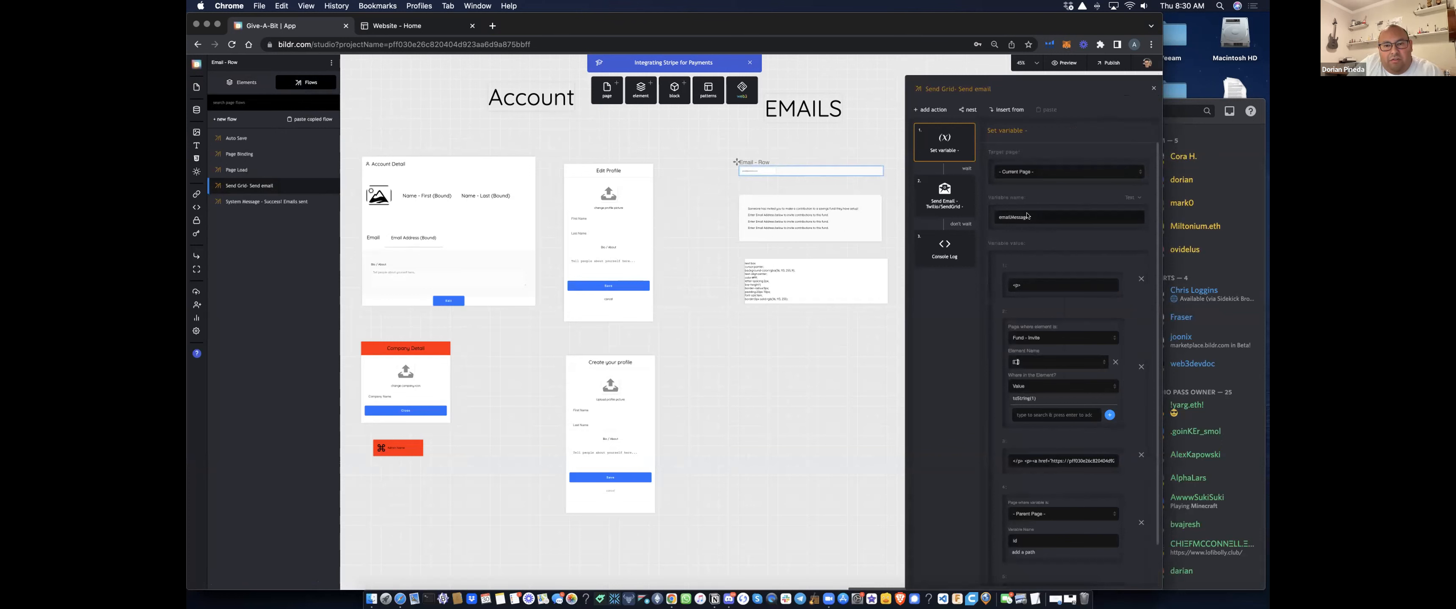
click(953, 207)
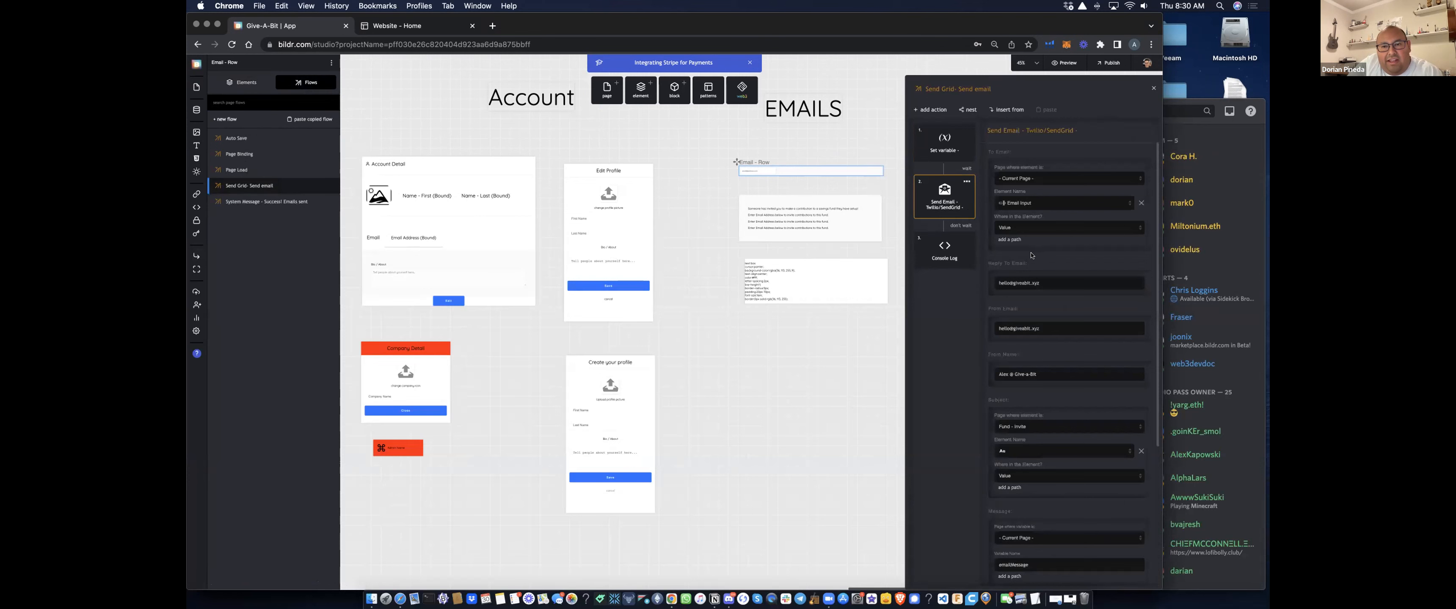
scroll(1073, 250, down, 3)
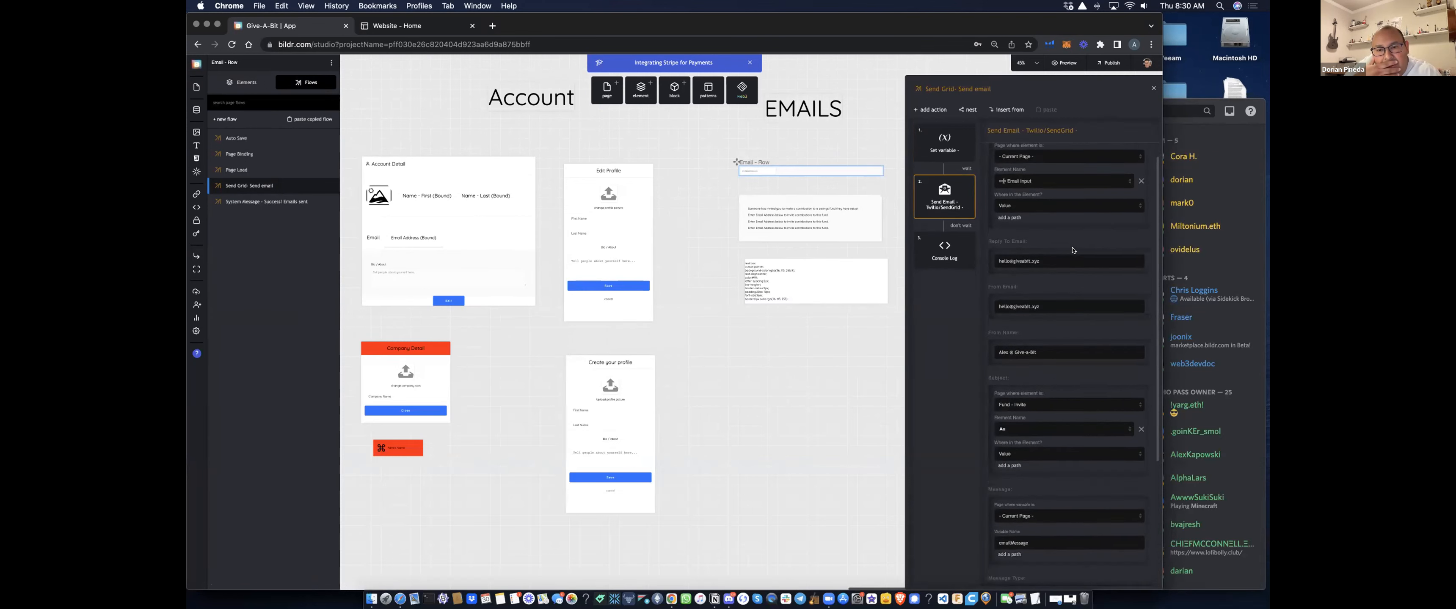
scroll(1073, 249, down, 1)
scroll(1072, 246, down, 1)
scroll(1072, 246, down, 6)
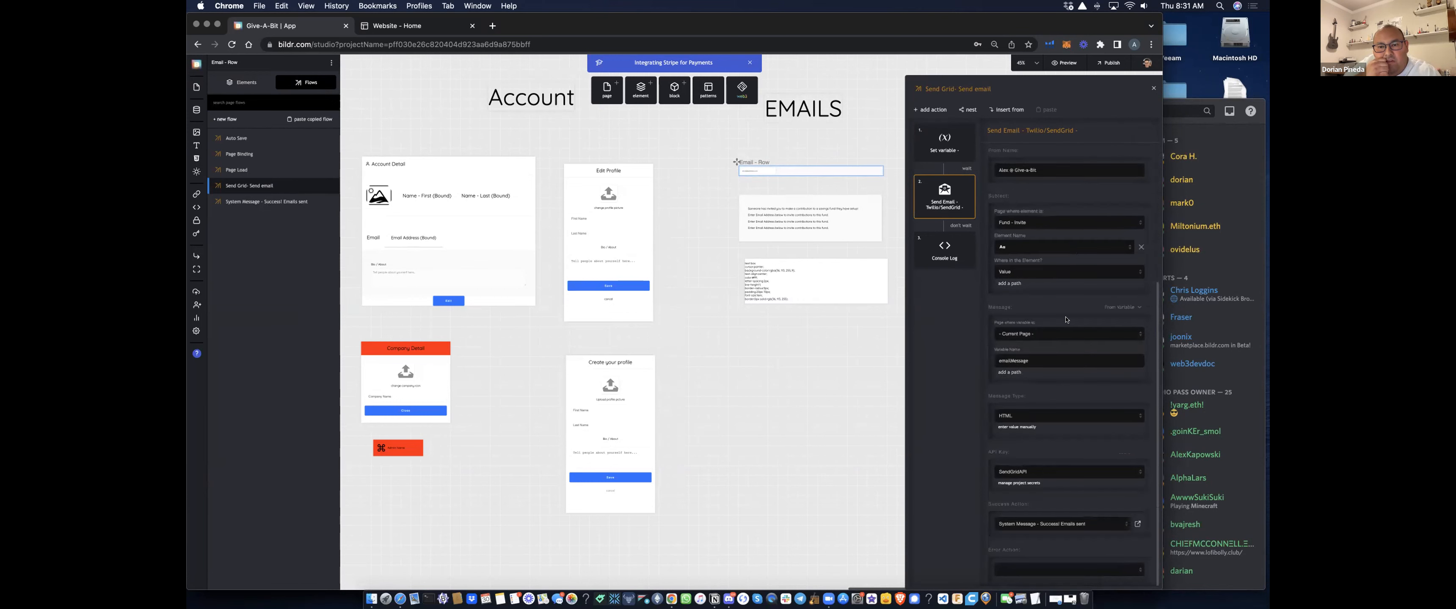
- Review the SendGrid email action's settings and the emailMessage value built by the Set variable action in the Send email flow
scroll(1066, 305, up, 10)
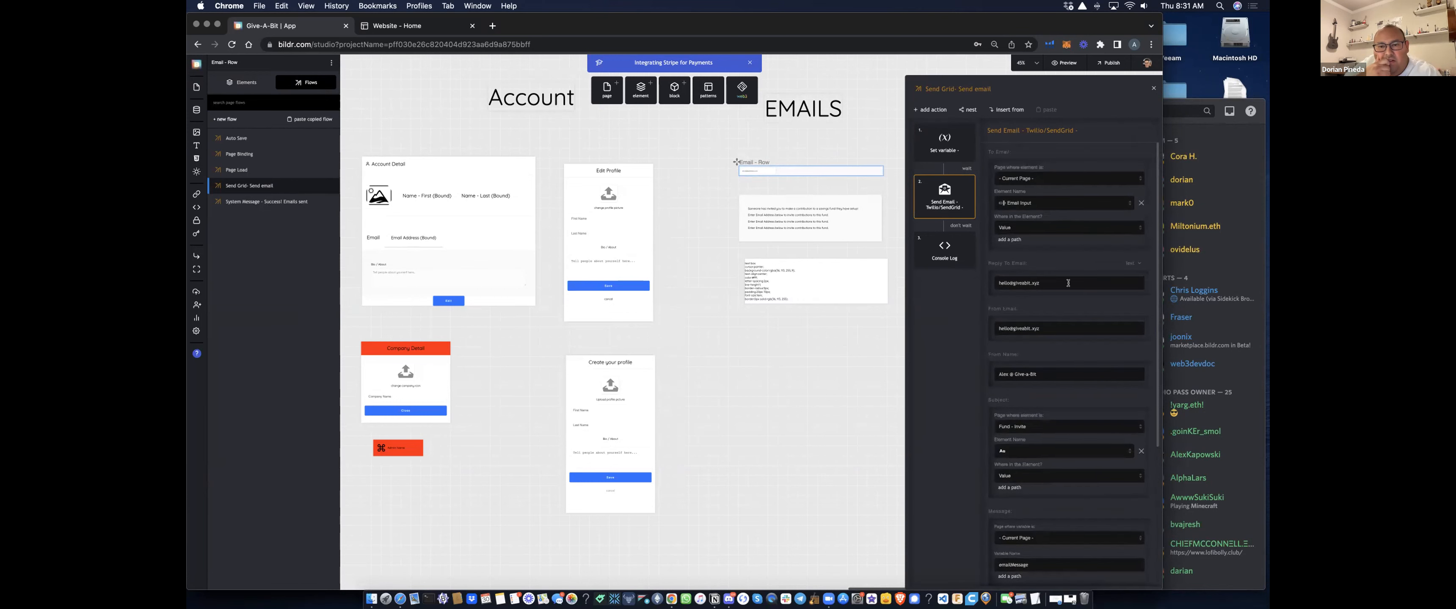
click(942, 152)
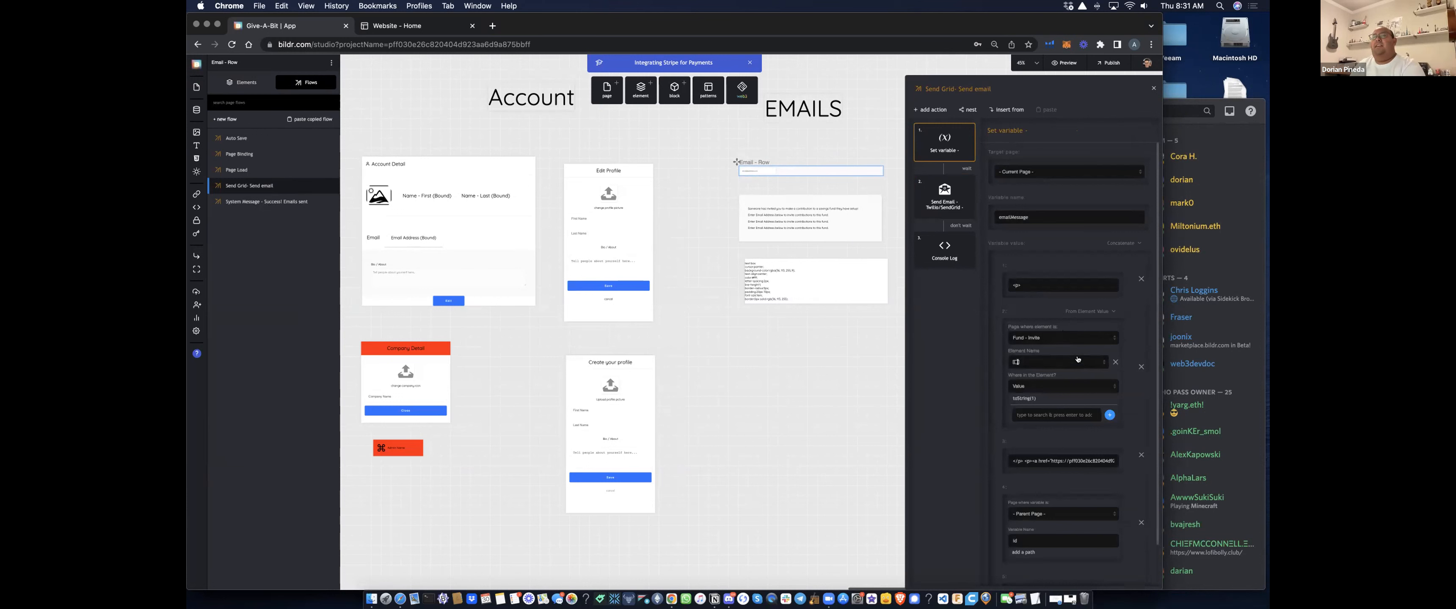
scroll(1125, 368, down, 1)
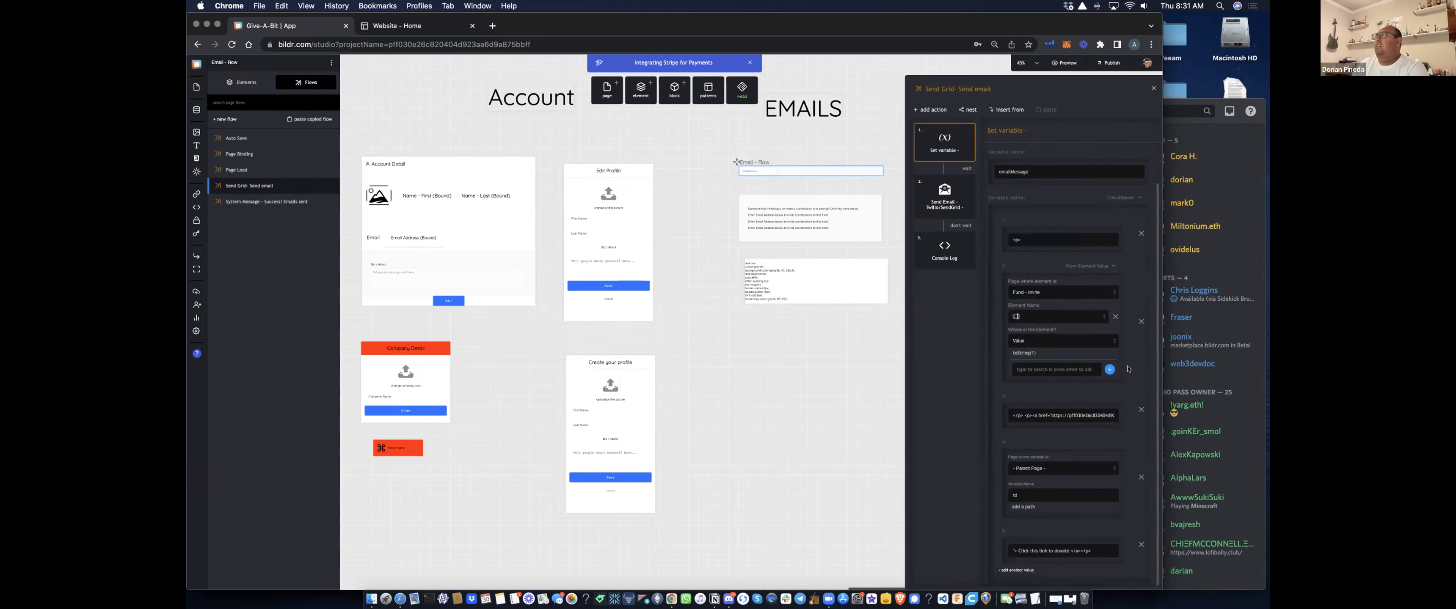
scroll(1128, 368, up, 1)
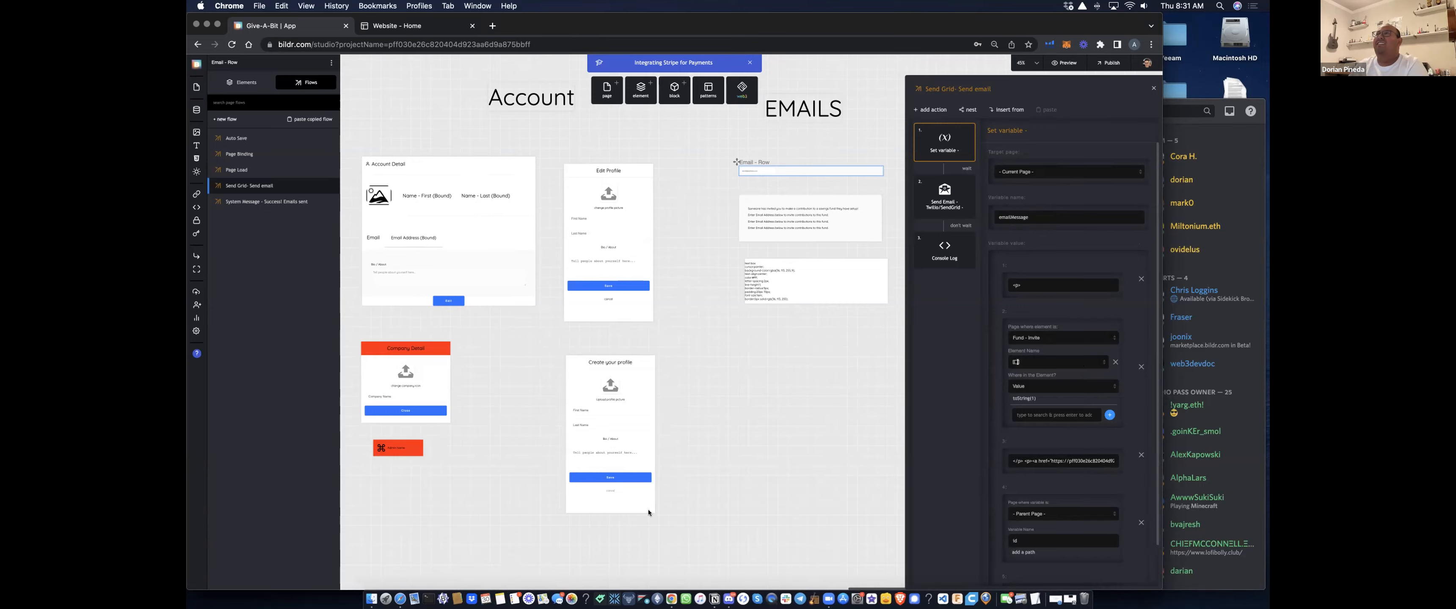
- Switch to Safari and open a new browser window
key(ctrl+Up)
click(339, 249)
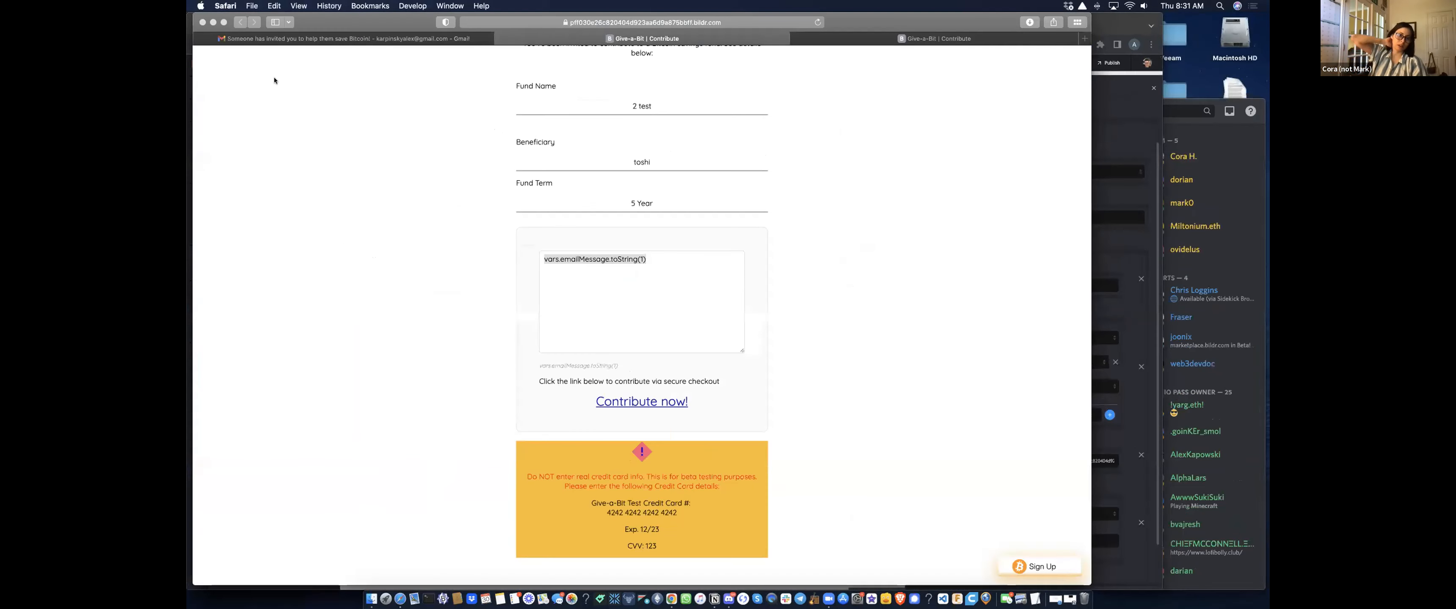
click(254, 6)
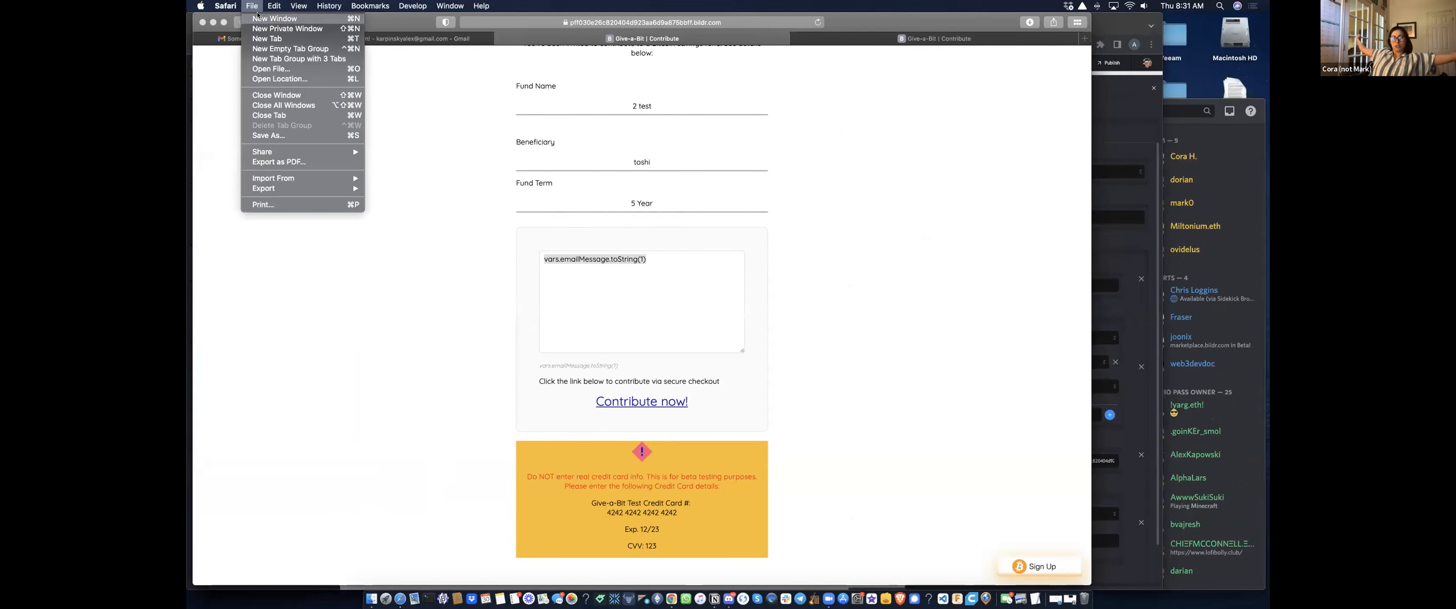
click(519, 300)
key(ctrl+Up)
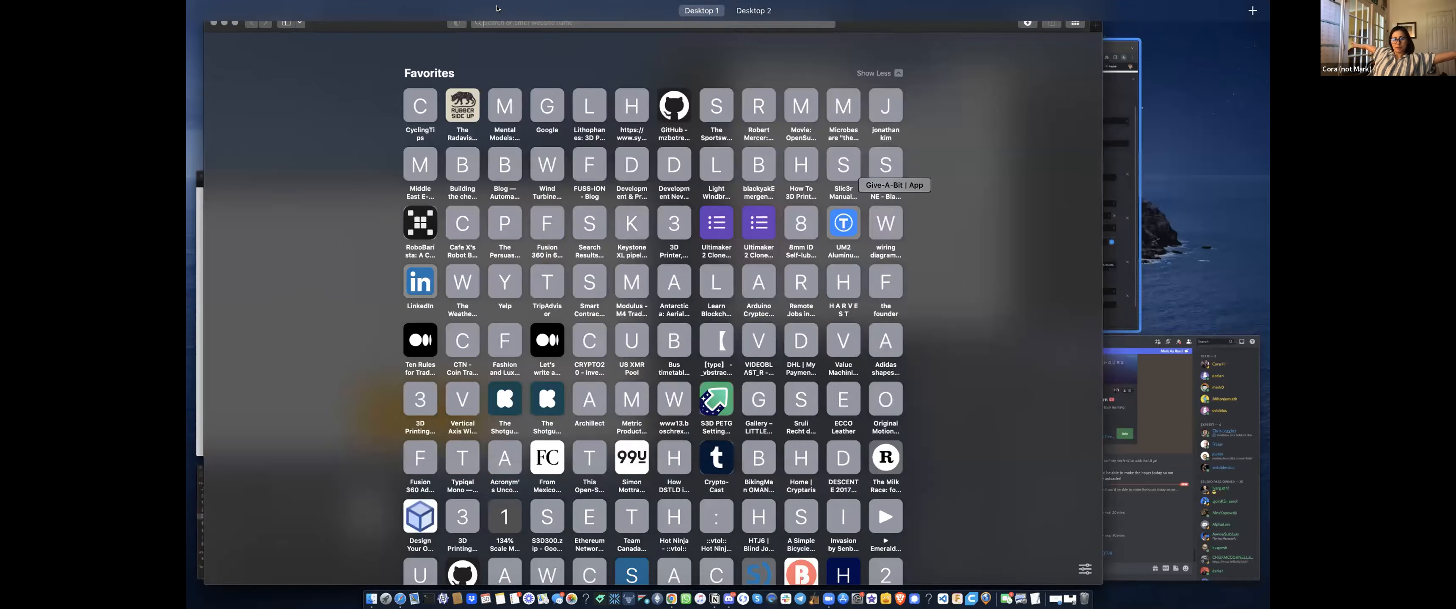
click(690, 225)
key(ctrl+Up)
click(592, 68)
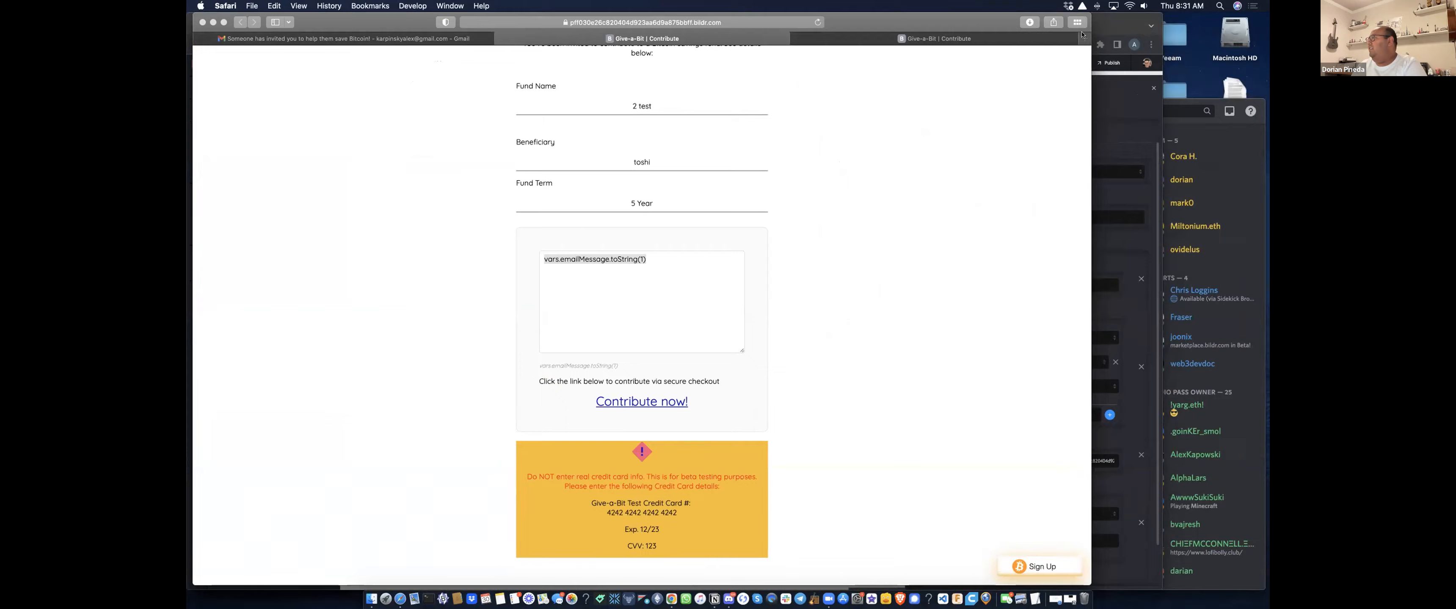
key(ctrl+Up)
click(802, 183)
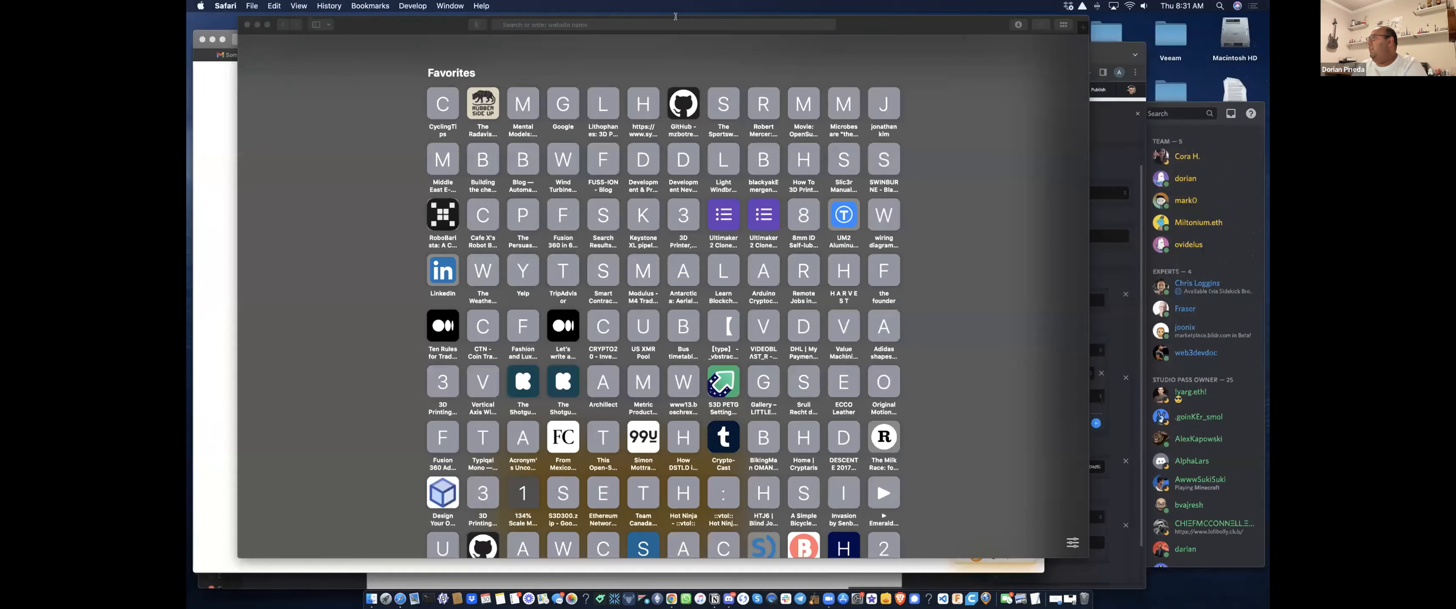
- Switch to Chrome, load sendgrid.com in a new tab and choose to wait for the unresponsive page
key(ctrl+Up)
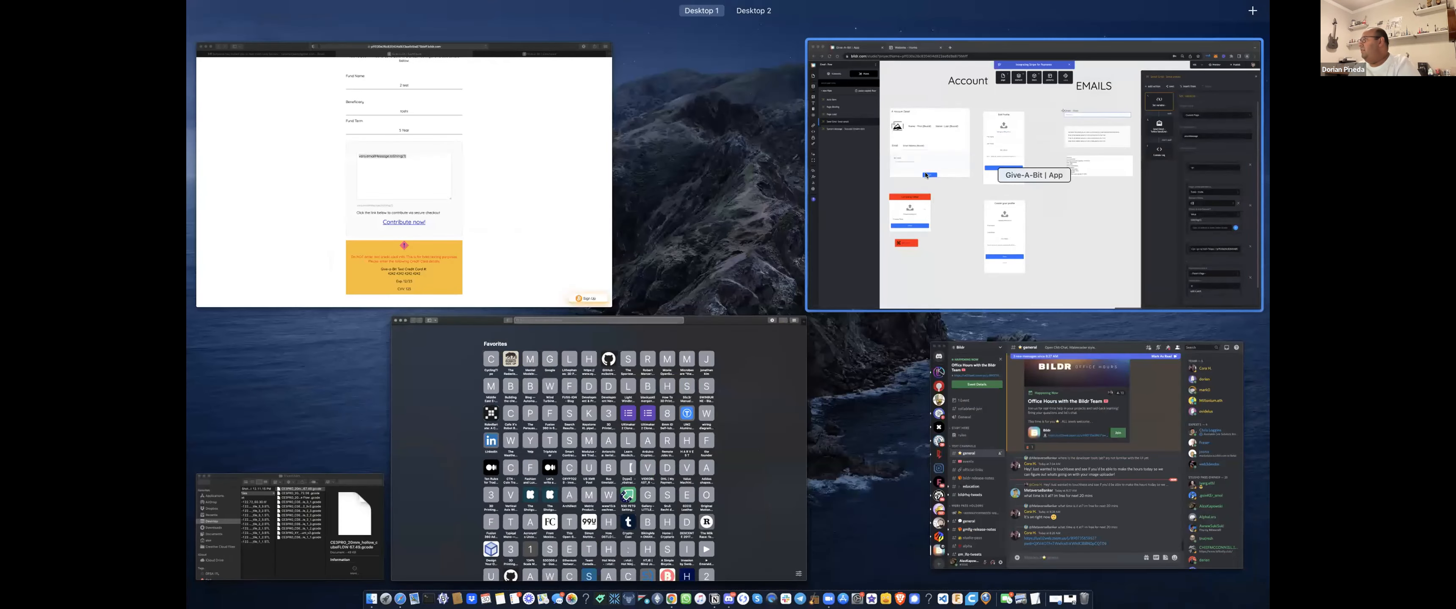
click(858, 60)
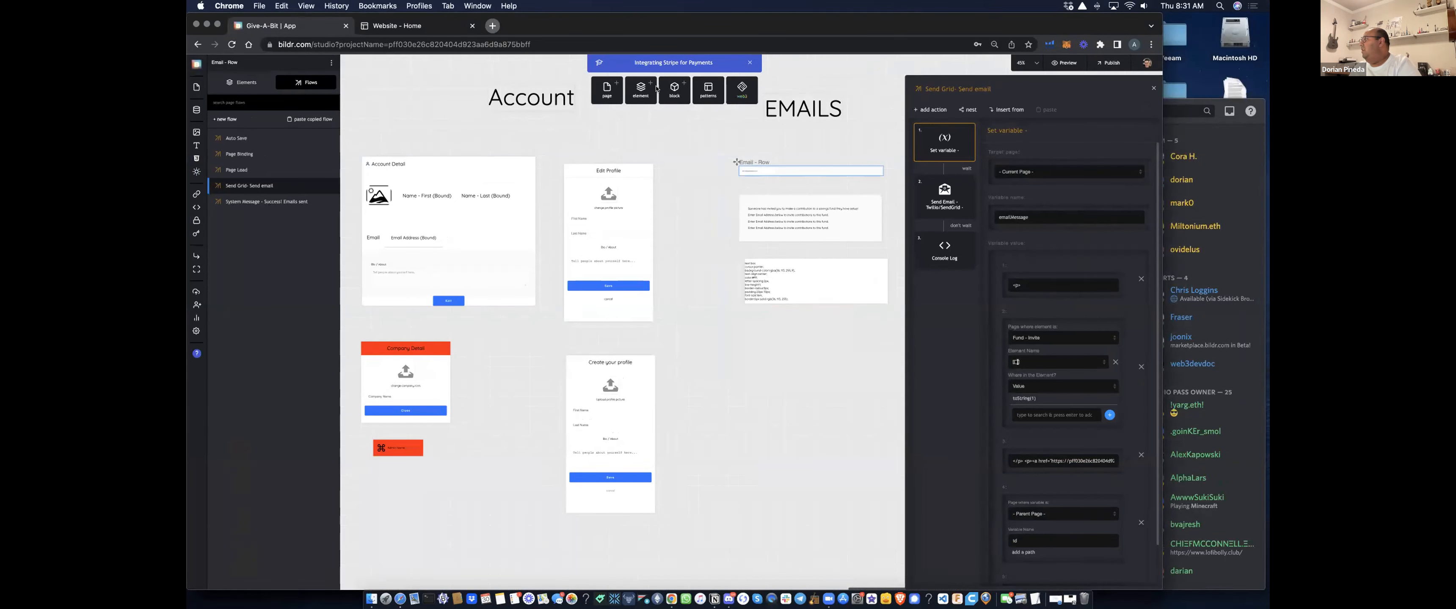
key(super+t)
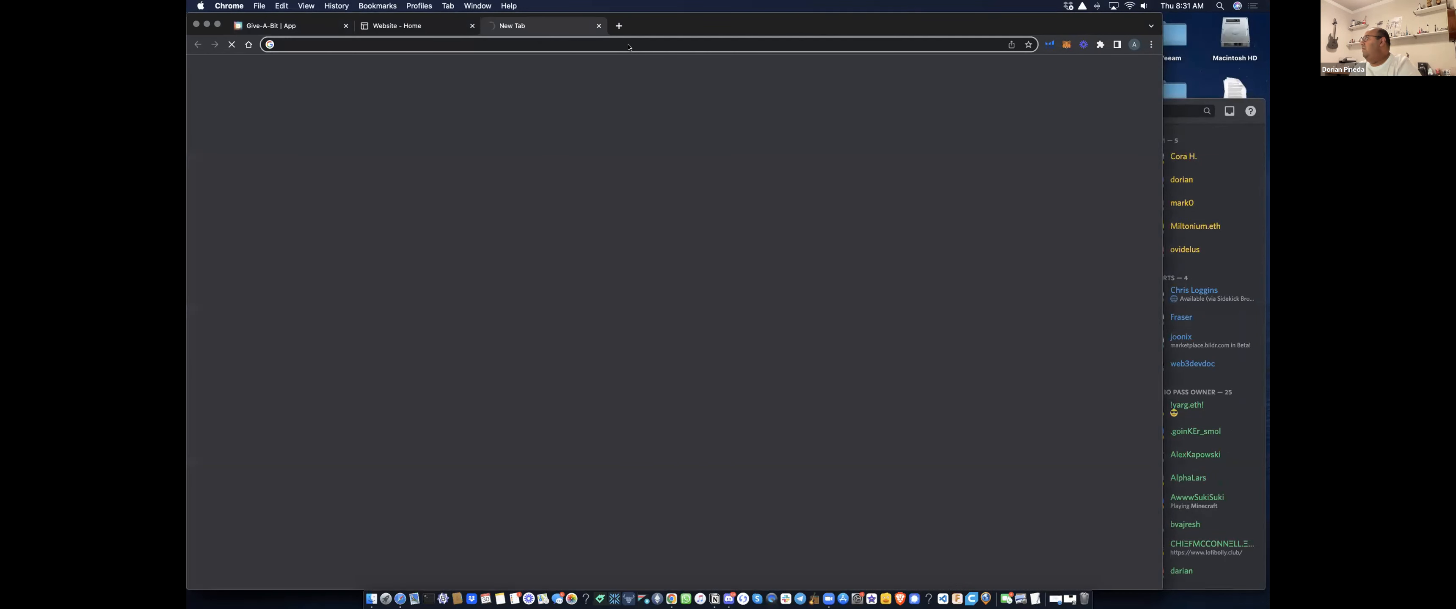
text(send)
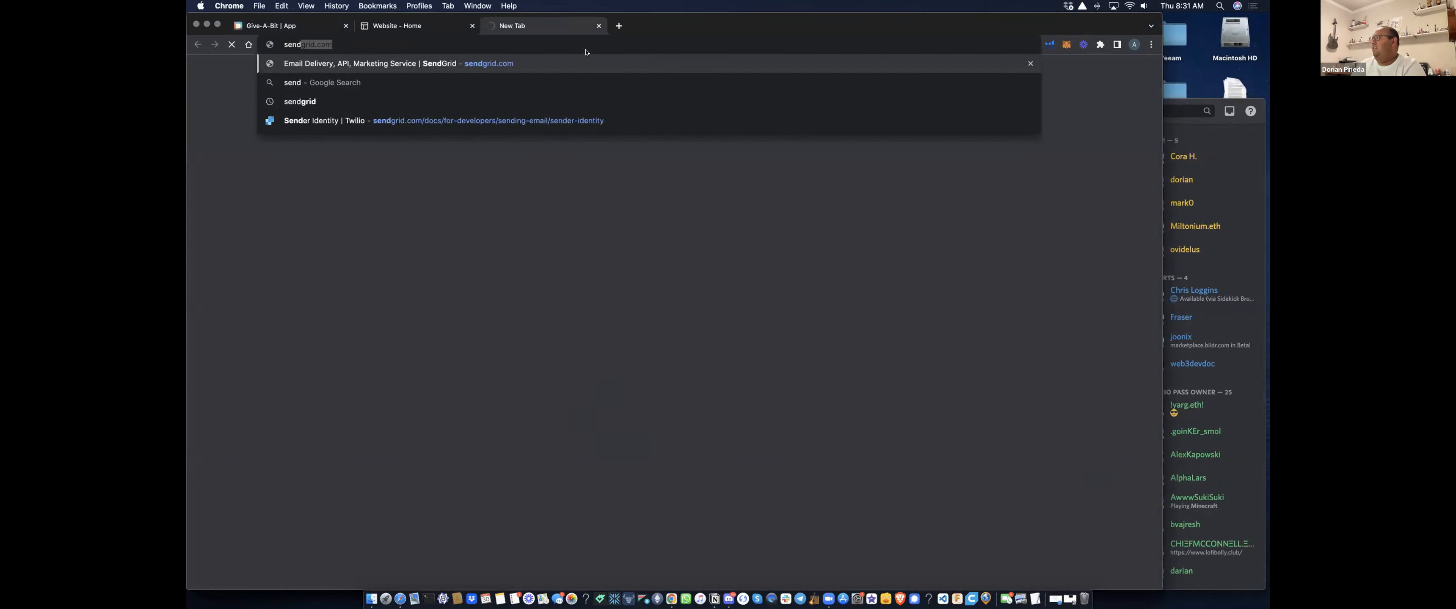
key(Return)
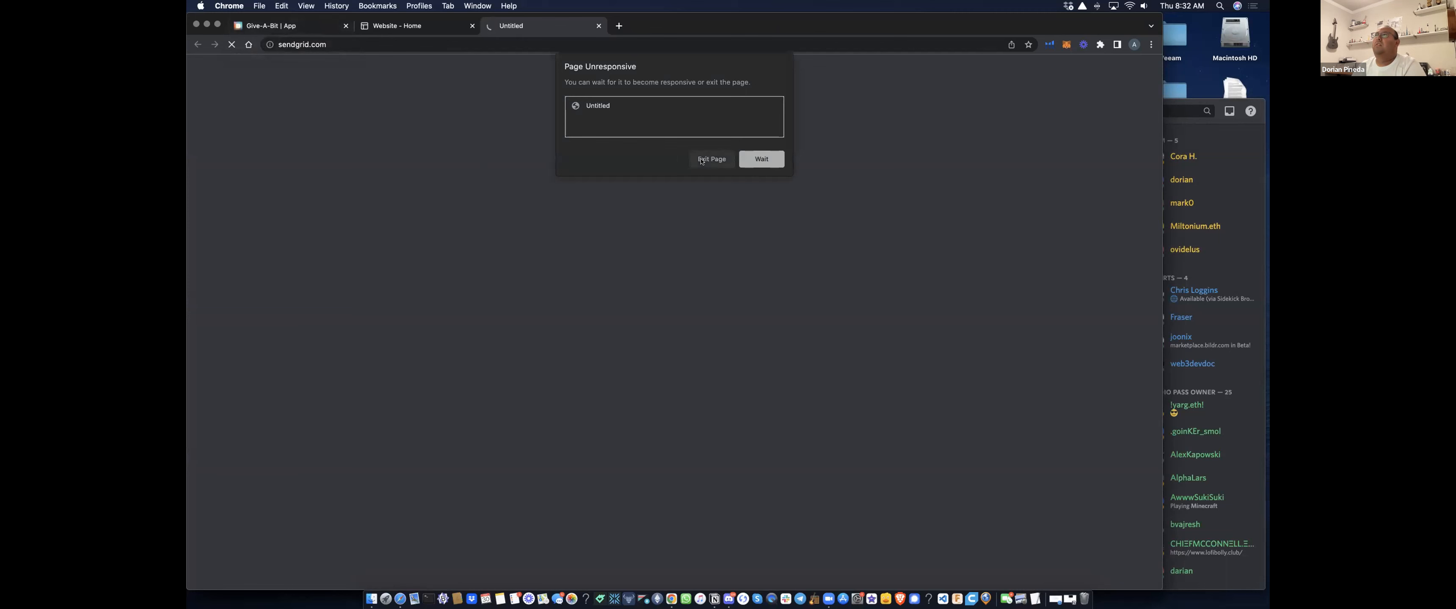
click(761, 158)
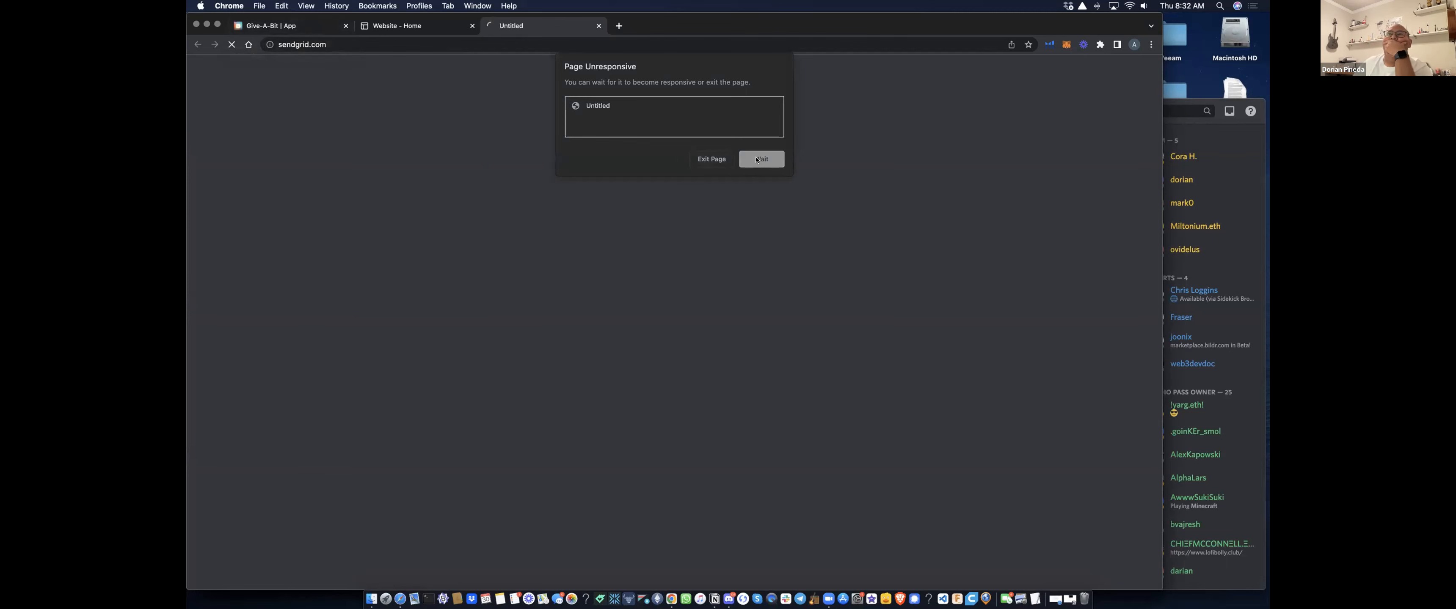
- Return to the Give-A-Bit project and examine the Invite Contributors and Contribute pages on the canvas while SendGrid loads
click(420, 27)
click(324, 27)
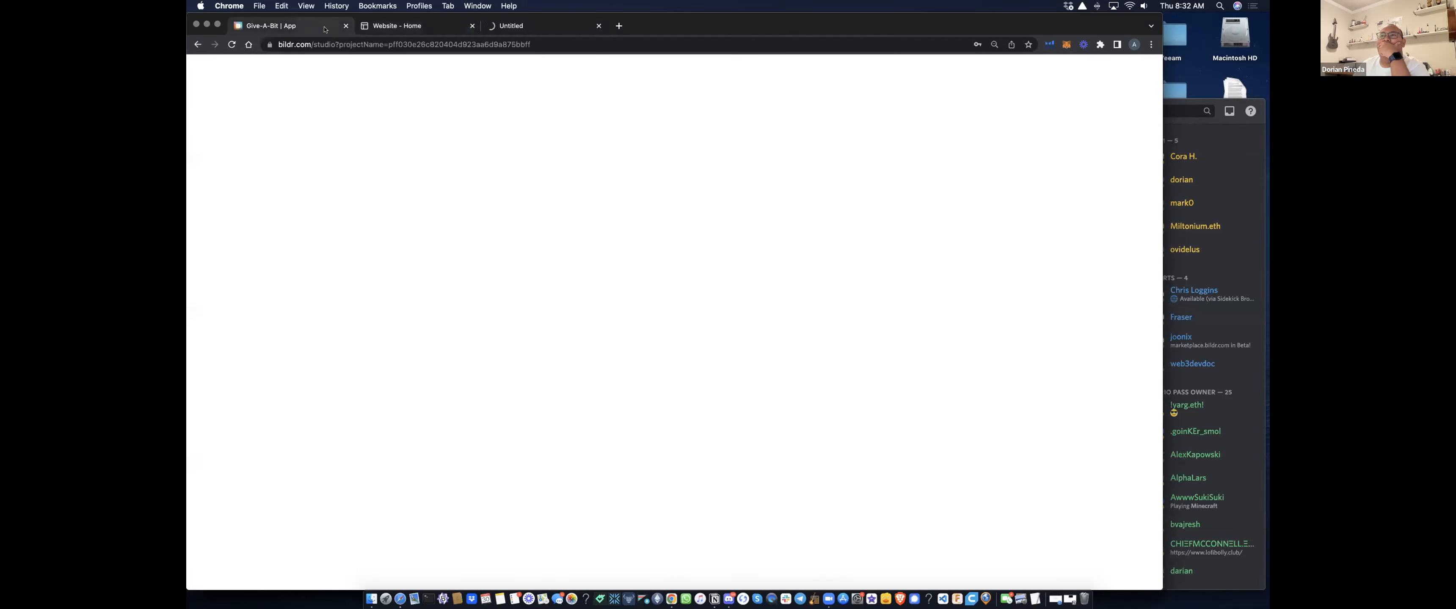
click(519, 28)
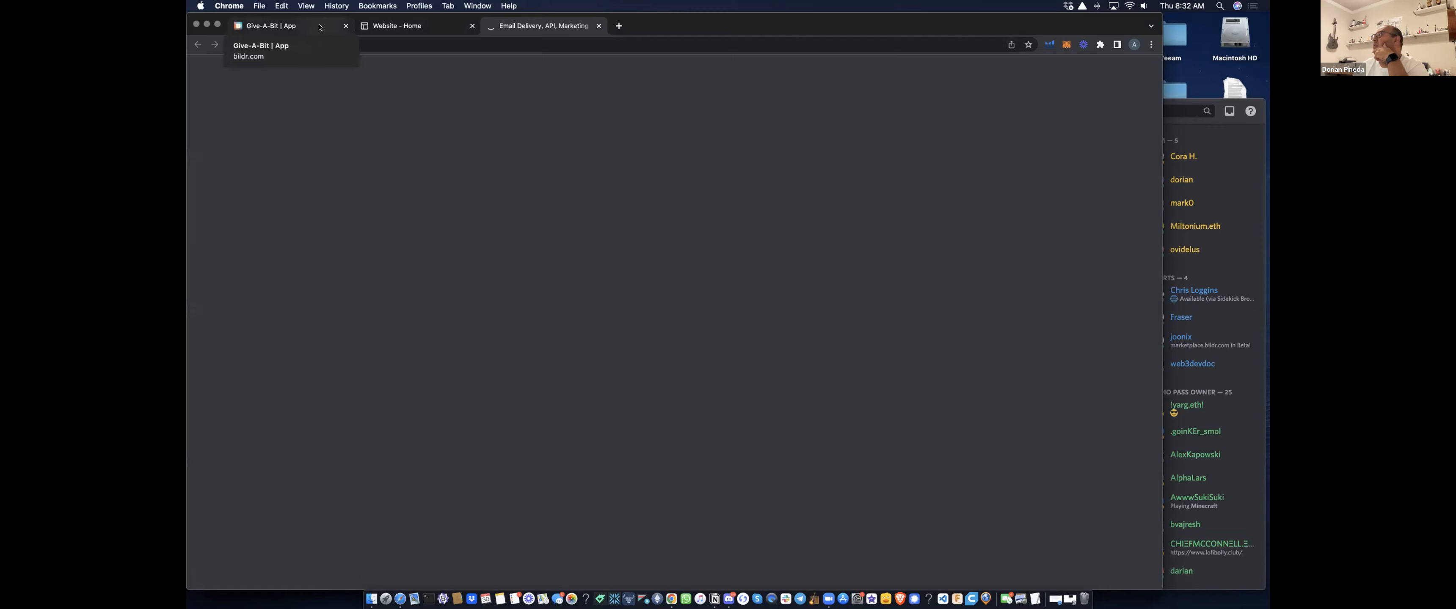
click(320, 27)
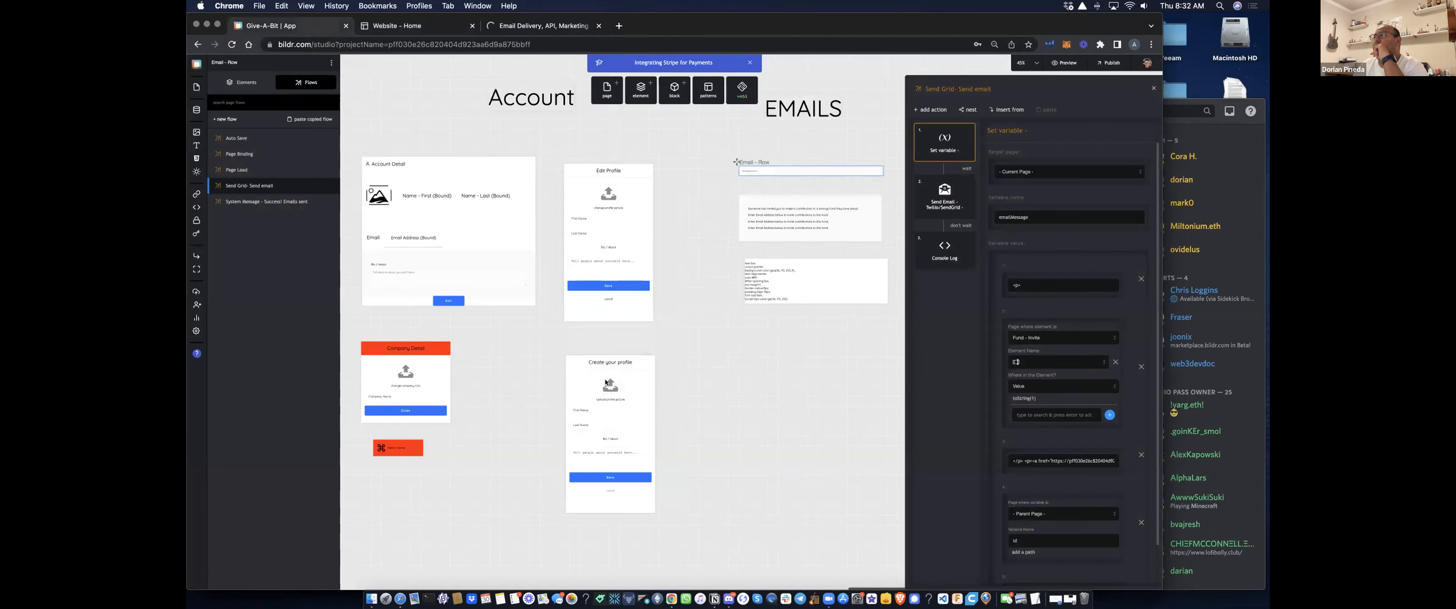
drag(539, 373, 788, 461)
drag(656, 398, 782, 289)
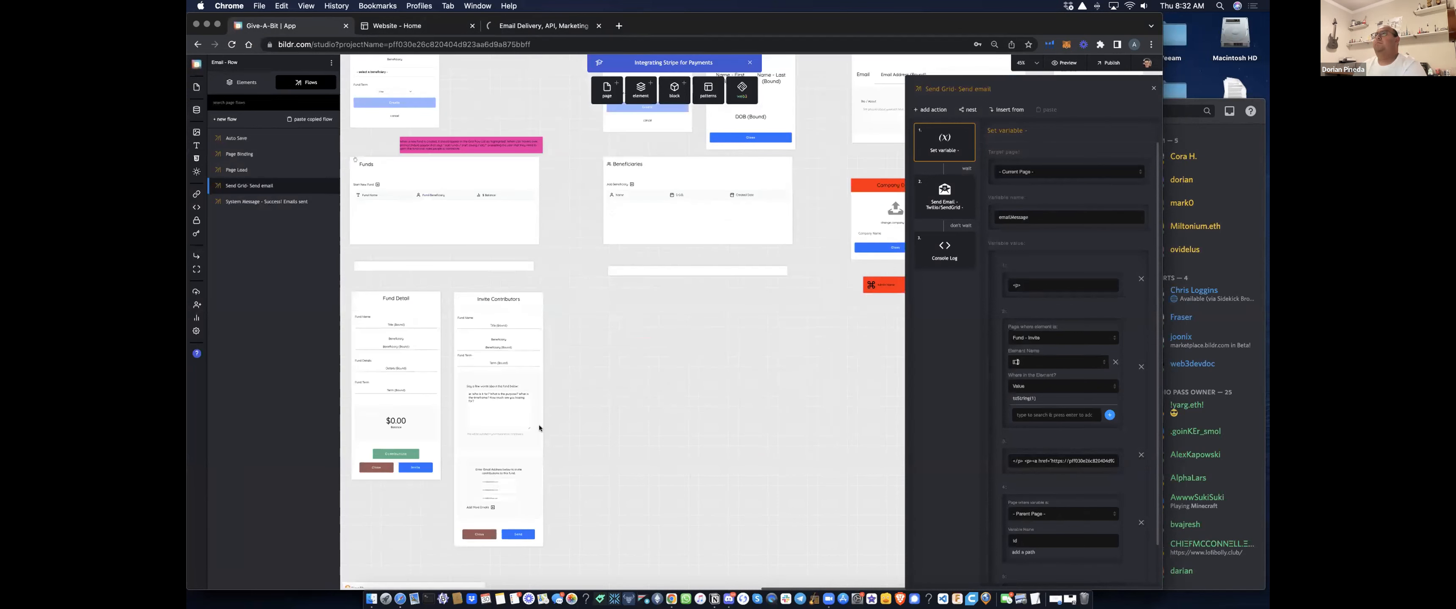
drag(676, 357, 741, 302)
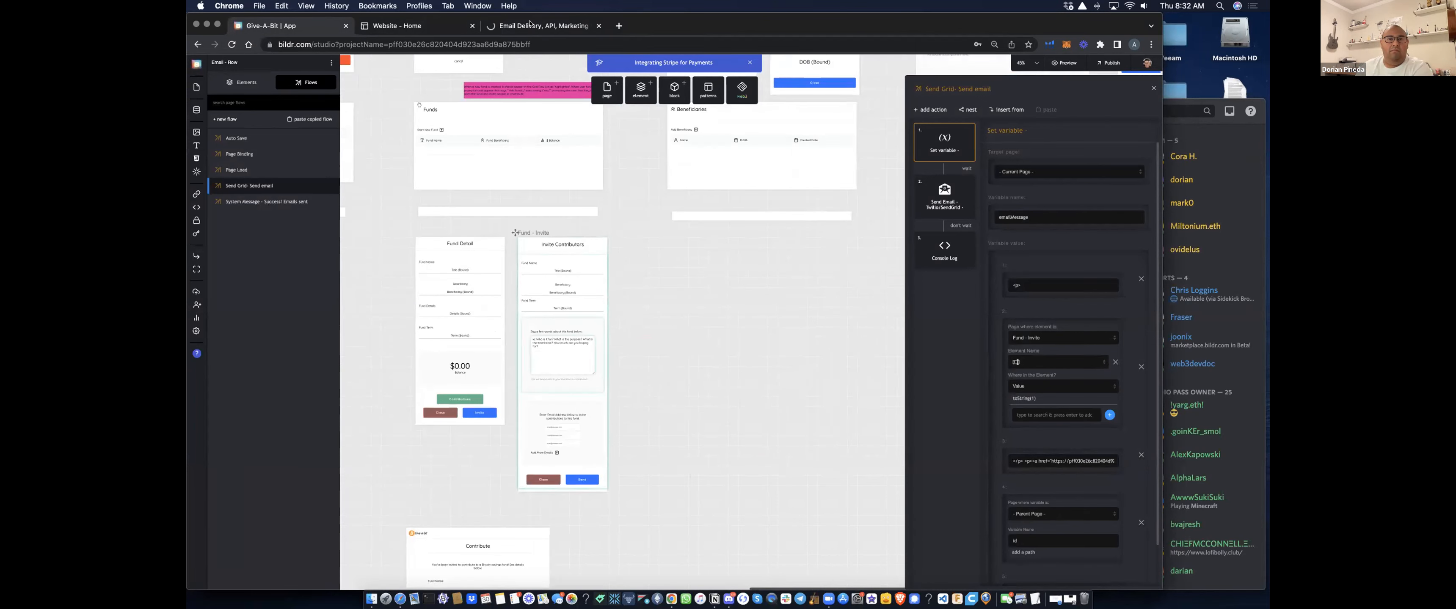
click(548, 24)
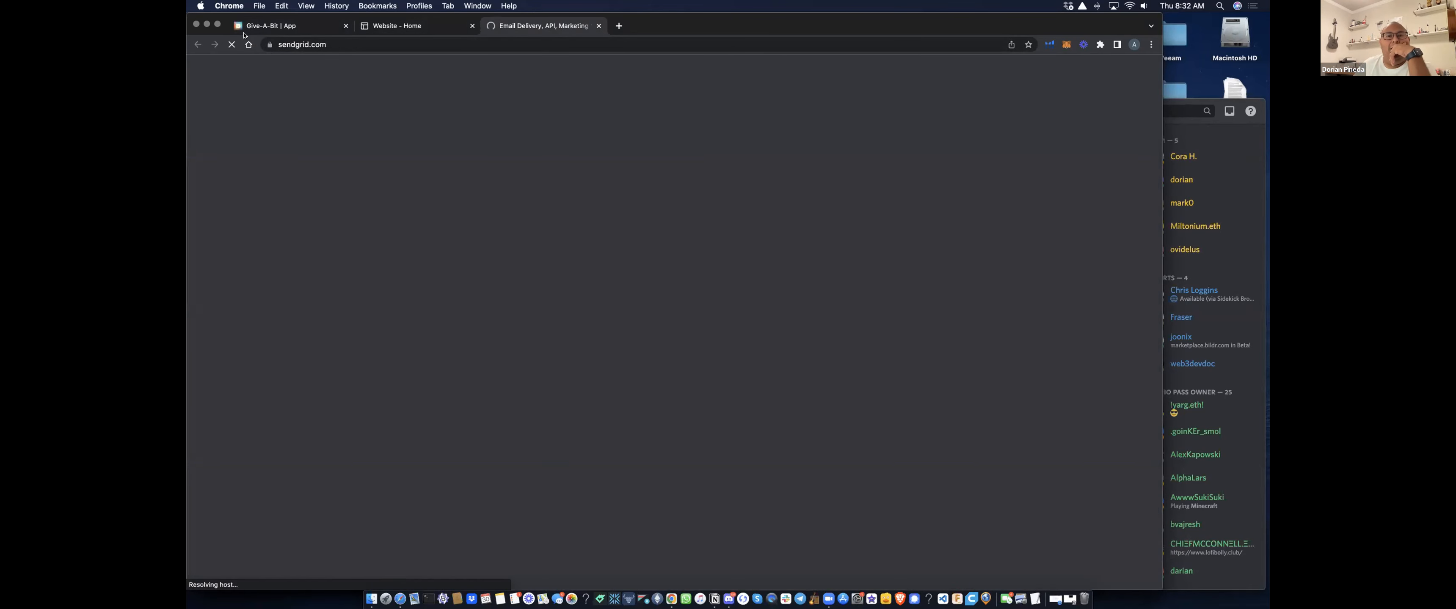
click(259, 24)
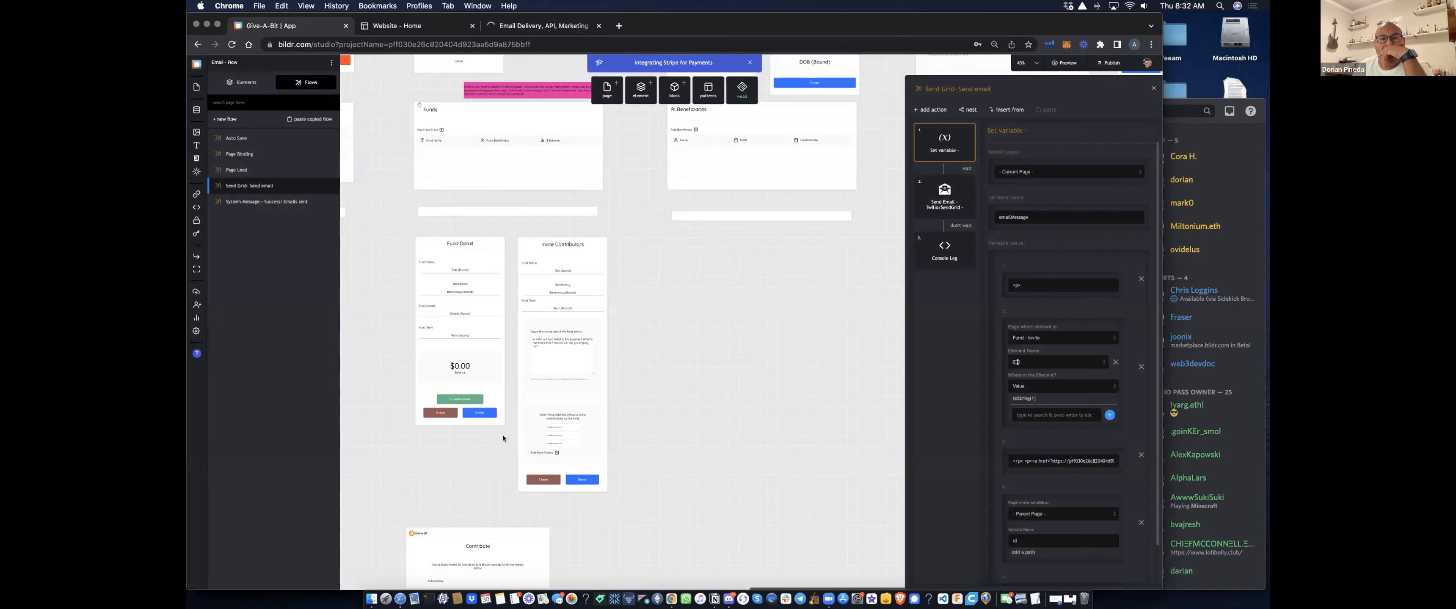
scroll(505, 438, down, 2)
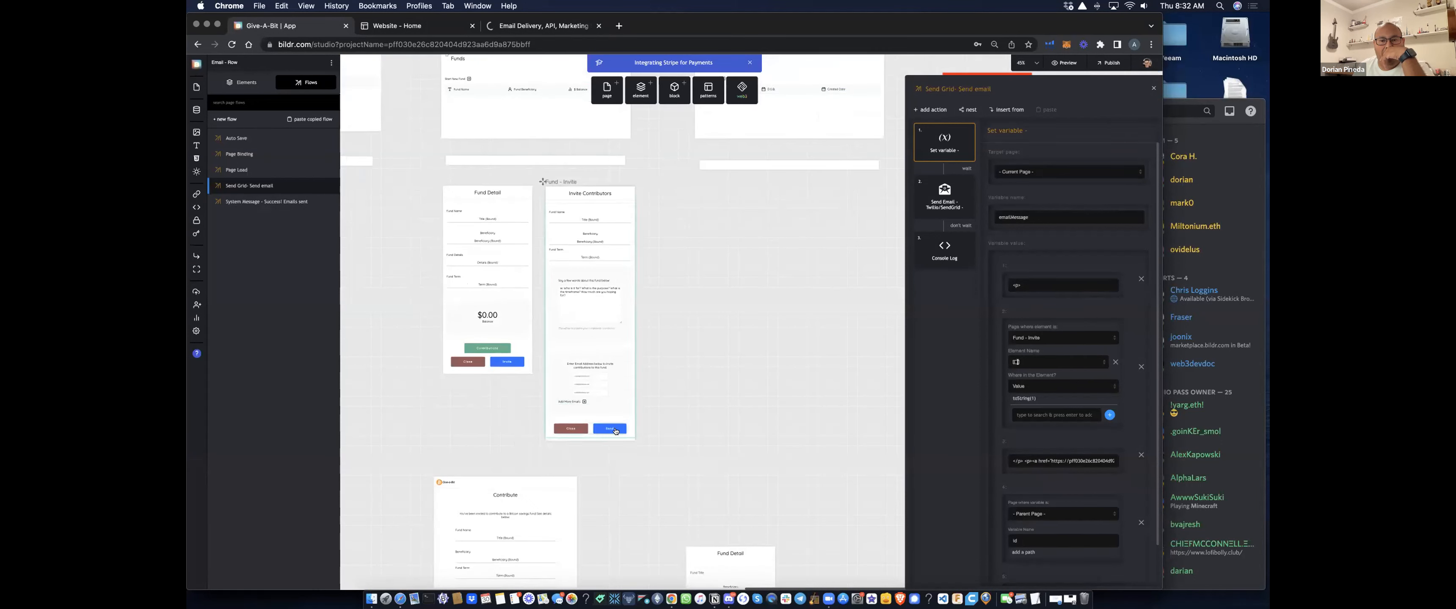
drag(630, 528, 665, 399)
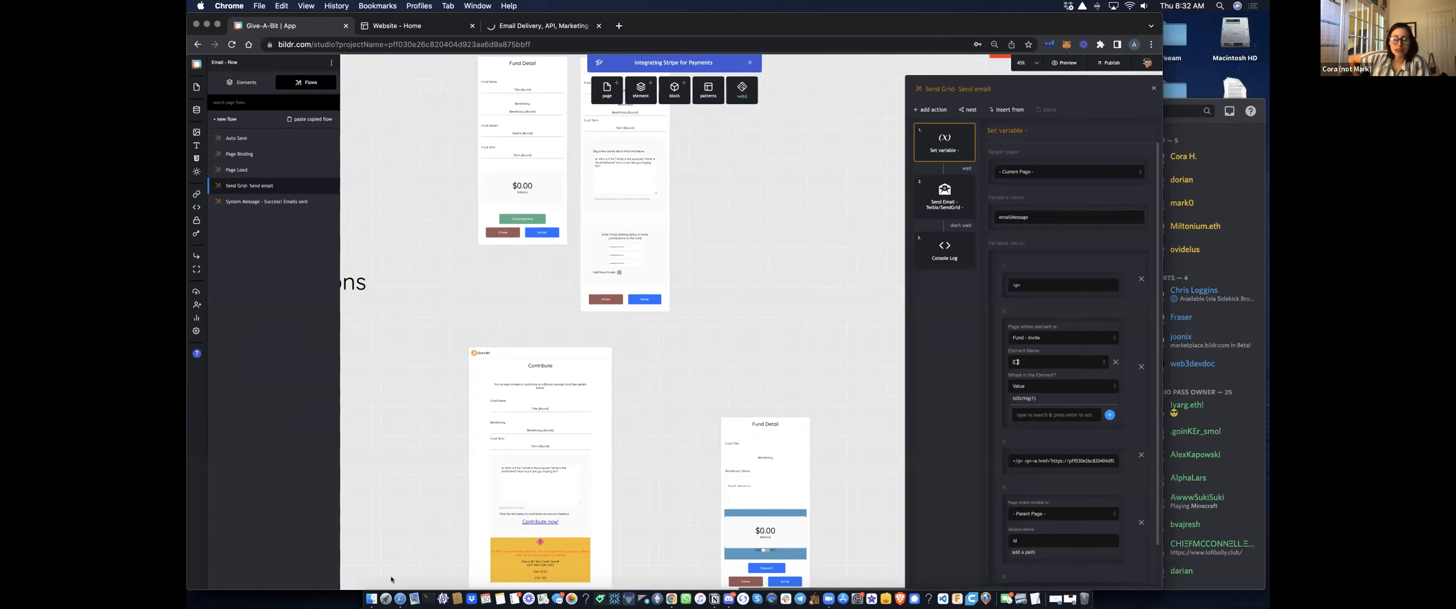
- Open the sign-in page of the SendGrid website
click(543, 26)
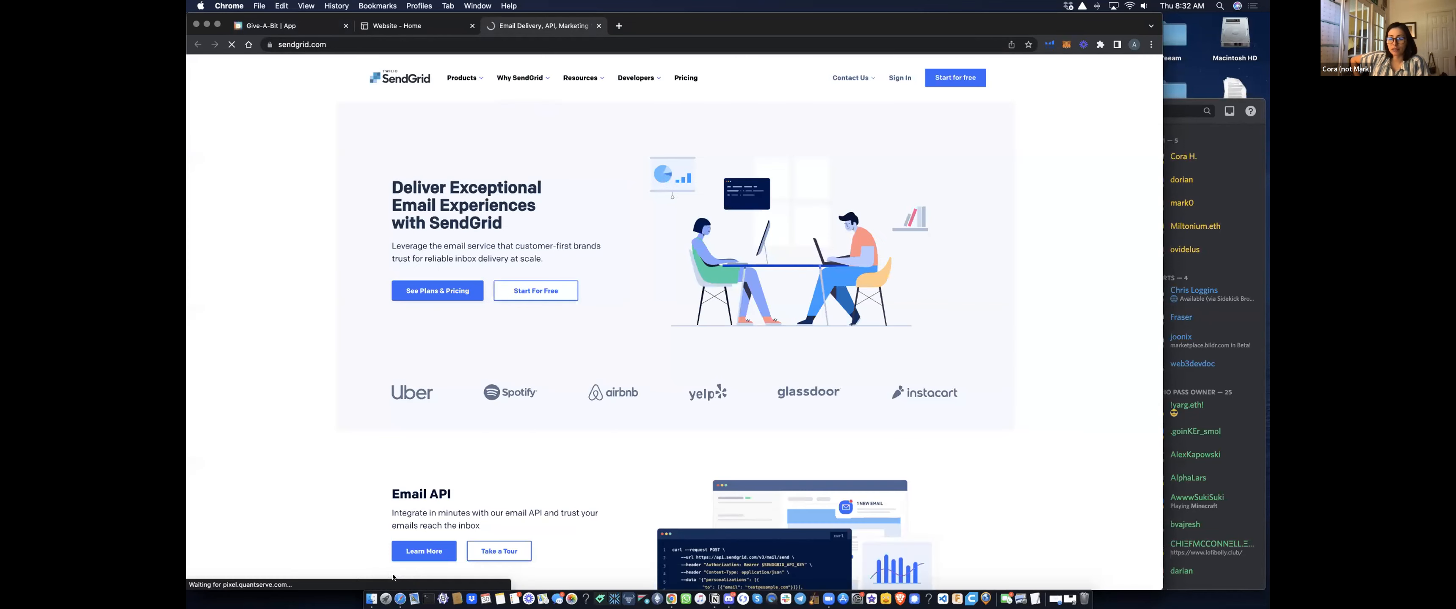
click(898, 76)
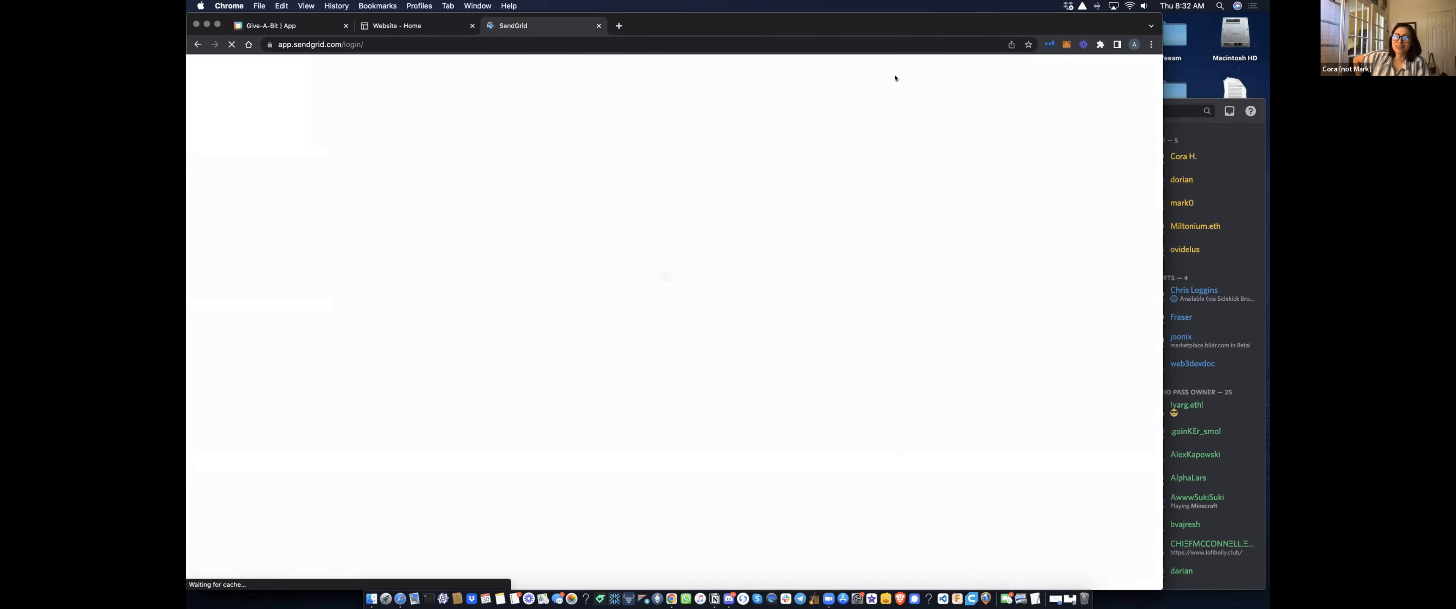
- Switch to the empty Safari window and load sendgrid.com there
key(ctrl+Up)
click(610, 532)
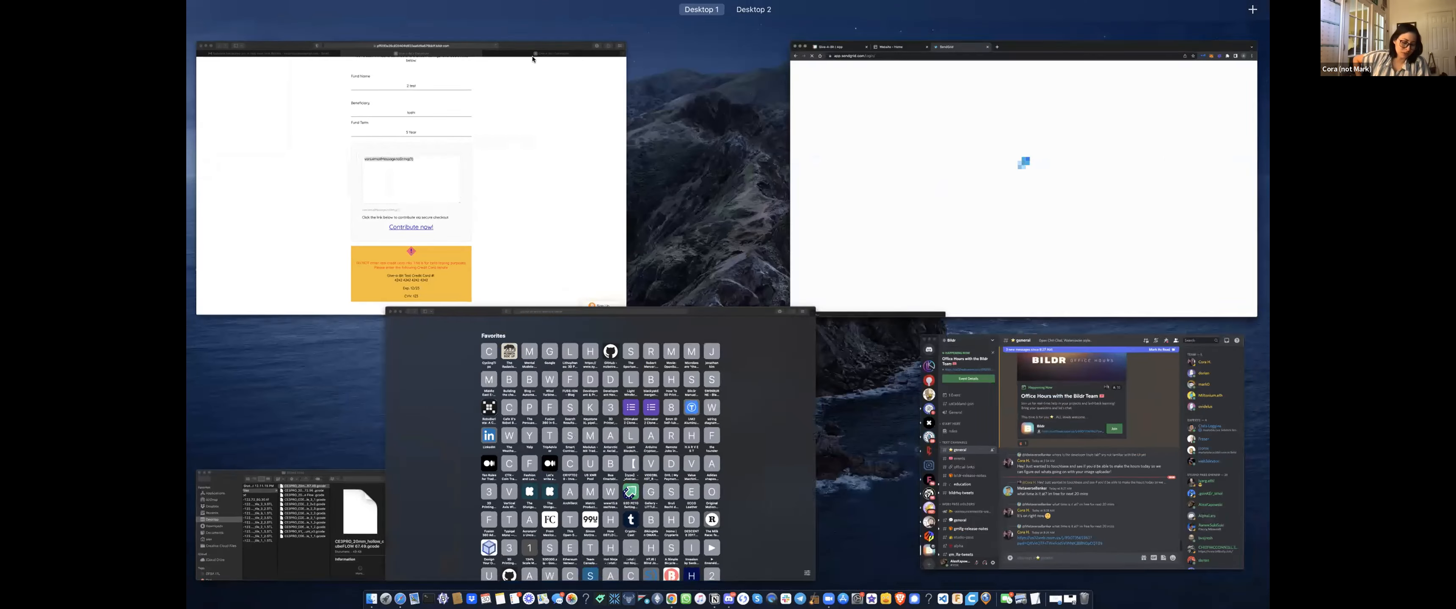
text(sen)
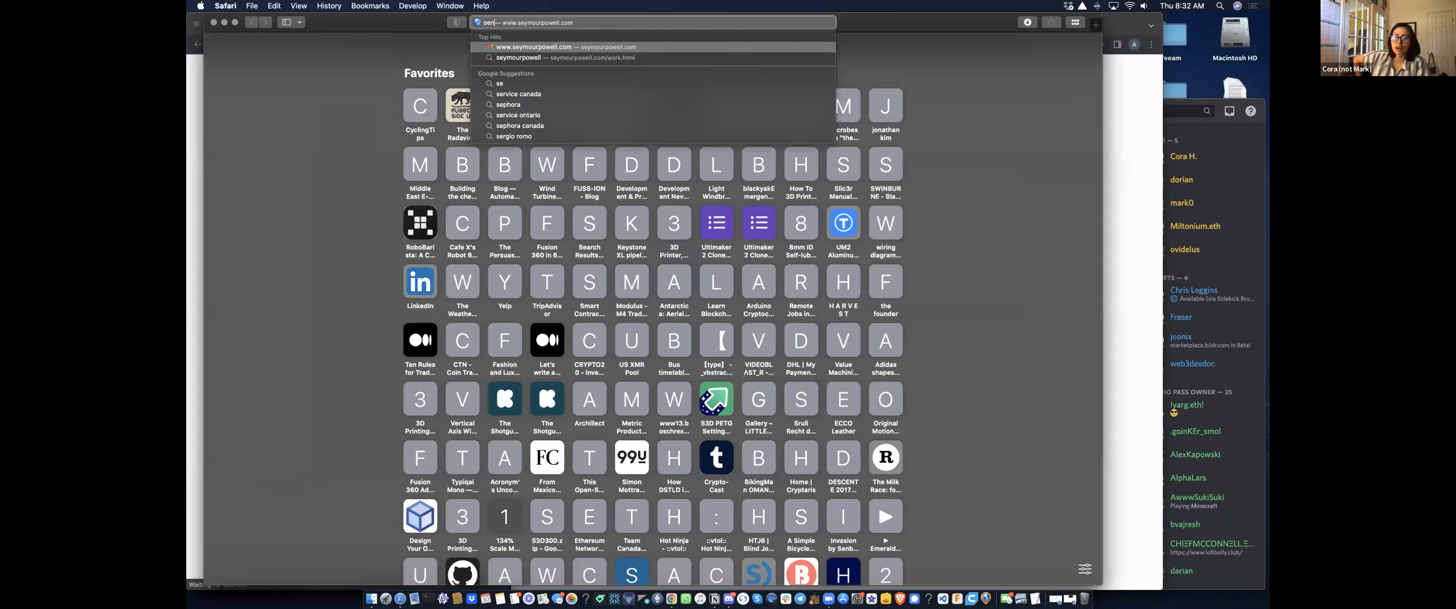
text(dgrid.com)
key(Return)
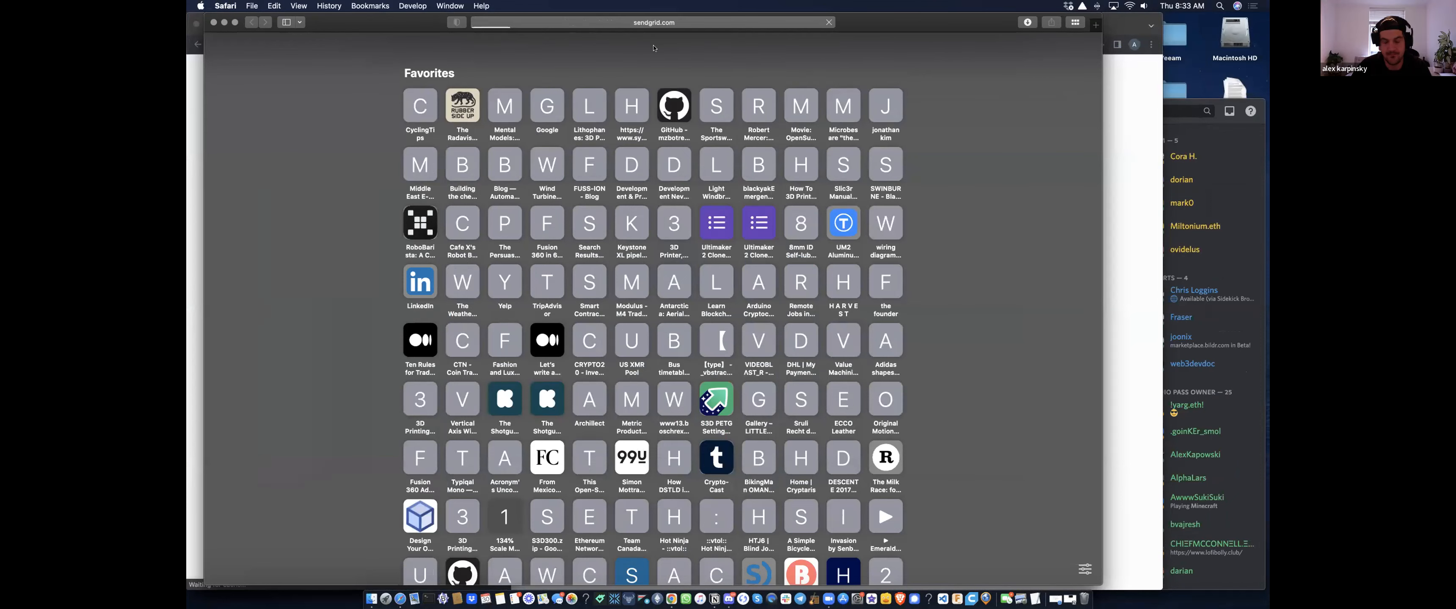
- Move the Safari window aside and return to the Give-A-Bit project in Chrome
drag(905, 24, 1063, 24)
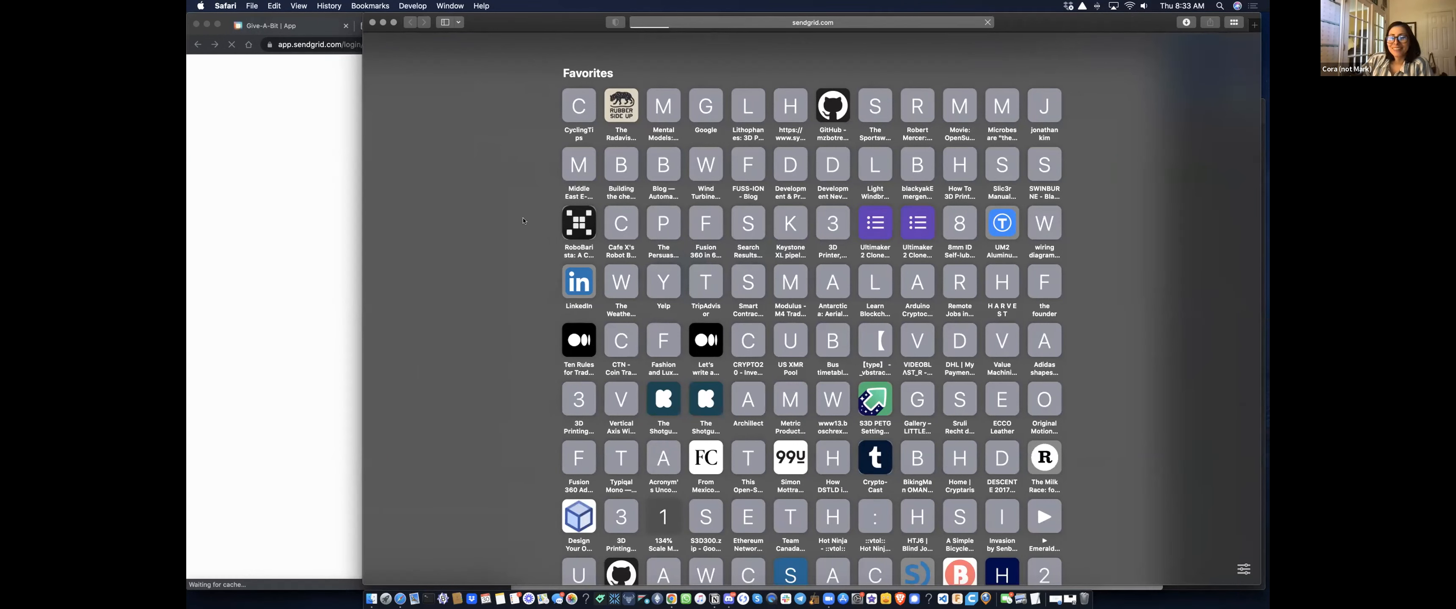
scroll(557, 228, down, 3)
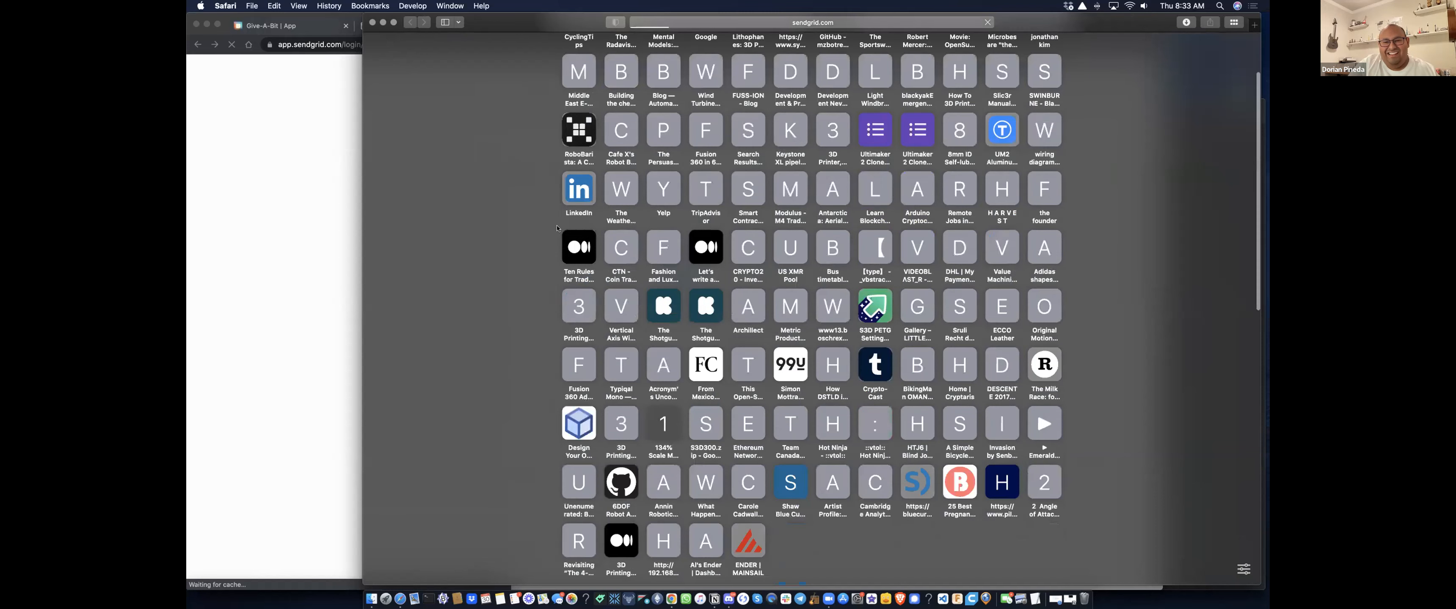
click(287, 204)
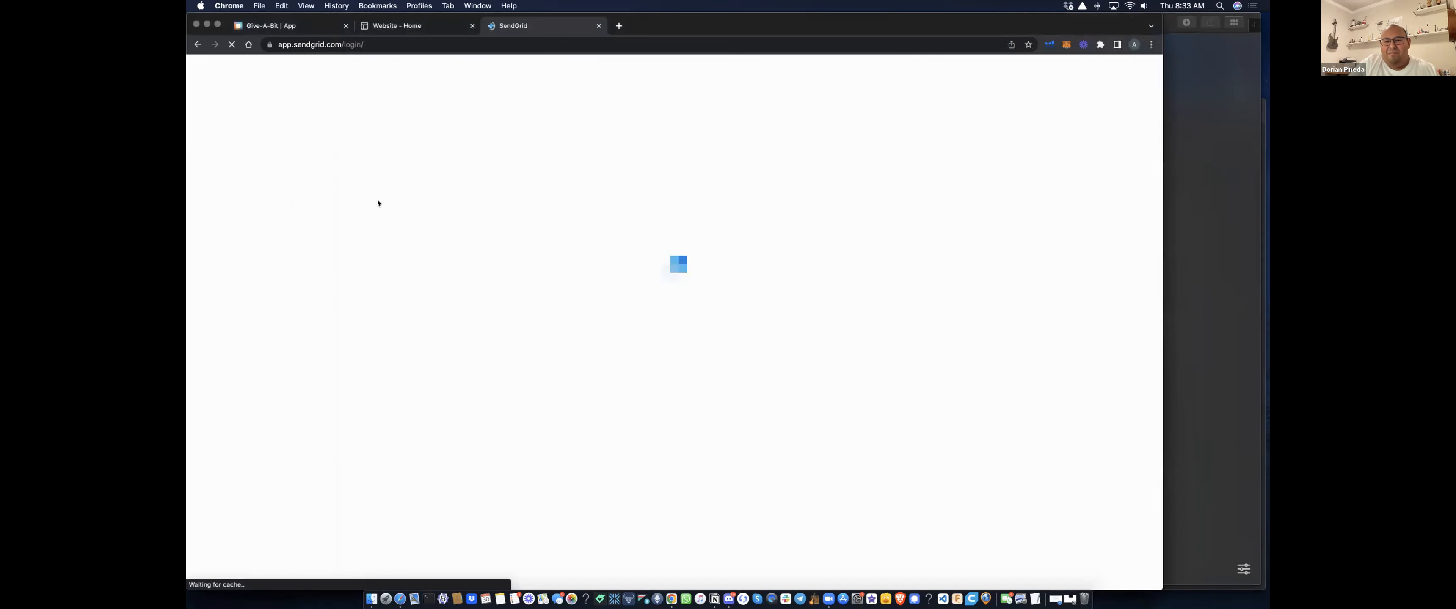
click(316, 25)
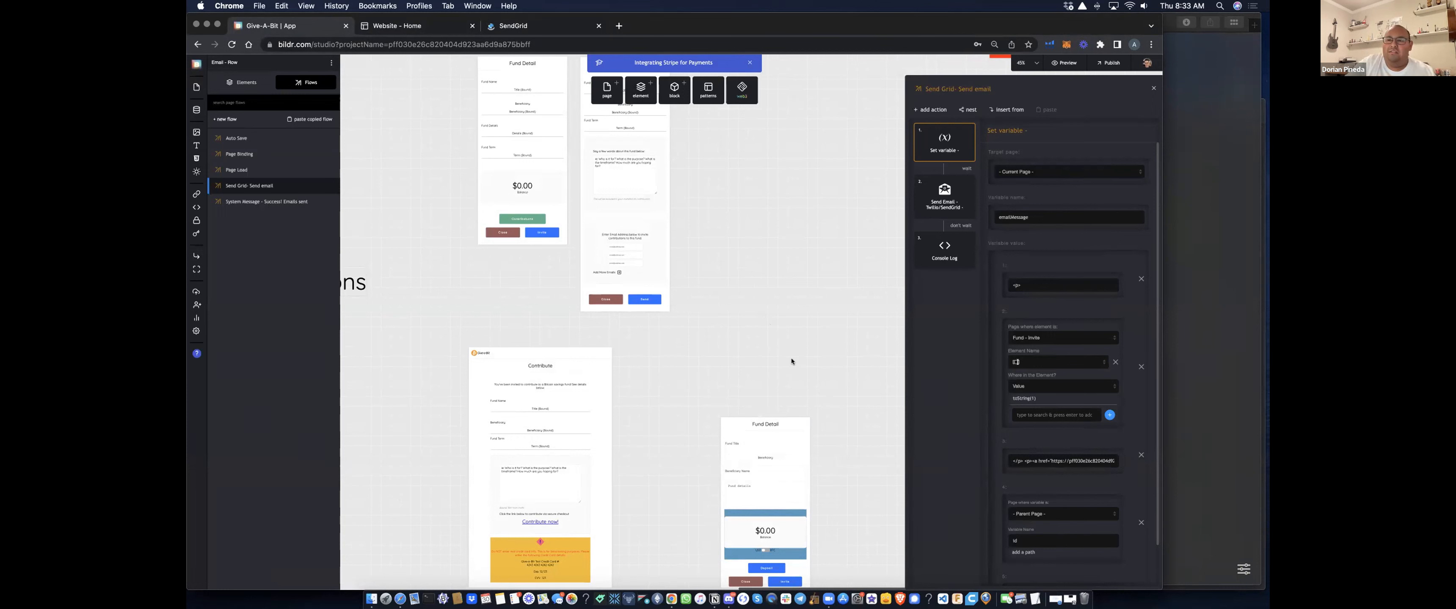
key(ctrl+Up)
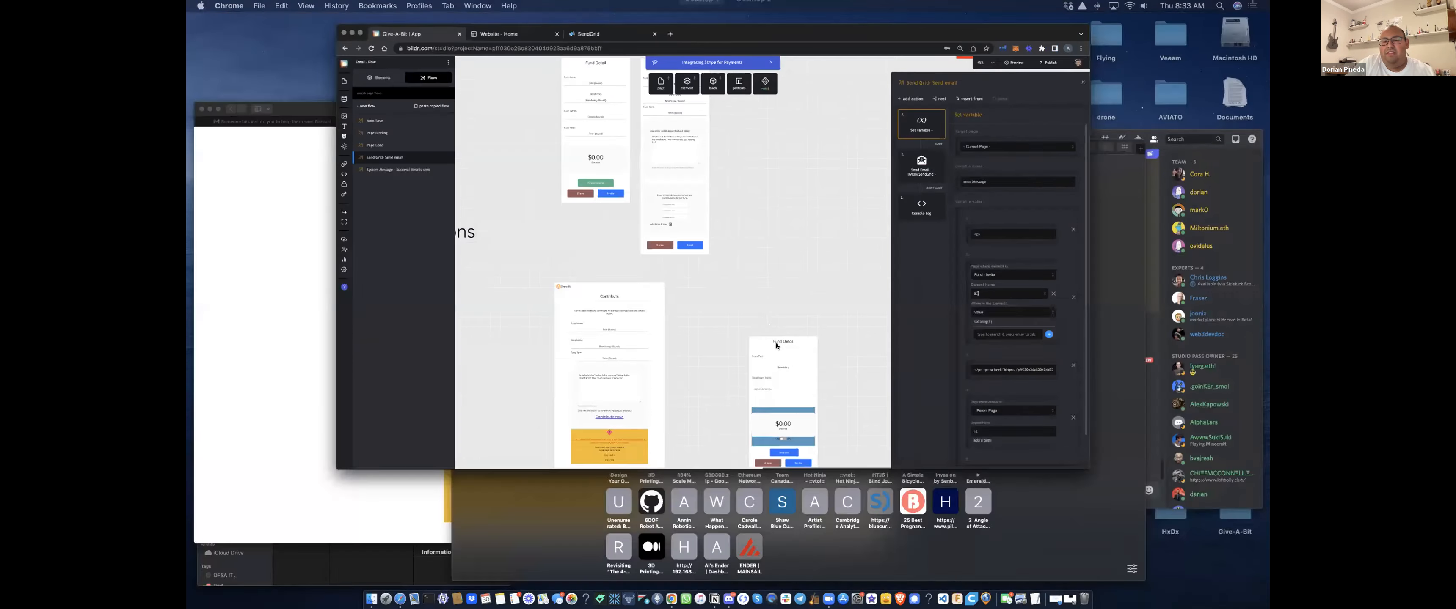
click(763, 164)
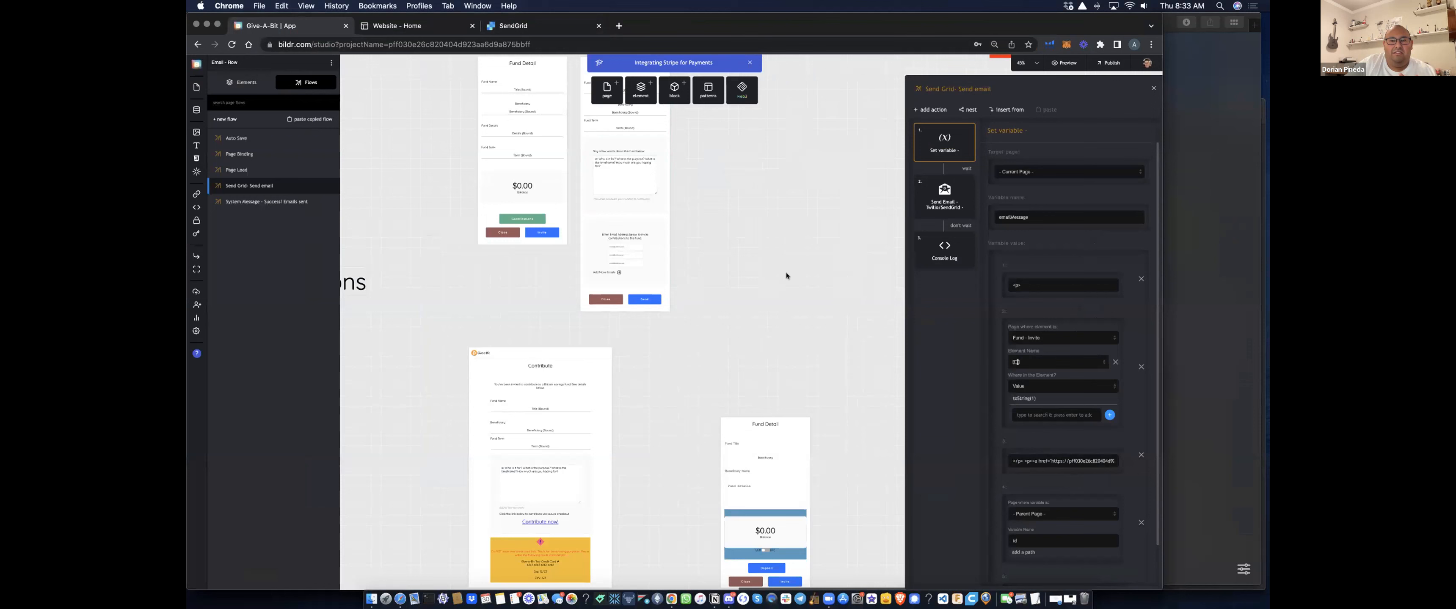
scroll(819, 418, up, 4)
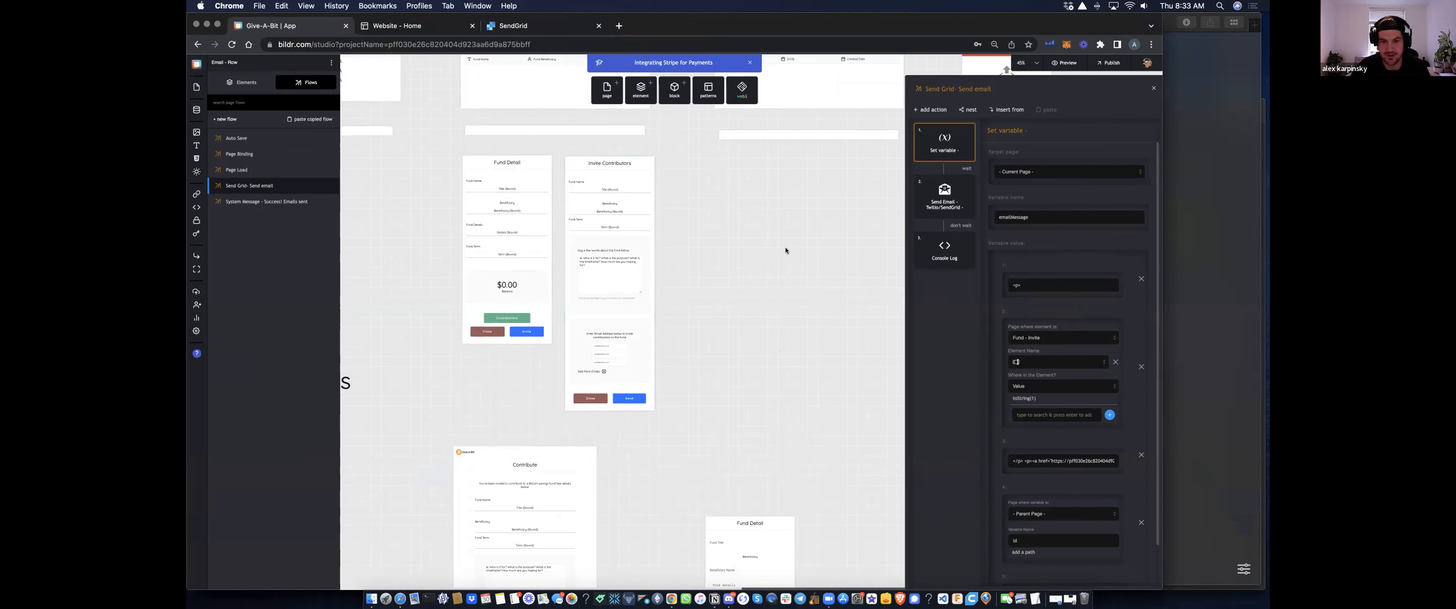
drag(786, 251, 724, 377)
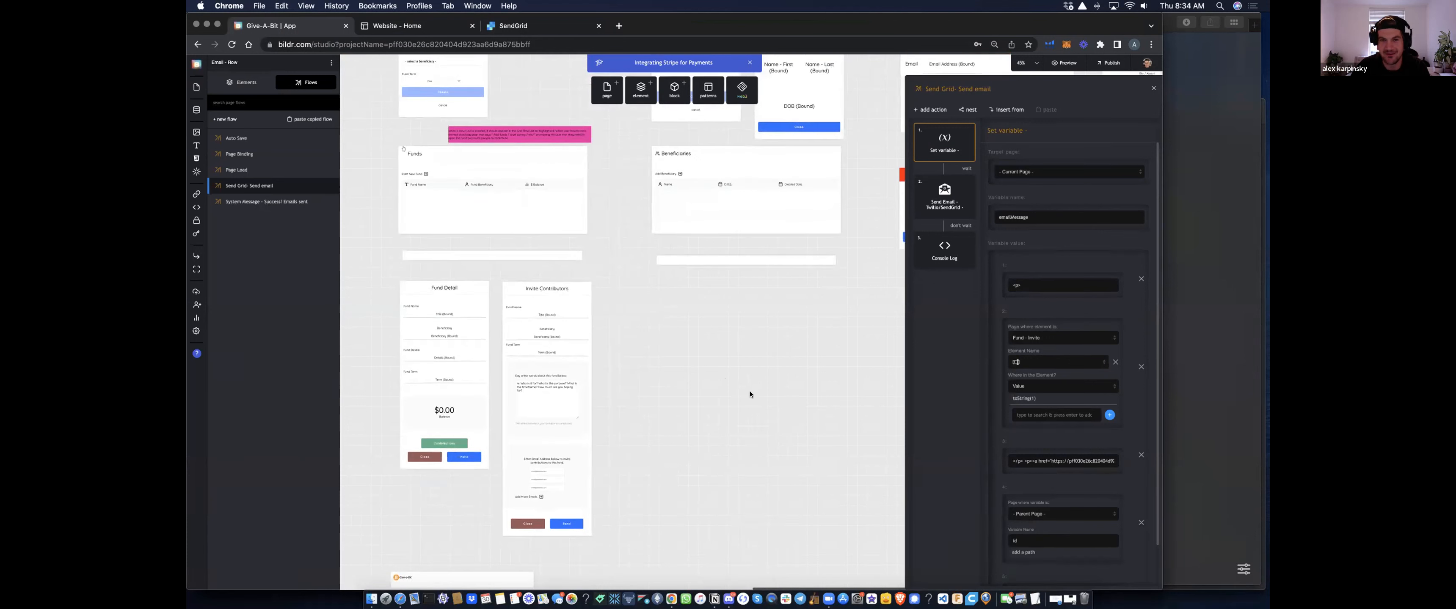
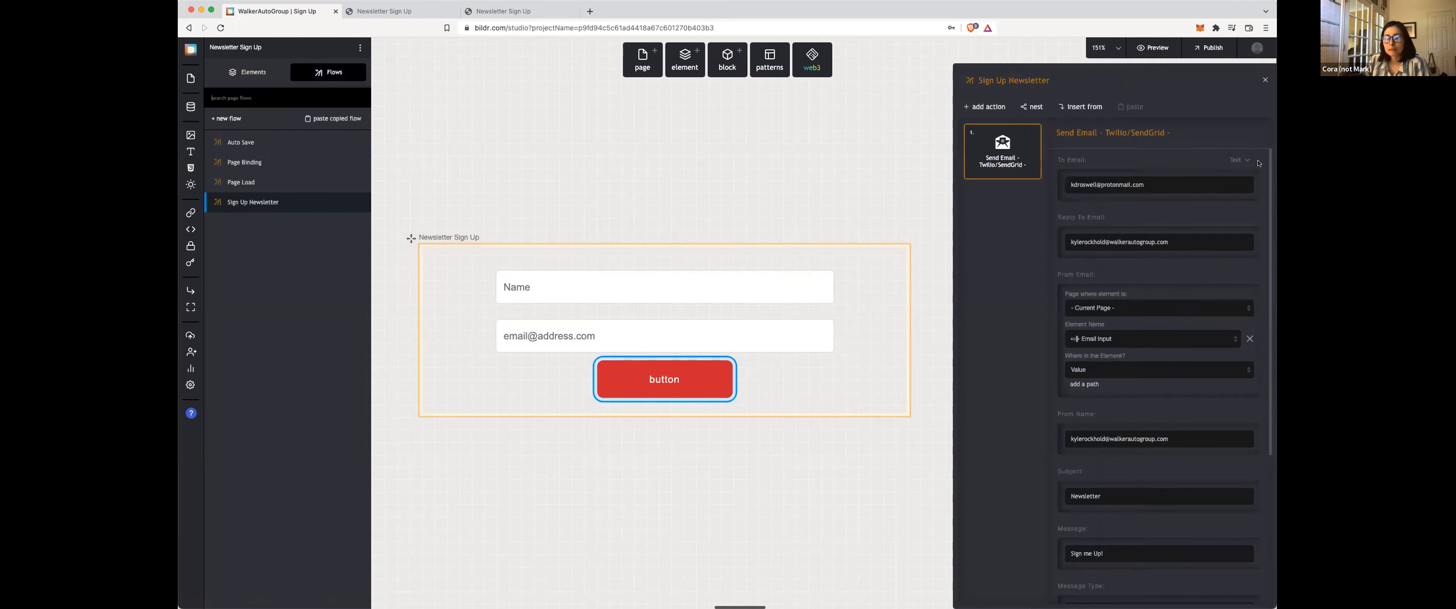
- In the Sign Up Newsletter flow's Send Email action, switch From Email to a Text value and copy the Reply To Email address into it
scroll(1154, 190, down, 1)
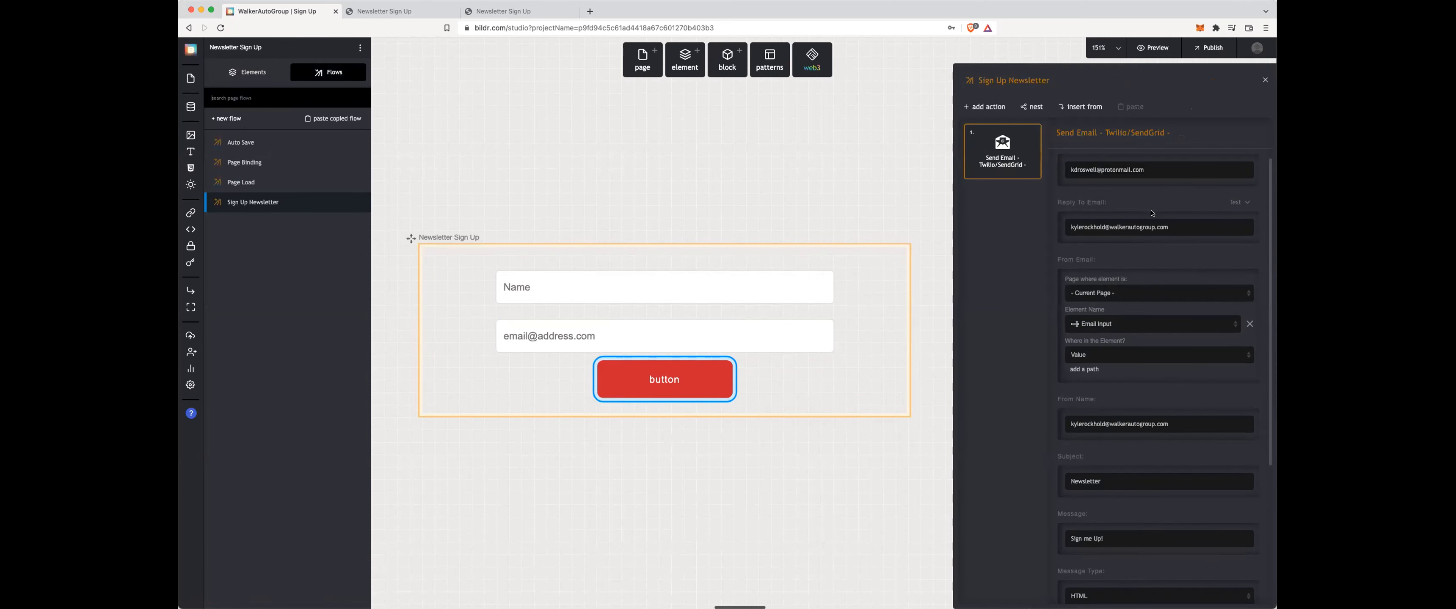
drag(1169, 227, 1028, 230)
click(1049, 229)
scroll(1074, 240, down, 1)
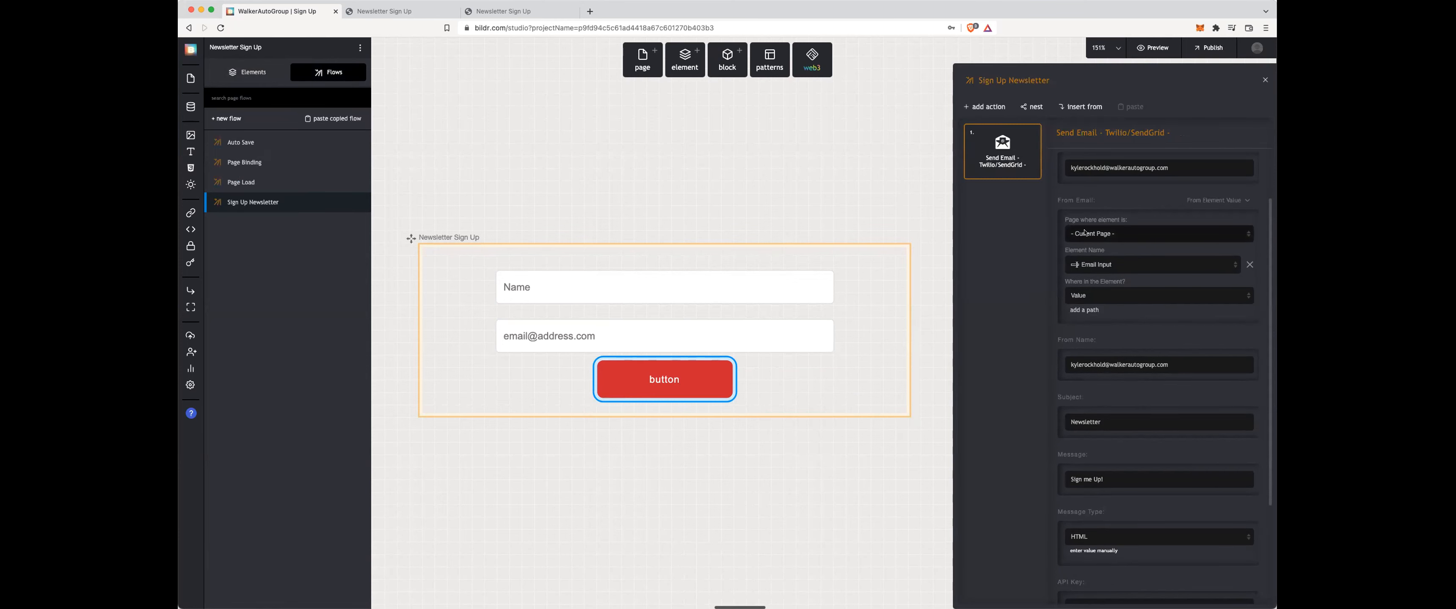
scroll(1111, 292, up, 1)
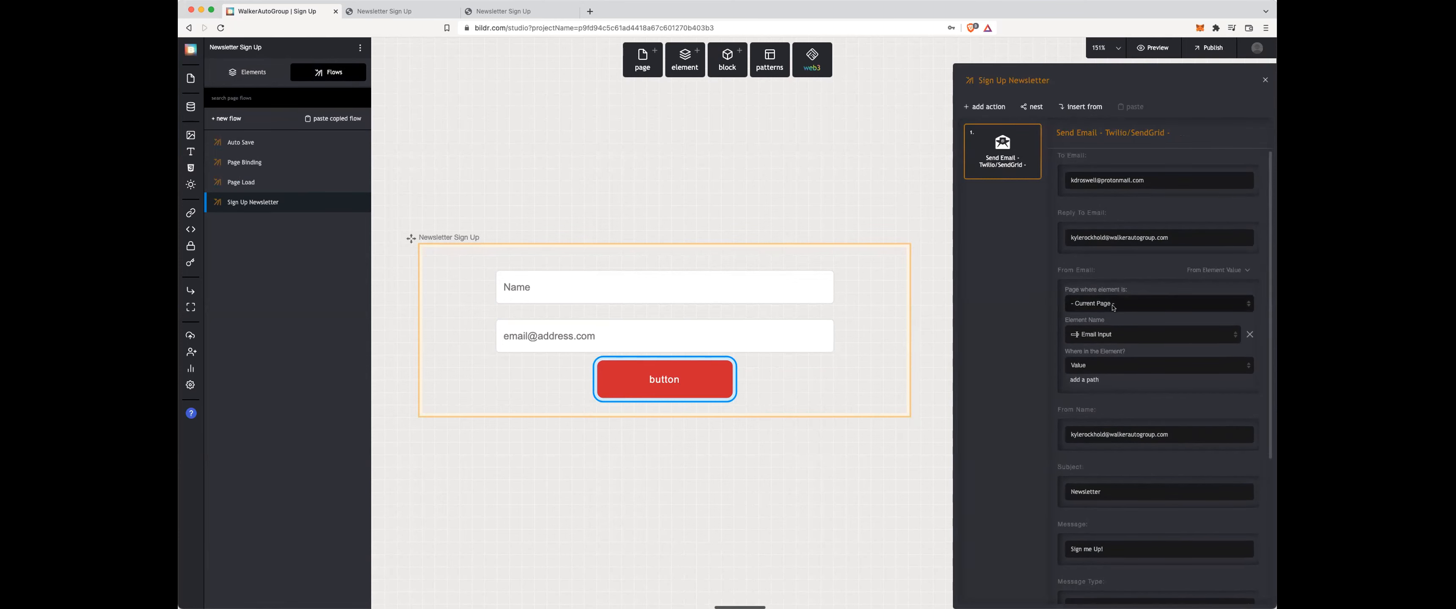
scroll(1121, 303, up, 1)
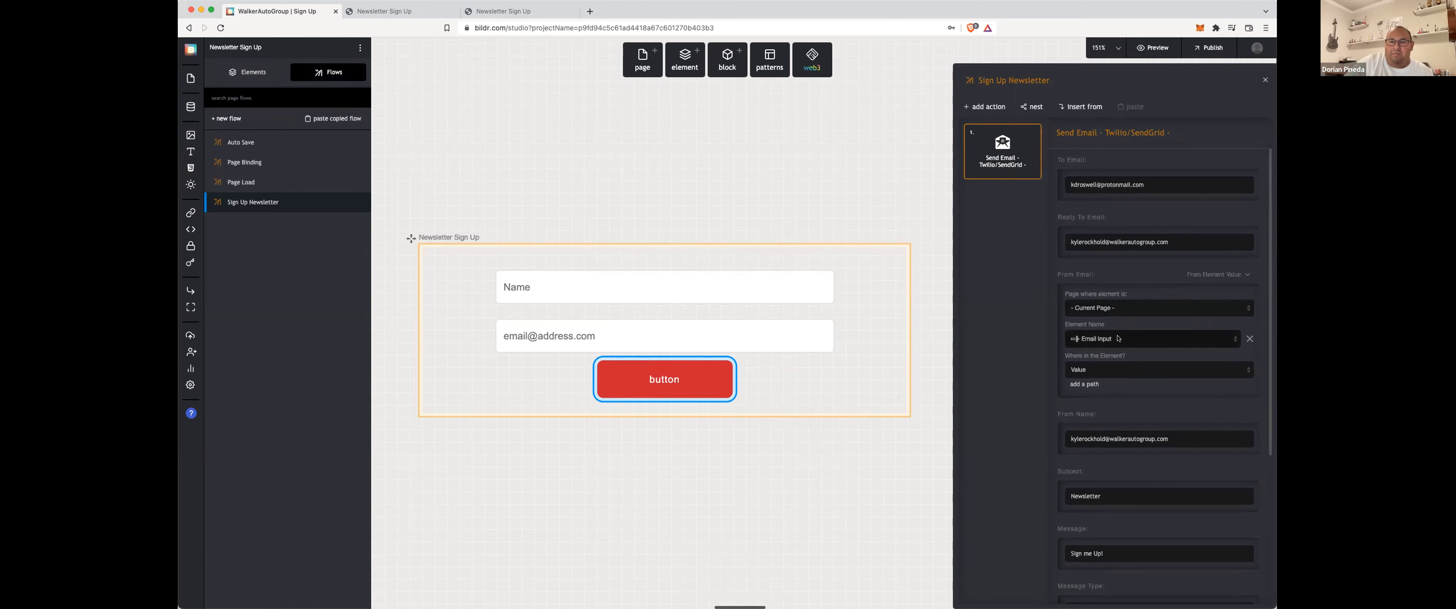
click(1191, 276)
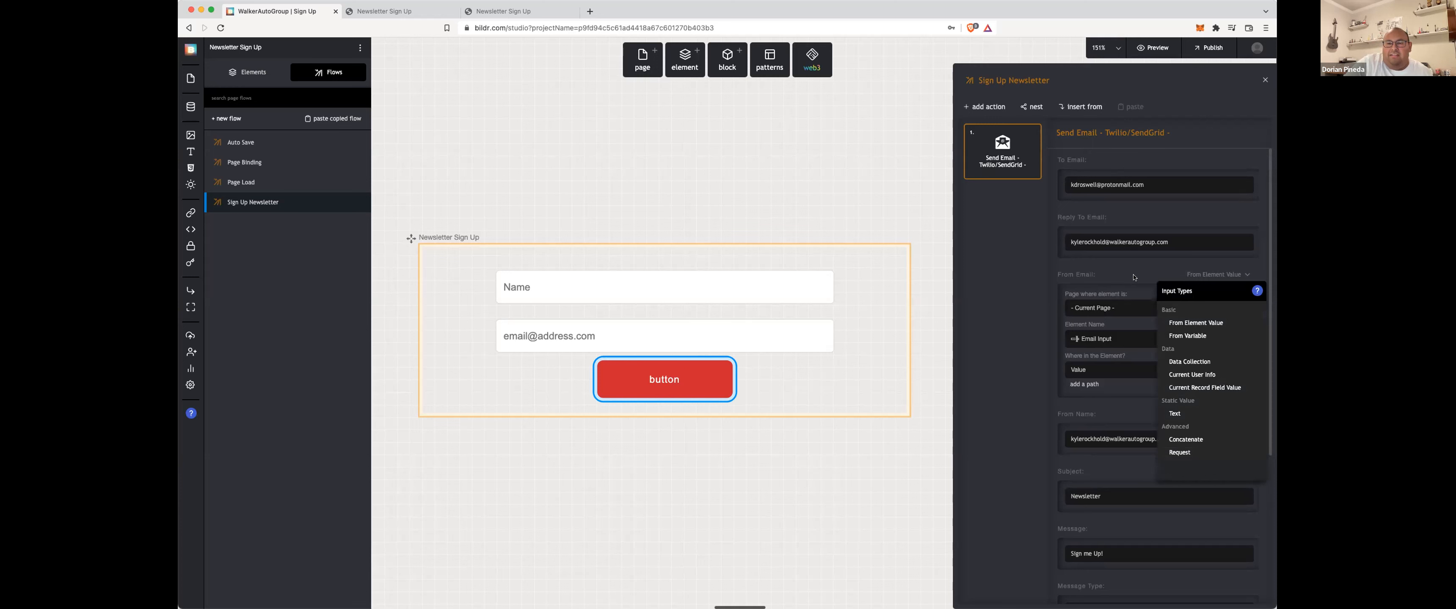
click(1193, 415)
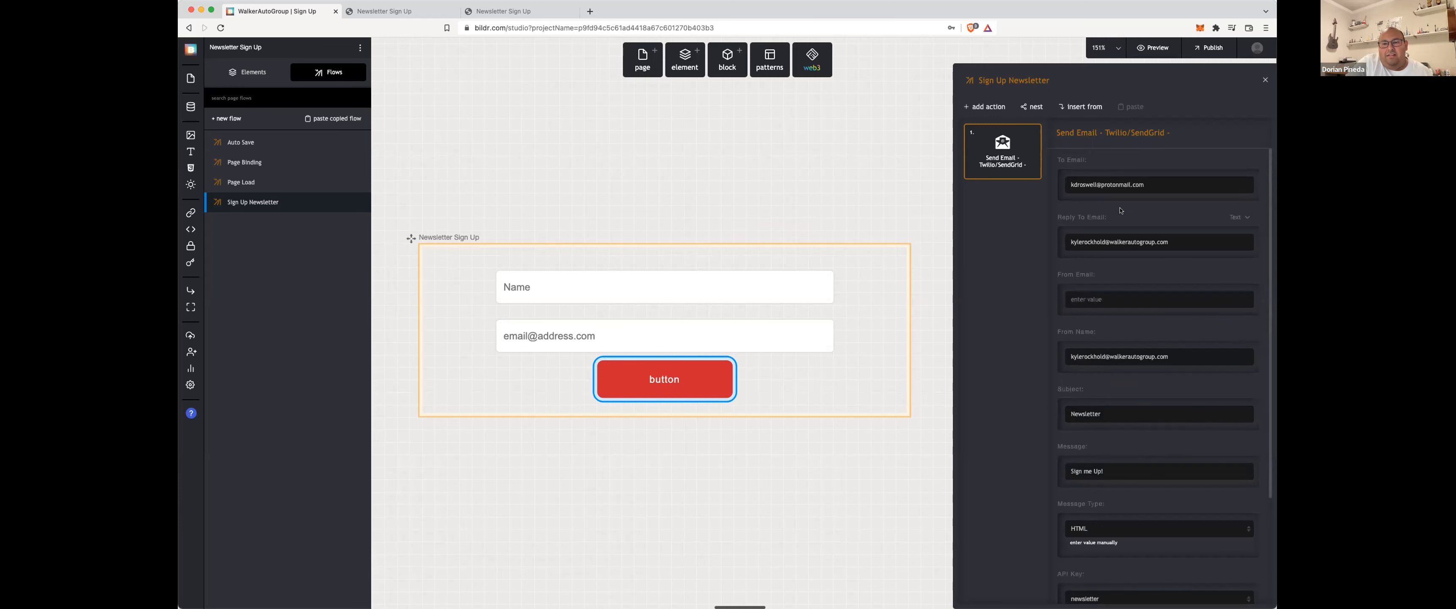
drag(1070, 243, 1190, 245)
key(super+c)
click(1154, 301)
key(super+v)
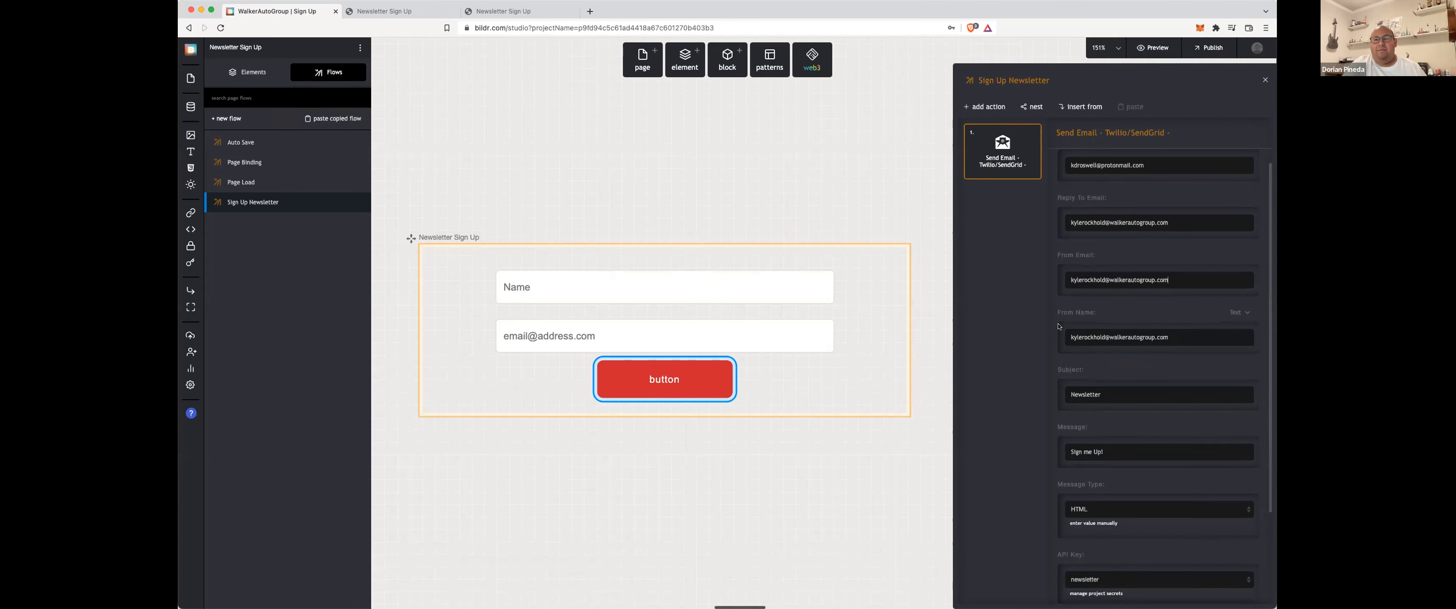
- Replace the From Name of the Send Email action with "Walker Auto Group"
scroll(1063, 333, down, 1)
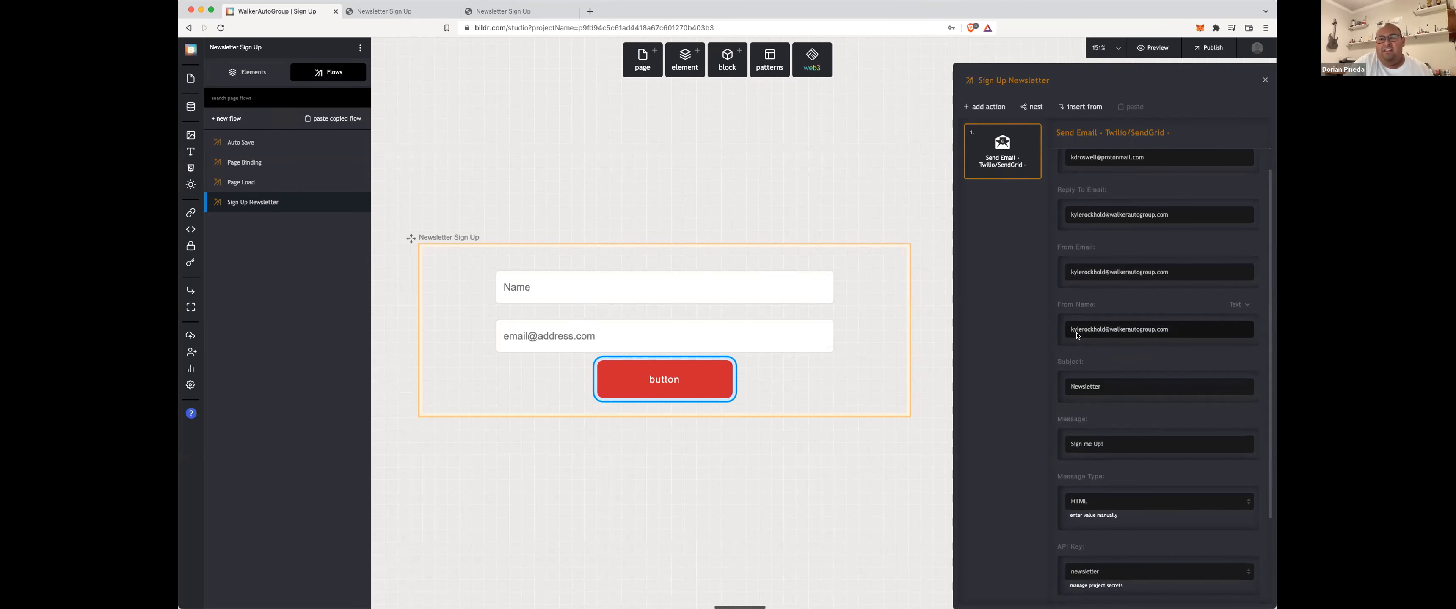
scroll(1066, 339, down, 2)
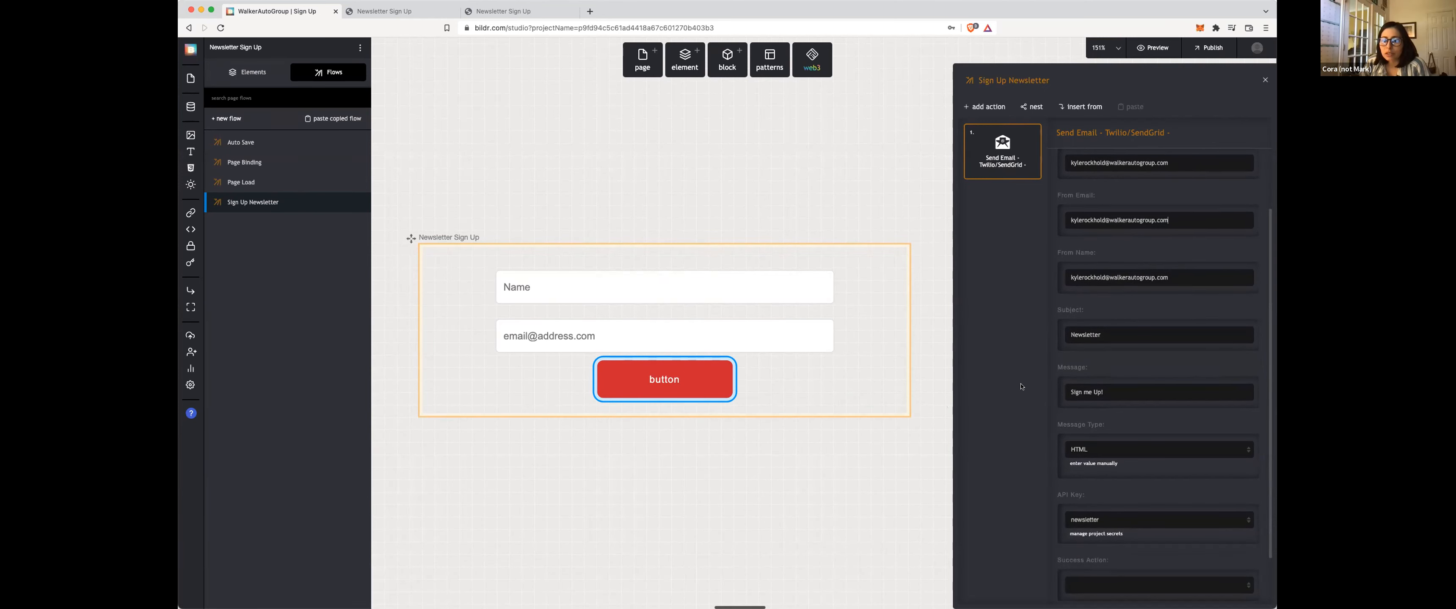
scroll(1115, 380, up, 2)
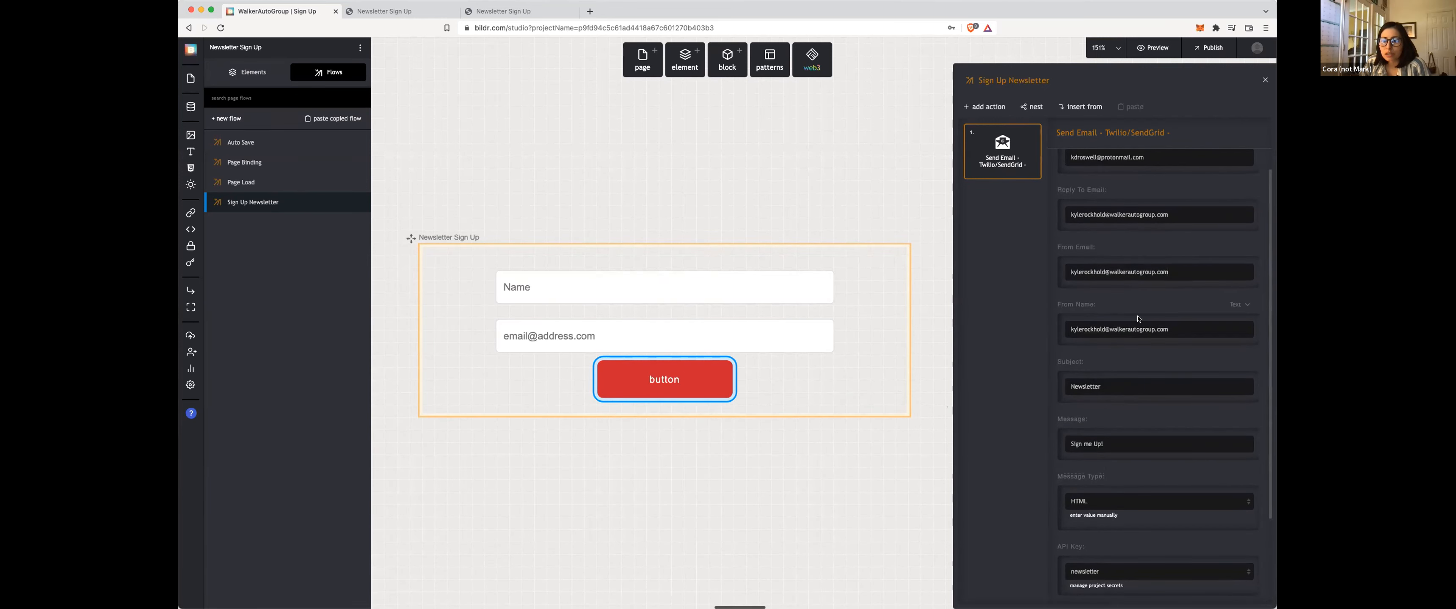
drag(1171, 329, 1050, 333)
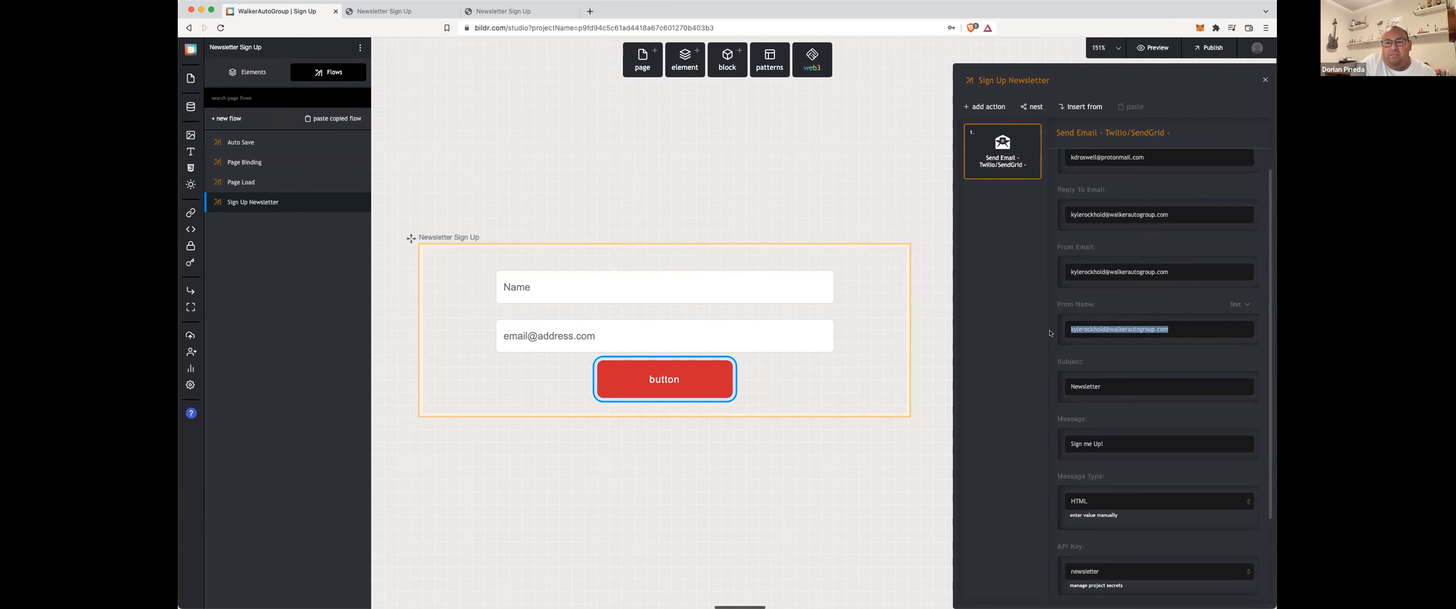
key(BackSpace)
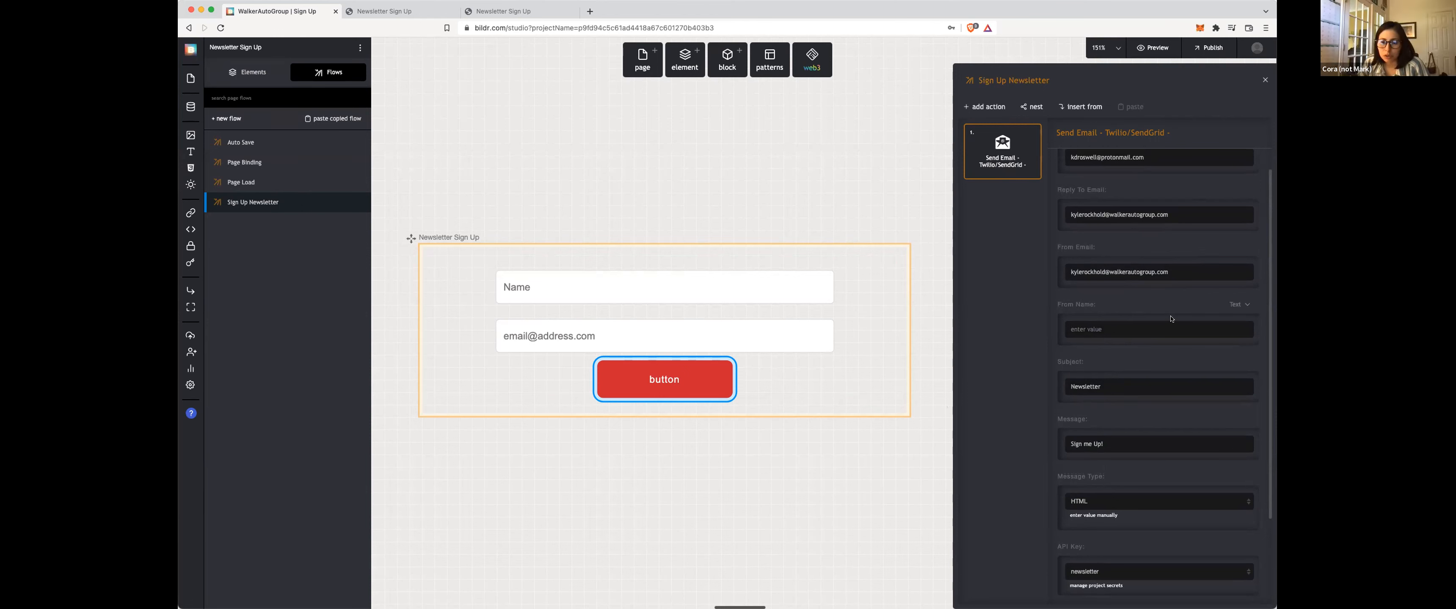
text(Walker)
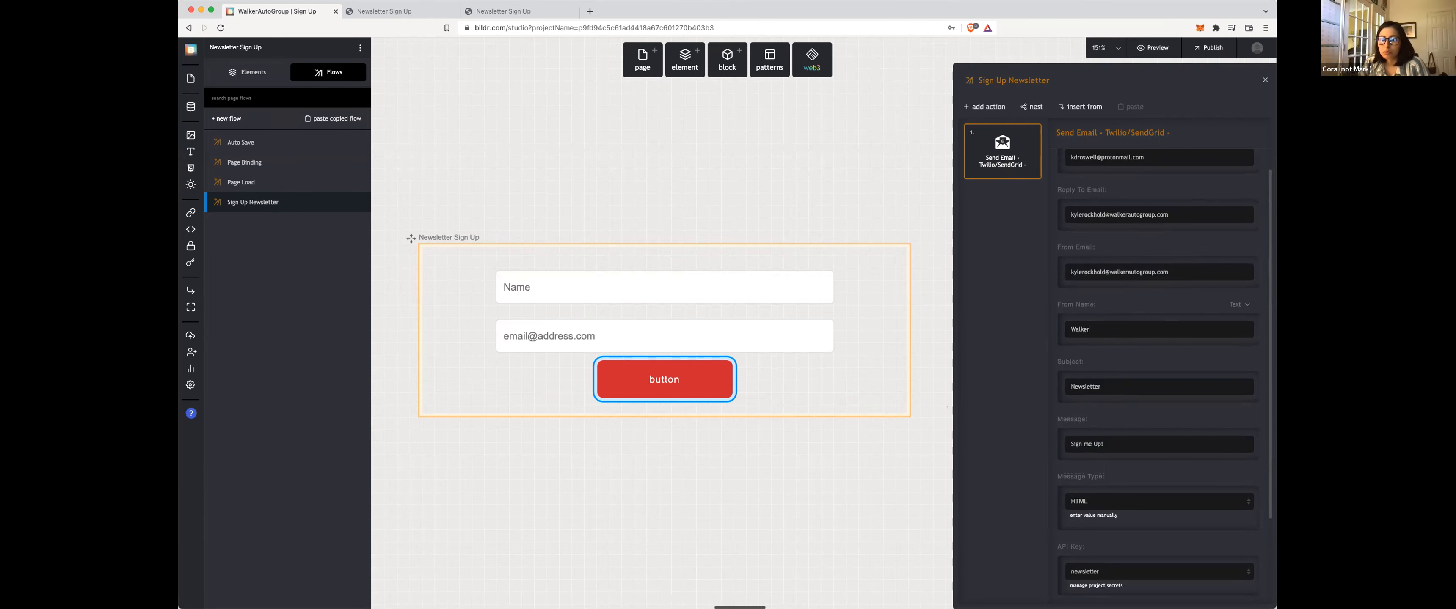
text( AUt)
text(to Group)
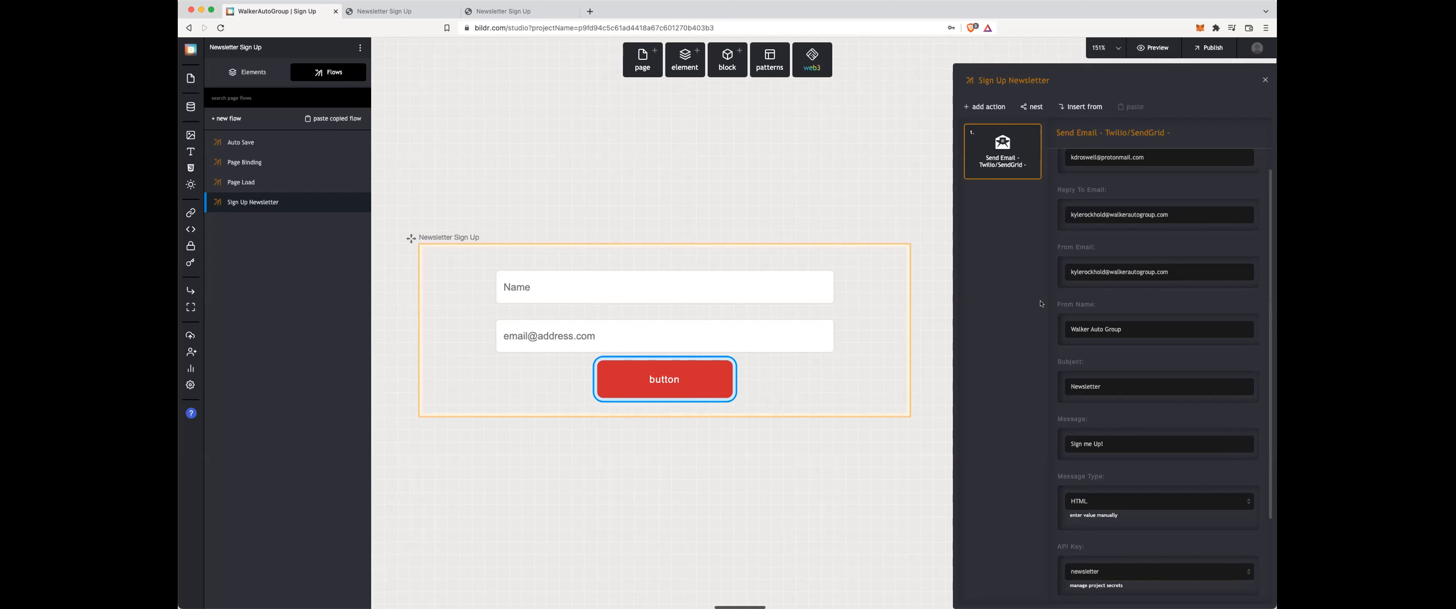
- Review the Send Email action's remaining settings and its To Email recipient, and look at the contact lists in SendGrid
scroll(1080, 328, down, 2)
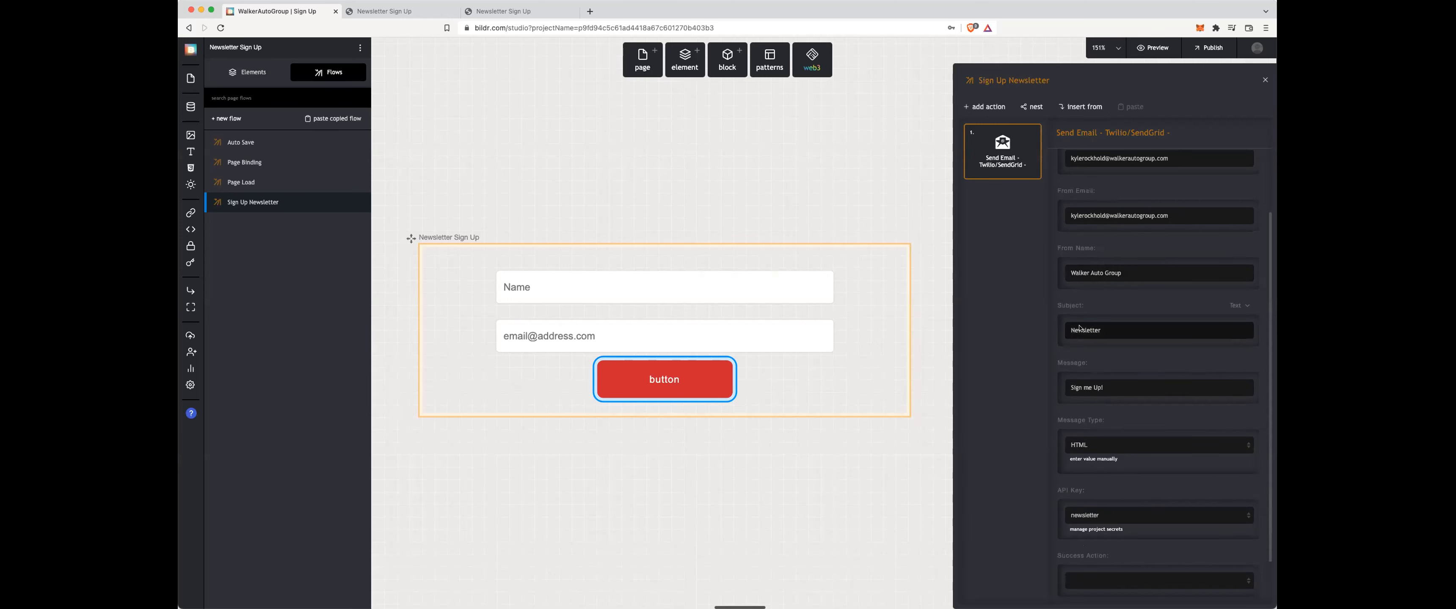
scroll(1079, 328, down, 2)
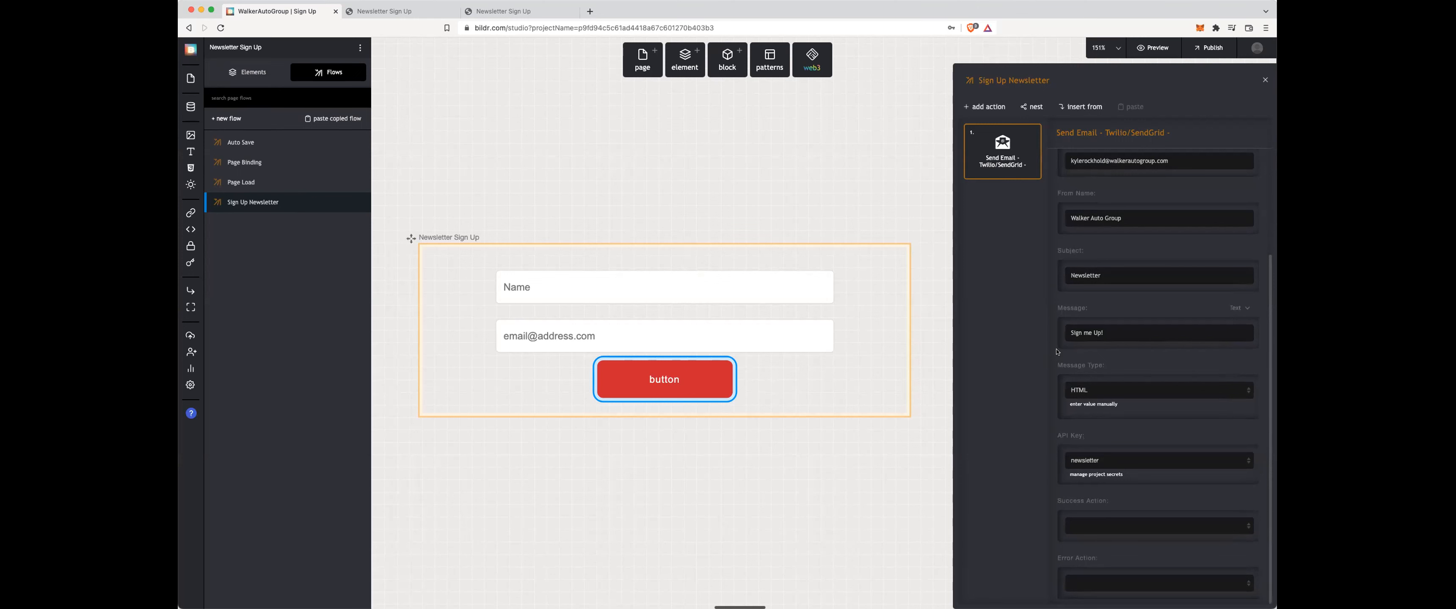
scroll(1069, 356, up, 3)
scroll(1069, 357, up, 2)
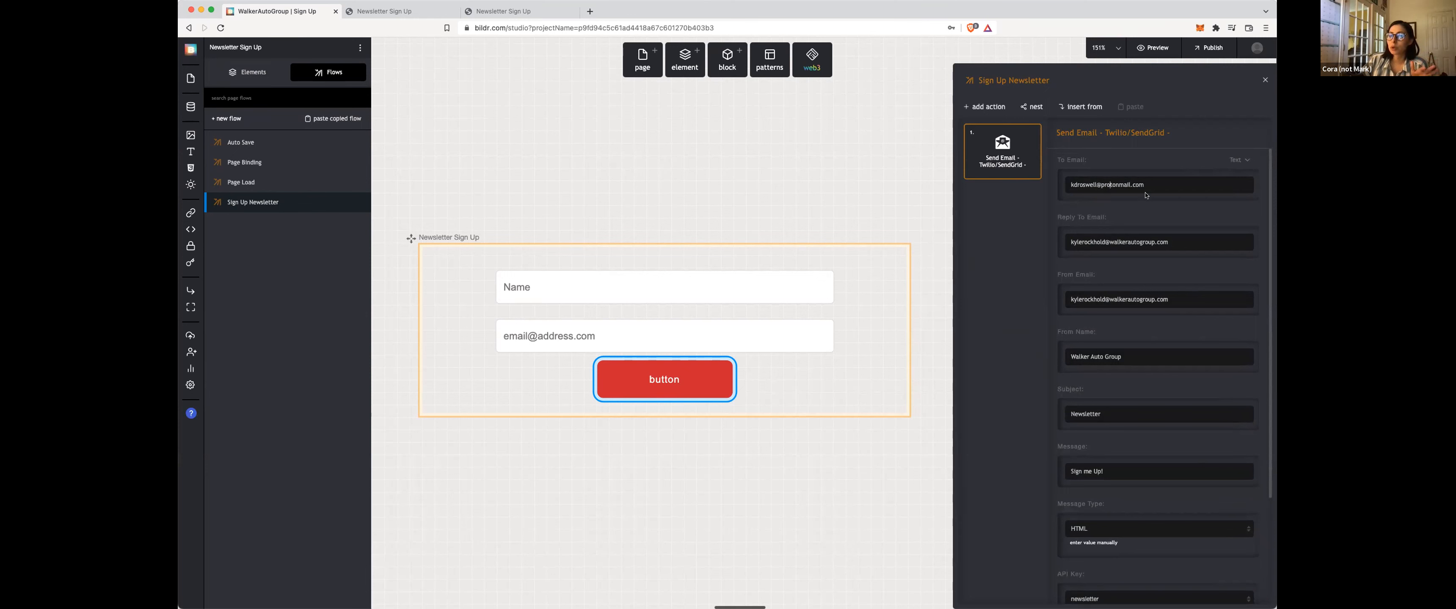
drag(1143, 186, 1036, 187)
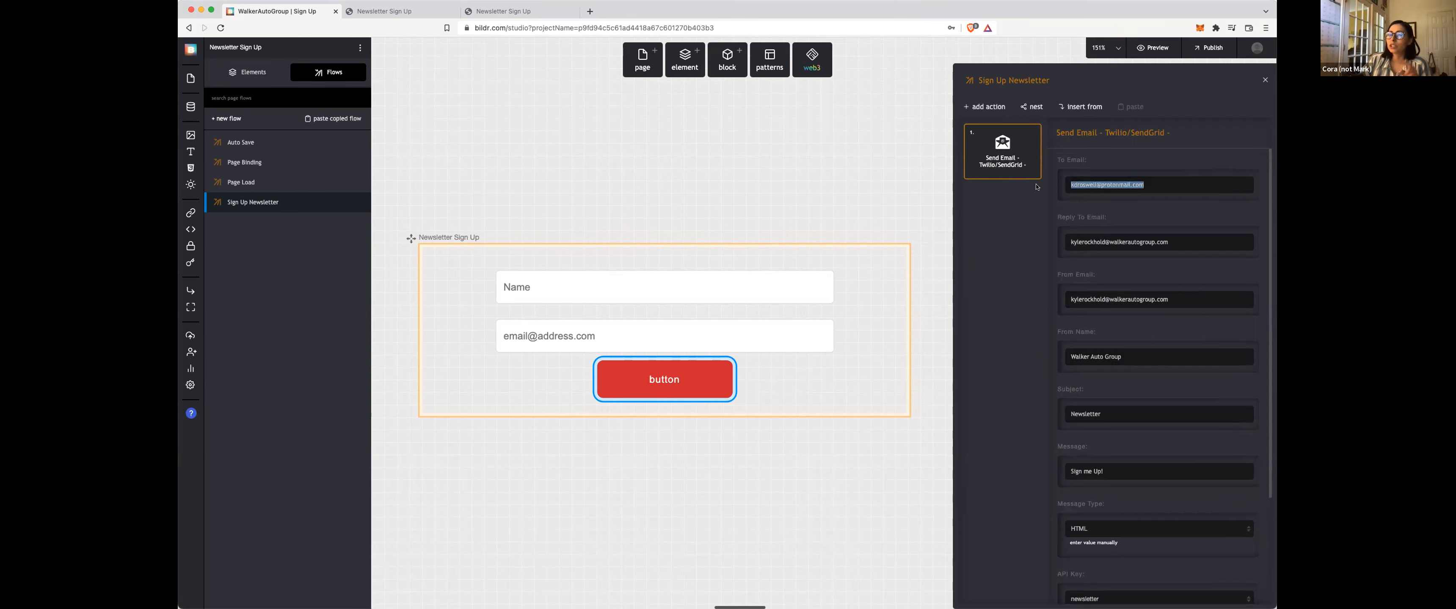
click(1097, 192)
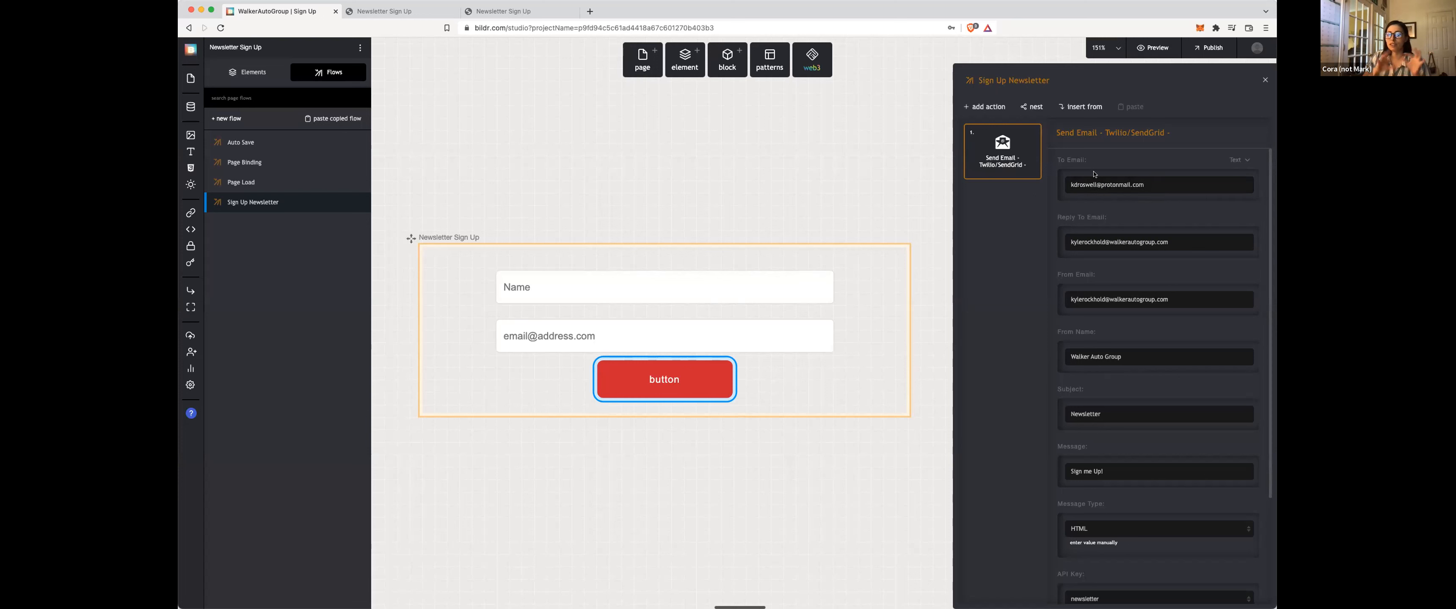
drag(1146, 185, 1038, 185)
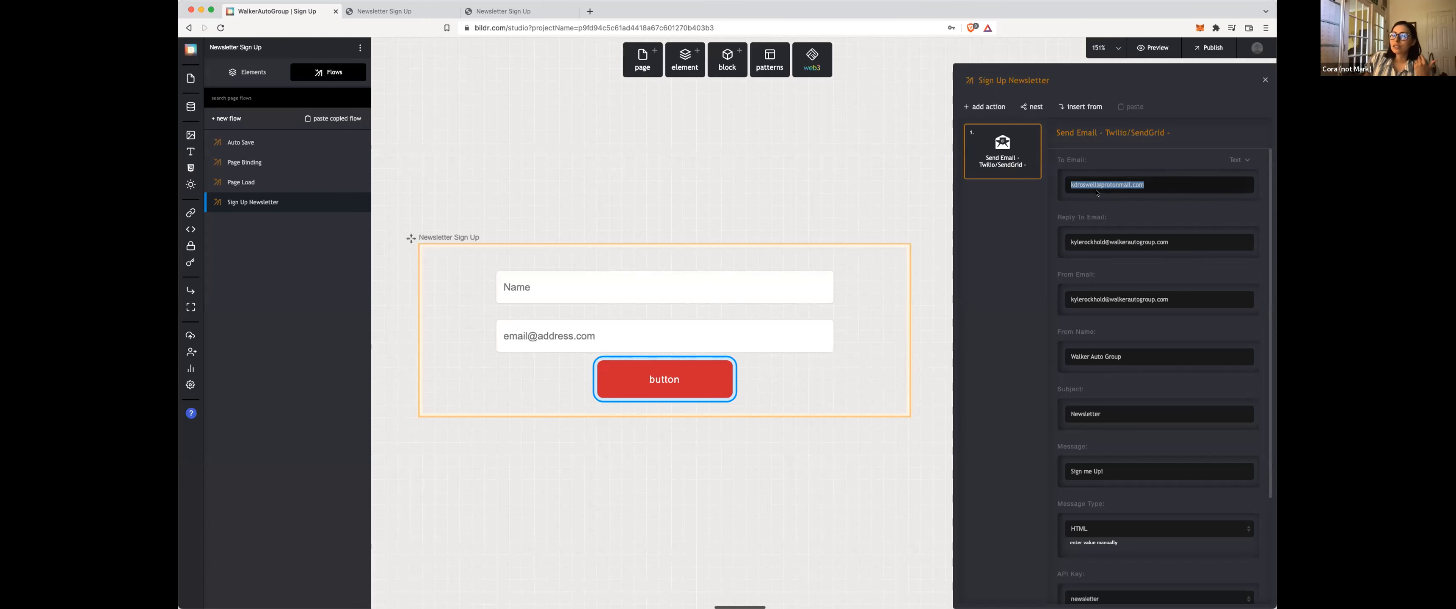
click(1049, 210)
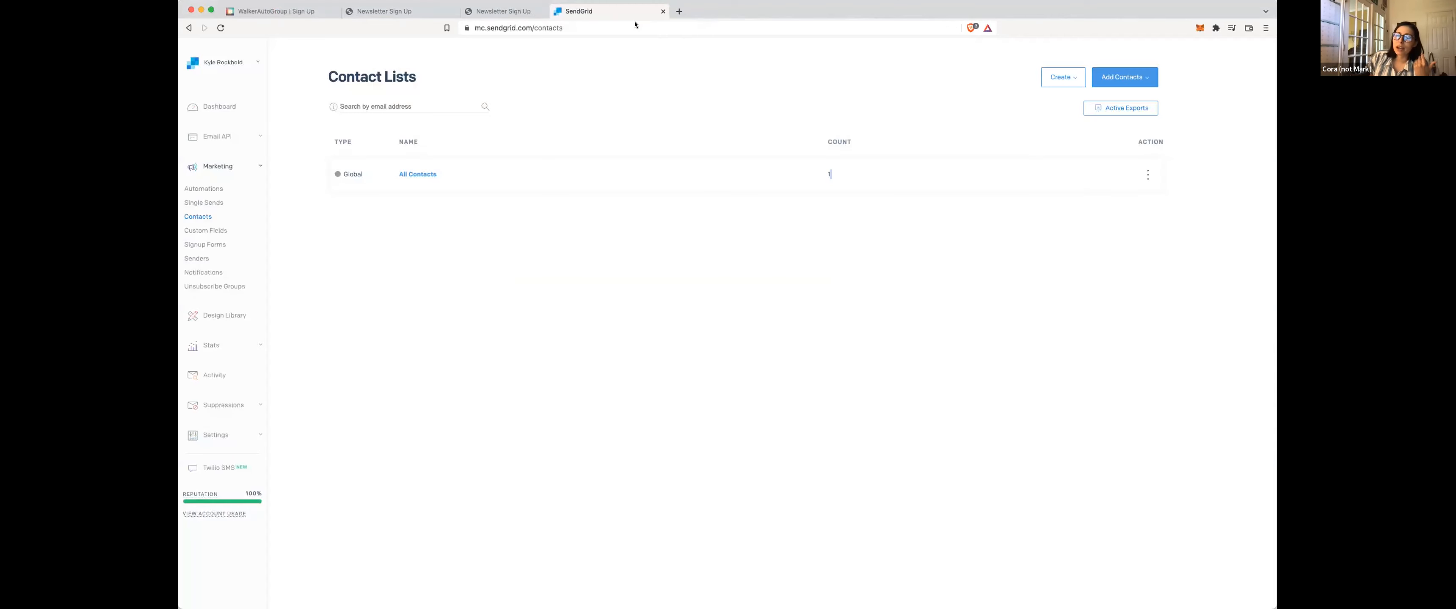
- Back in the newsletter flow, clear the fixed To Email address and take it from the value of the current page's Email Input element
click(272, 15)
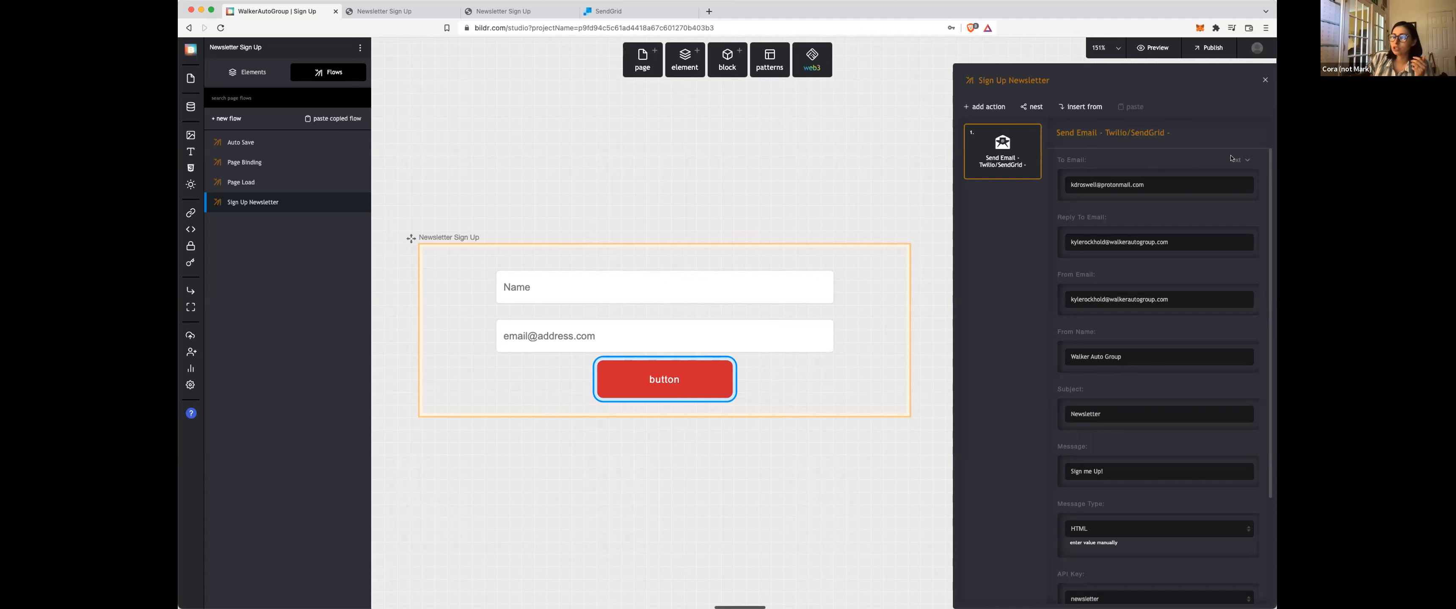
triple_click(1072, 187)
key(BackSpace)
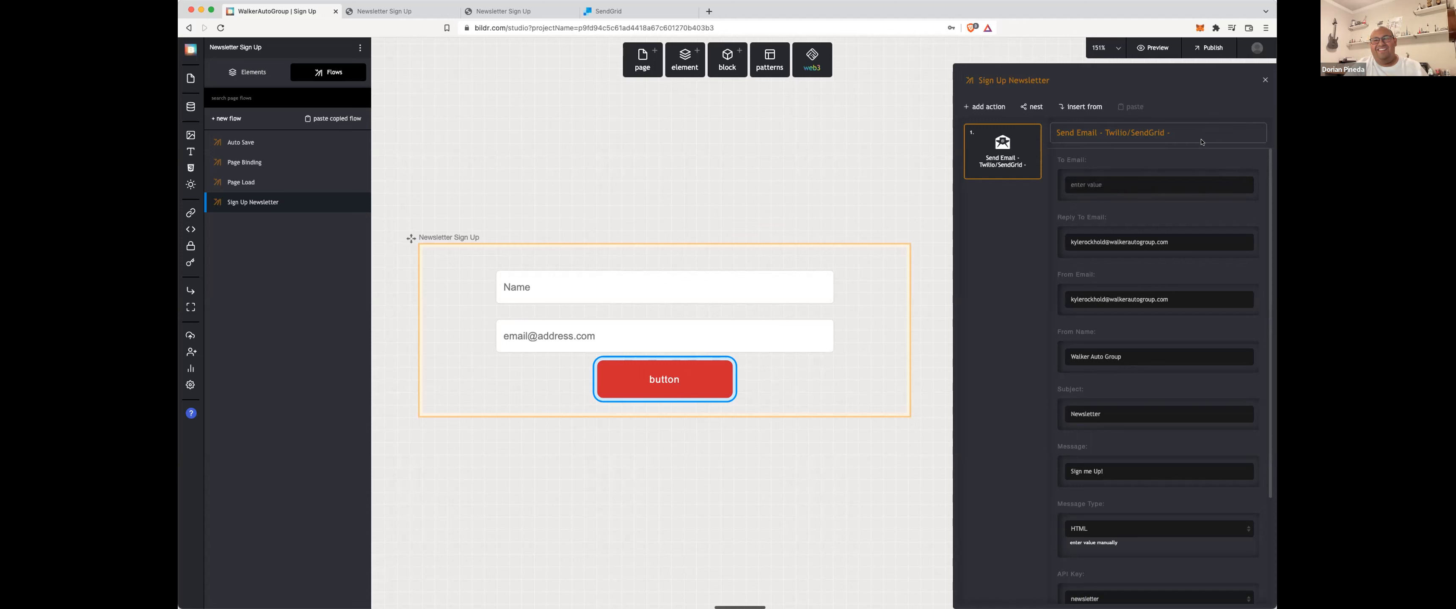
click(1233, 160)
click(1216, 208)
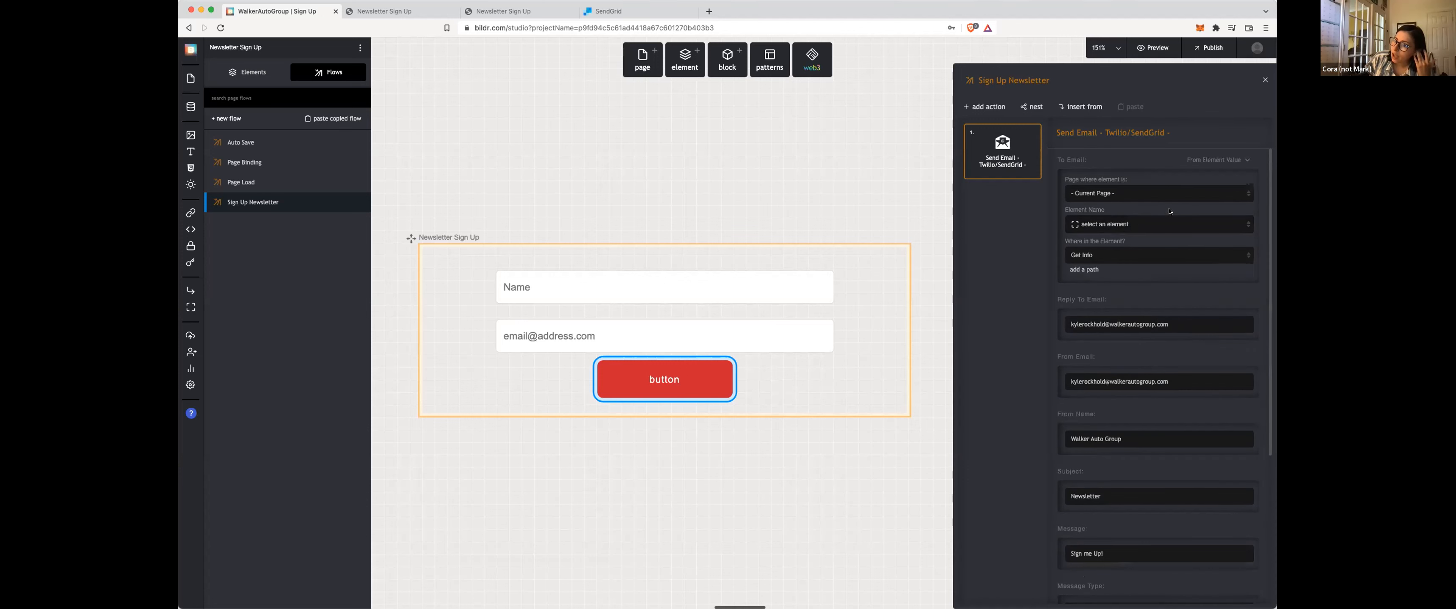
click(1150, 223)
scroll(1147, 282, down, 1)
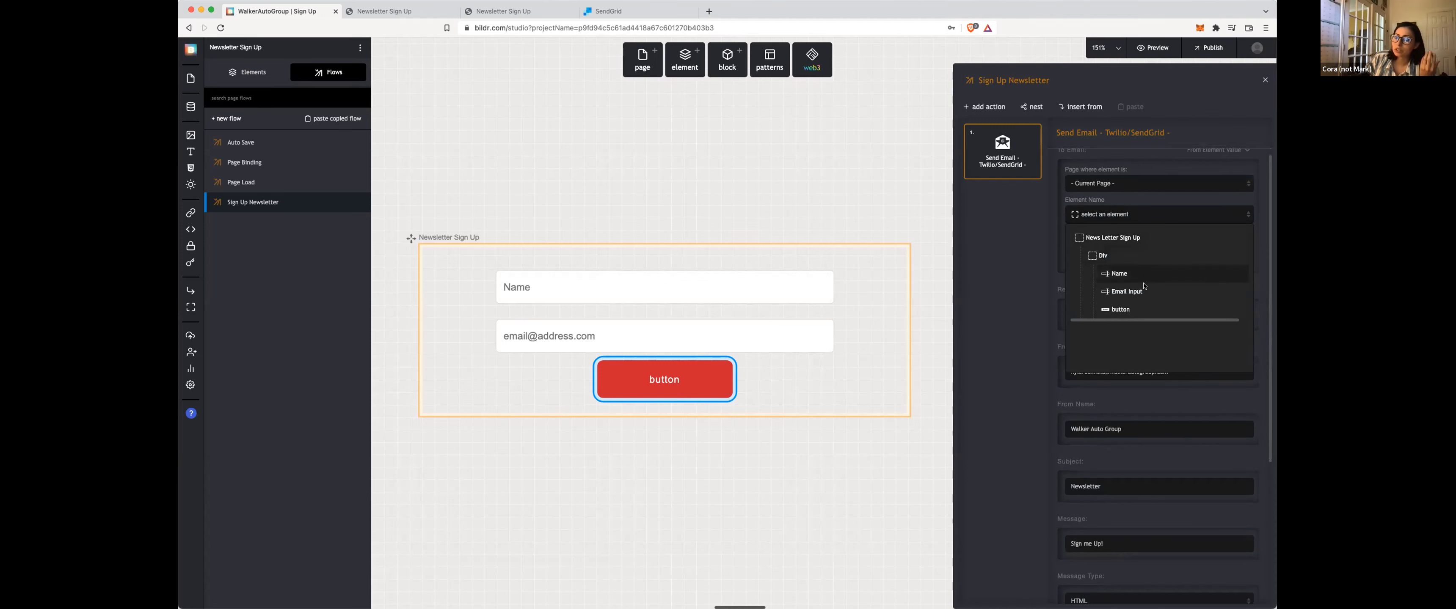
click(1136, 291)
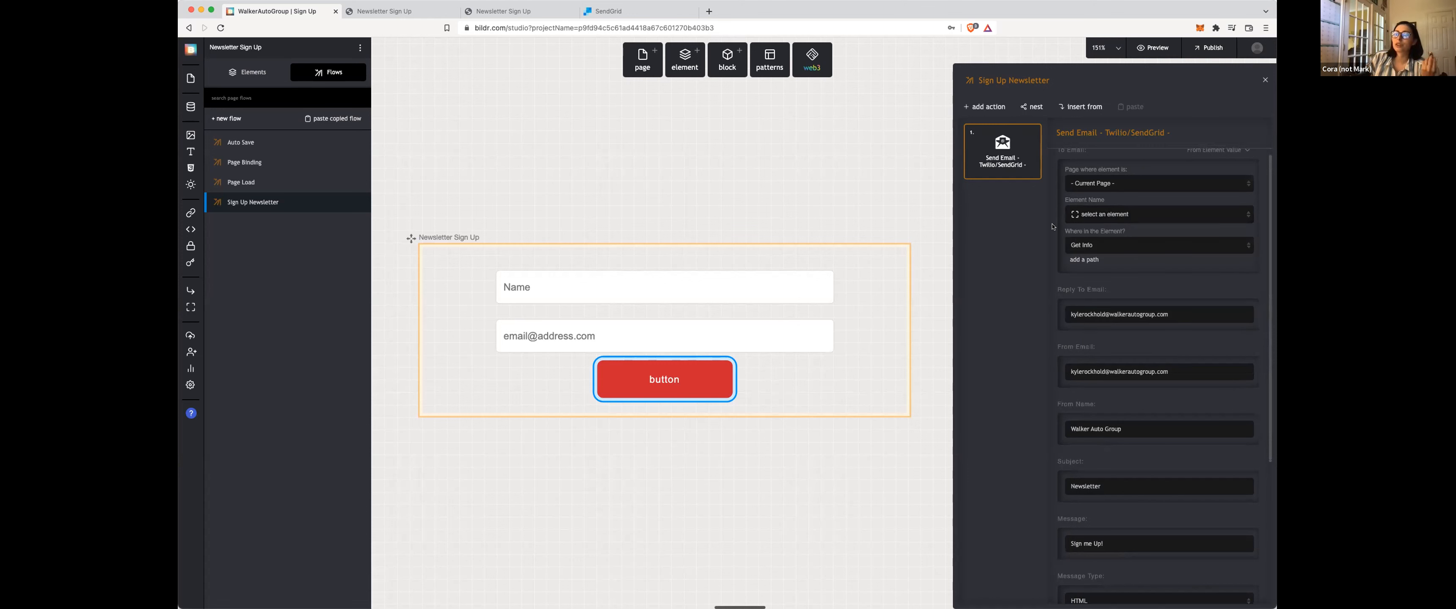
click(1090, 215)
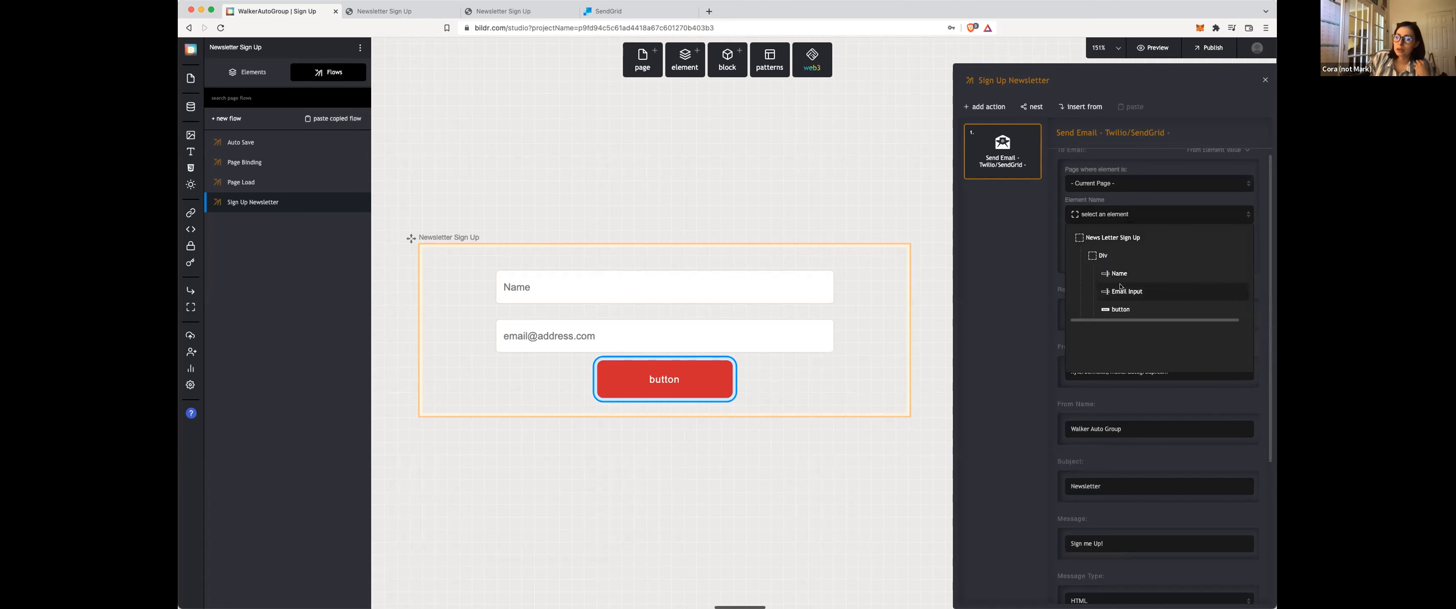
click(1130, 290)
scroll(1101, 256, up, 1)
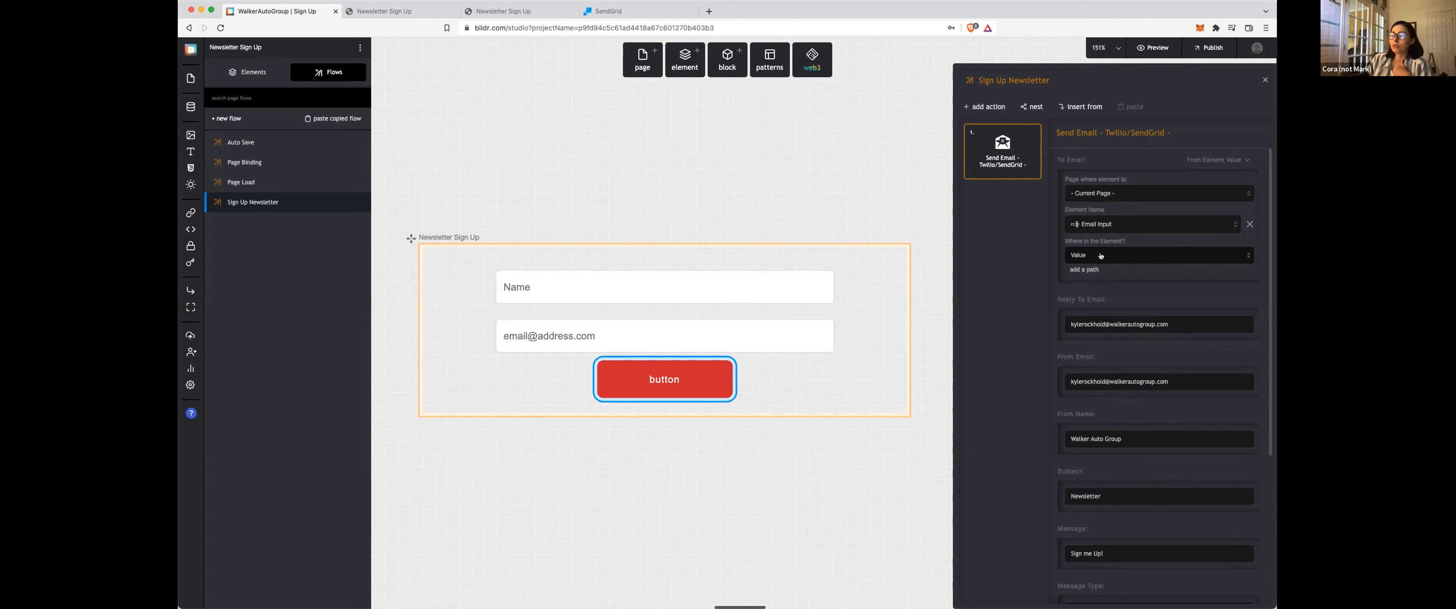
- Check the remaining Send Email settings and reload the published Newsletter Sign Up page
scroll(1101, 256, down, 5)
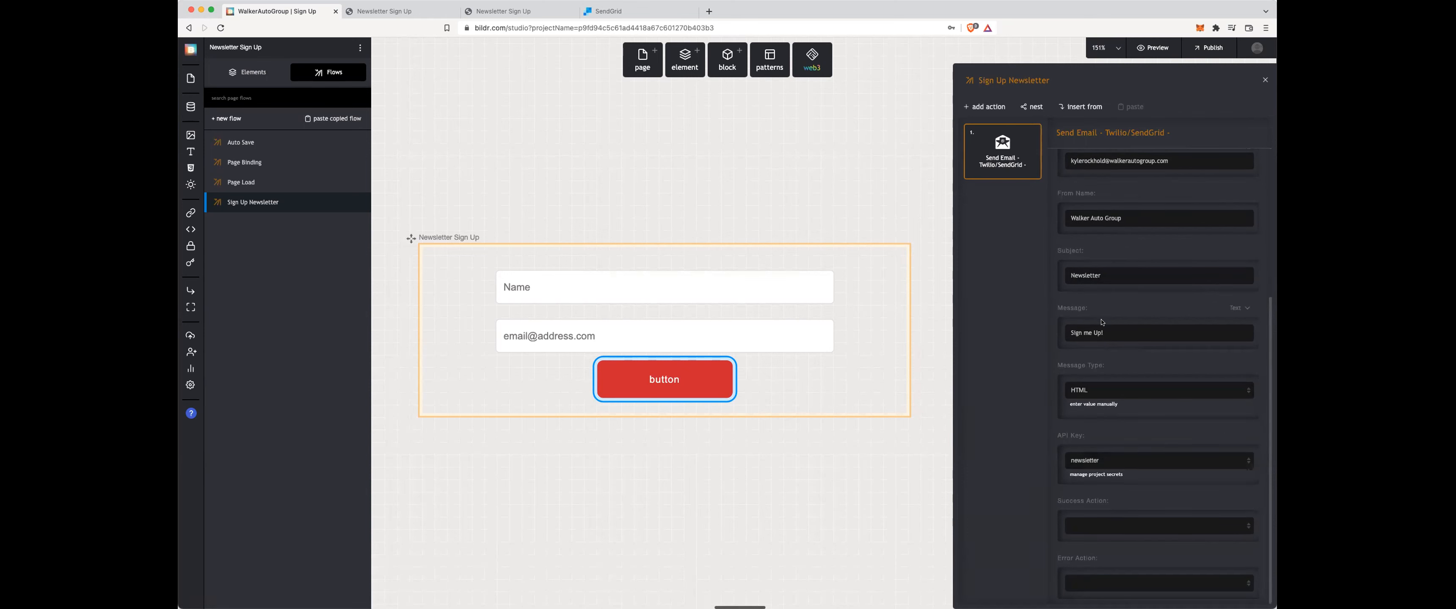
scroll(1105, 316, up, 1)
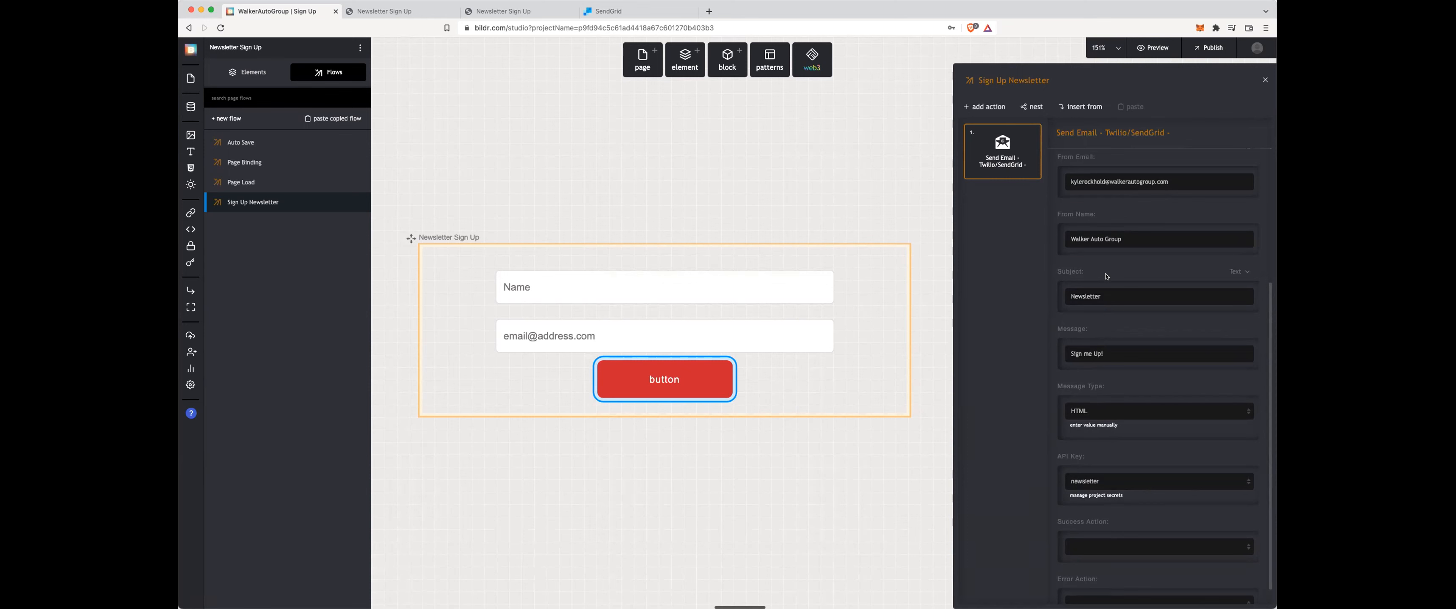
scroll(1105, 276, down, 1)
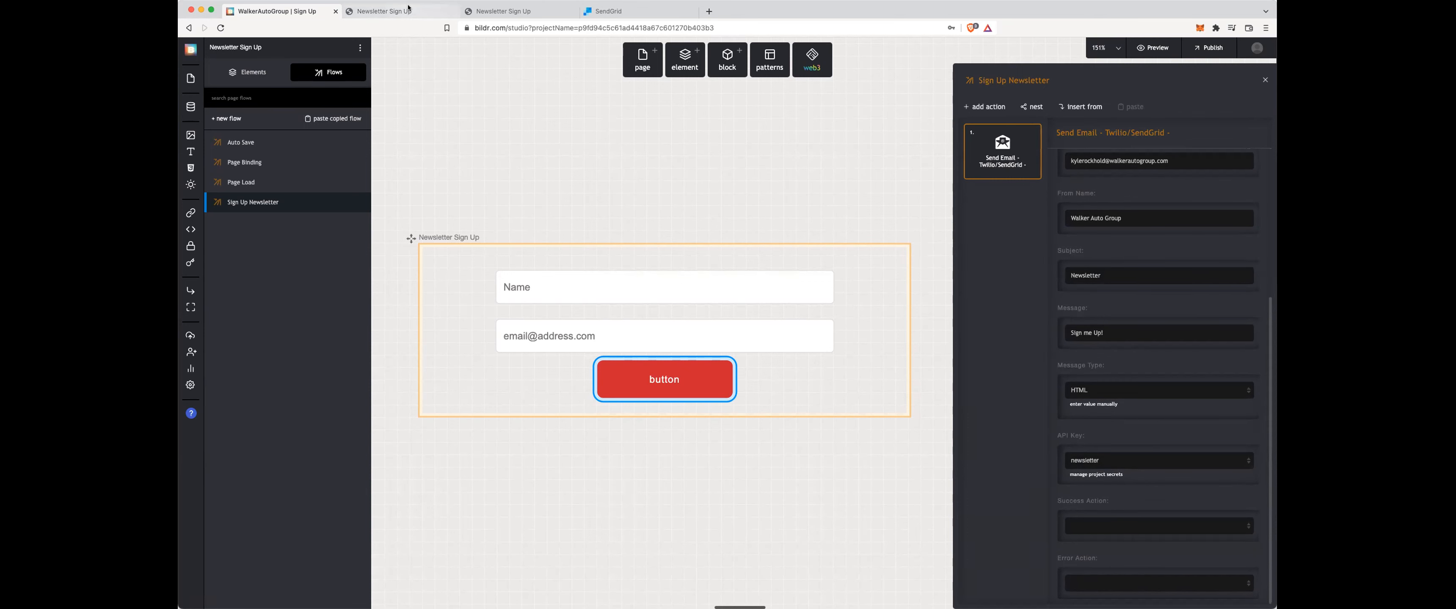
click(385, 11)
click(537, 29)
key(Return)
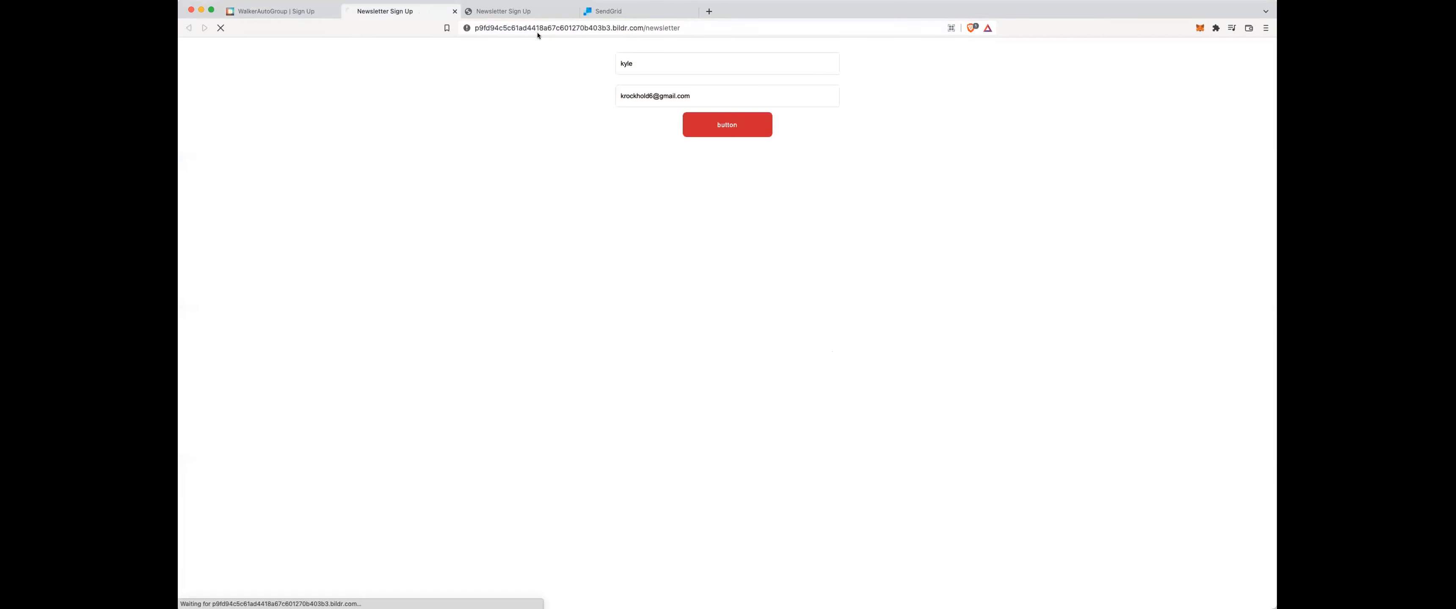
- Enter the subscriber's first name in the published Newsletter Sign Up form
click(703, 67)
text(kyle)
key(Tab)
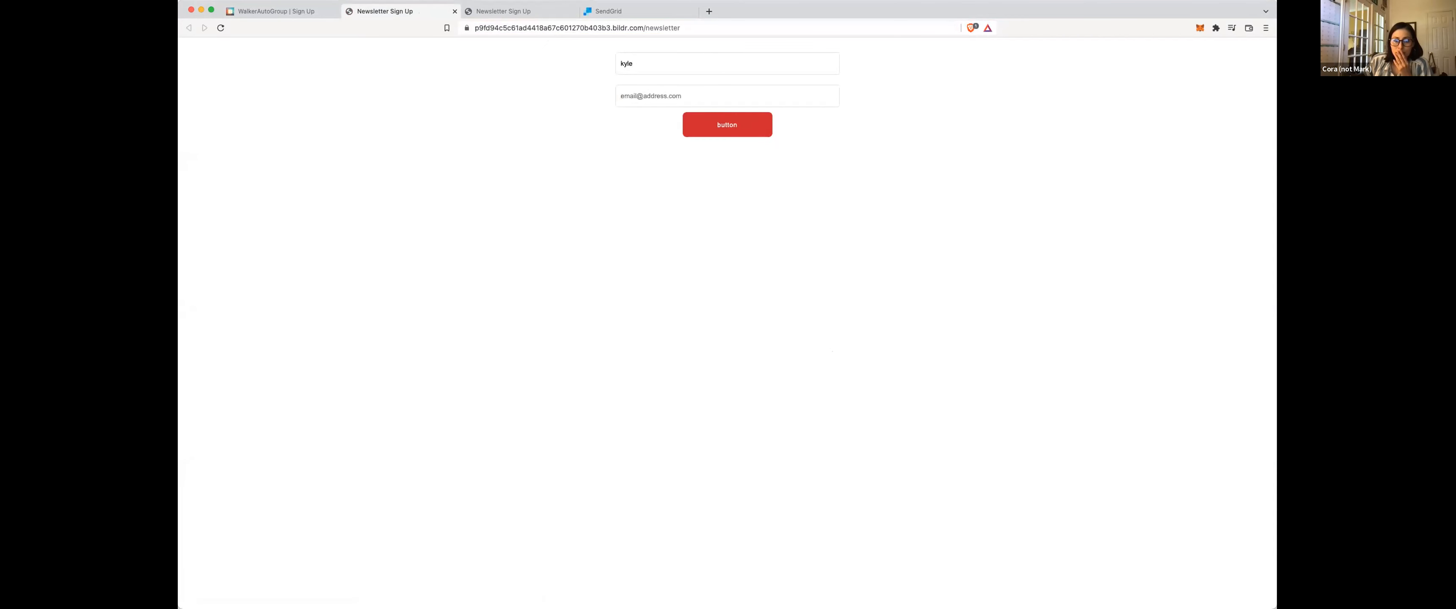
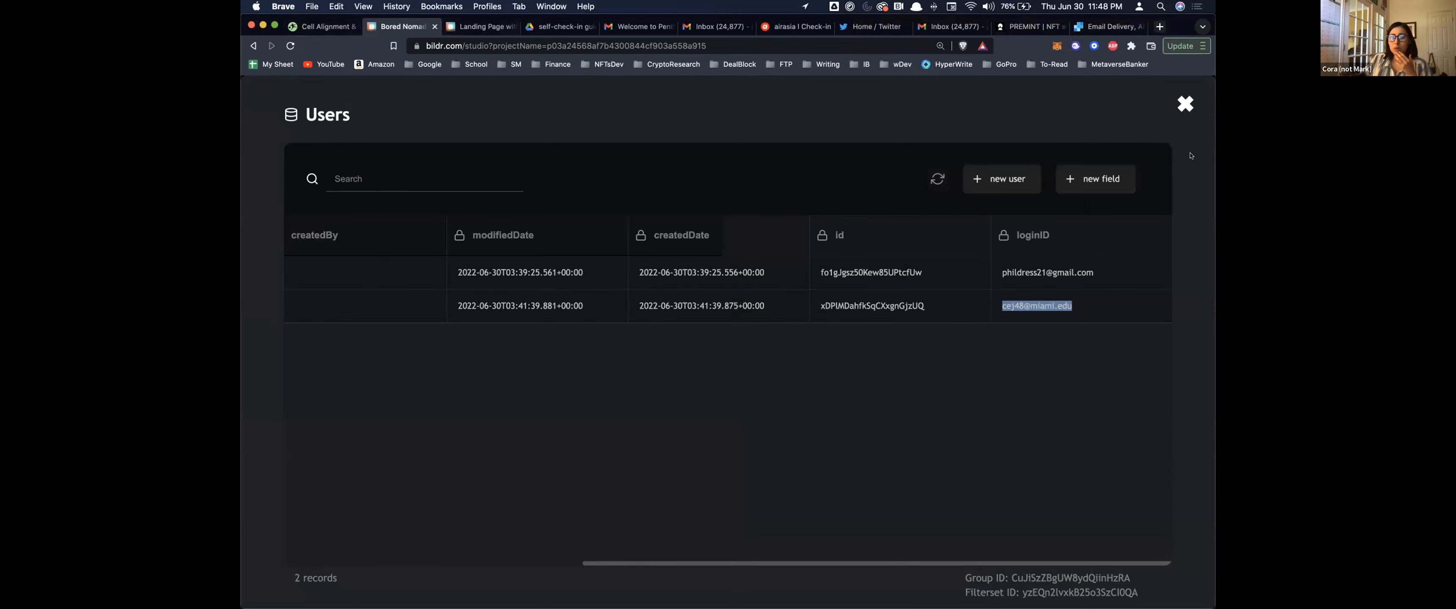
- Leave the Users data collection and open the Bored Waiting List page's properties
click(1185, 104)
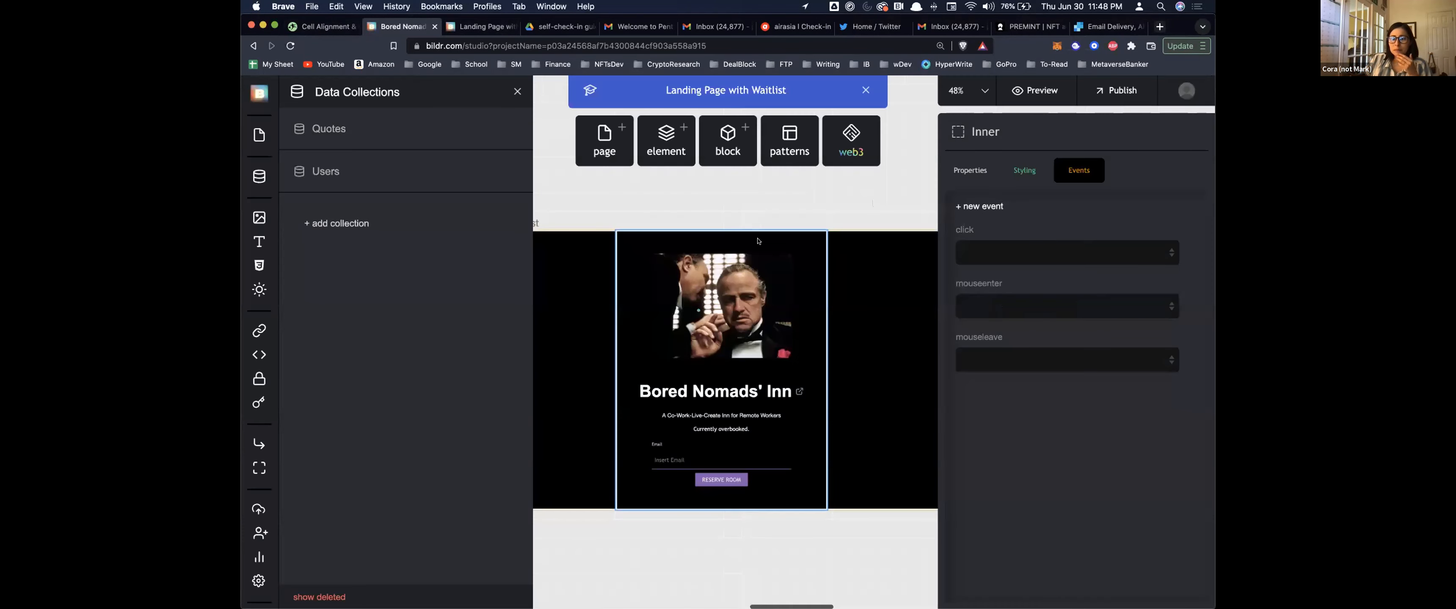
scroll(825, 234, right, 3)
scroll(825, 235, down, 1)
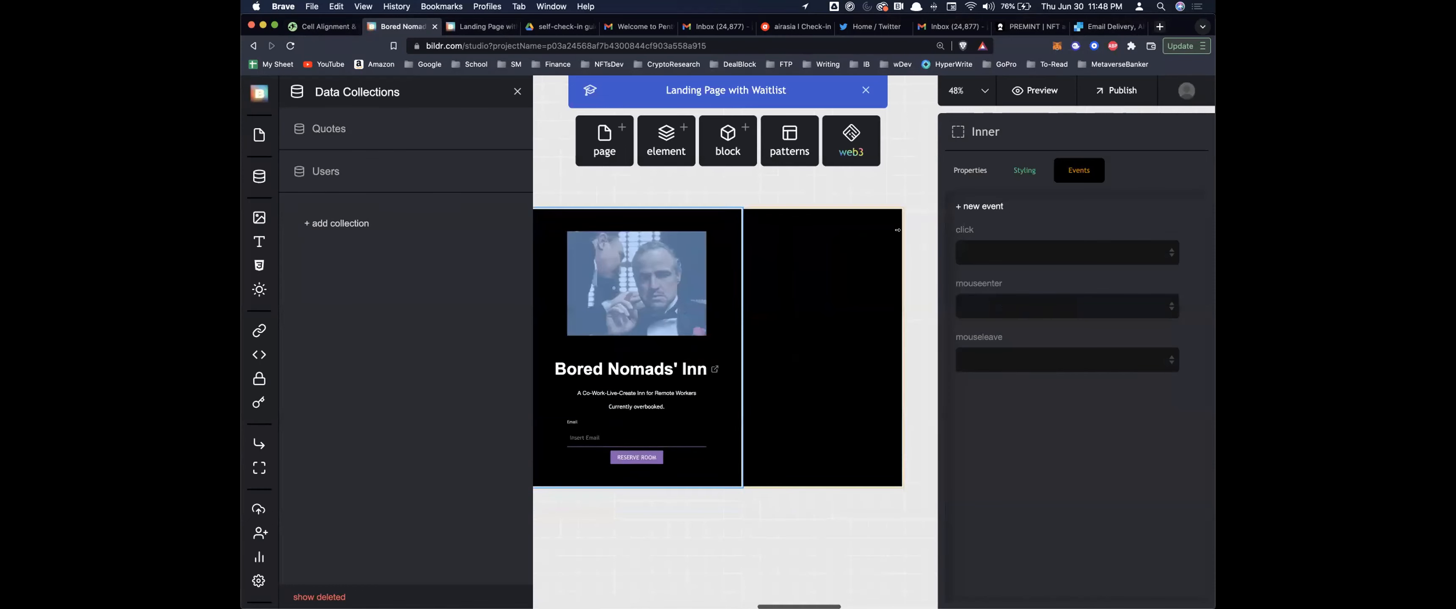
click(898, 231)
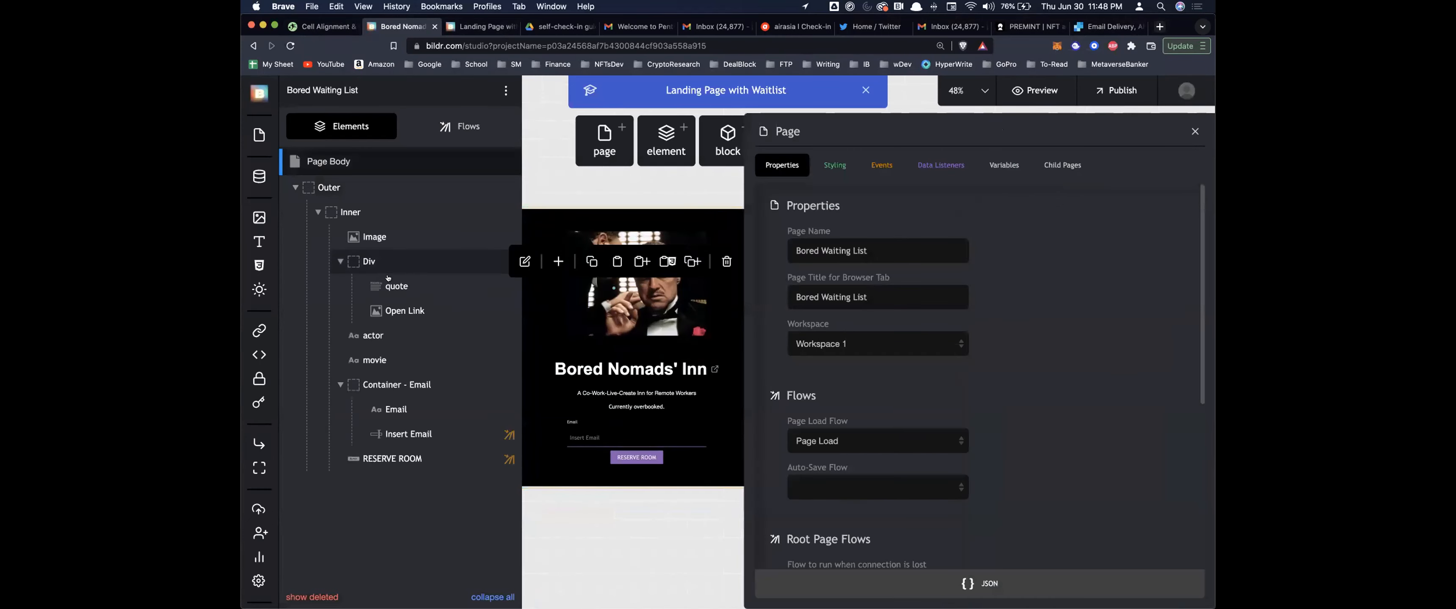
click(259, 217)
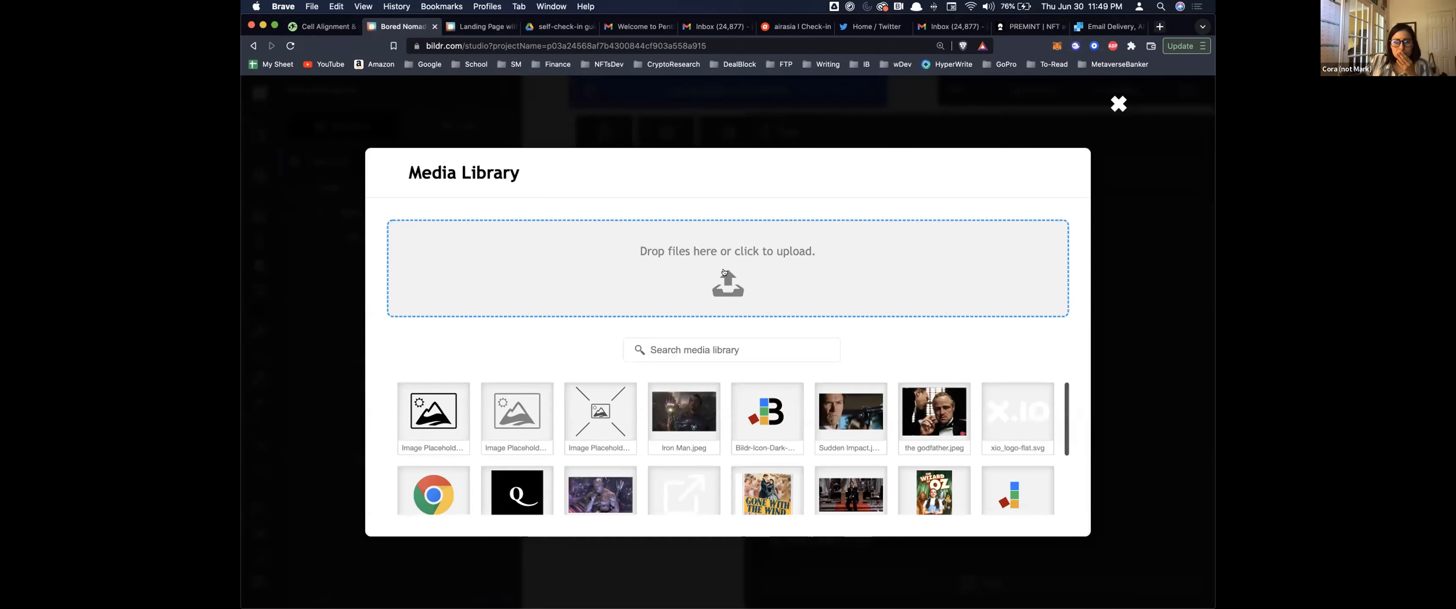
click(723, 273)
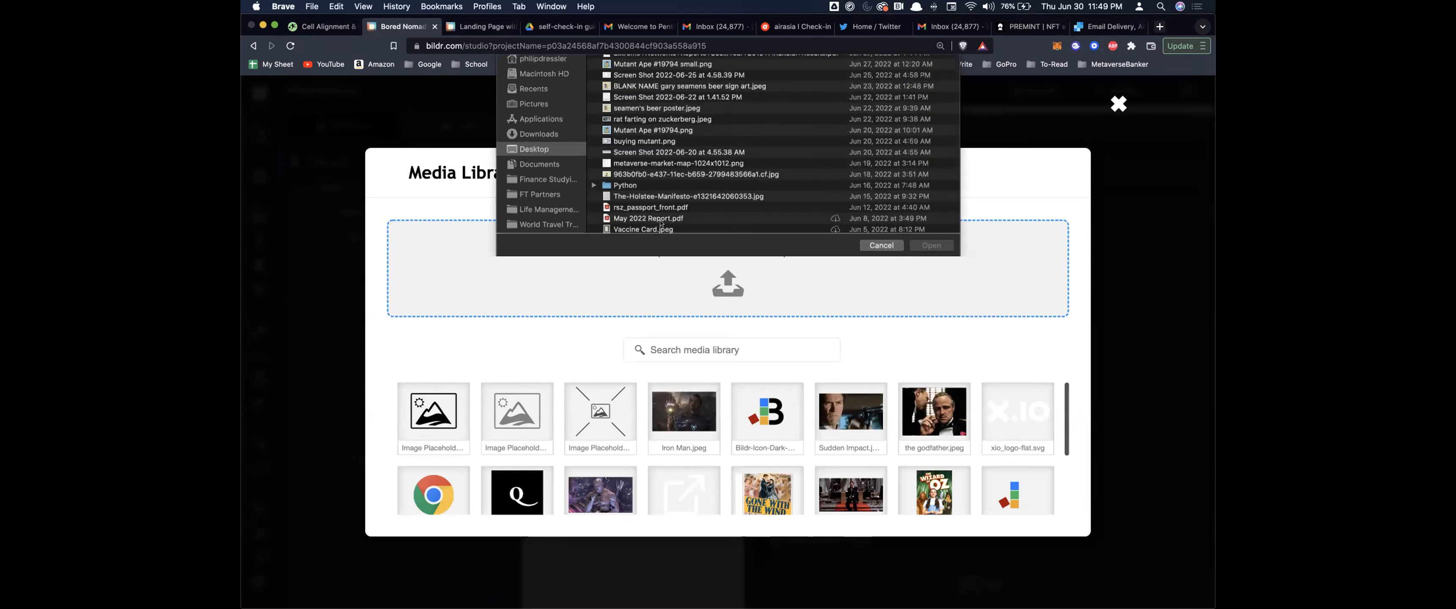
click(682, 121)
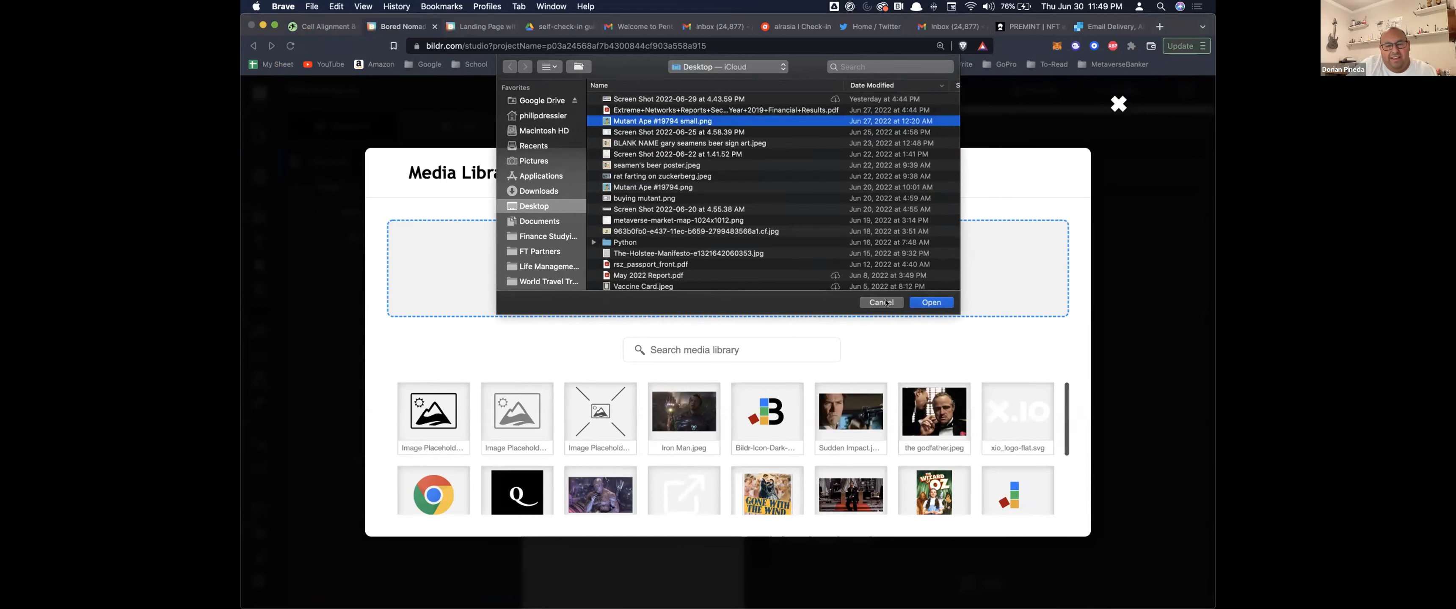
click(886, 303)
click(246, 195)
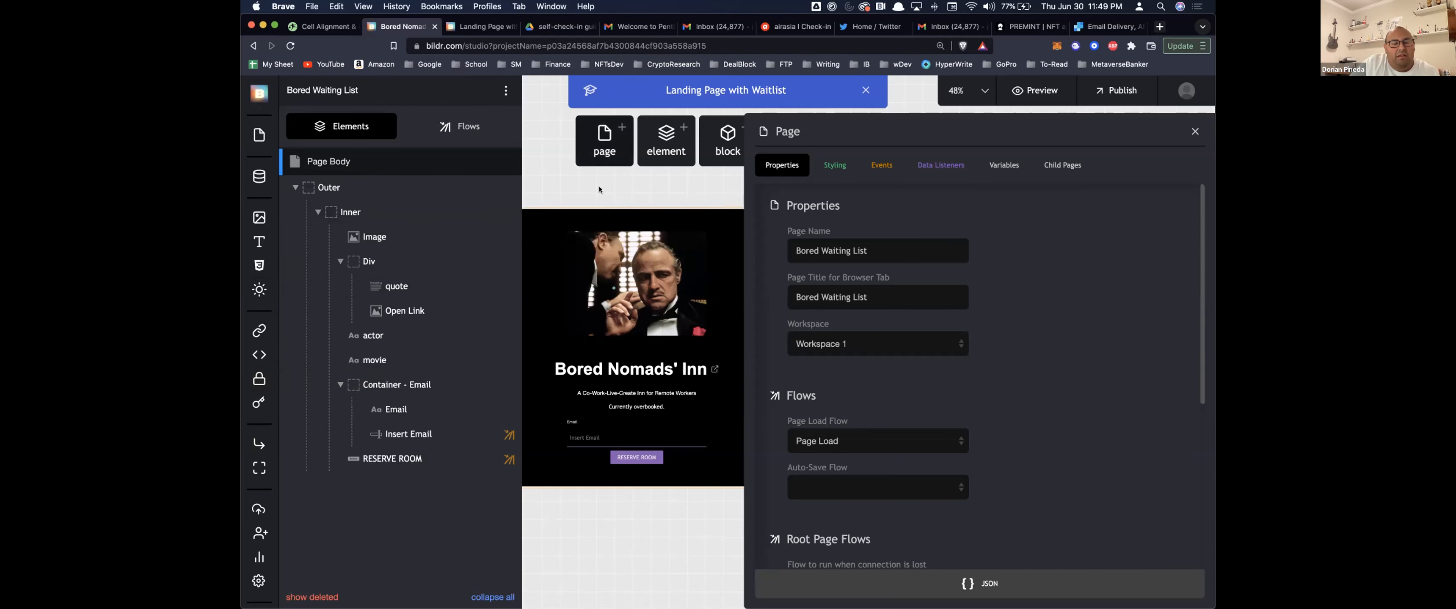
- Deselect the page and open the browser's developer tools on the network request log
click(558, 186)
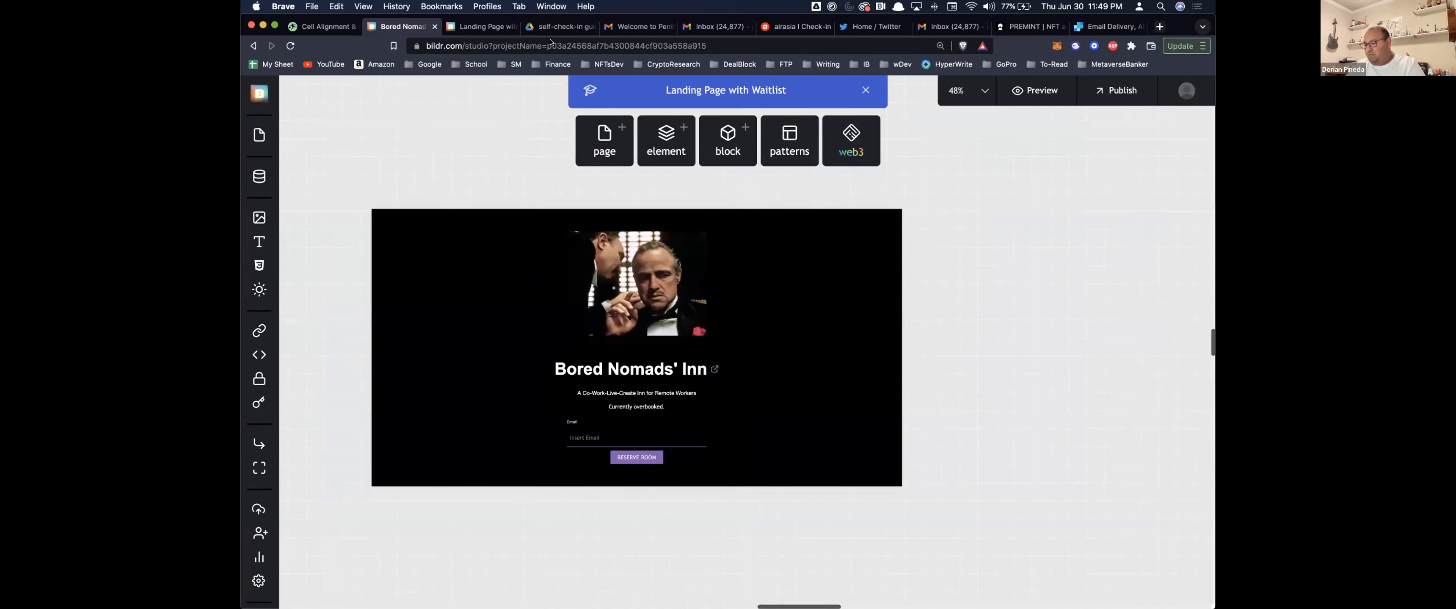
click(551, 46)
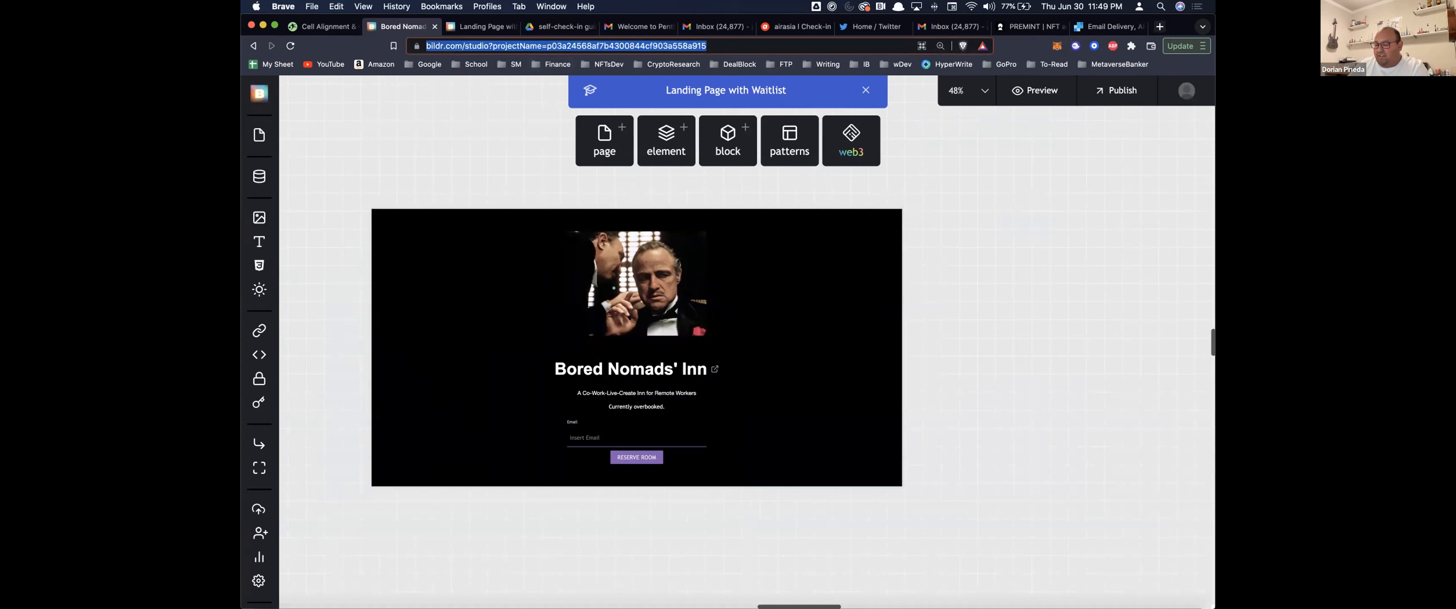
click(344, 423)
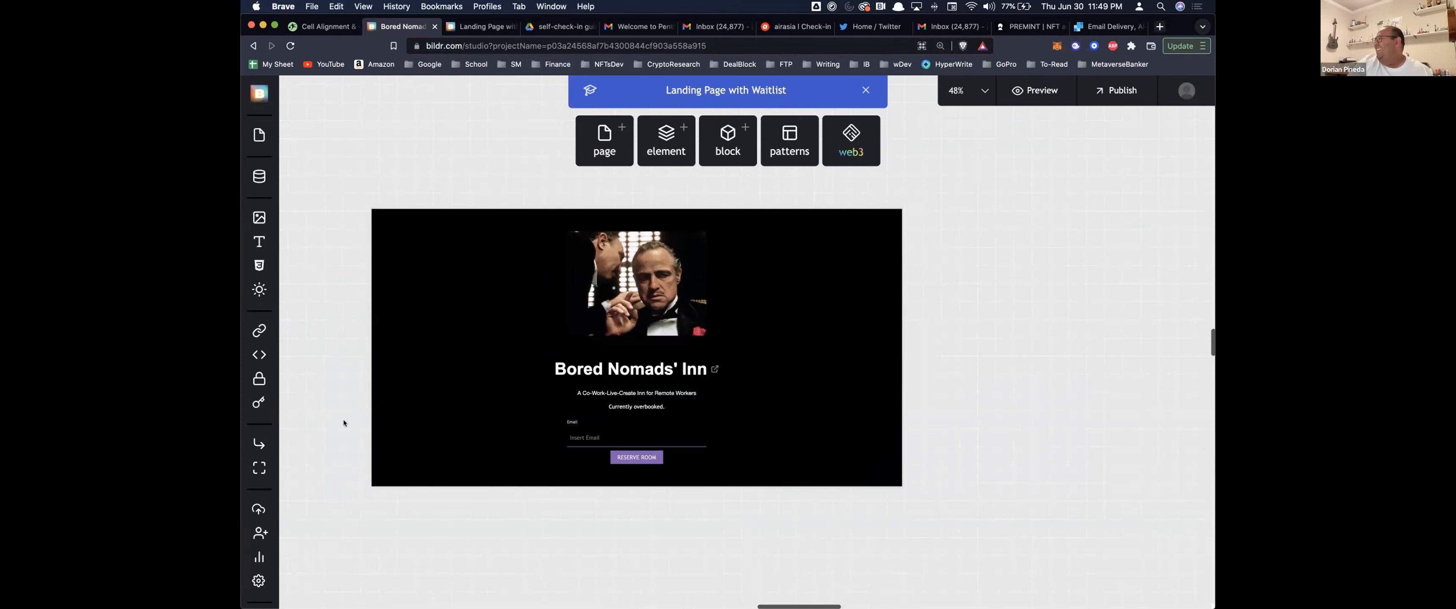
key(super+alt+i)
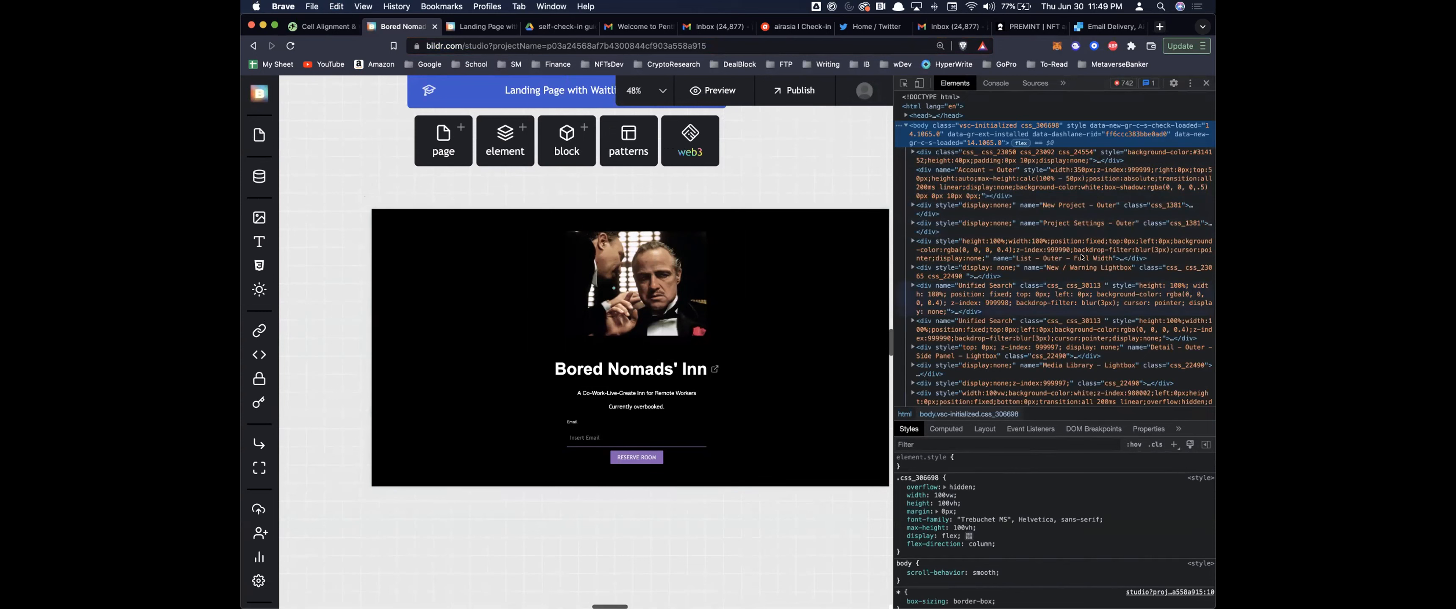
scroll(1016, 295, down, 1)
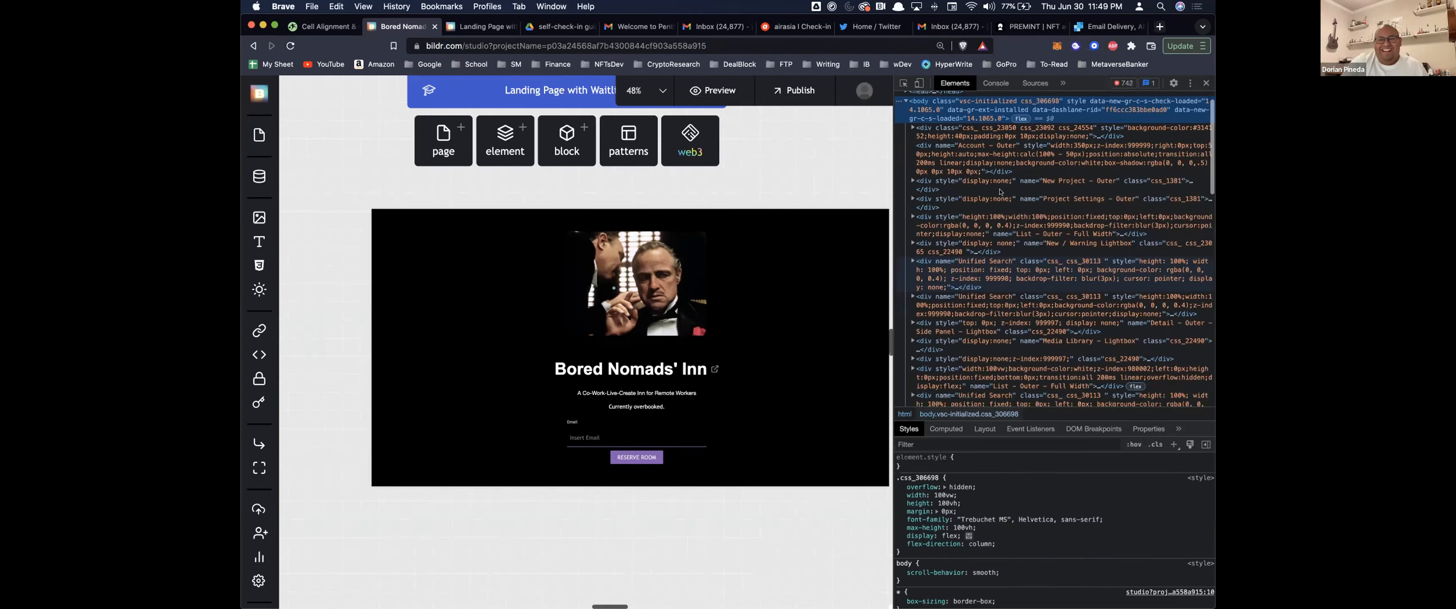
scroll(1019, 293, up, 1)
scroll(1020, 293, up, 1)
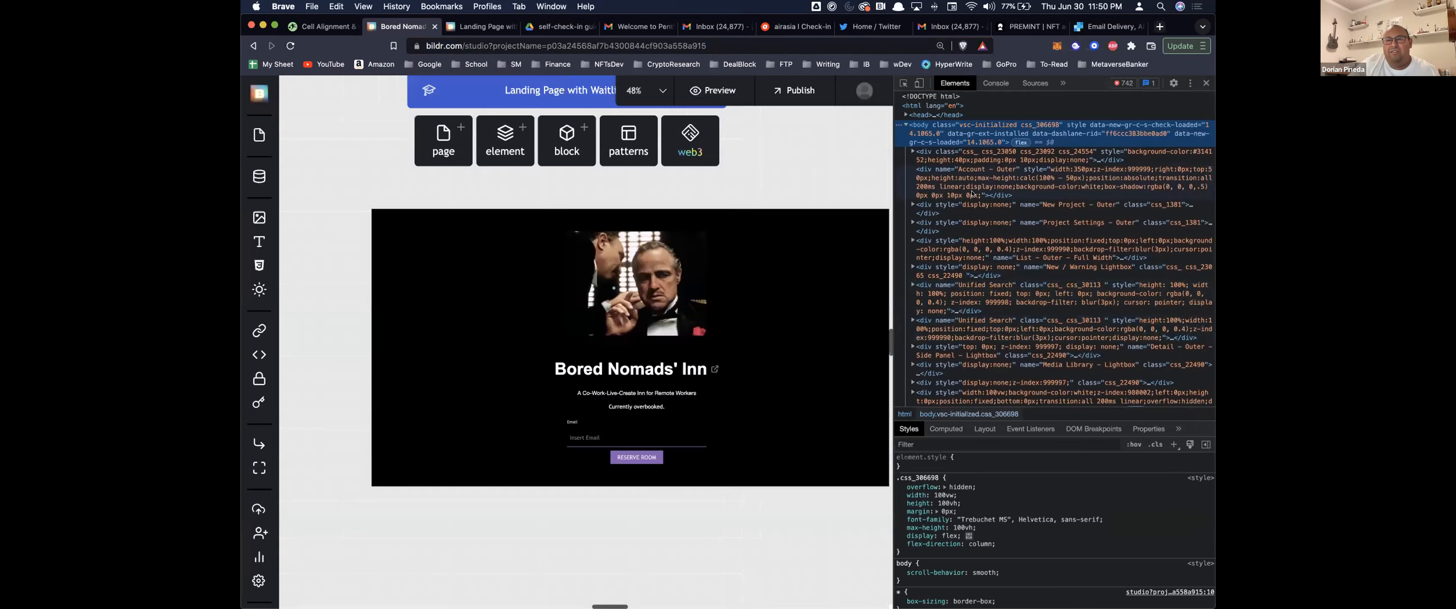
click(1063, 83)
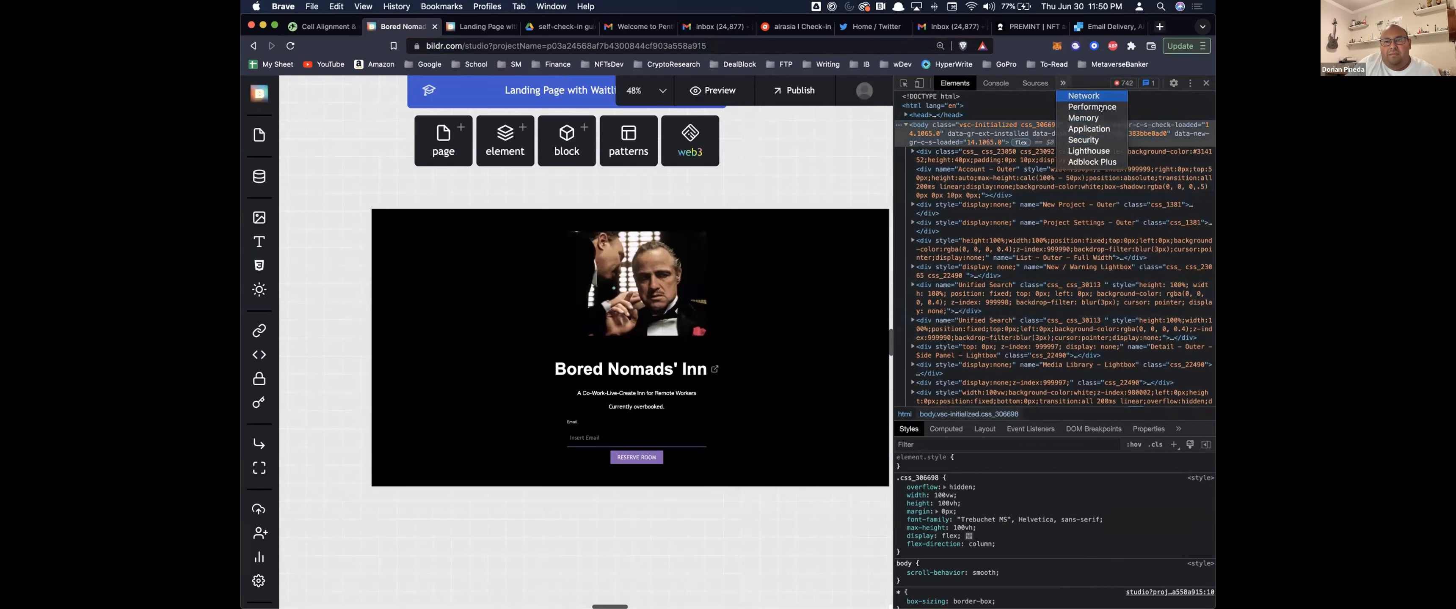
click(1083, 96)
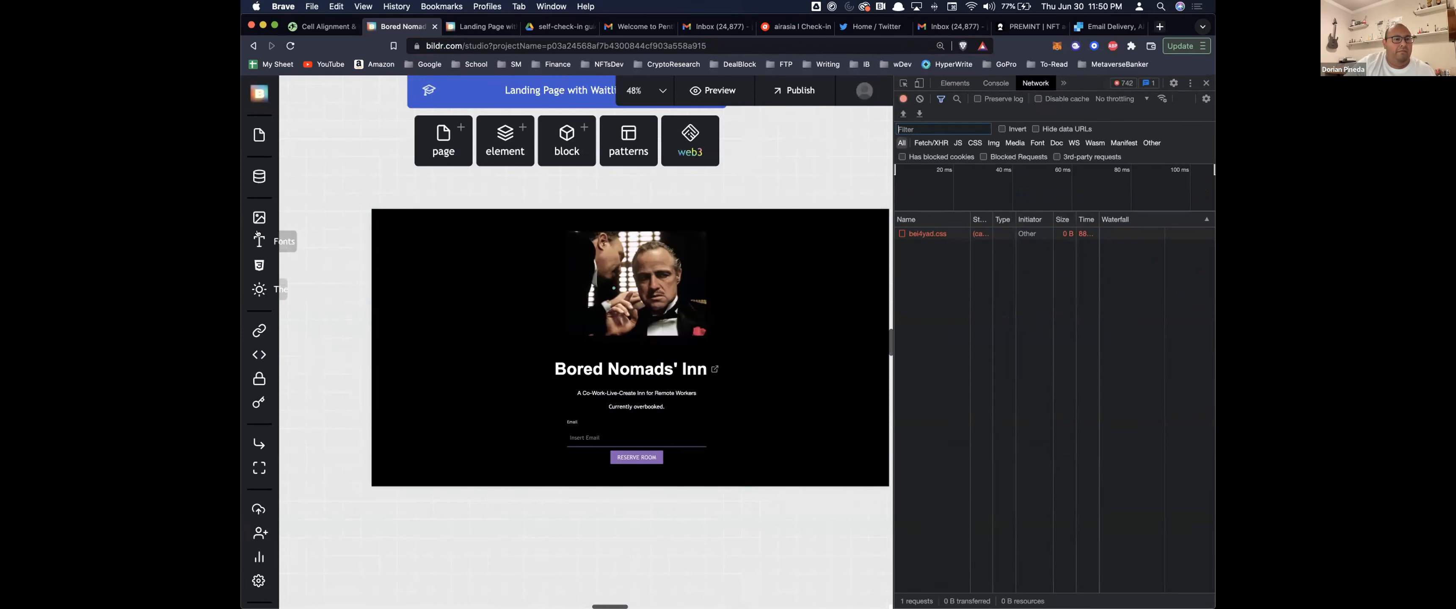
- Try to upload Mutant Ape #19794 small.png from the Desktop to the project's media library
click(259, 218)
click(577, 267)
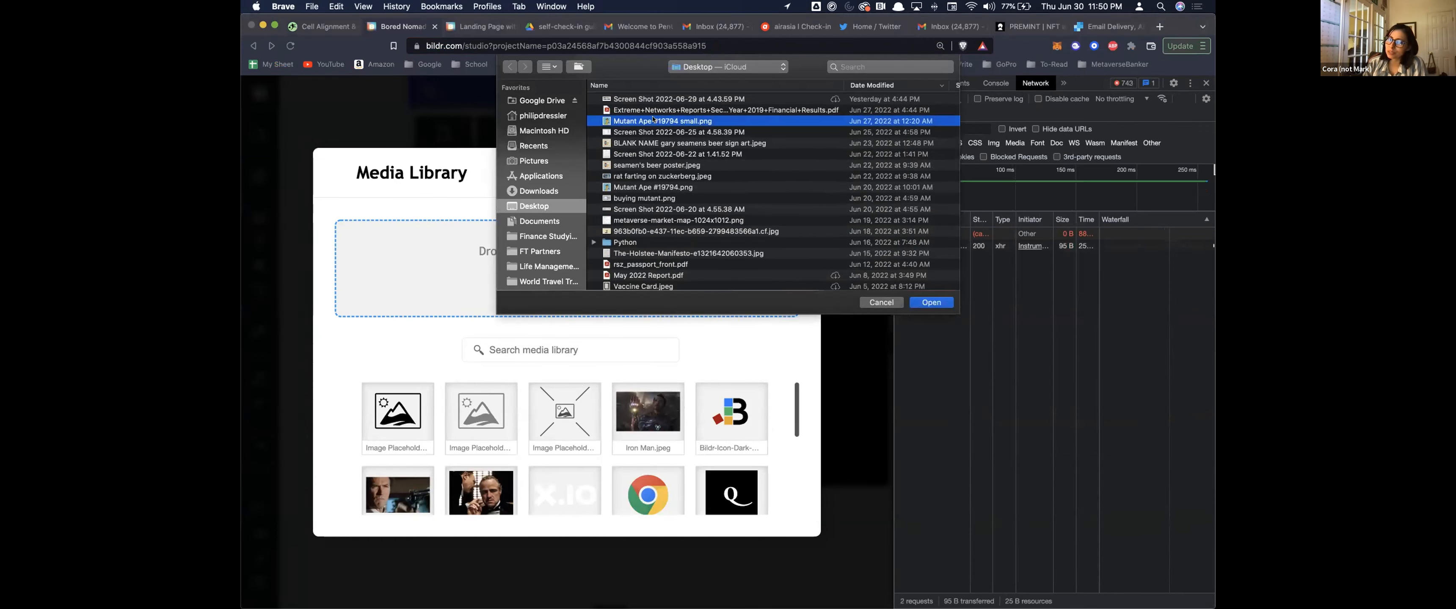
click(918, 304)
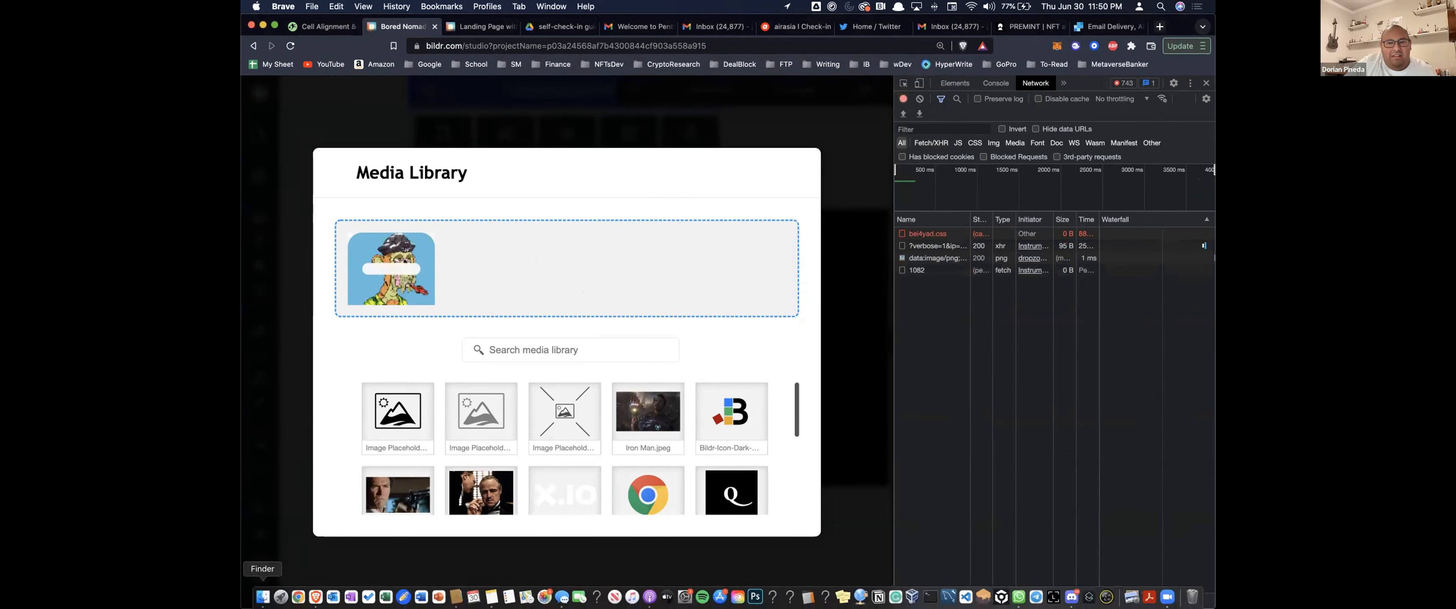
- In Finder, remove the # from the Desktop image's file name, renaming it Mutant Ape 19794 small.png
click(262, 598)
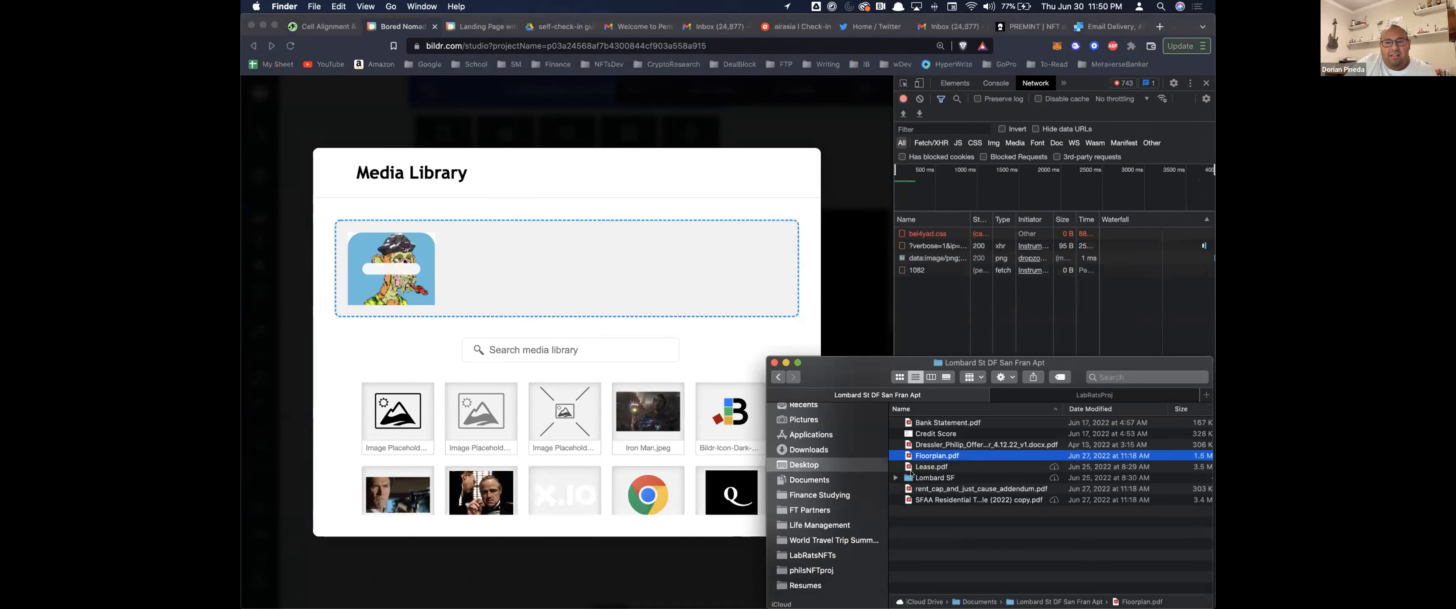
click(959, 446)
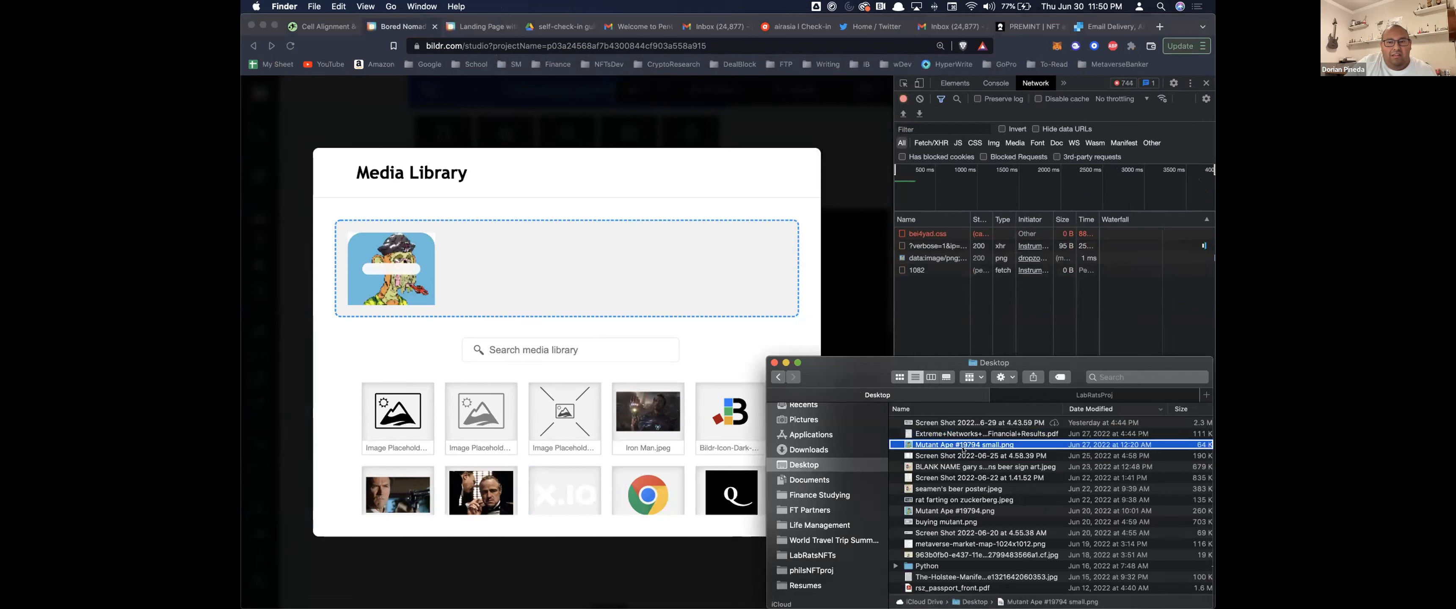
right_click(973, 448)
click(986, 400)
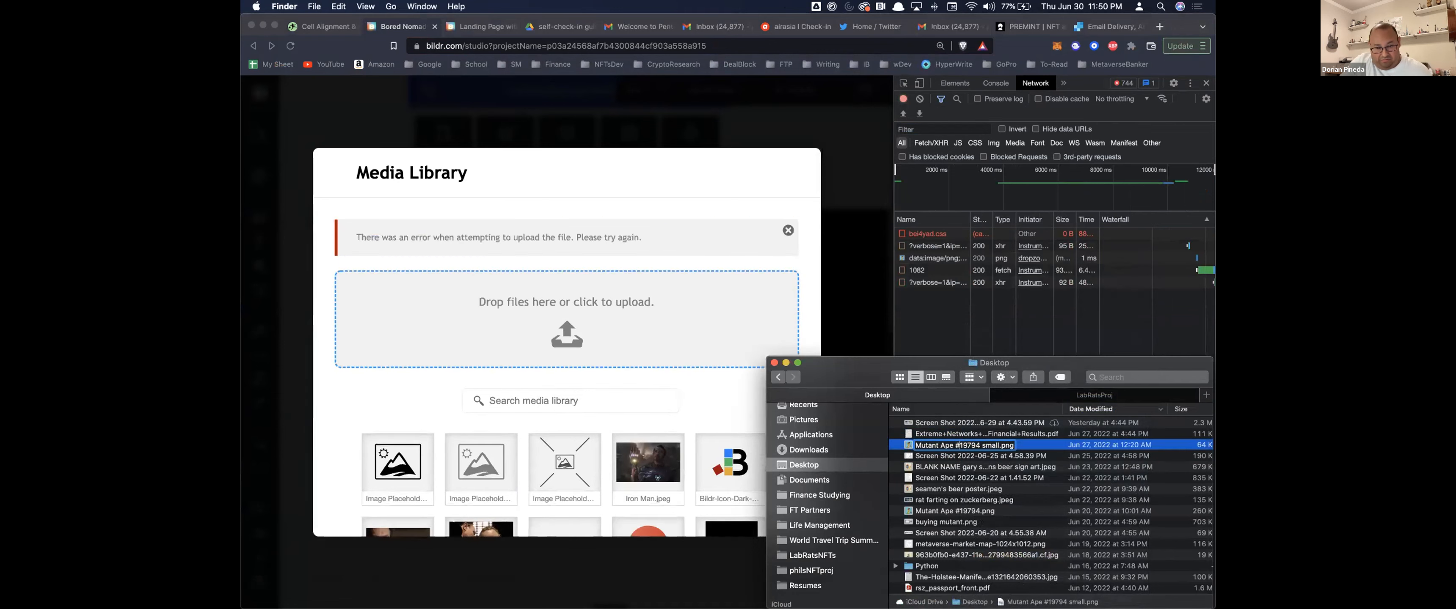
key(BackSpace)
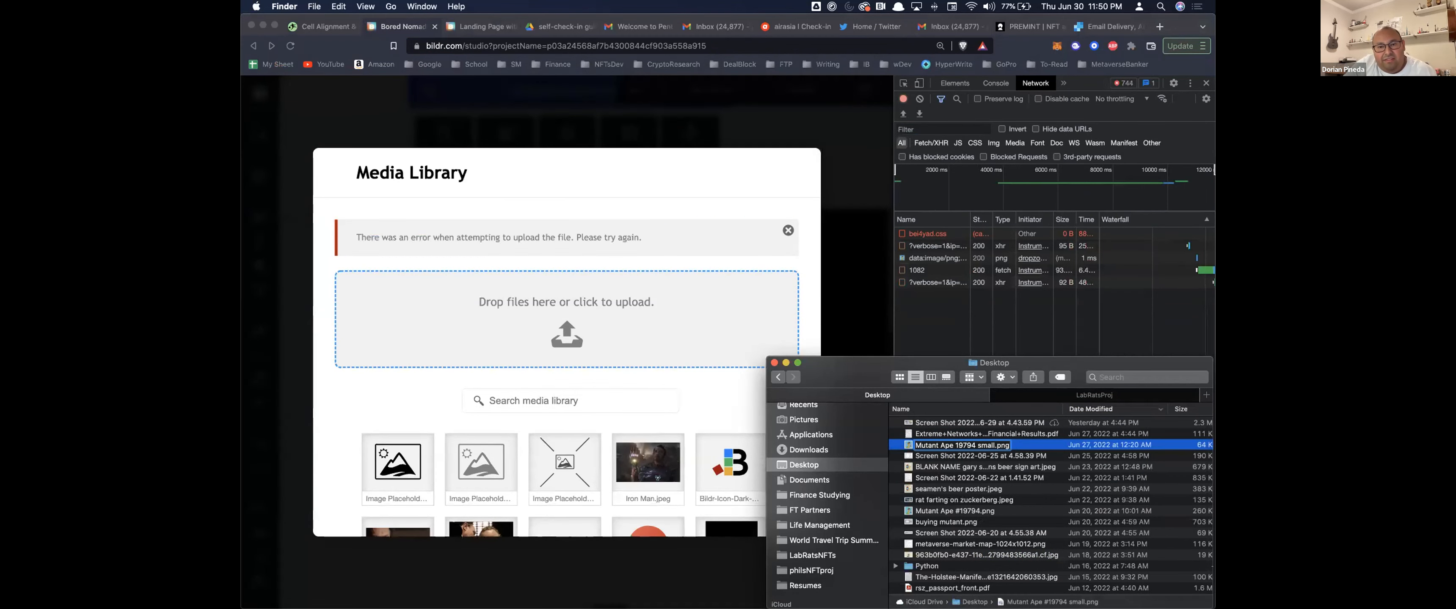
key(Return)
- Back in the browser, inspect the upload's 1082 network request and preview its response in a wider developer tools area
click(934, 277)
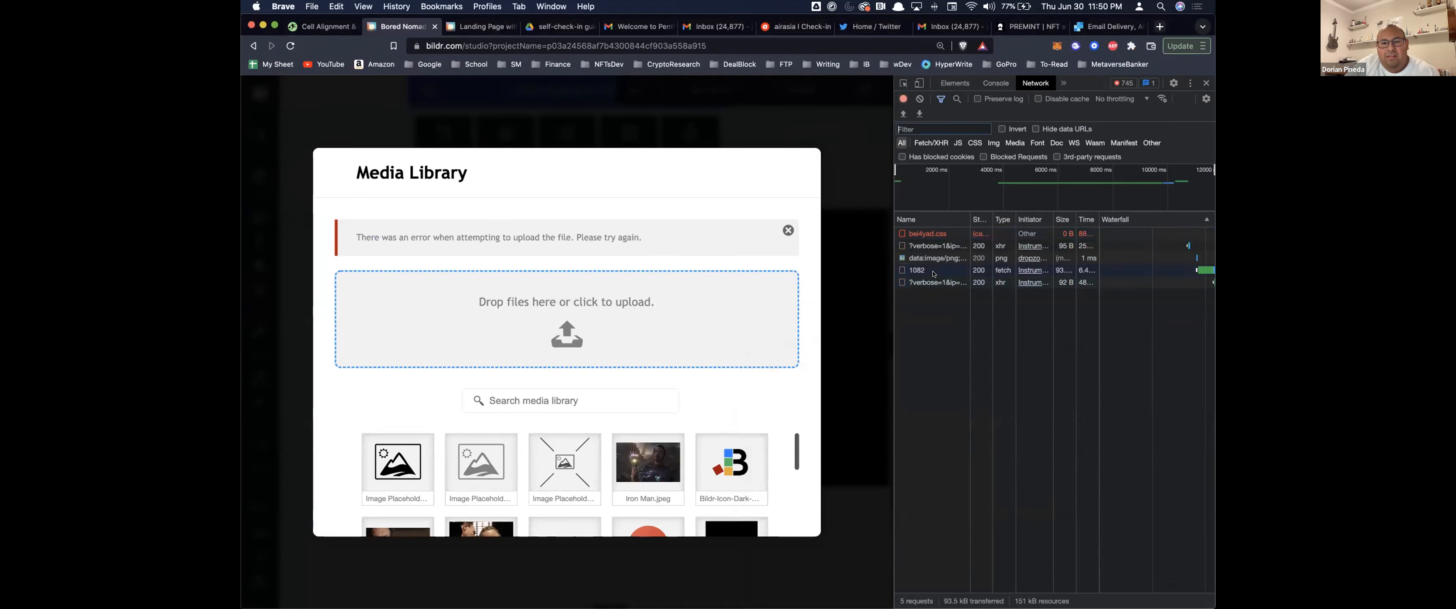
click(932, 271)
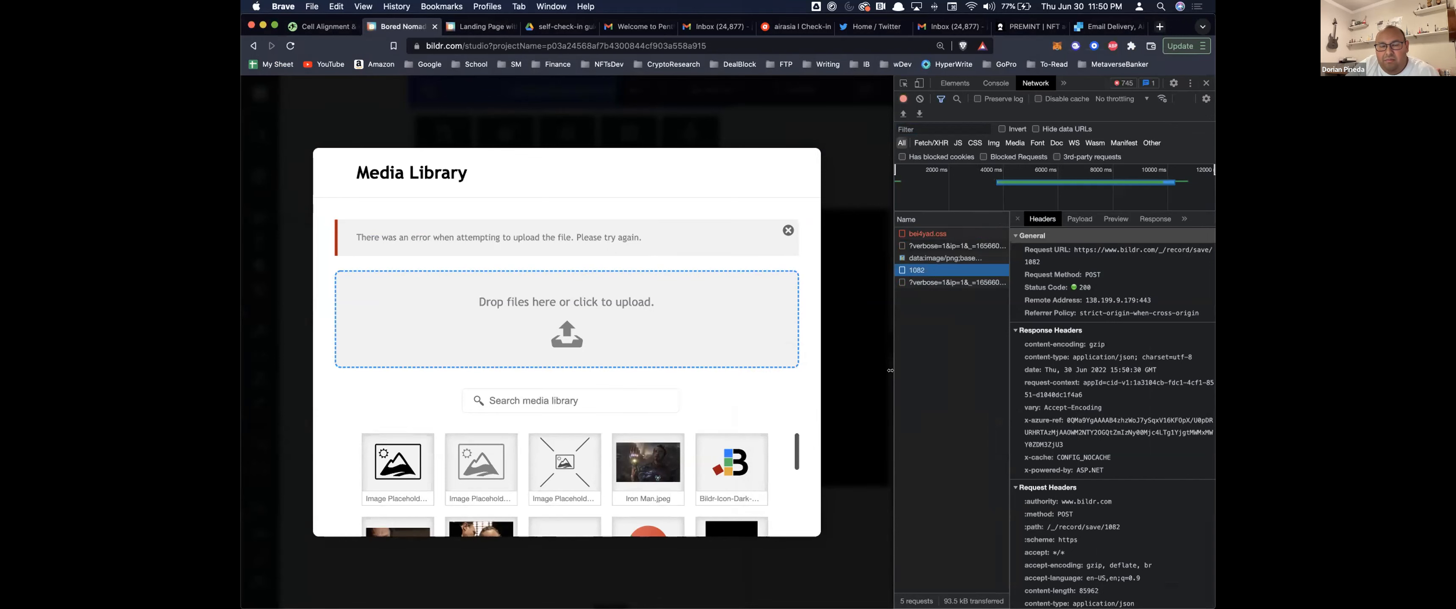
drag(890, 370, 780, 370)
click(1002, 204)
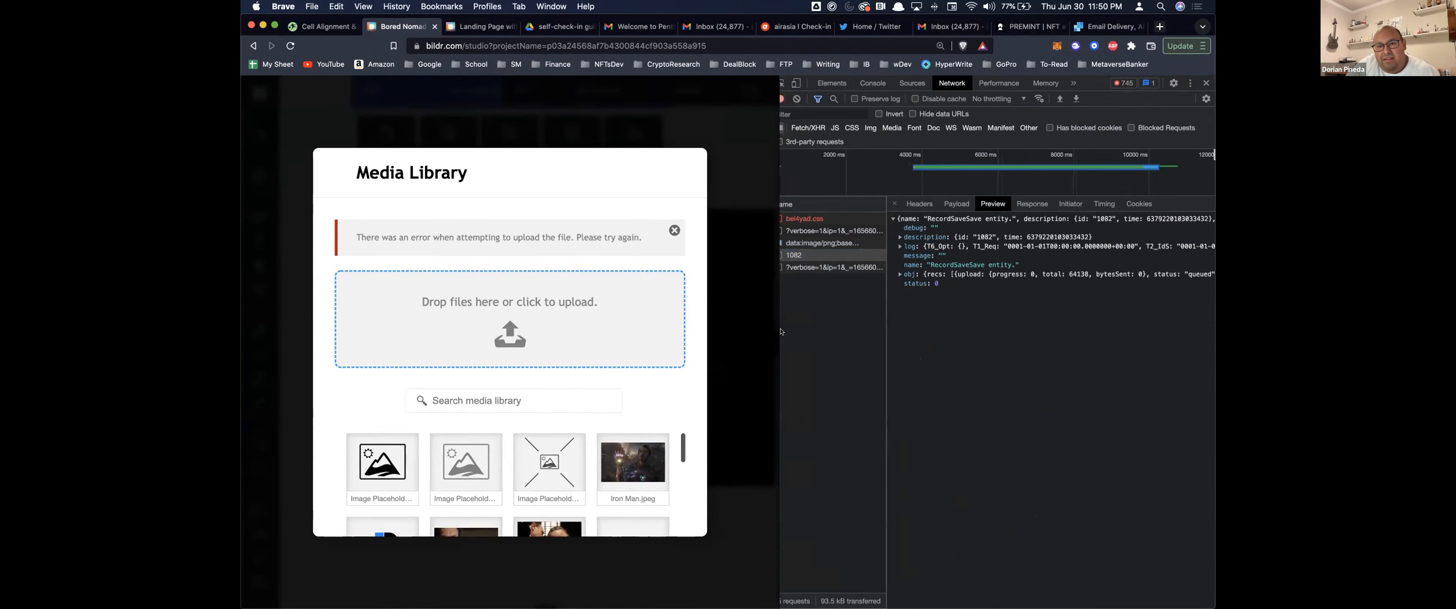
drag(780, 342, 679, 339)
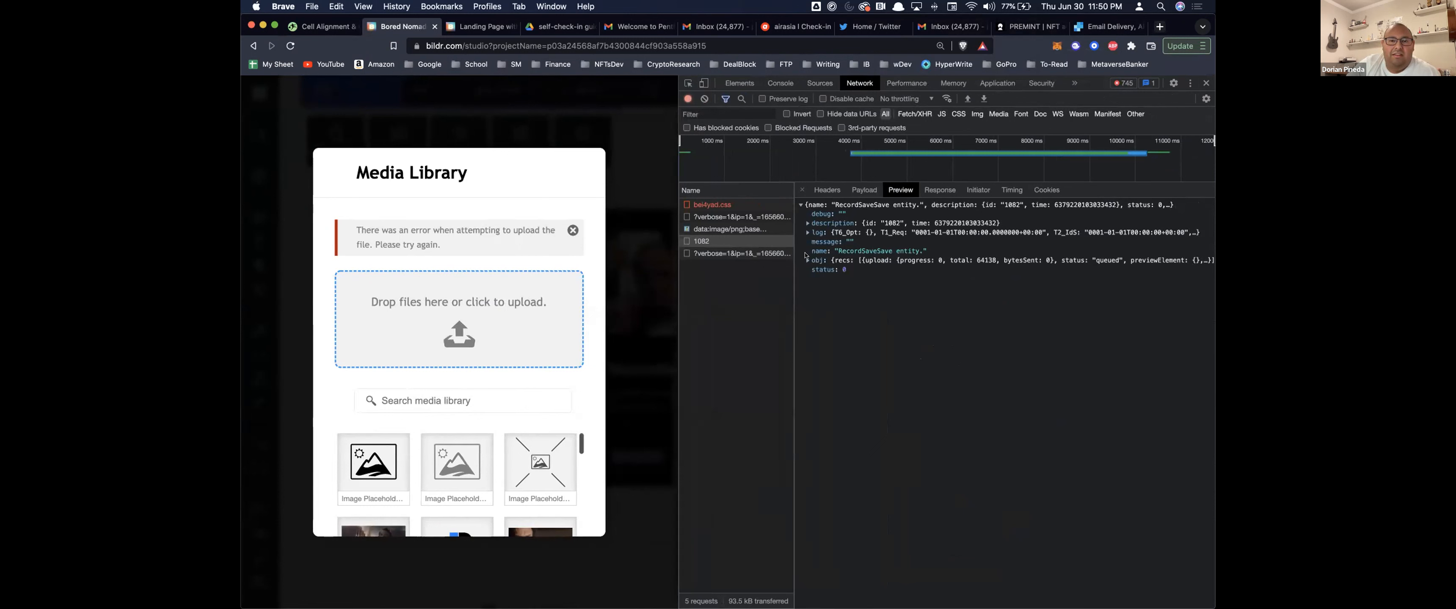
- Expand the response's obj data down to the first item in recs and examine its upload details
click(809, 260)
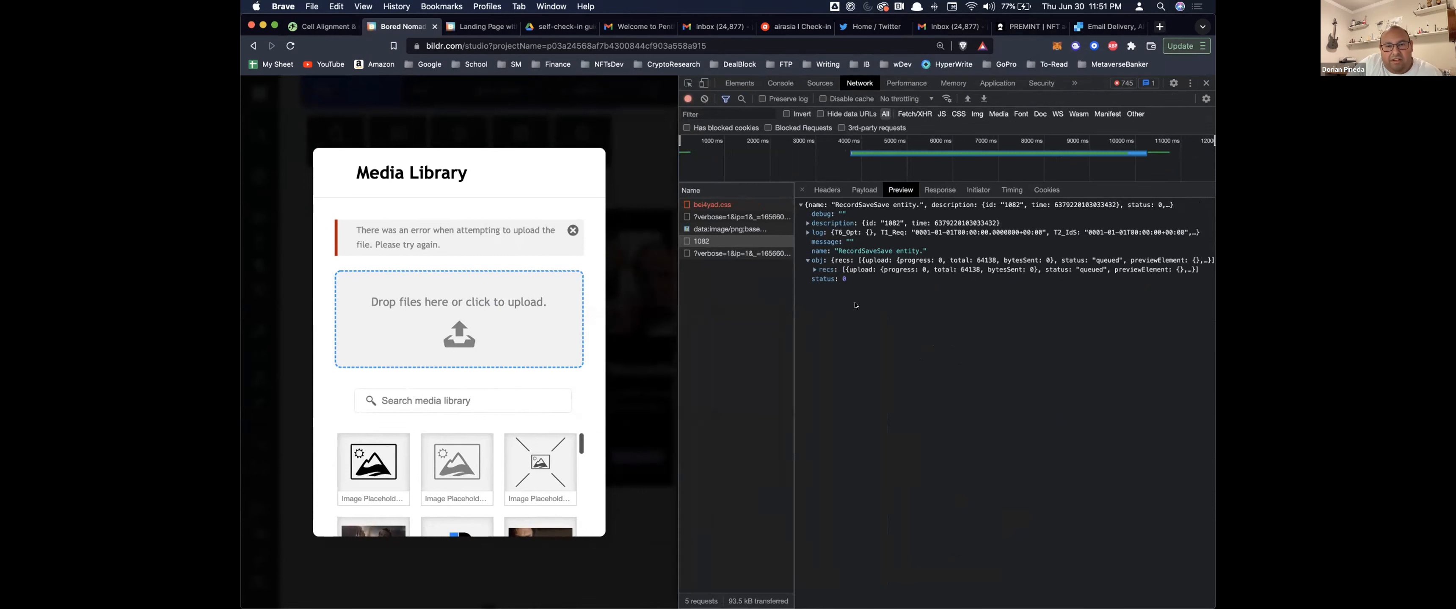
click(815, 270)
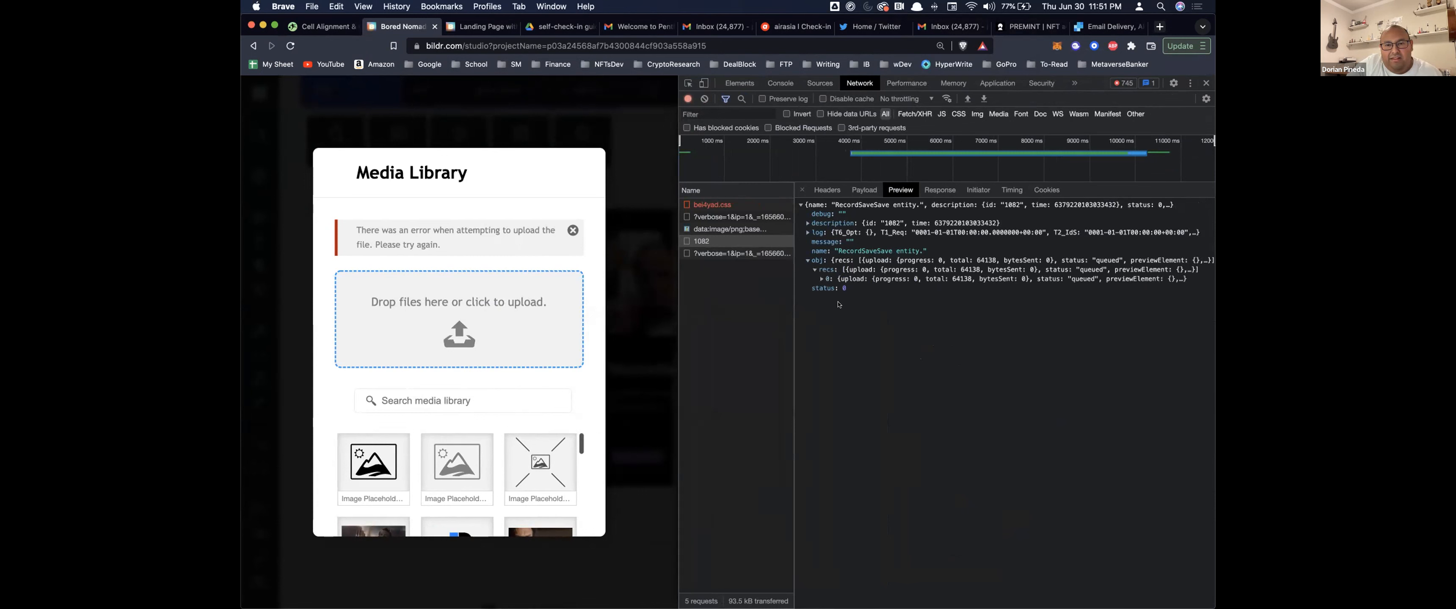
click(822, 280)
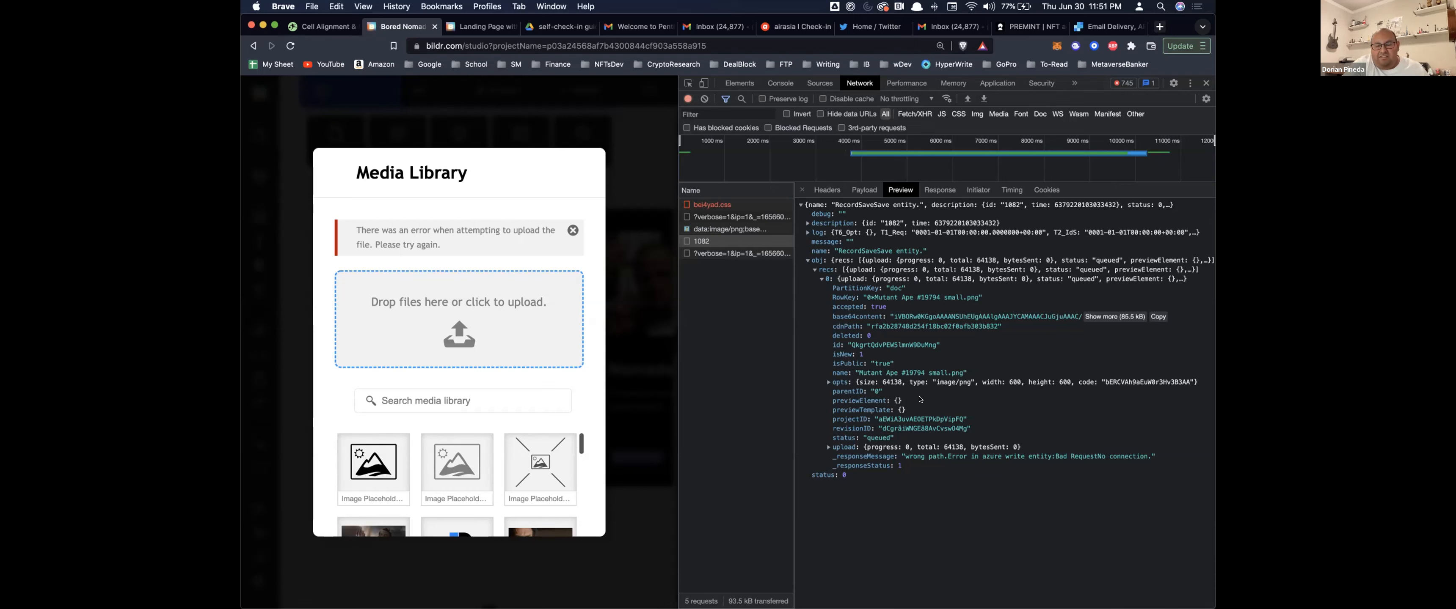
click(474, 328)
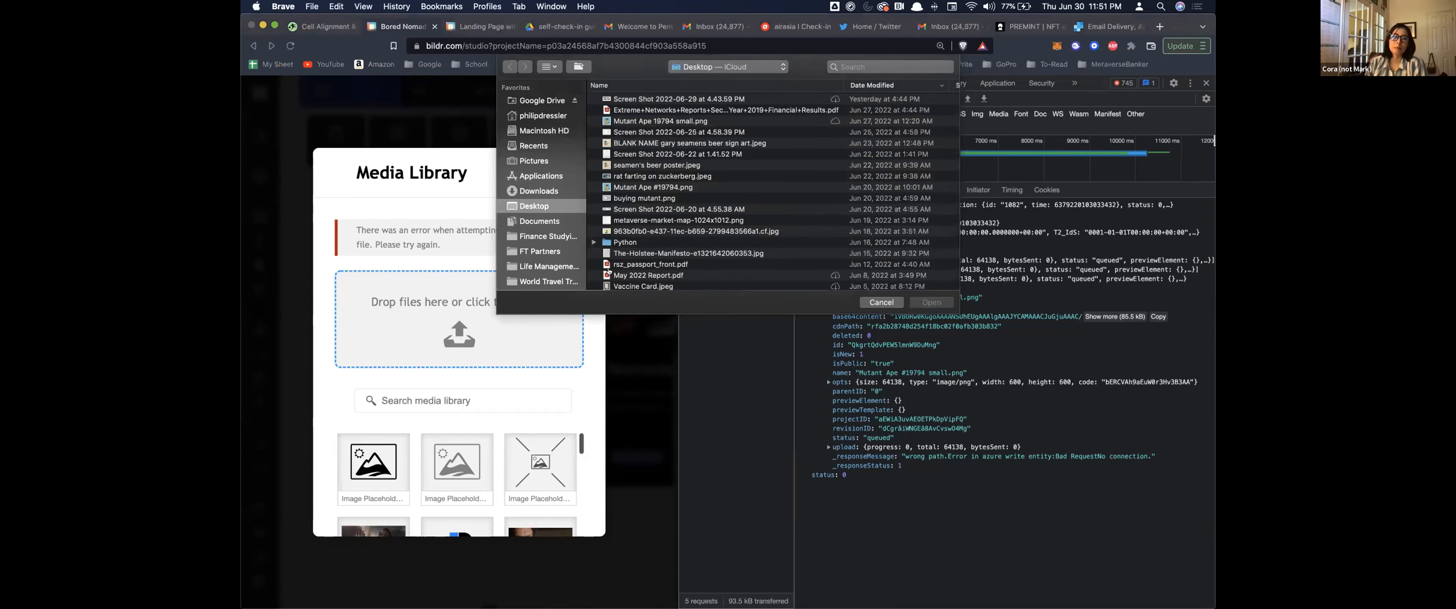
key(Escape)
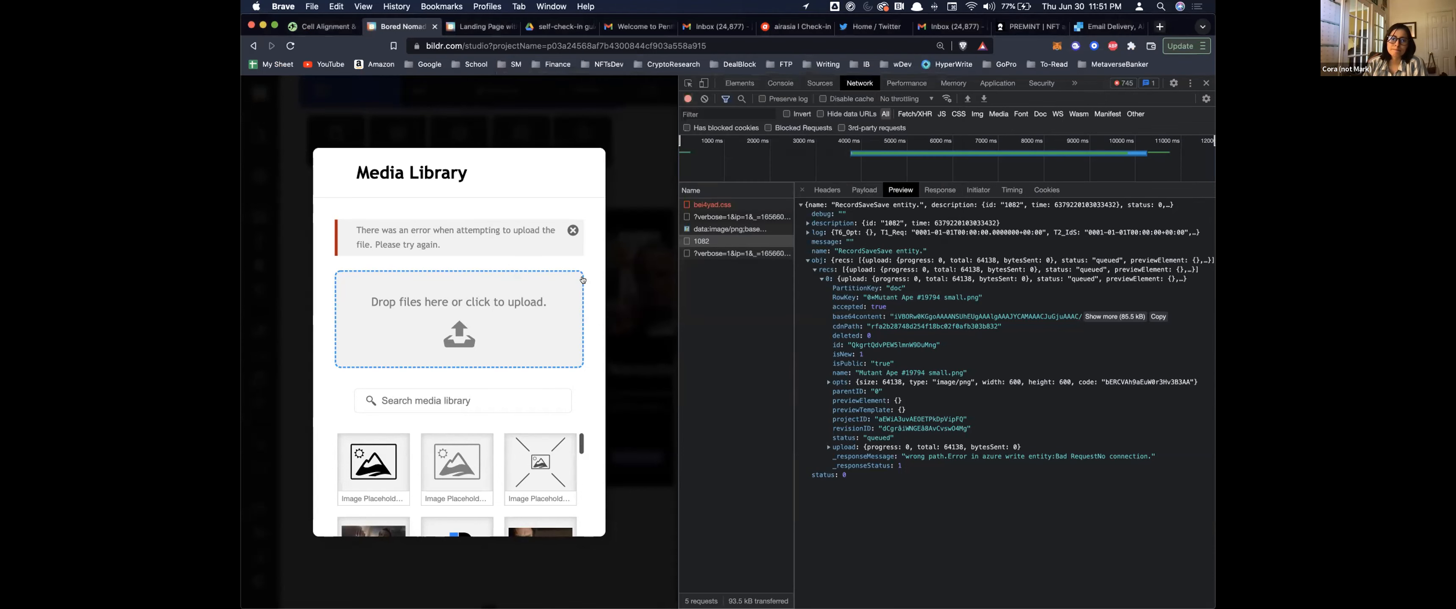
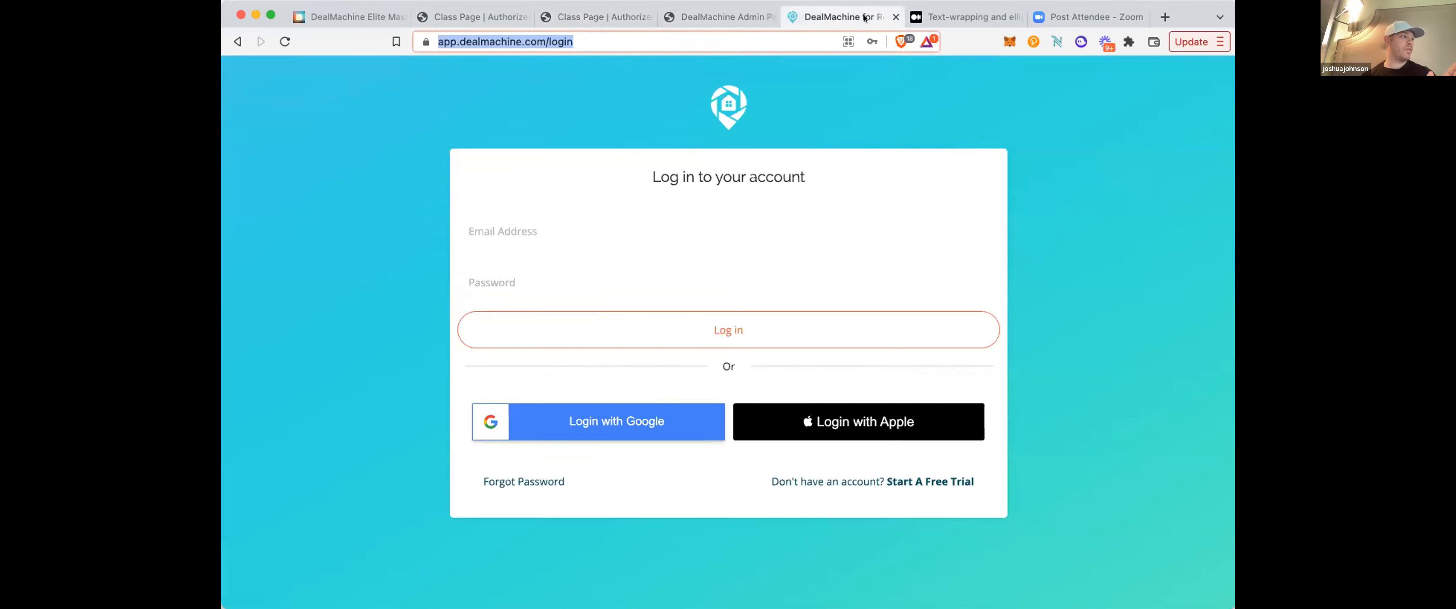
- View the DealMachine admin page's class list and the Cold Calling masterclass page
click(715, 17)
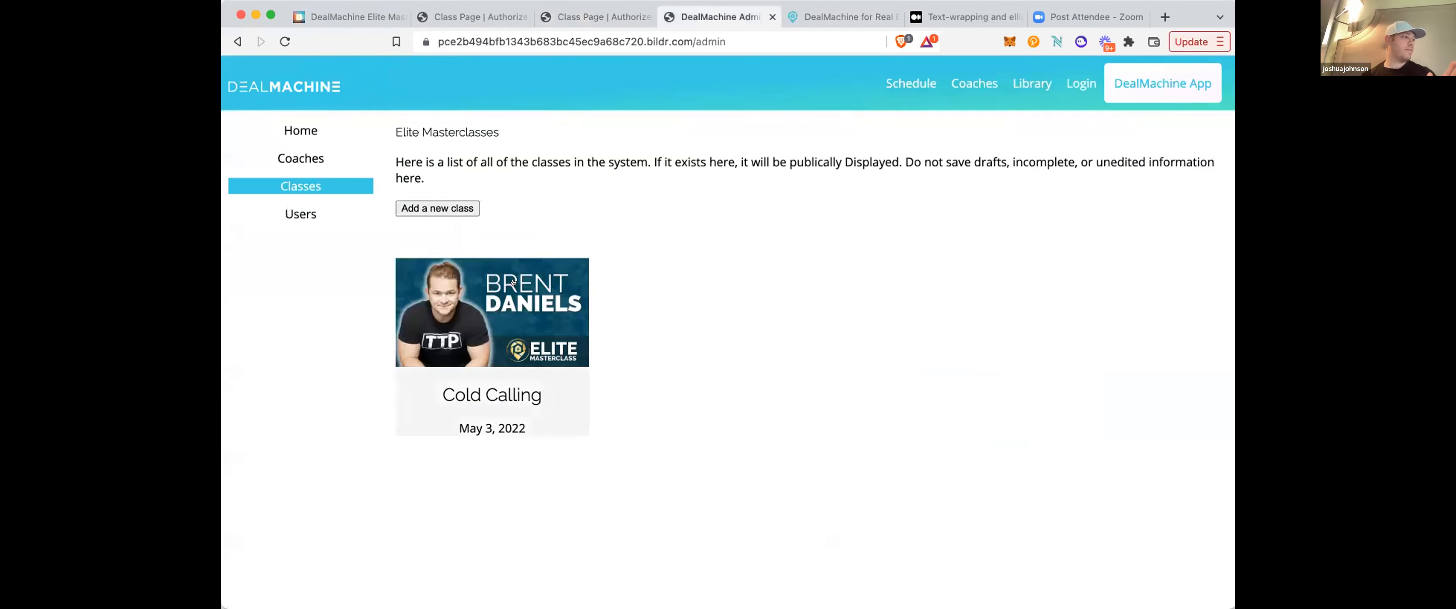
click(498, 17)
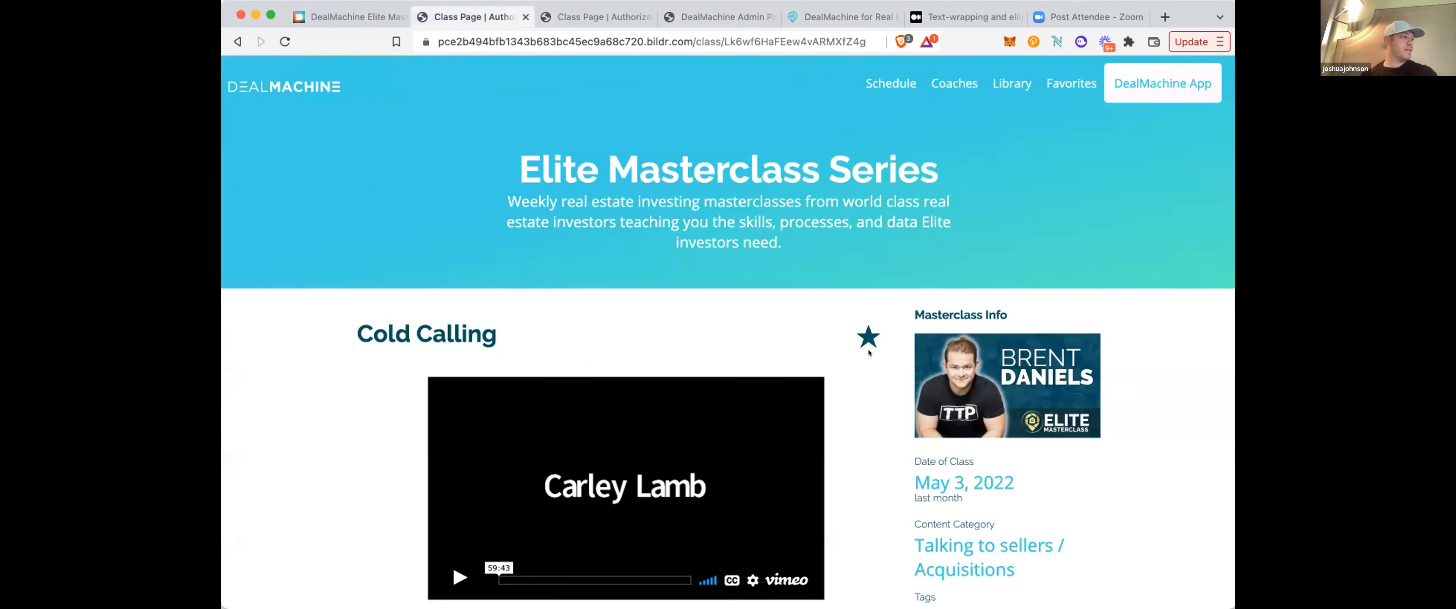
- Replace the class path in the Cold Calling page's address with /library and load the masterclass library
drag(858, 42, 686, 41)
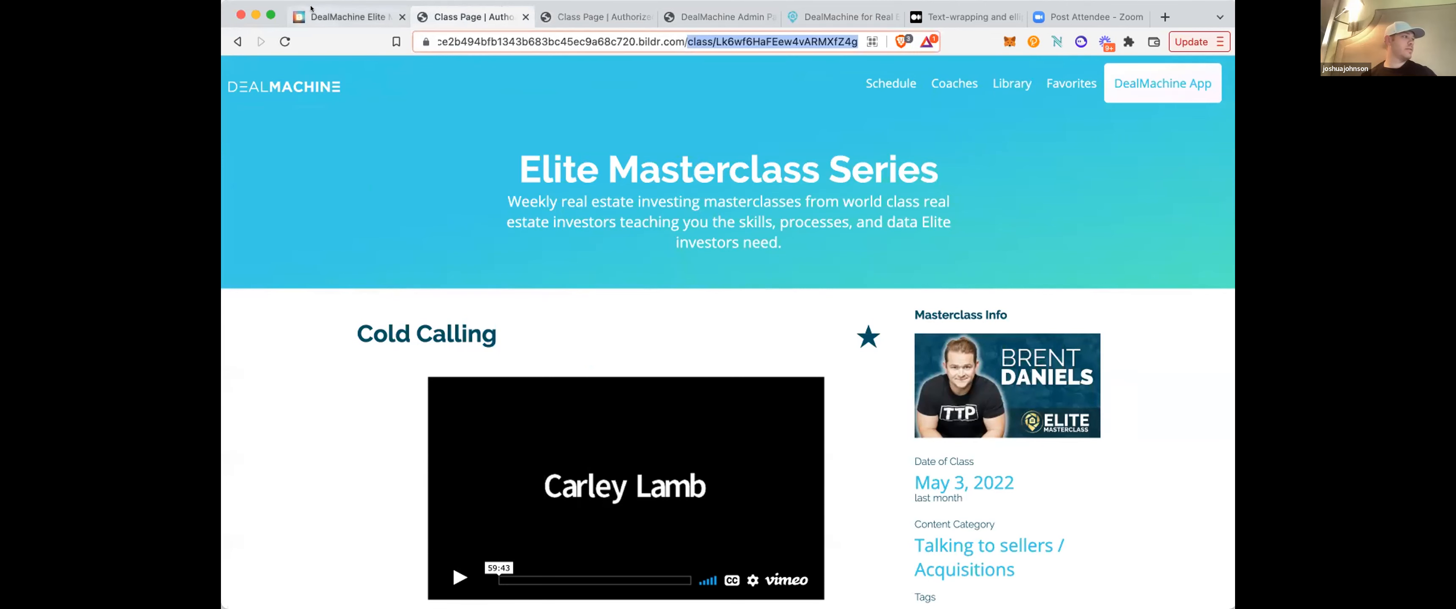
click(345, 12)
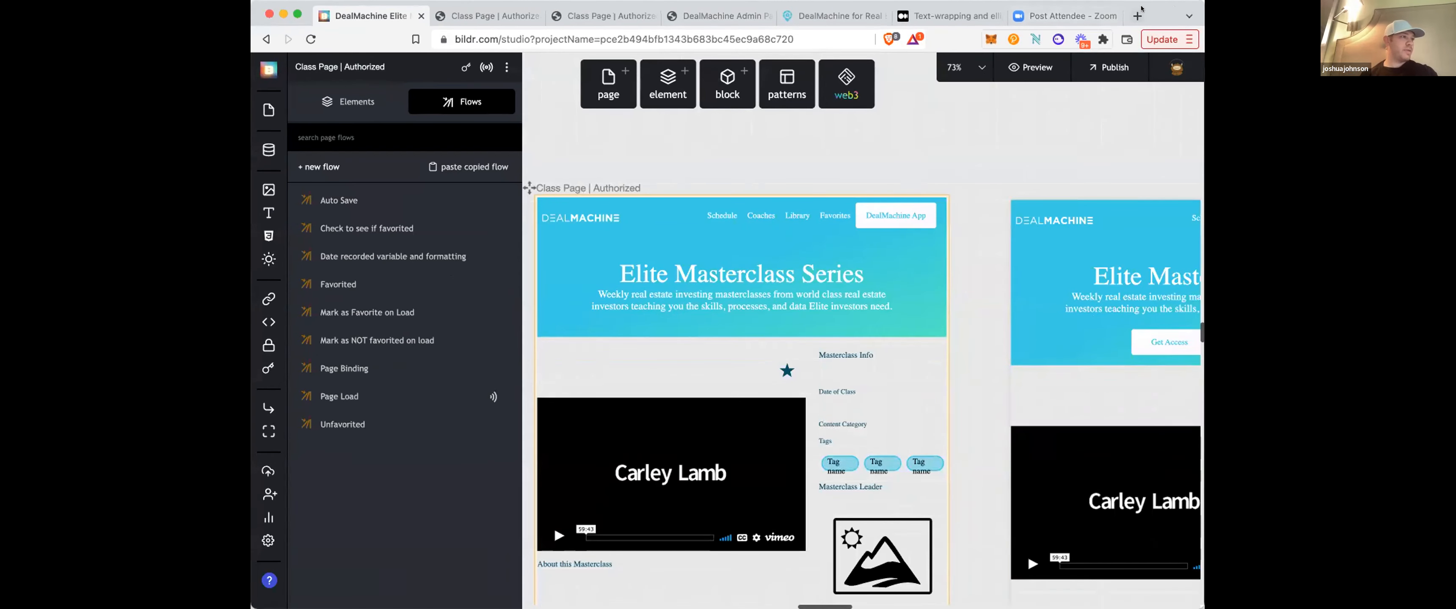
click(509, 19)
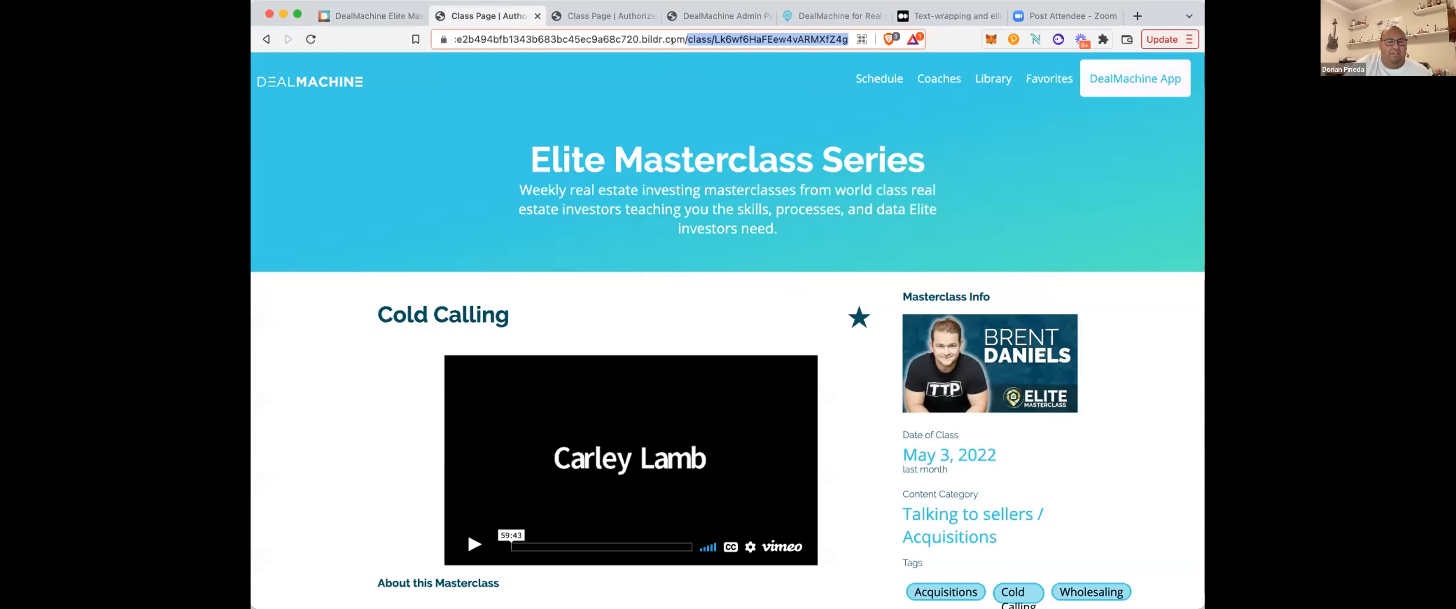
text(/library)
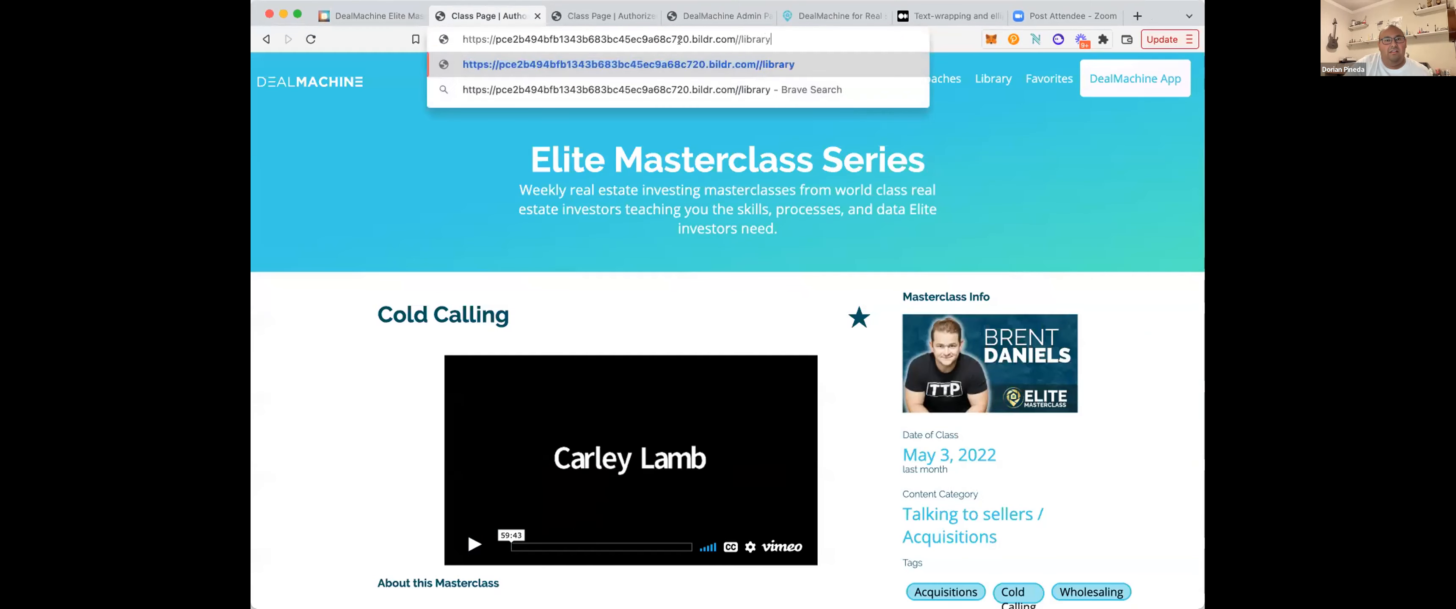
key(Return)
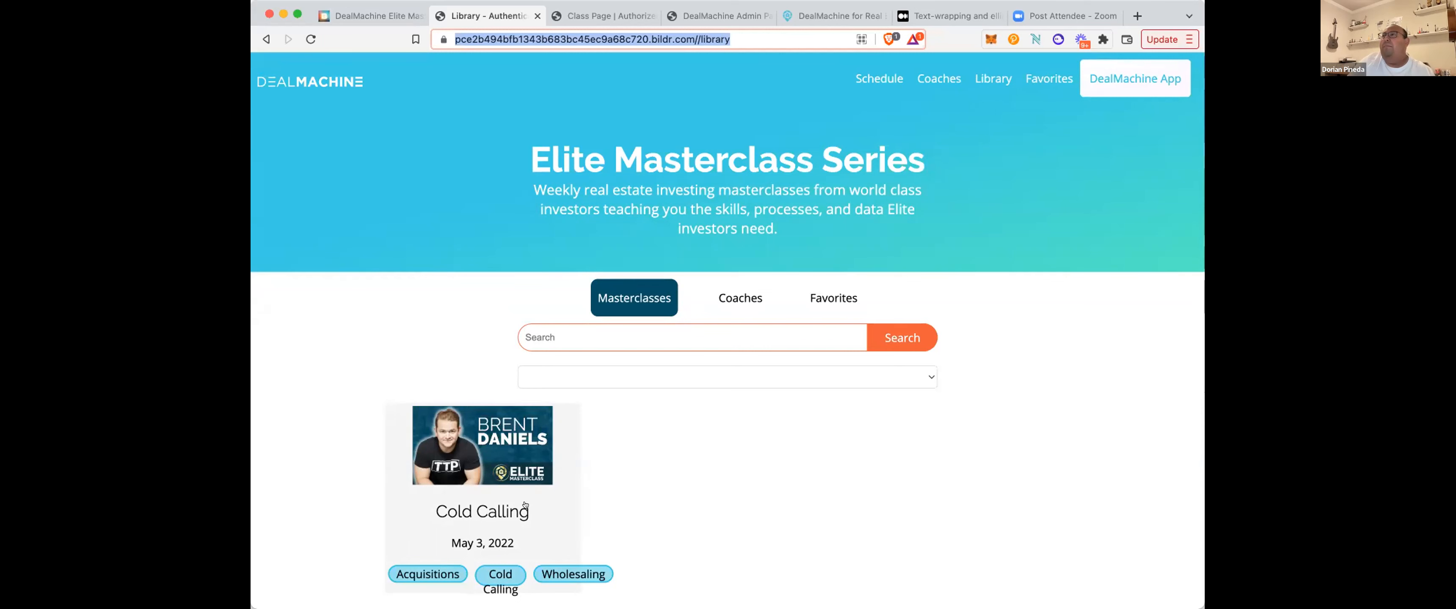
- Switch to the Bildr studio and select the Grid List - Display all tags element on the Classes Grid List Page
click(355, 16)
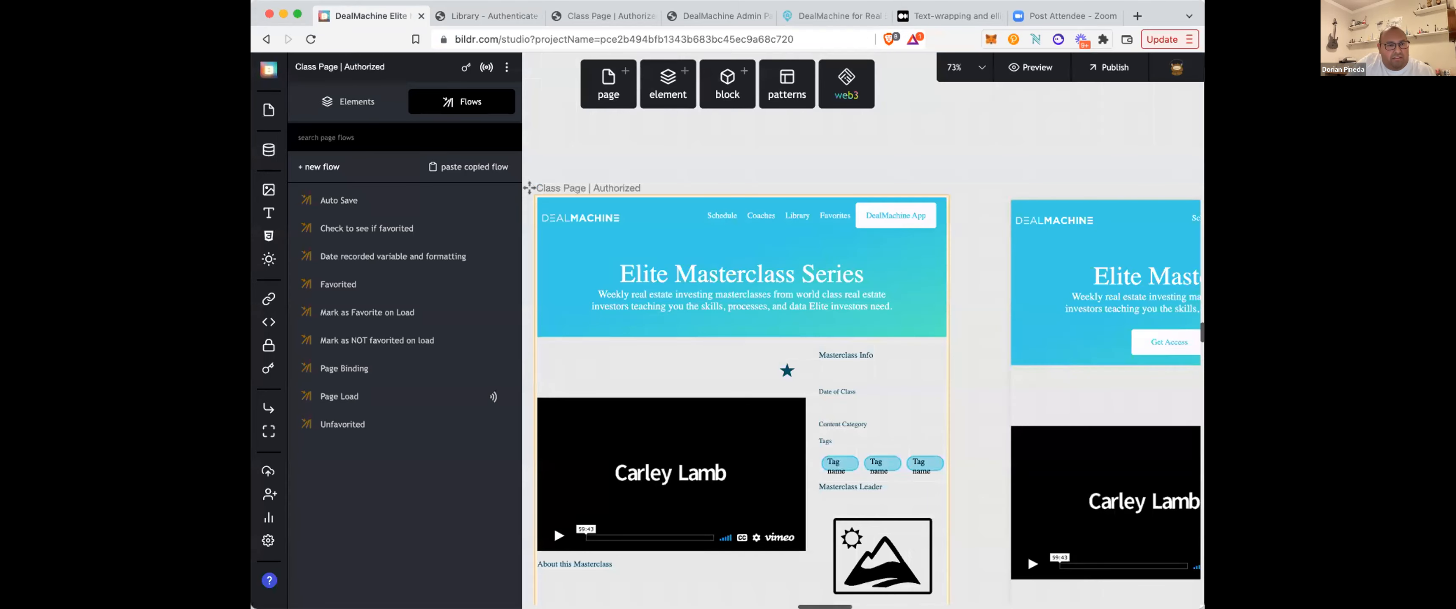
scroll(984, 244, down, 3)
scroll(972, 248, left, 10)
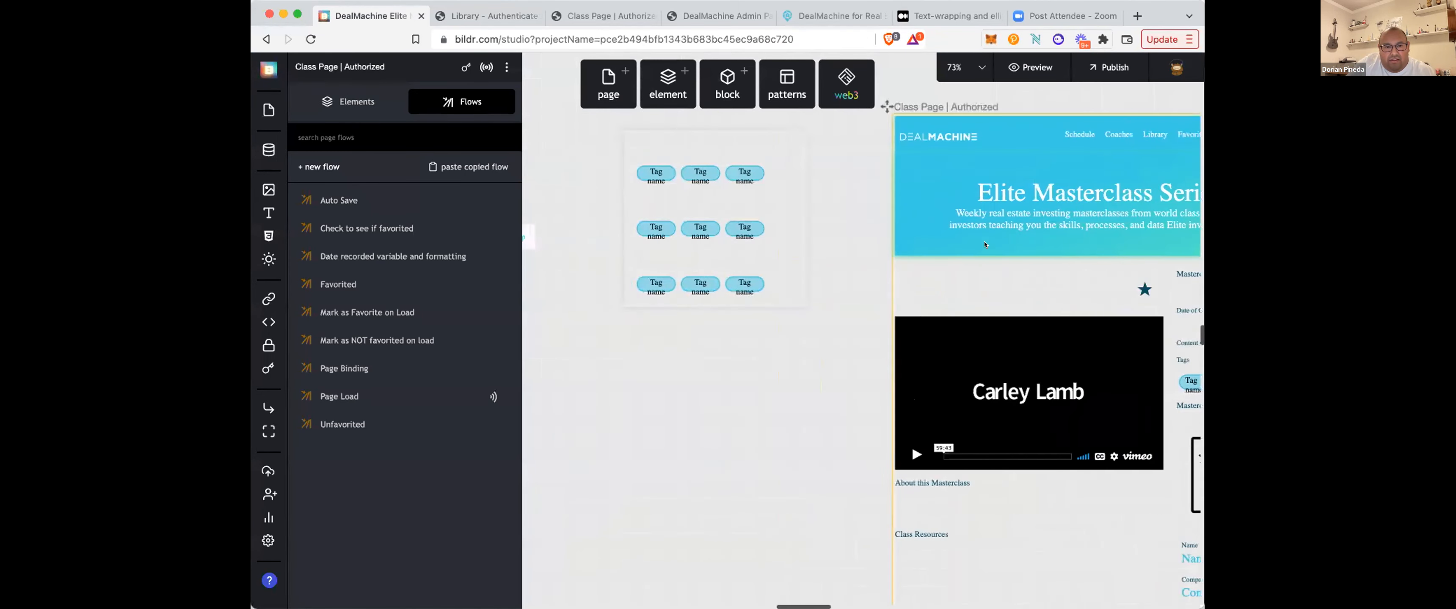
scroll(960, 251, right, 5)
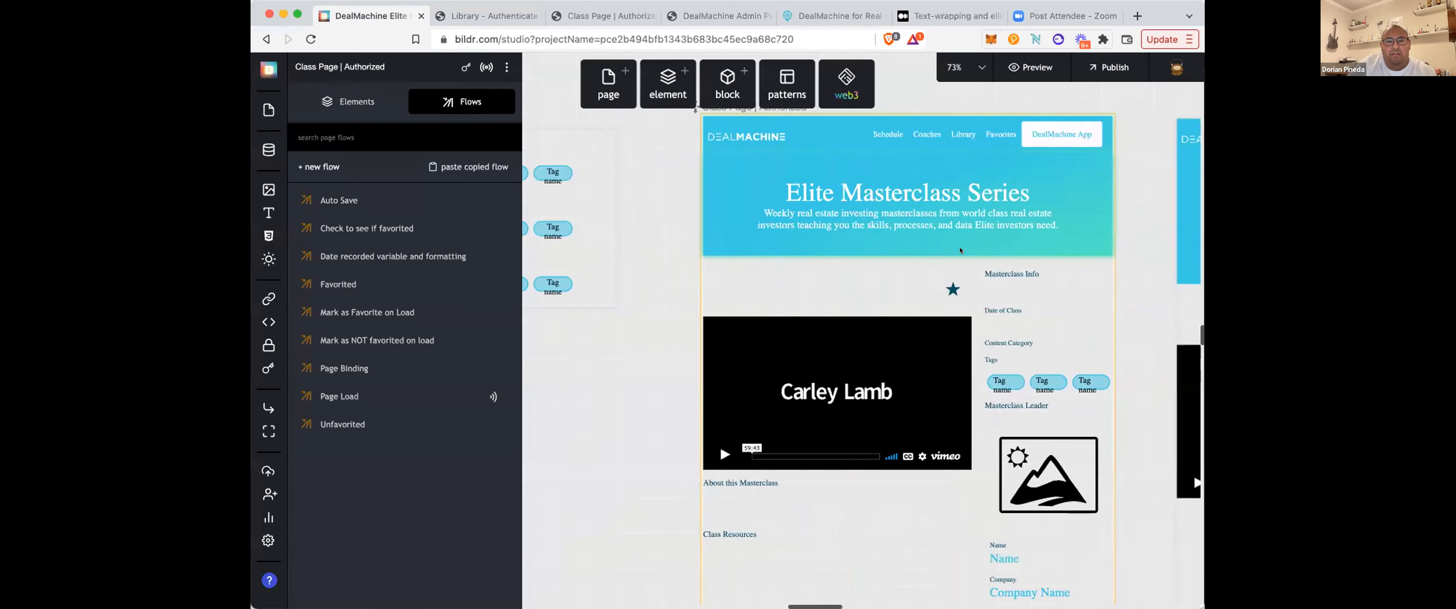
scroll(960, 251, up, 1)
scroll(961, 247, left, 10)
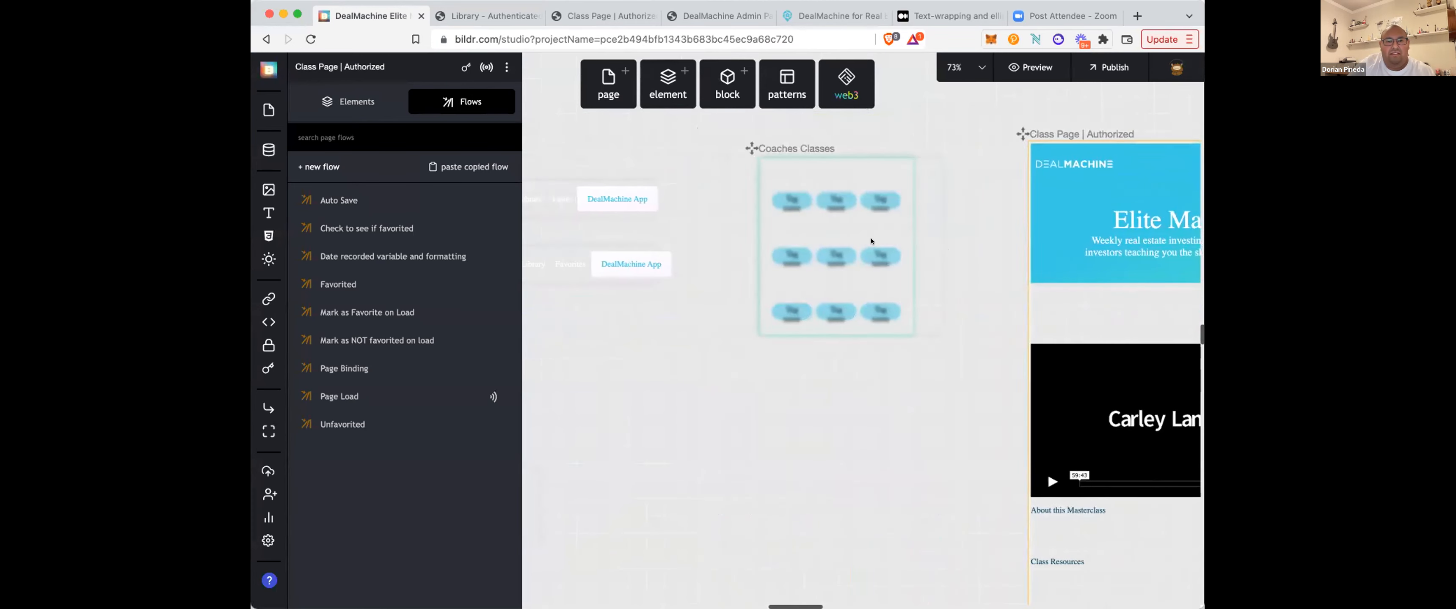
scroll(870, 239, left, 4)
scroll(871, 239, down, 3)
scroll(870, 294, left, 6)
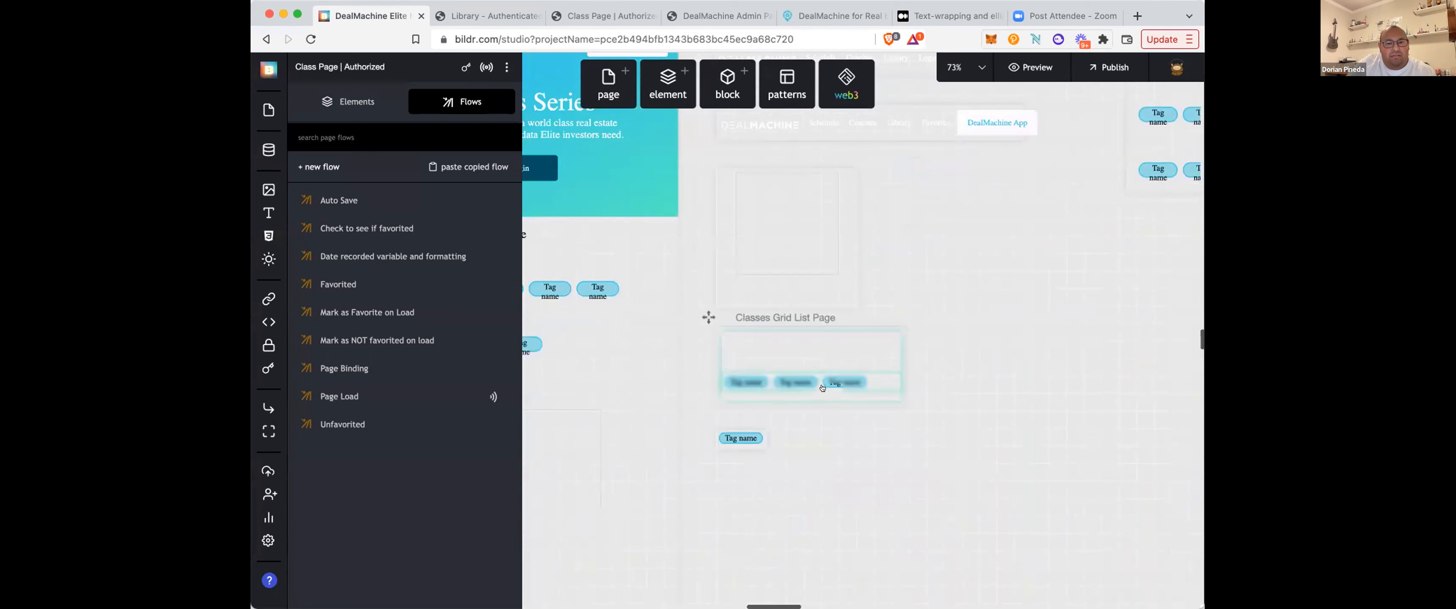
click(752, 381)
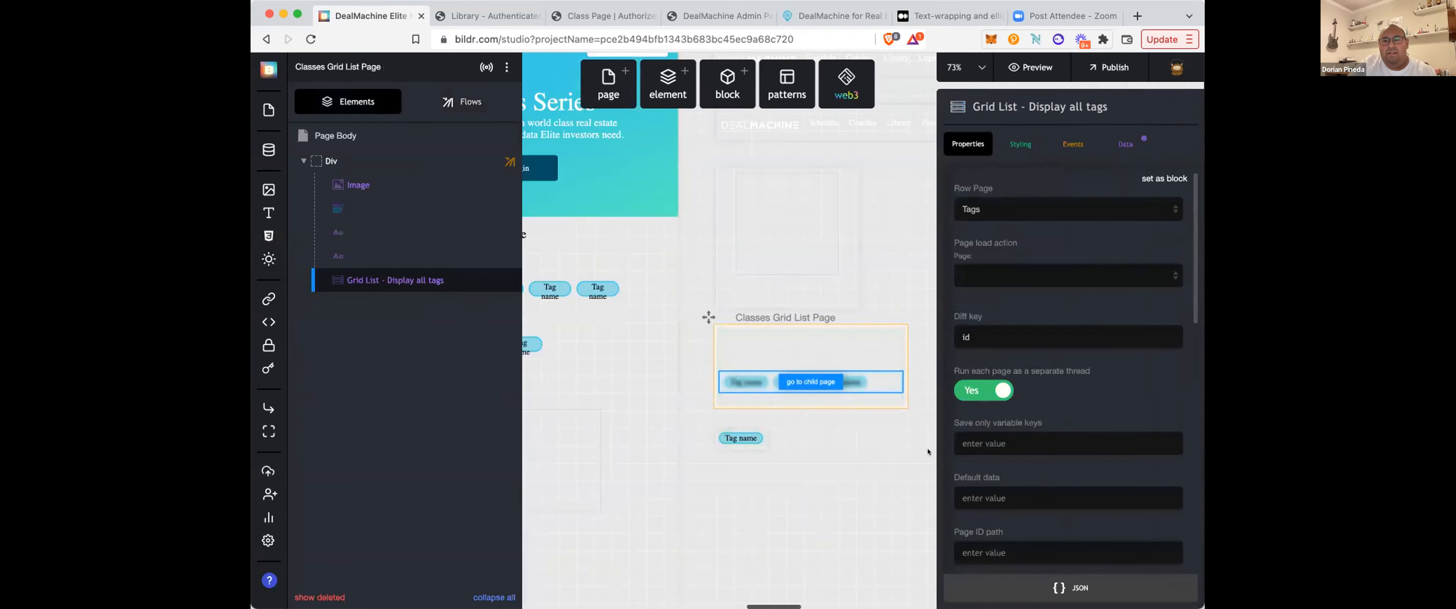
- Add a flex-wrap inline style set to wrap on the Grid List - Display all tags element
click(1020, 141)
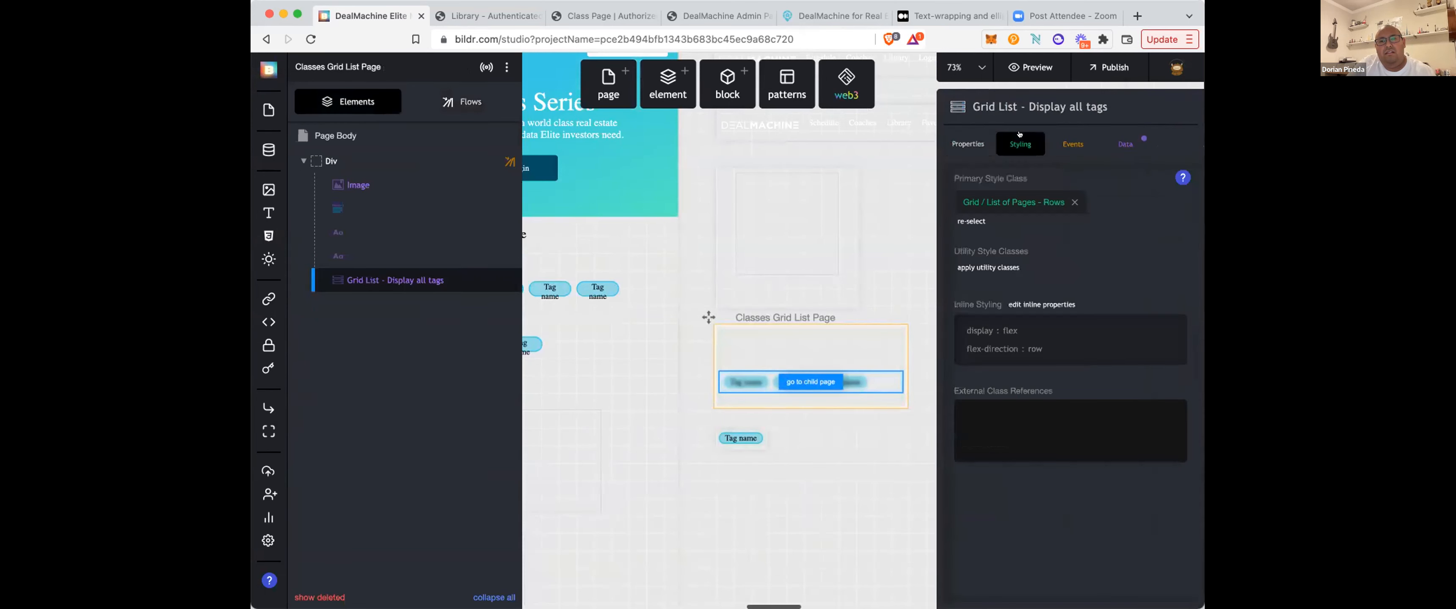
click(1040, 349)
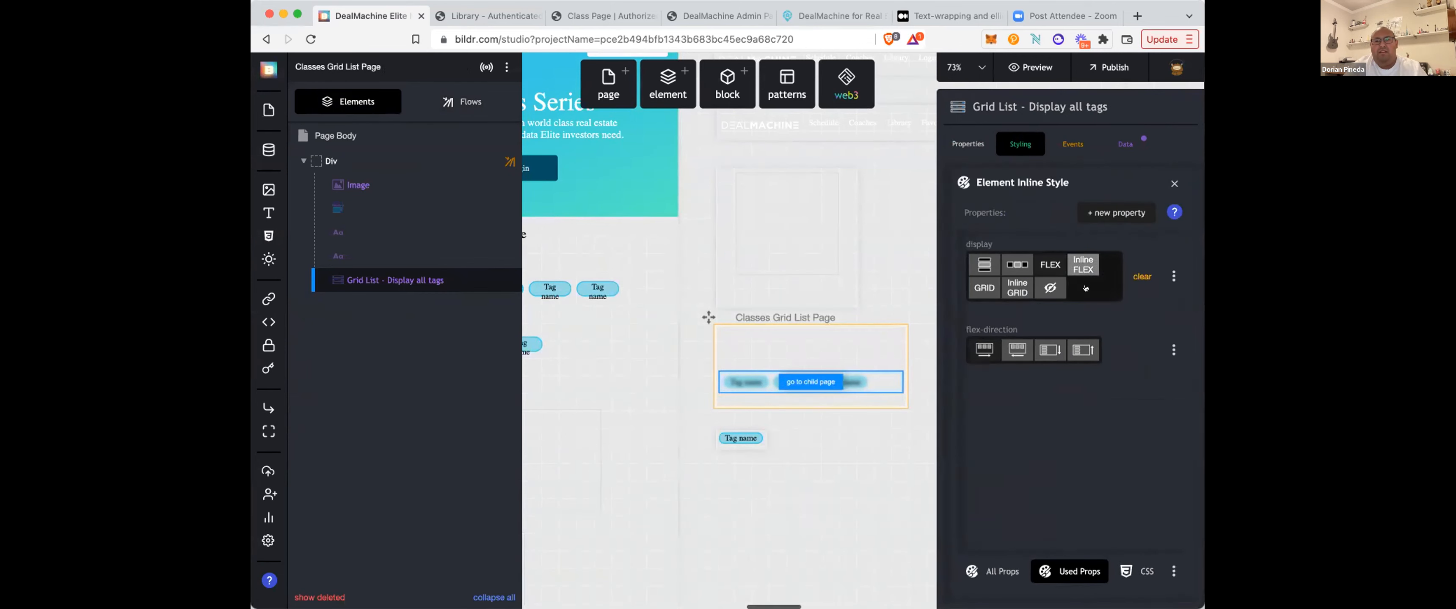
click(1118, 212)
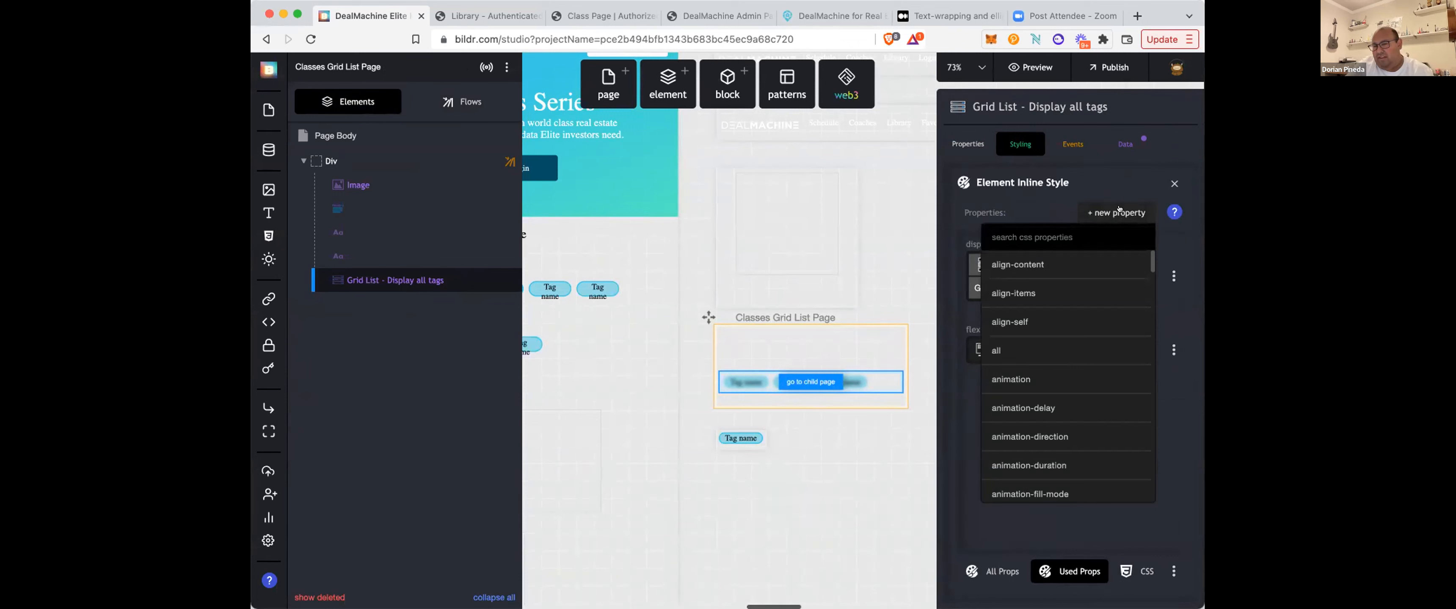
text(wrap)
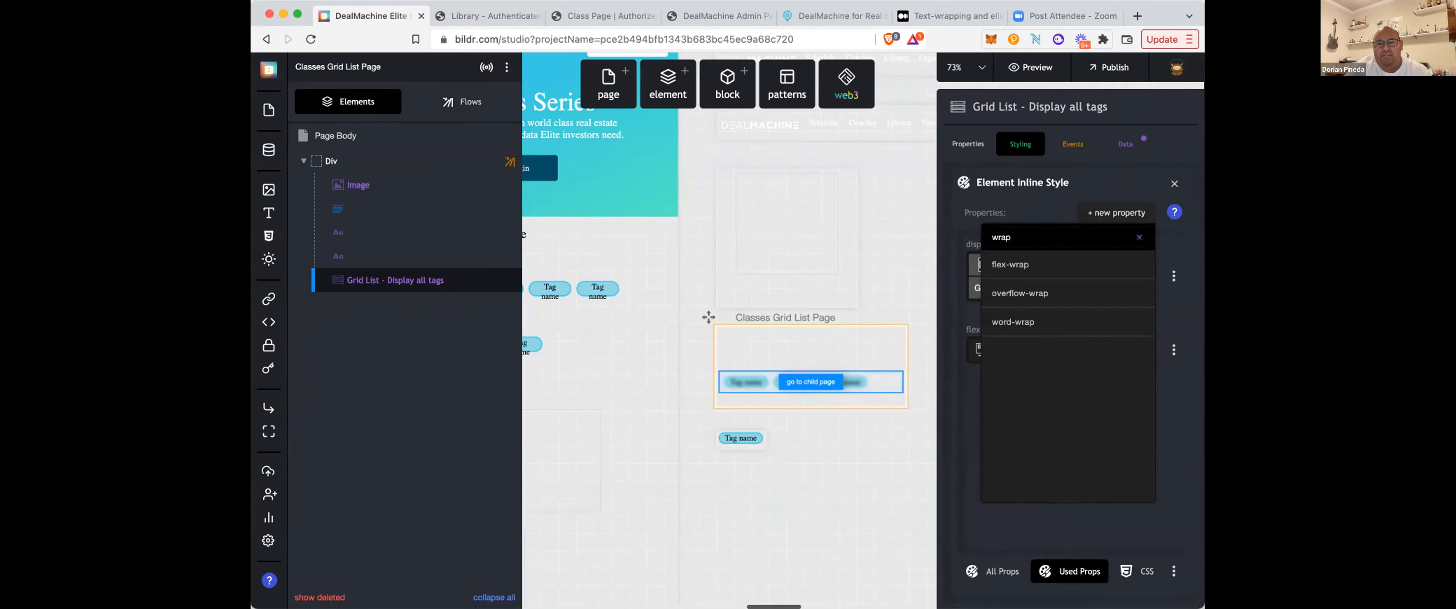
click(1091, 209)
click(1090, 209)
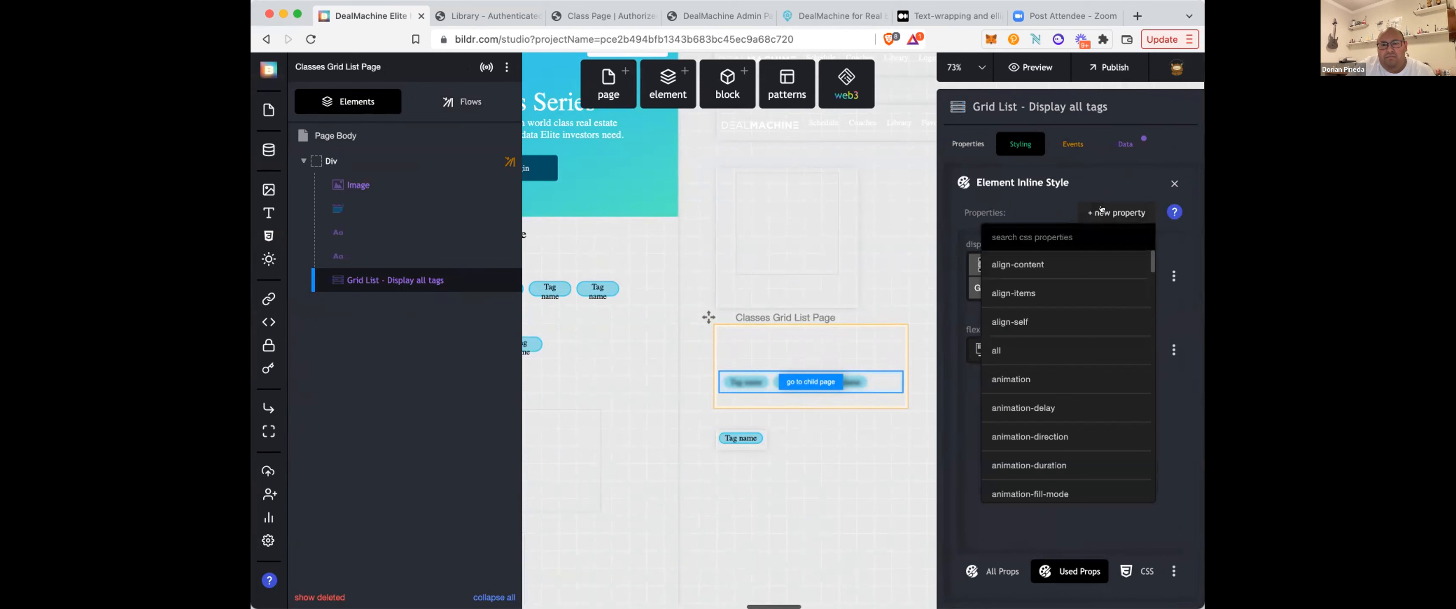
text(wrap)
click(1063, 262)
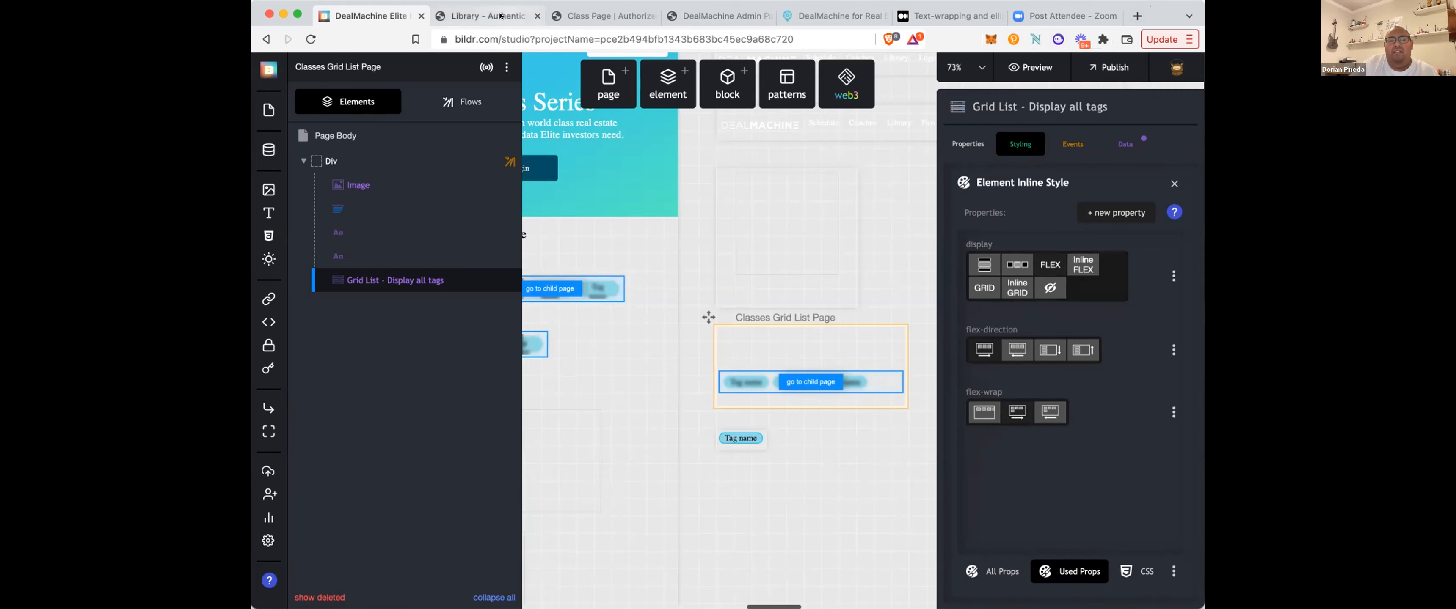
- Reload the live library page and check how the tags wrap on the masterclass card
click(486, 16)
click(576, 19)
click(519, 19)
key(super+r)
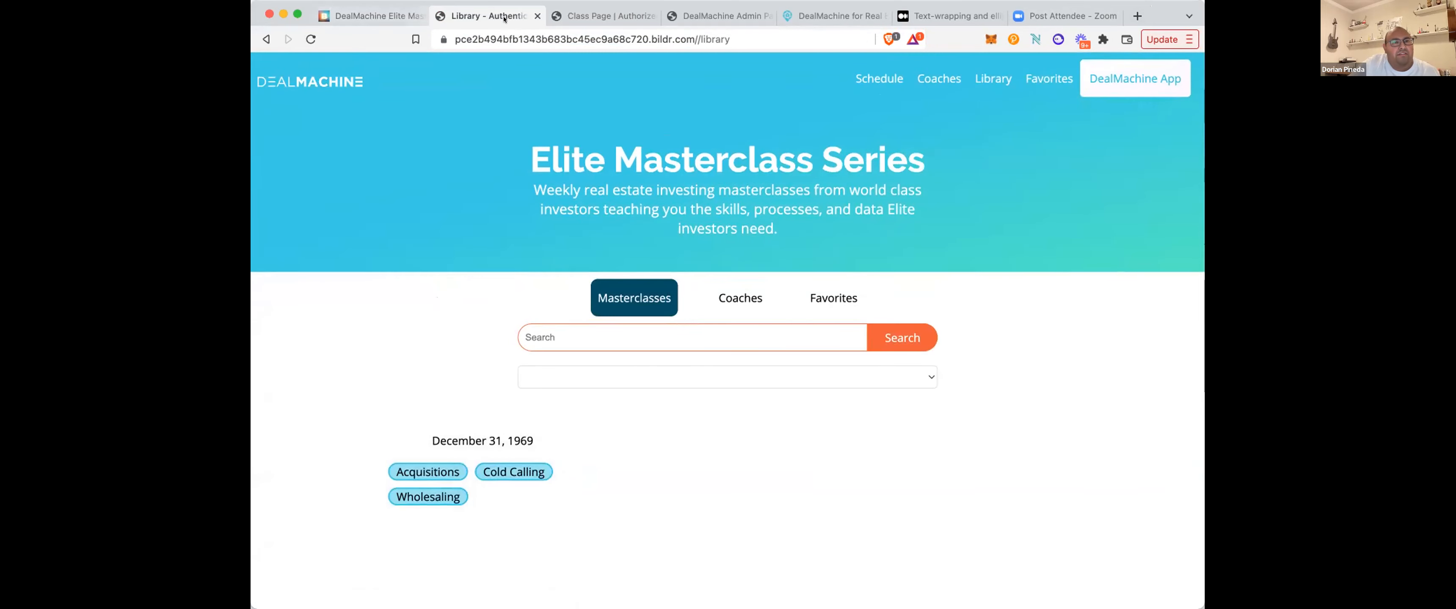
click(579, 20)
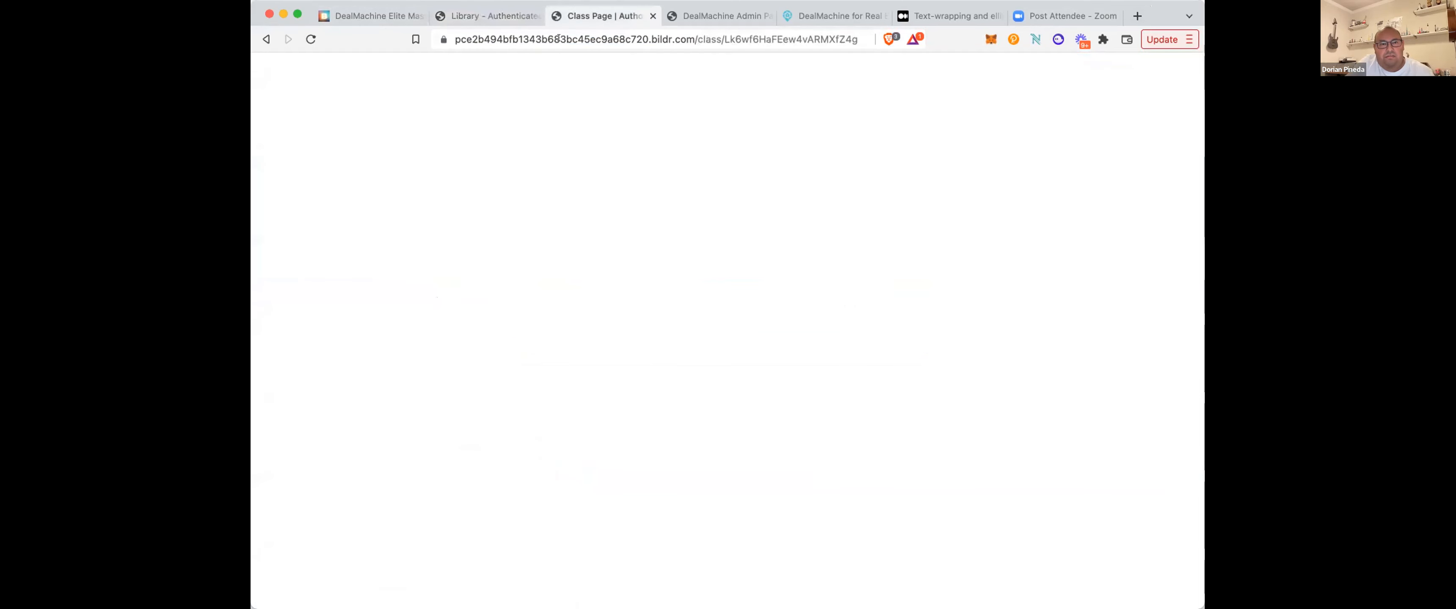
click(489, 16)
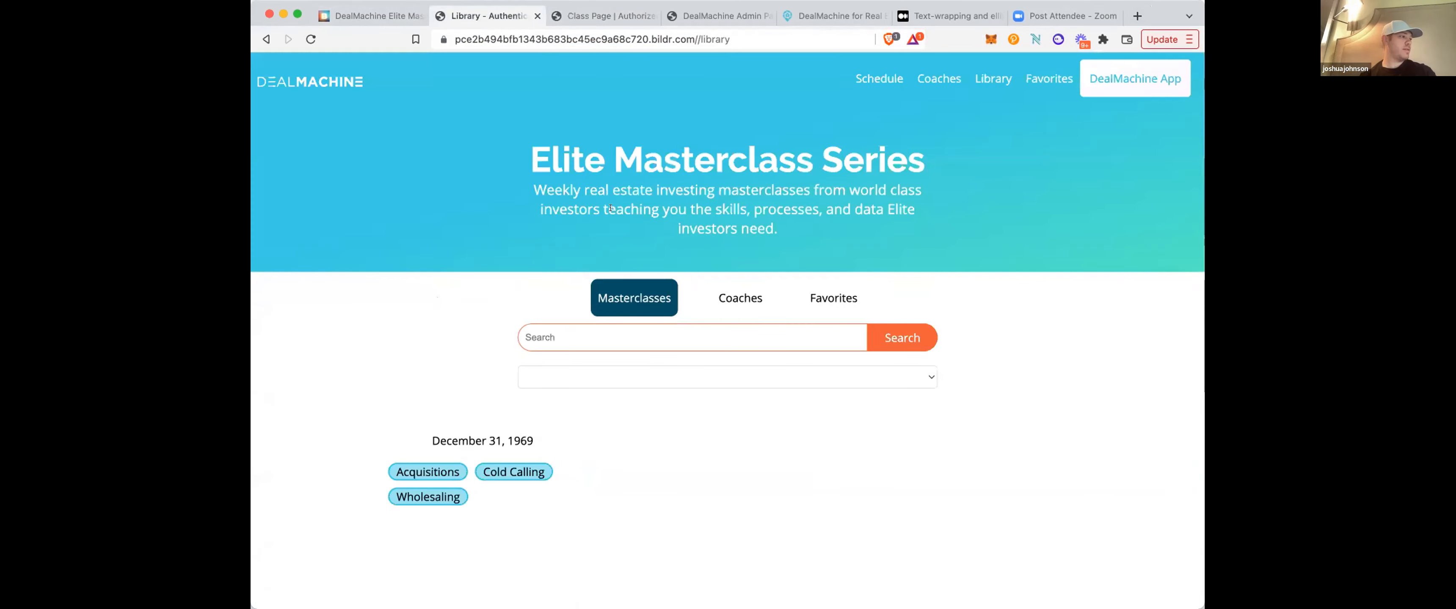
- Open the class from its library card and examine the Cold Calling tag under Masterclass Info
click(473, 437)
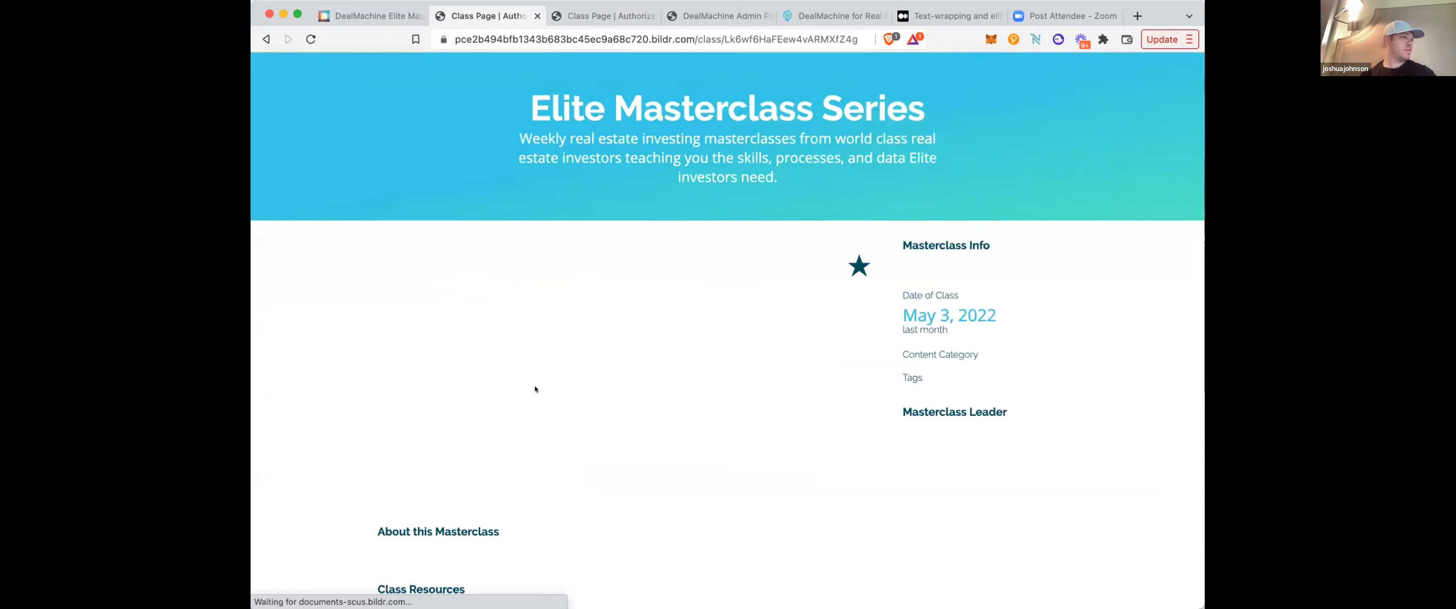
scroll(1027, 473, down, 2)
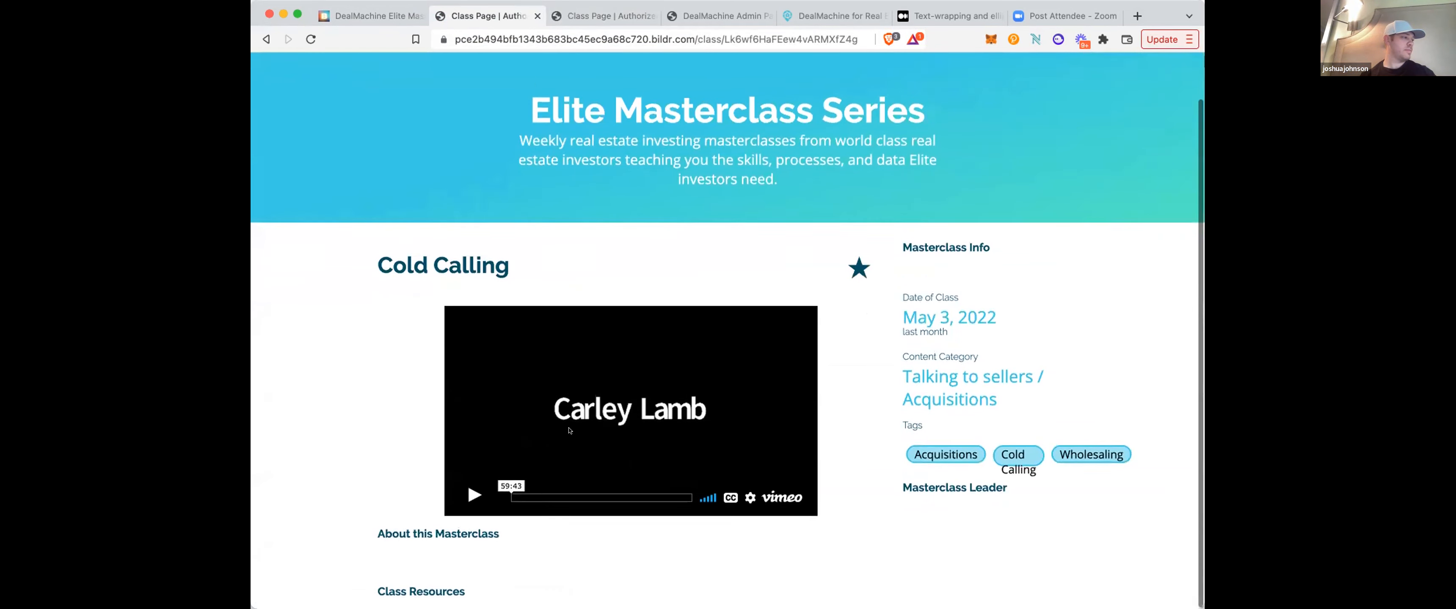
drag(1018, 471, 1030, 479)
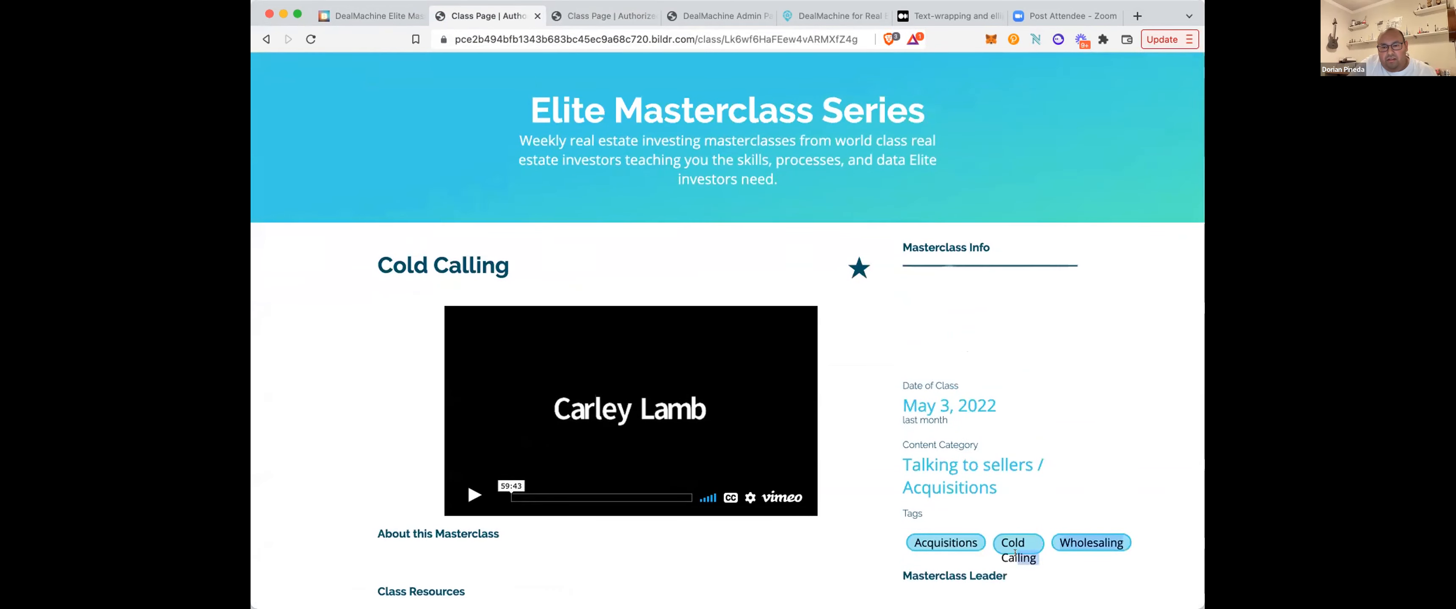
click(1008, 544)
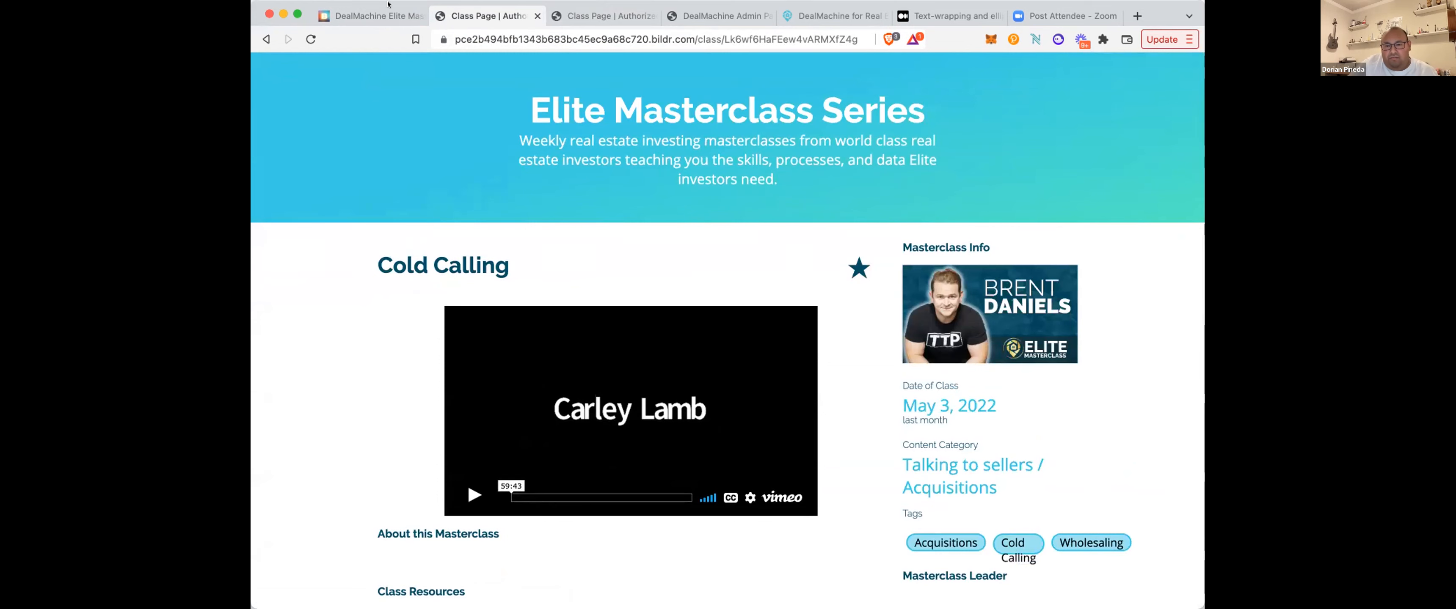
- In the Bildr studio, add a flex-wrap inline style set to no wrap on the Tag name text of the Tags page
click(368, 19)
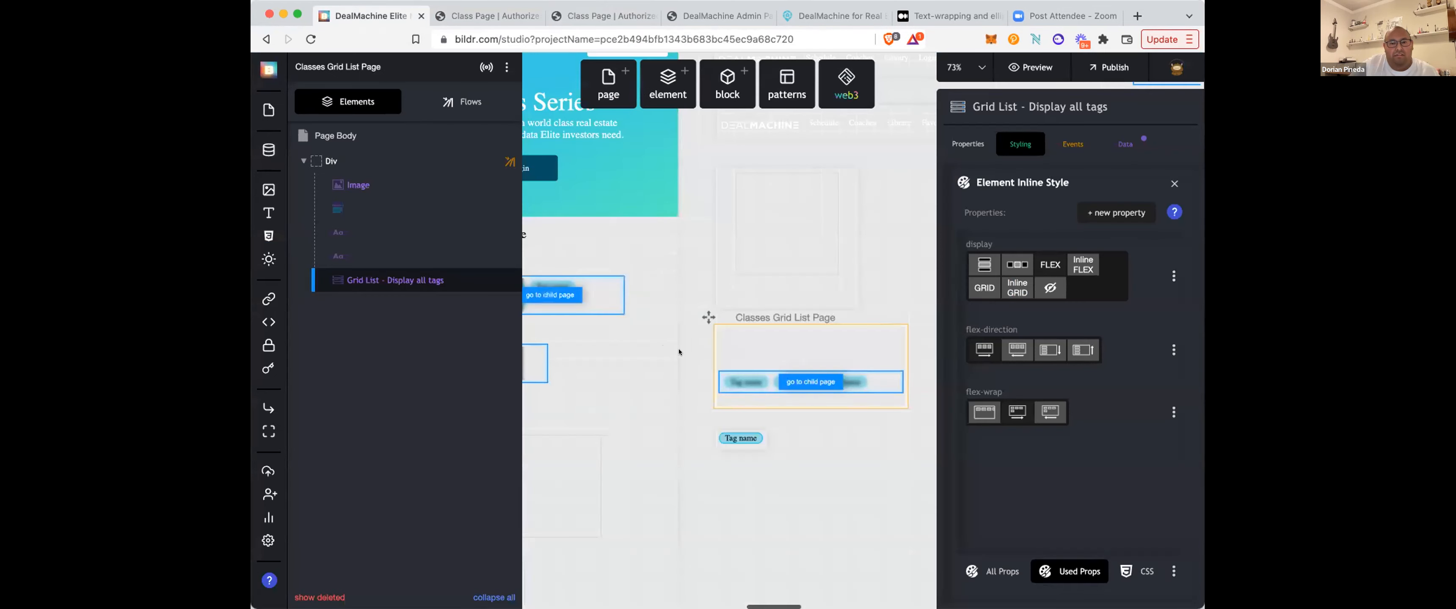
click(740, 436)
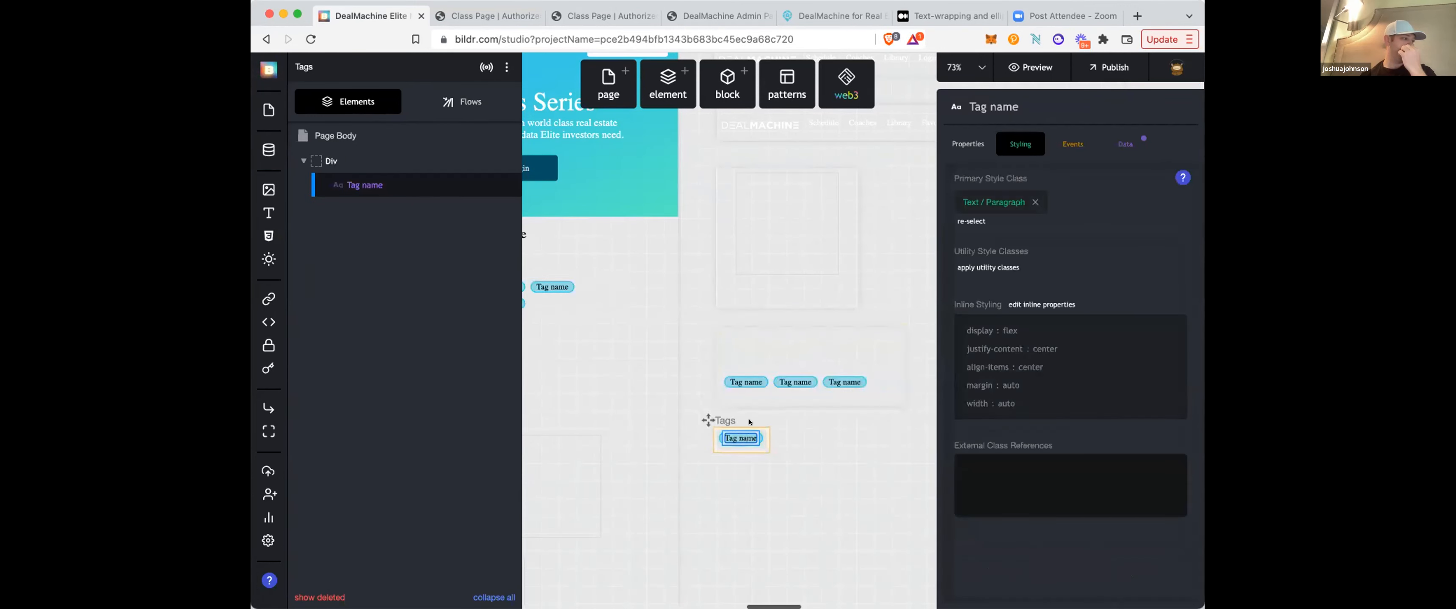
click(1040, 398)
click(1108, 220)
text(wrap)
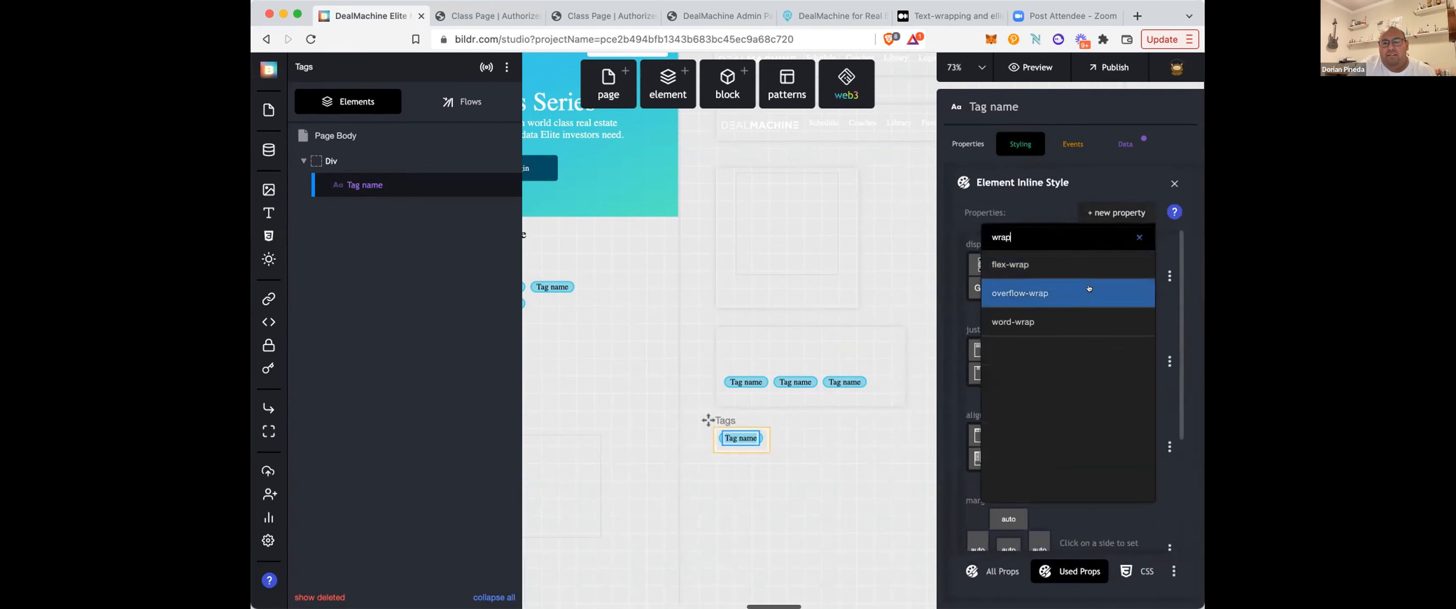
click(1085, 265)
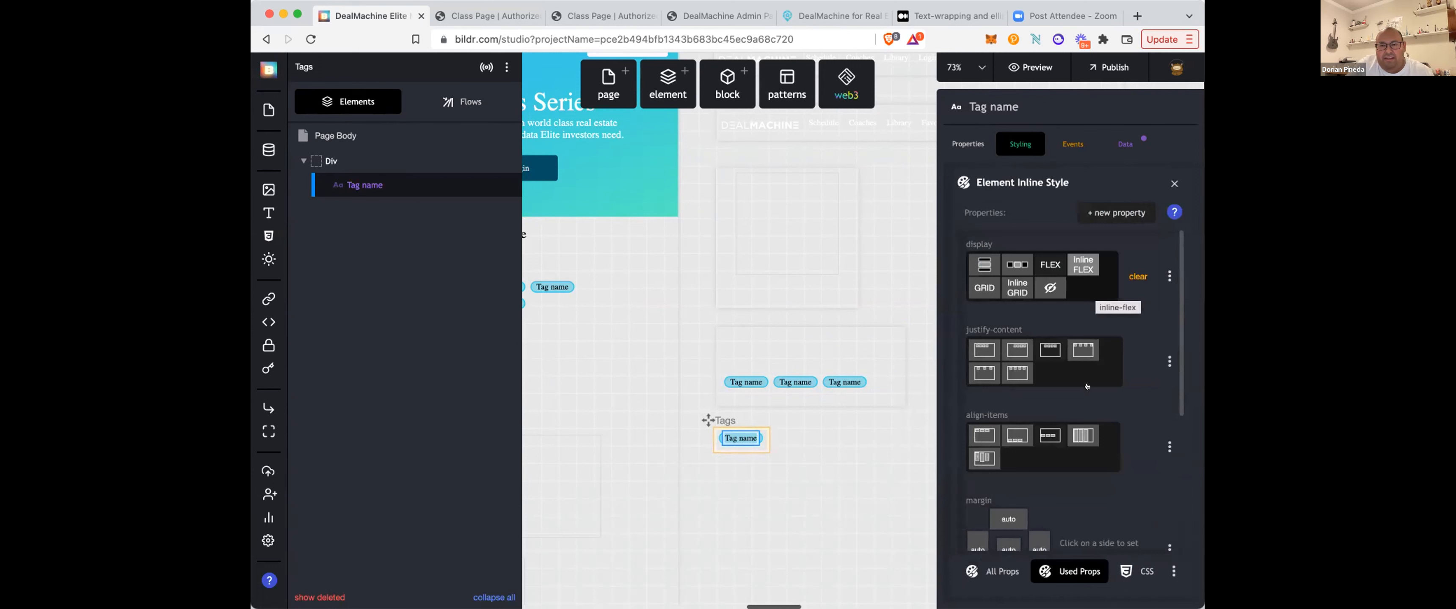
scroll(1087, 390, down, 5)
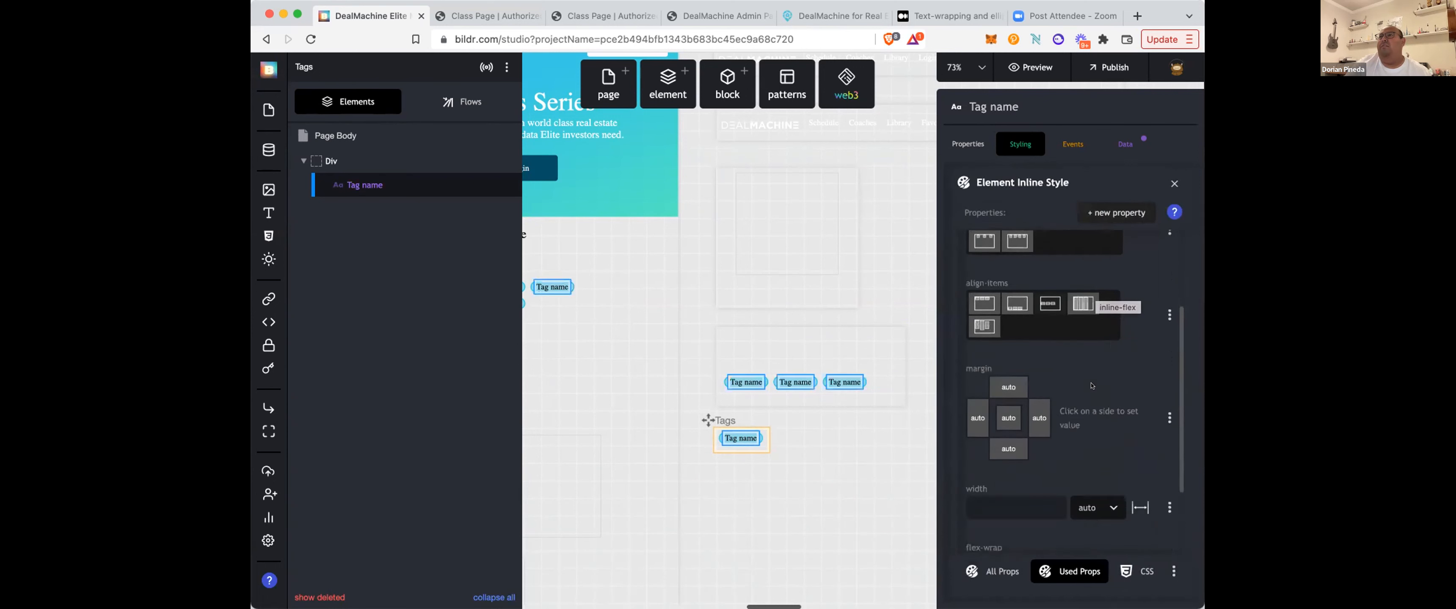
click(1050, 467)
click(1017, 467)
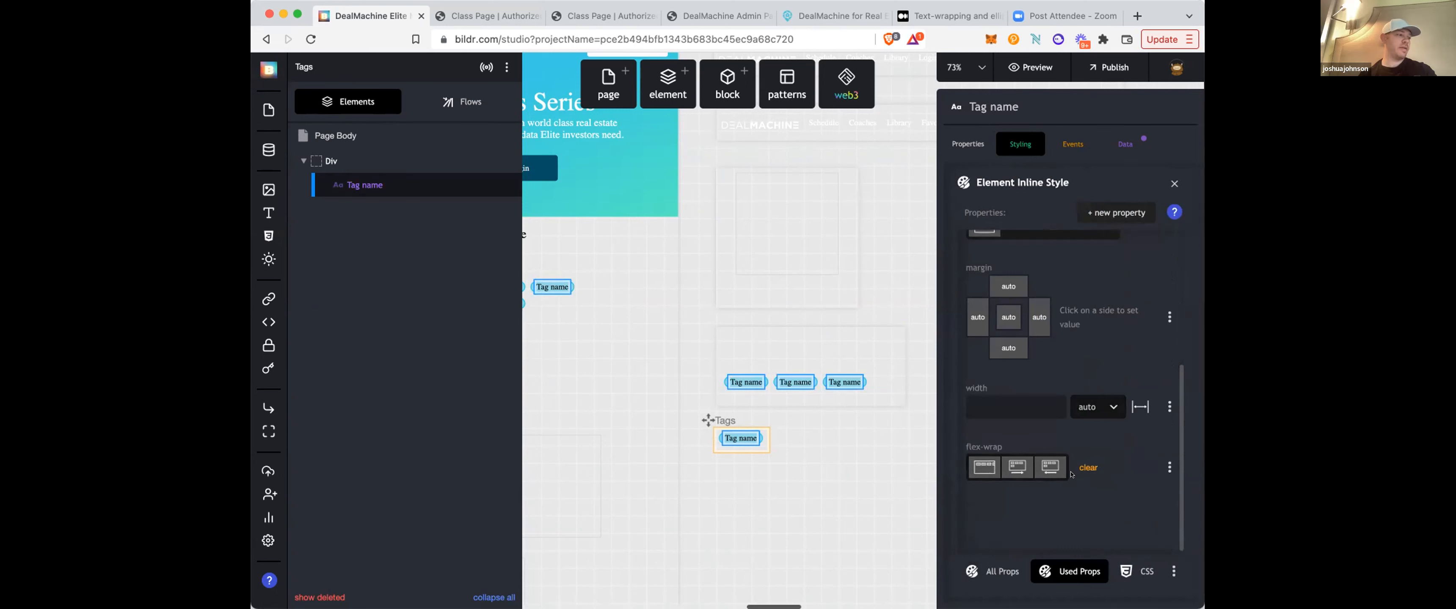
click(984, 470)
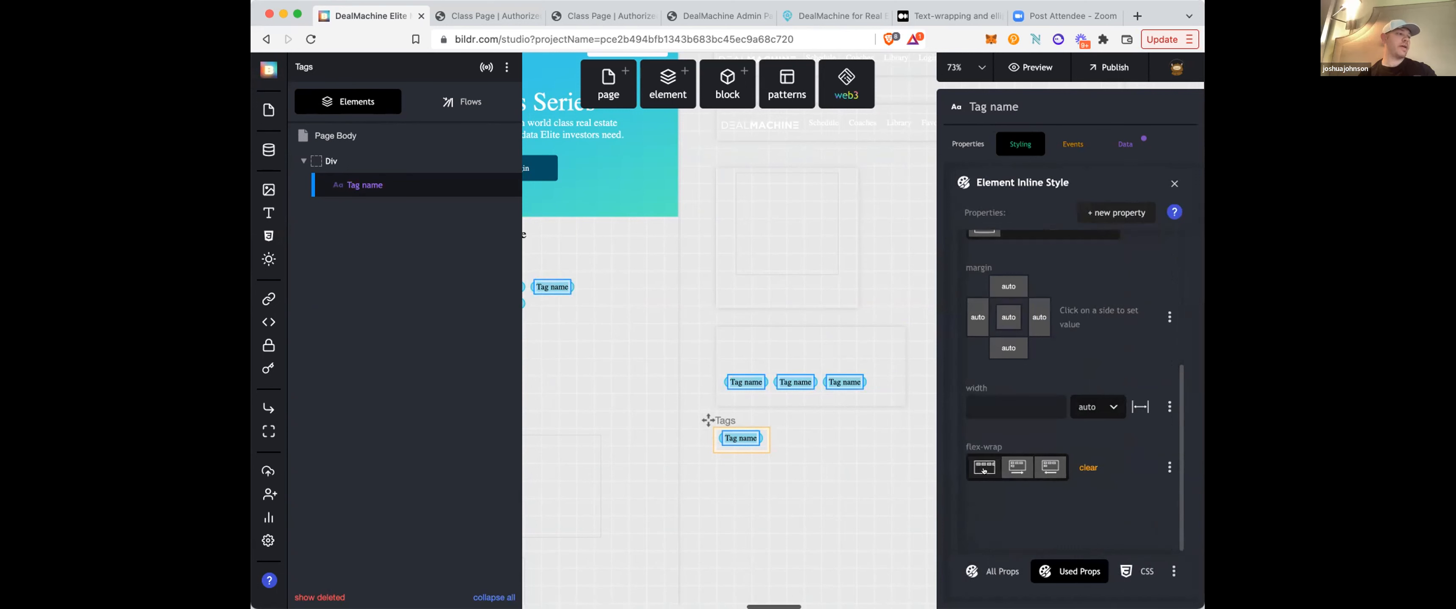
- Reload the live Cold Calling class page, check its tags, and return to the Bildr studio
click(491, 15)
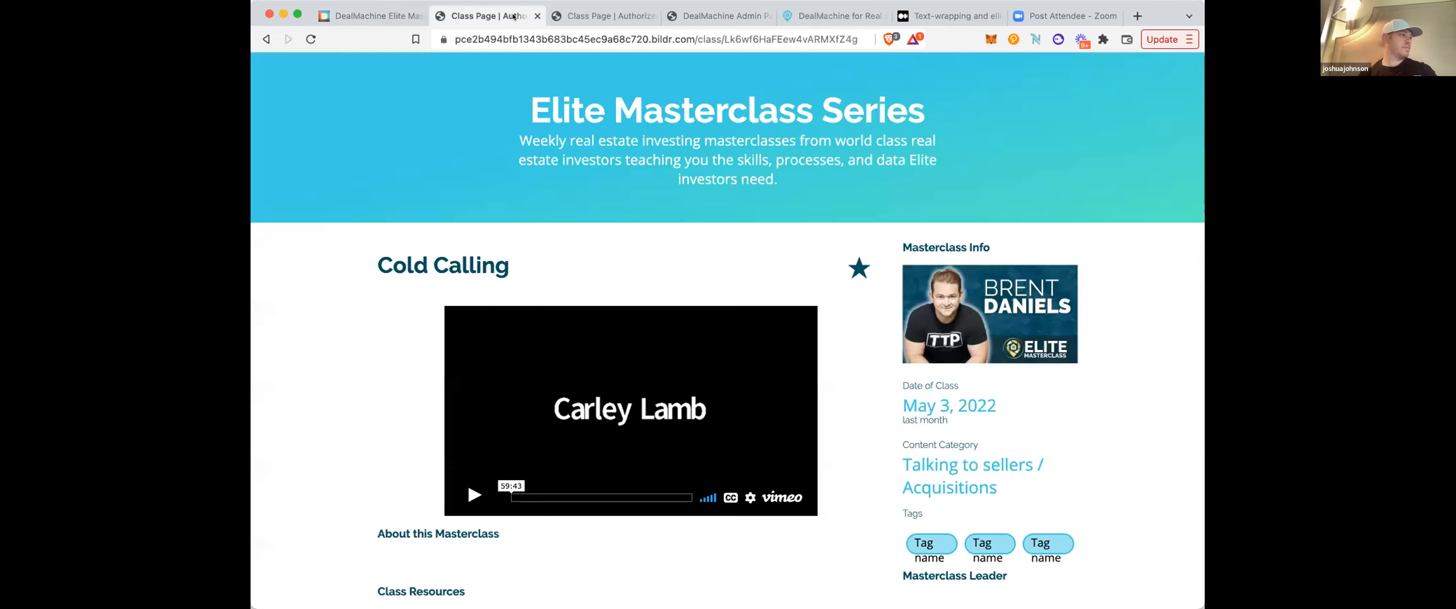
click(568, 35)
key(Return)
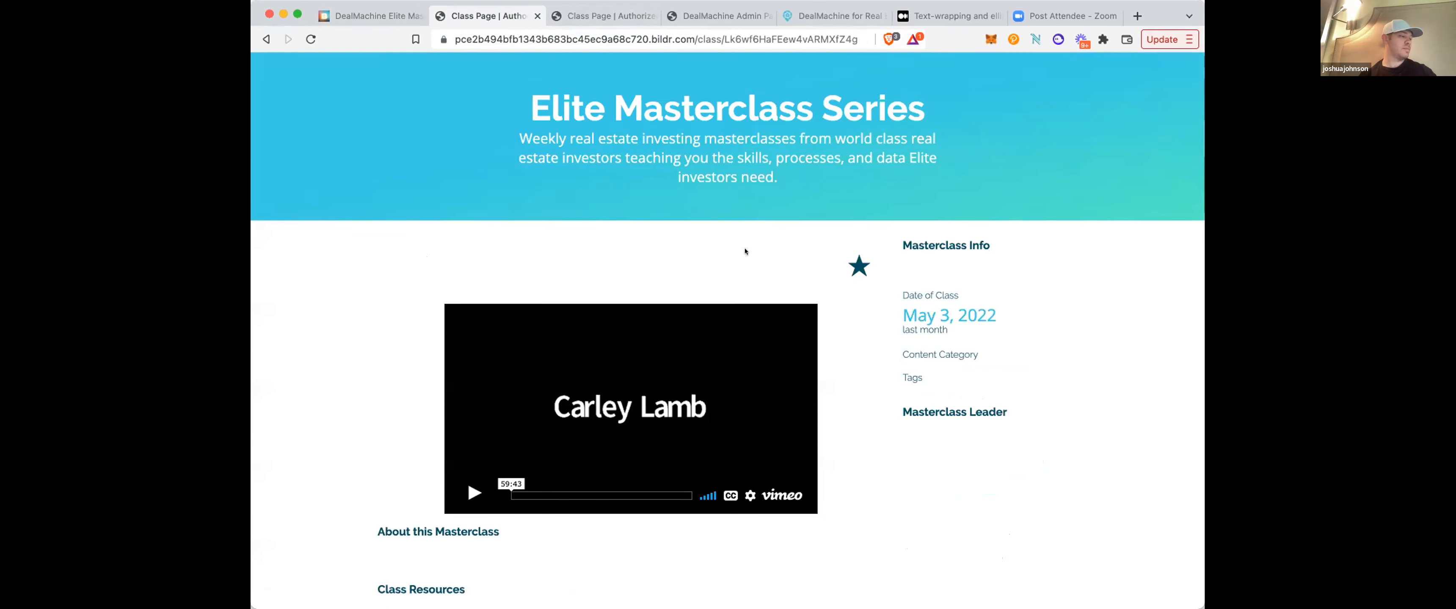
scroll(847, 345, down, 2)
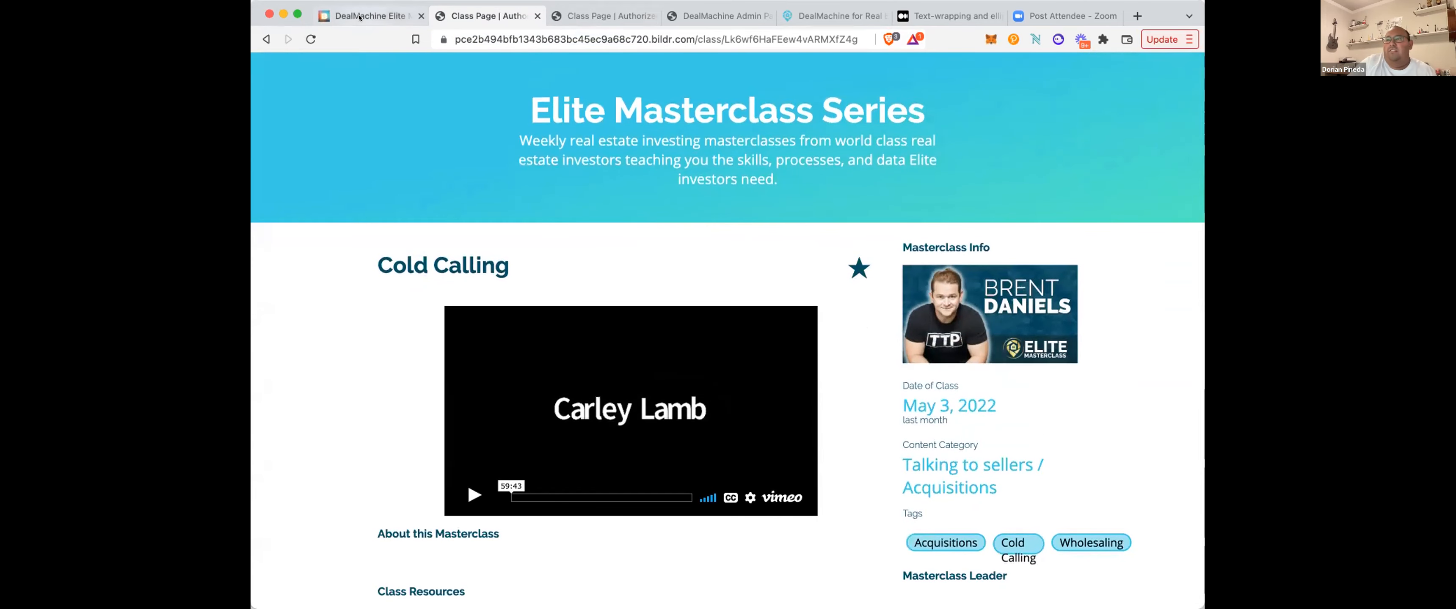
click(373, 15)
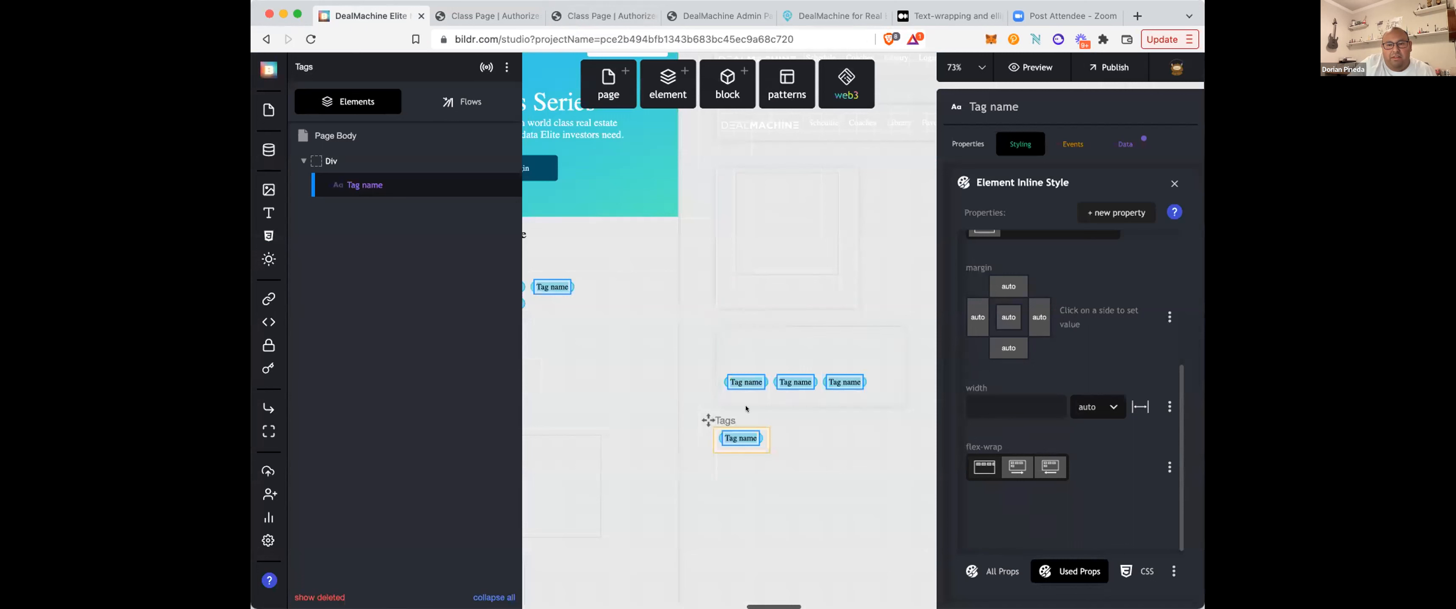
- Delete the flex-wrap inline style property from the Tag name text
click(1168, 468)
click(1109, 468)
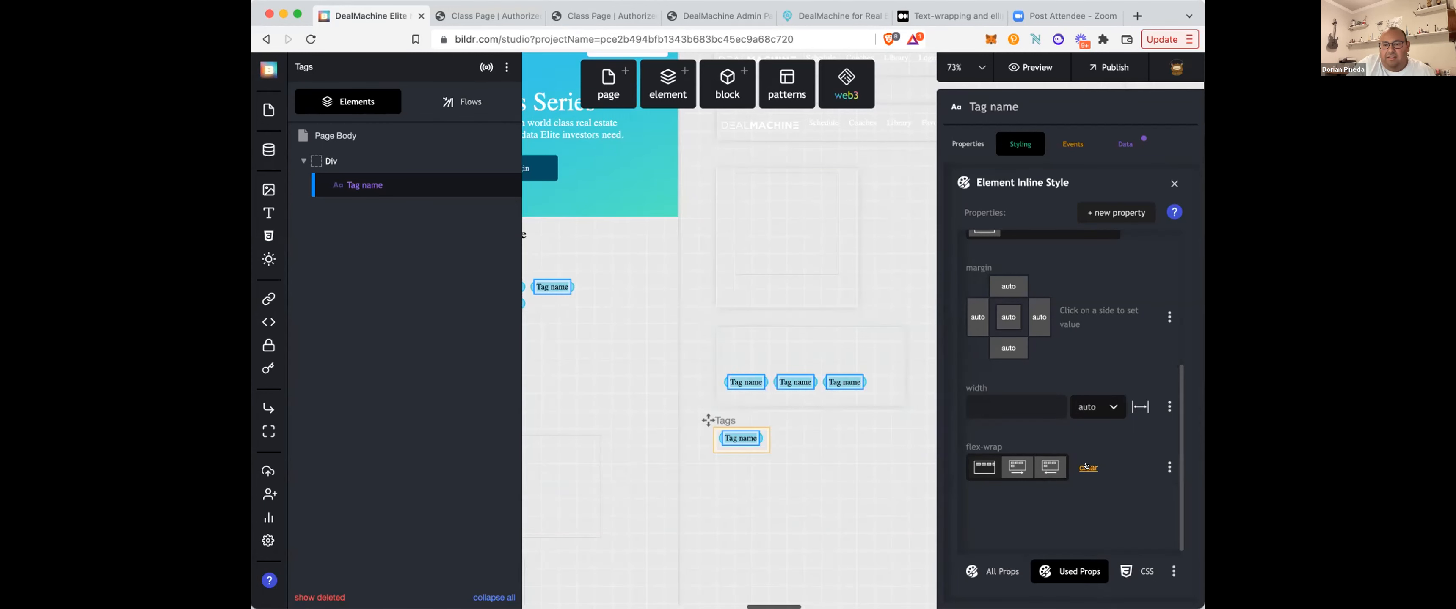
click(1168, 468)
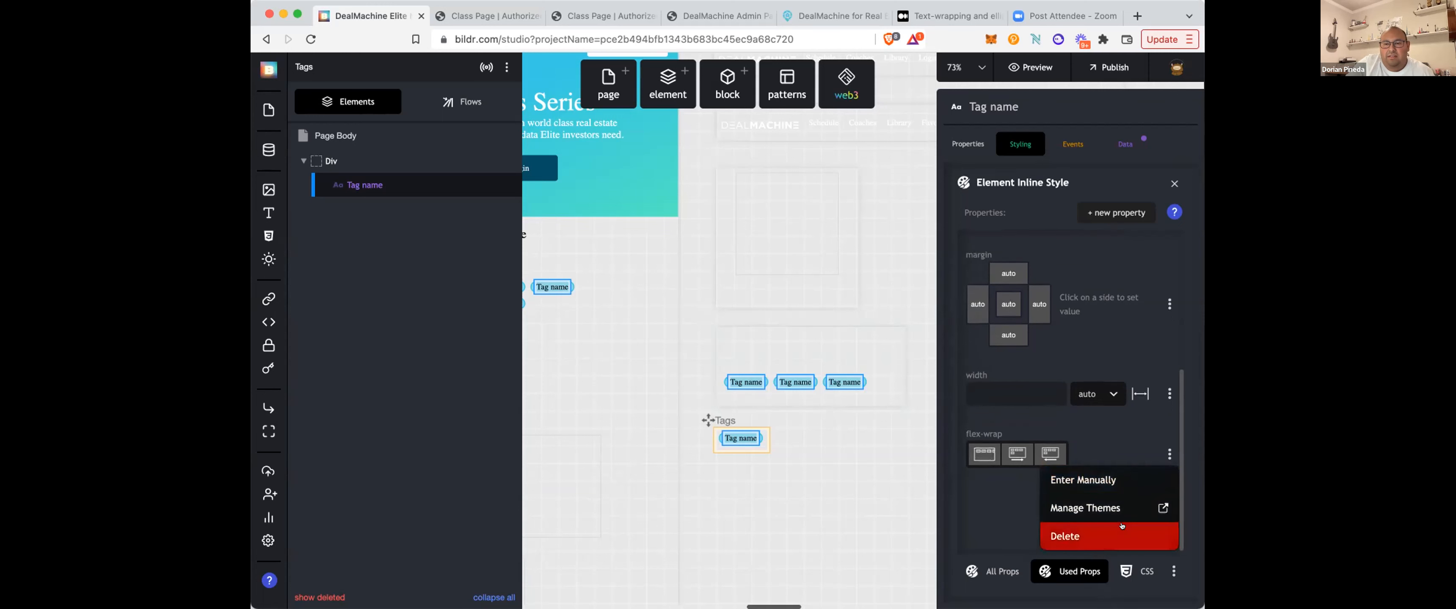
click(1122, 526)
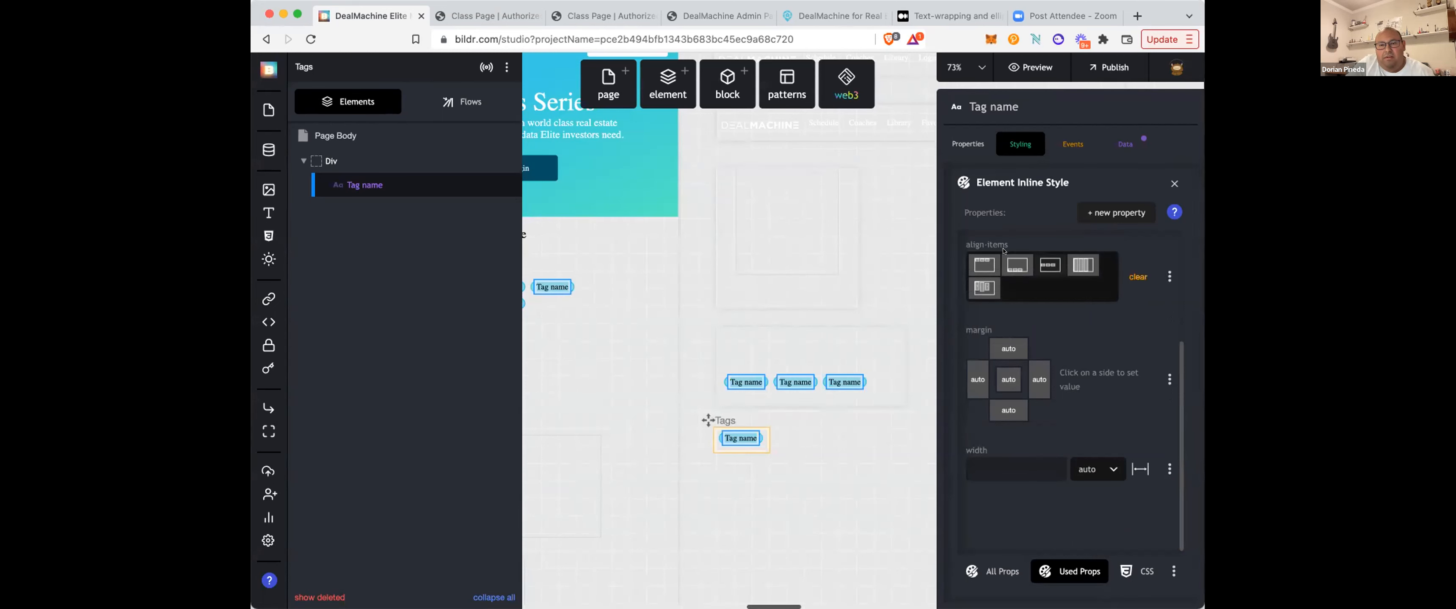
- Add a white-space inline style property to the Tag name text and set it to nowrap
click(1118, 212)
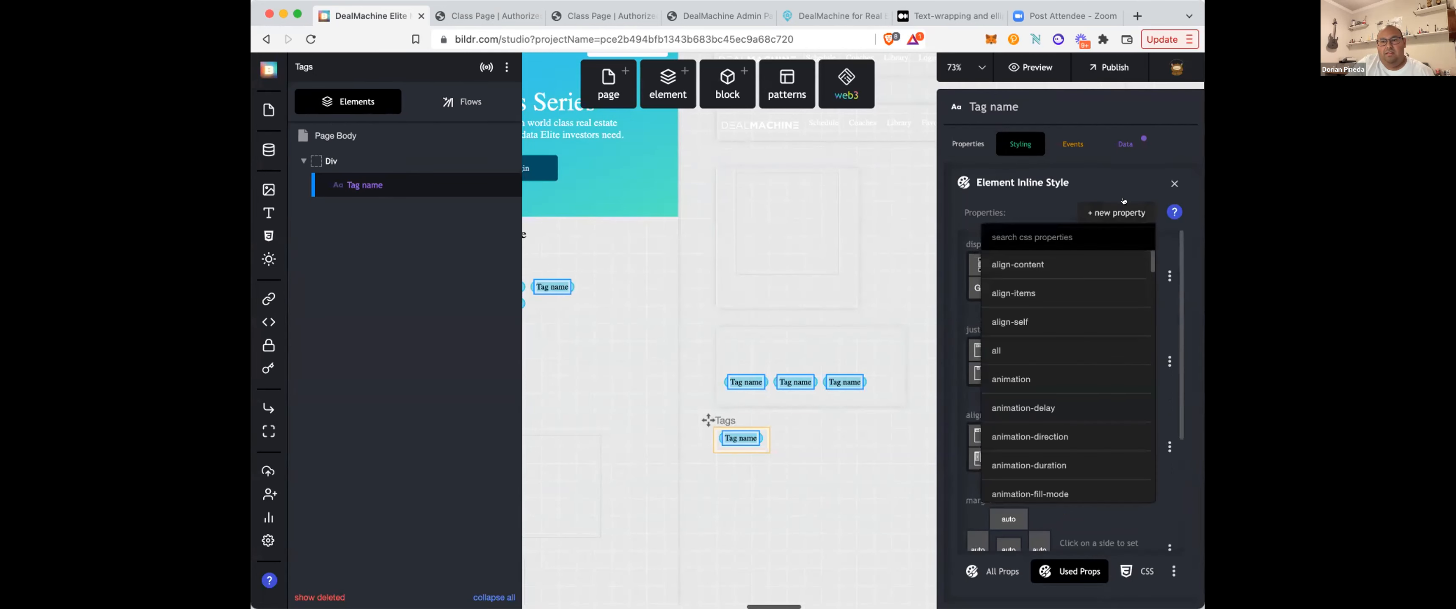
text(wh)
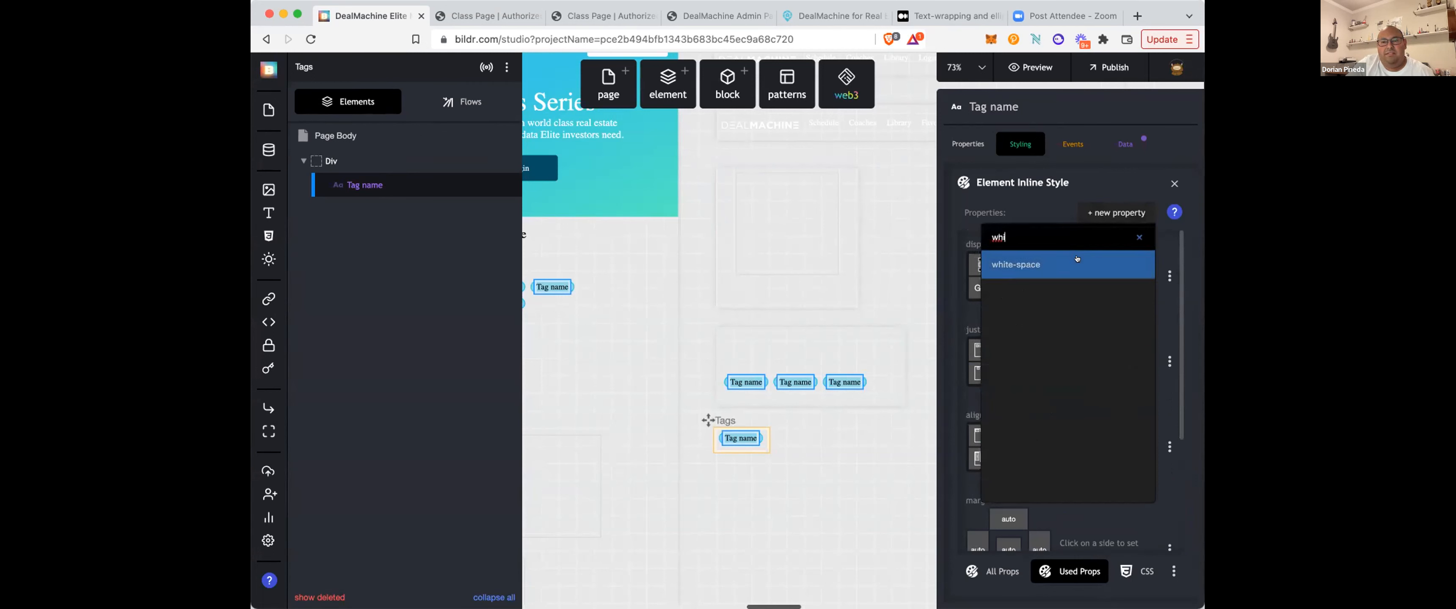
click(1077, 261)
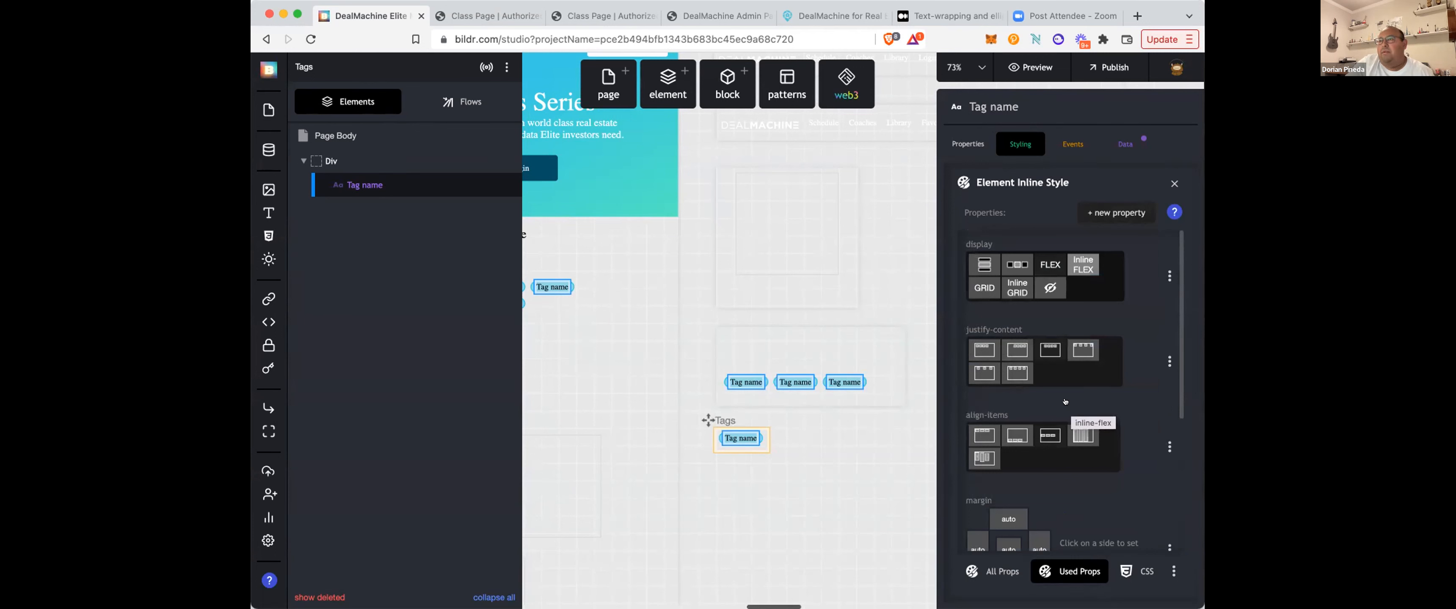
scroll(1065, 402, down, 4)
click(1033, 470)
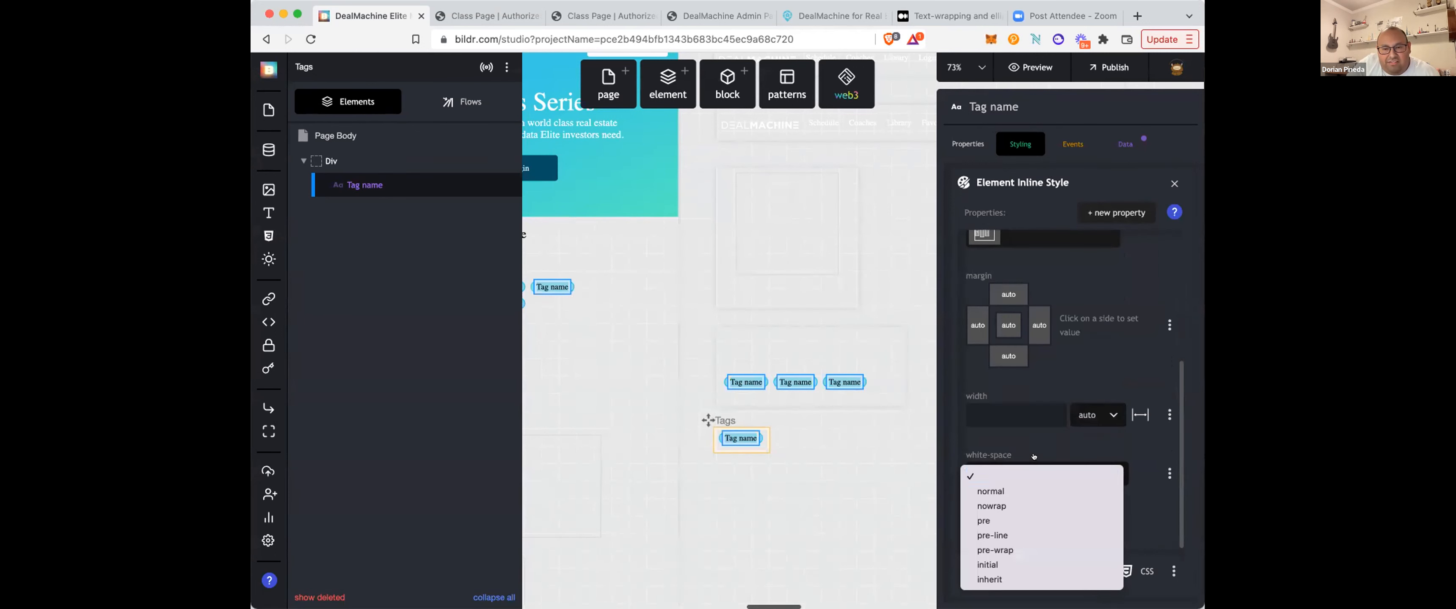
click(1033, 501)
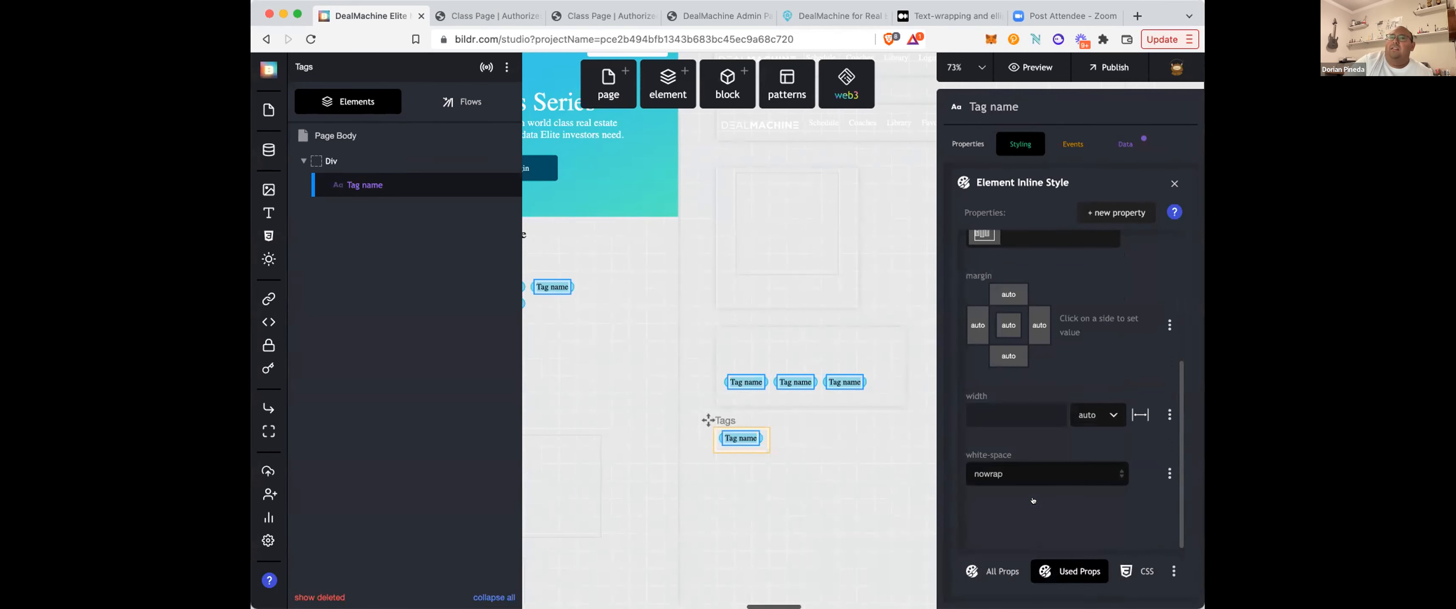
- Reload the live Cold Calling class page and check how the tags display under Masterclass Info
click(517, 17)
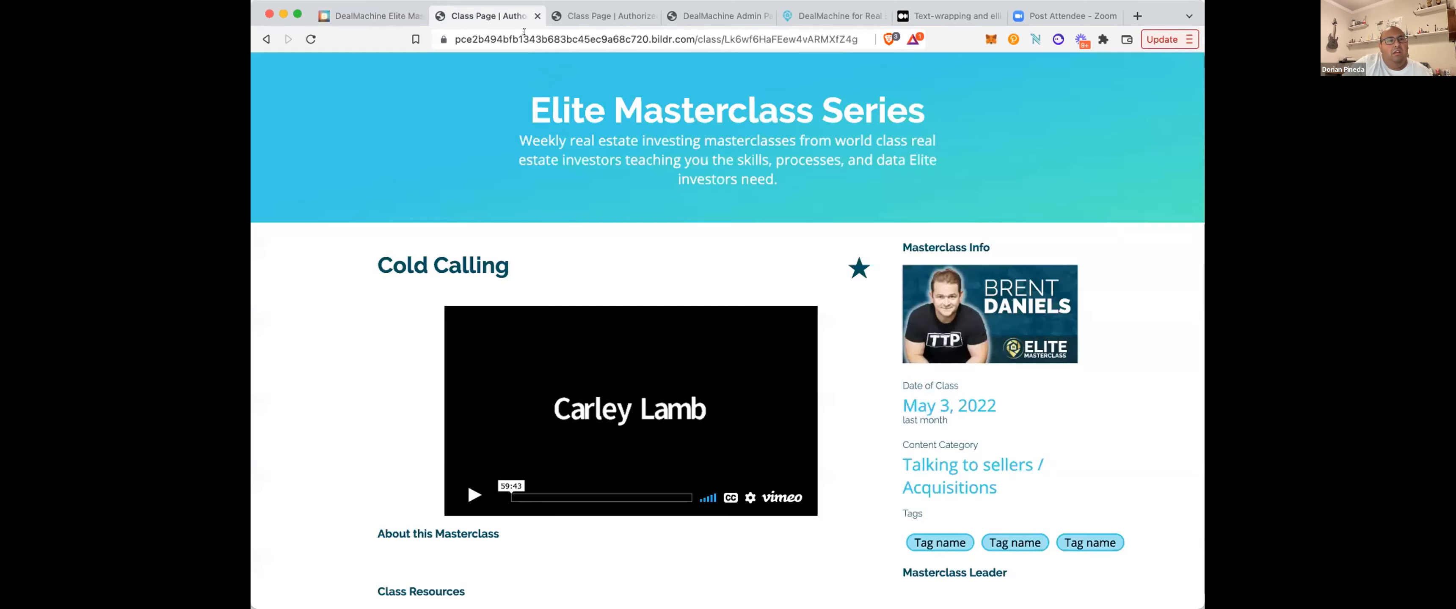
click(524, 34)
key(Return)
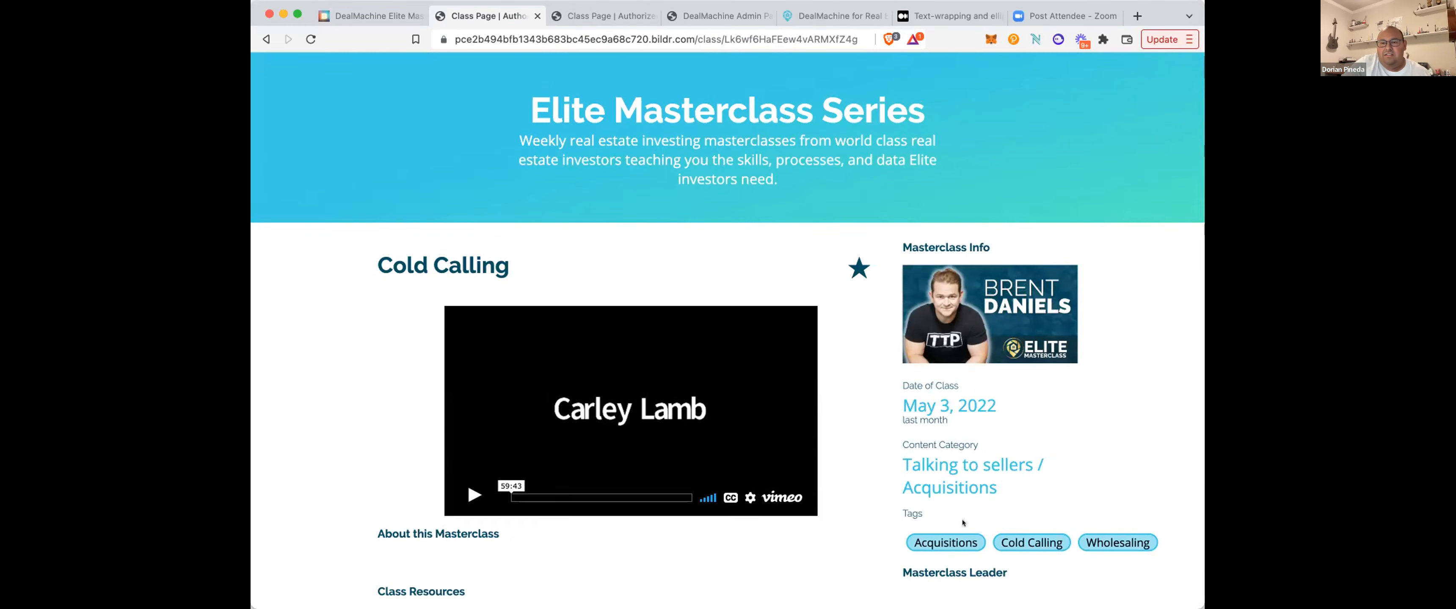
scroll(962, 523, up, 2)
scroll(962, 522, down, 2)
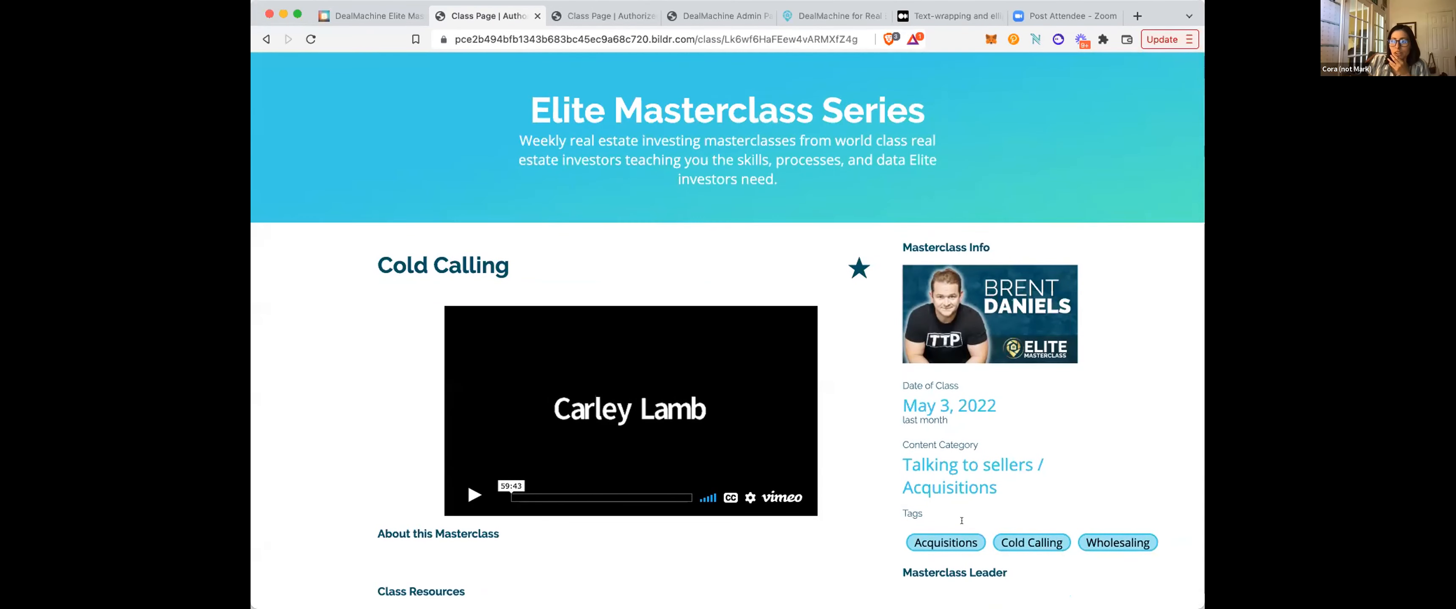
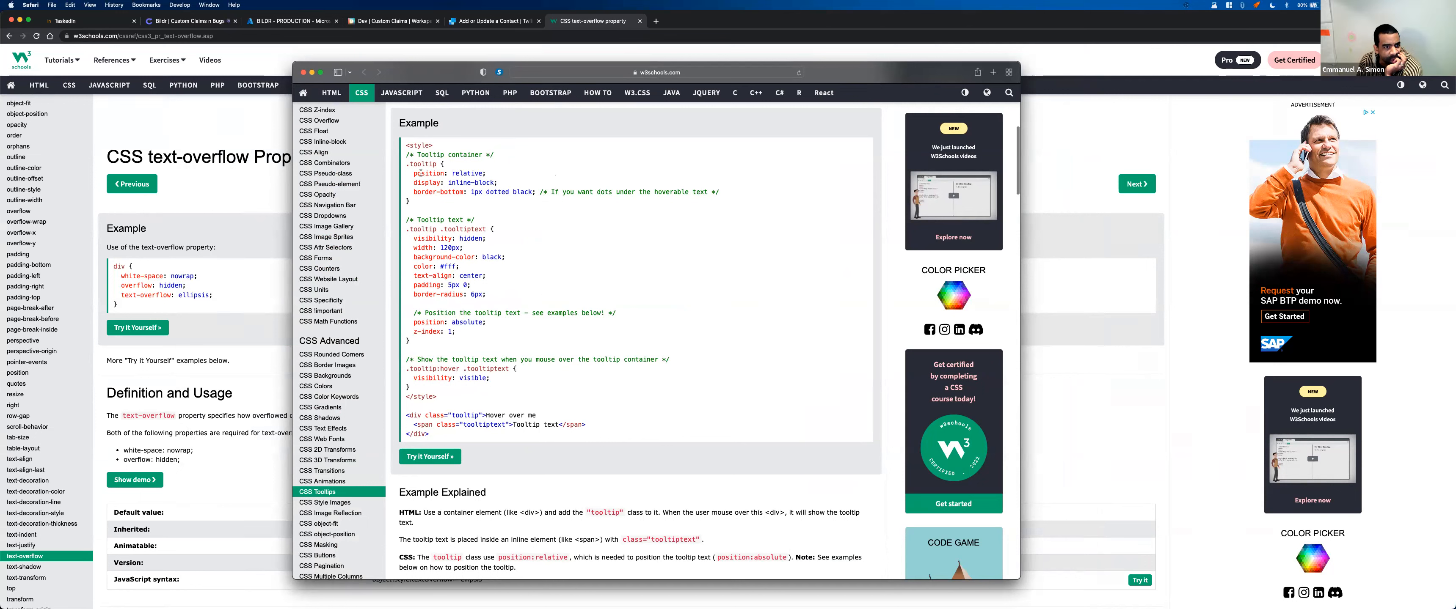
- Examine the .tooltip container rule and its position, display and border-bottom declarations in the W3Schools CSS tooltip example
drag(405, 164, 473, 211)
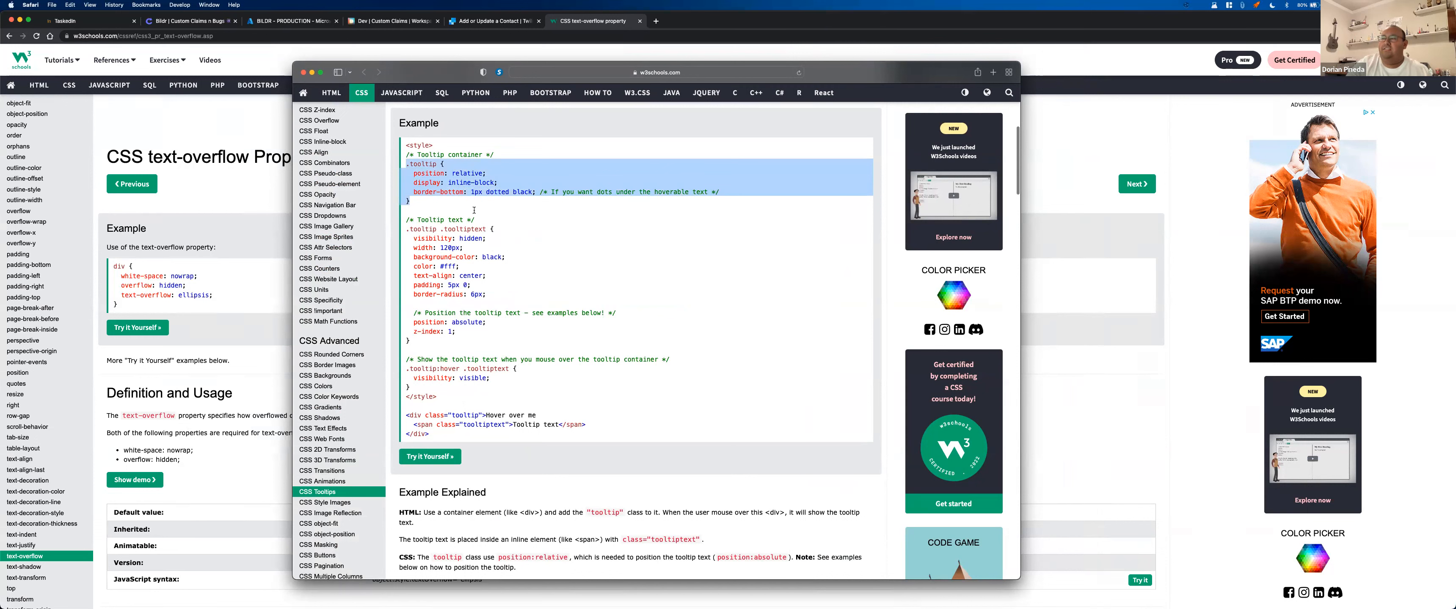
click(419, 167)
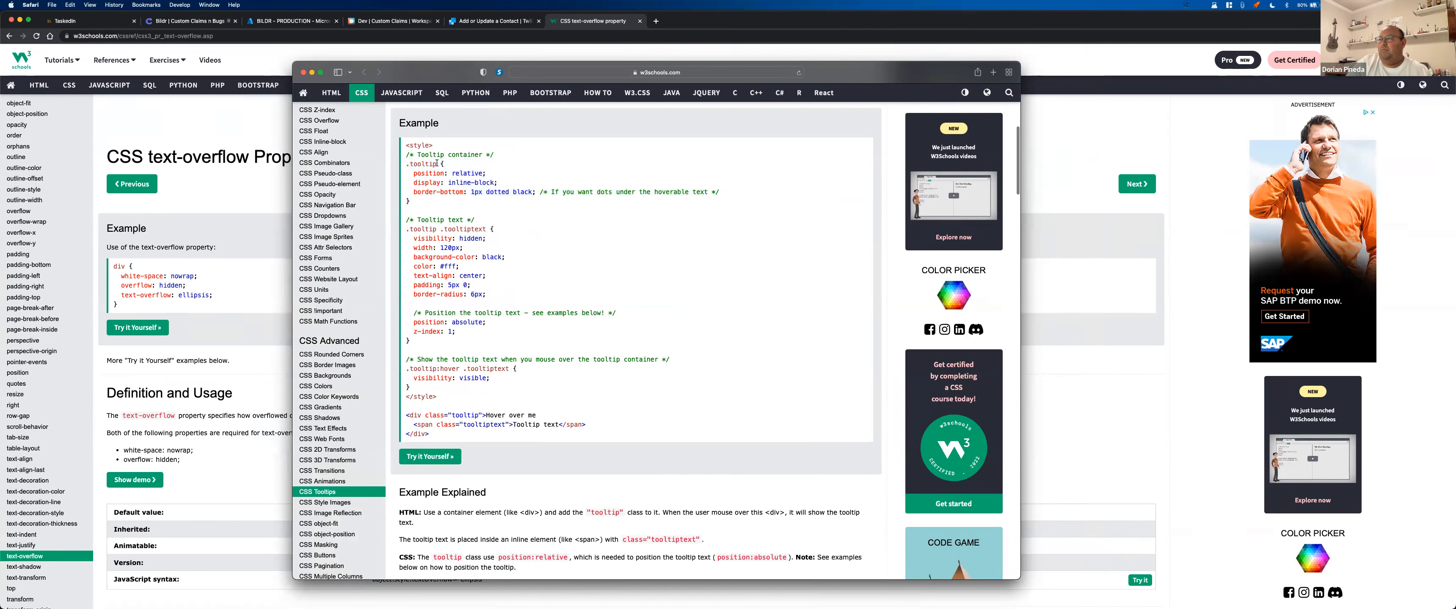
drag(428, 163, 406, 163)
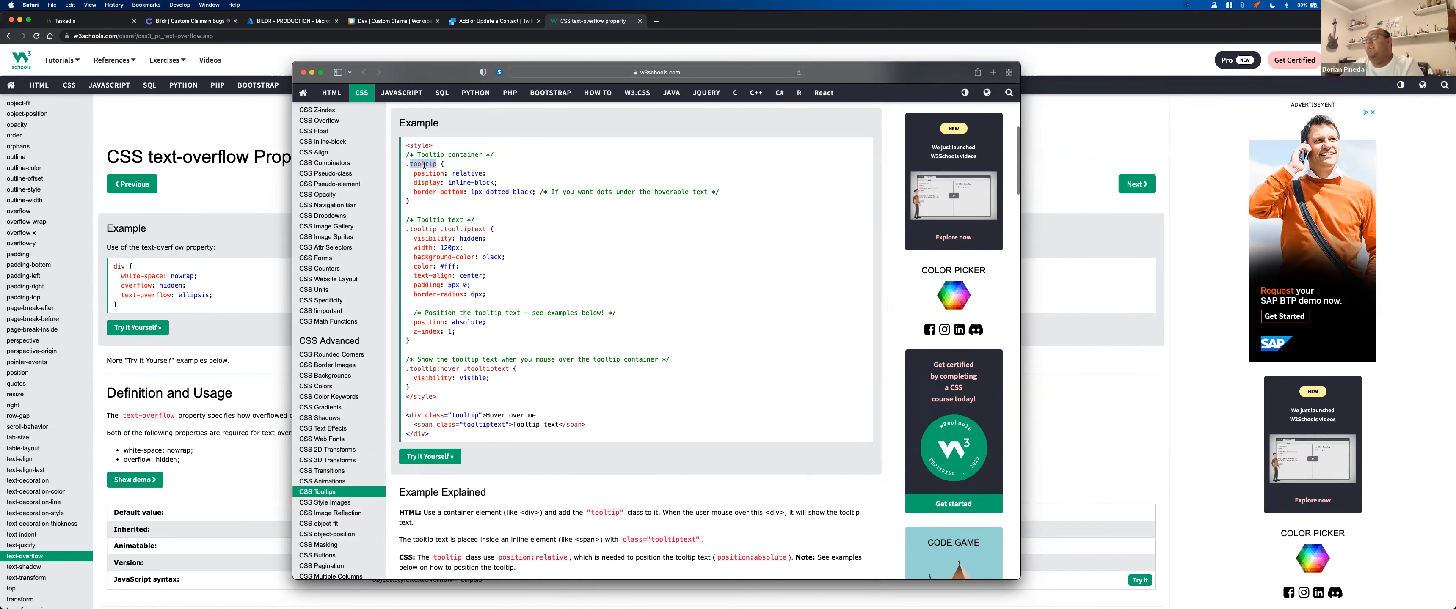
drag(421, 204, 406, 164)
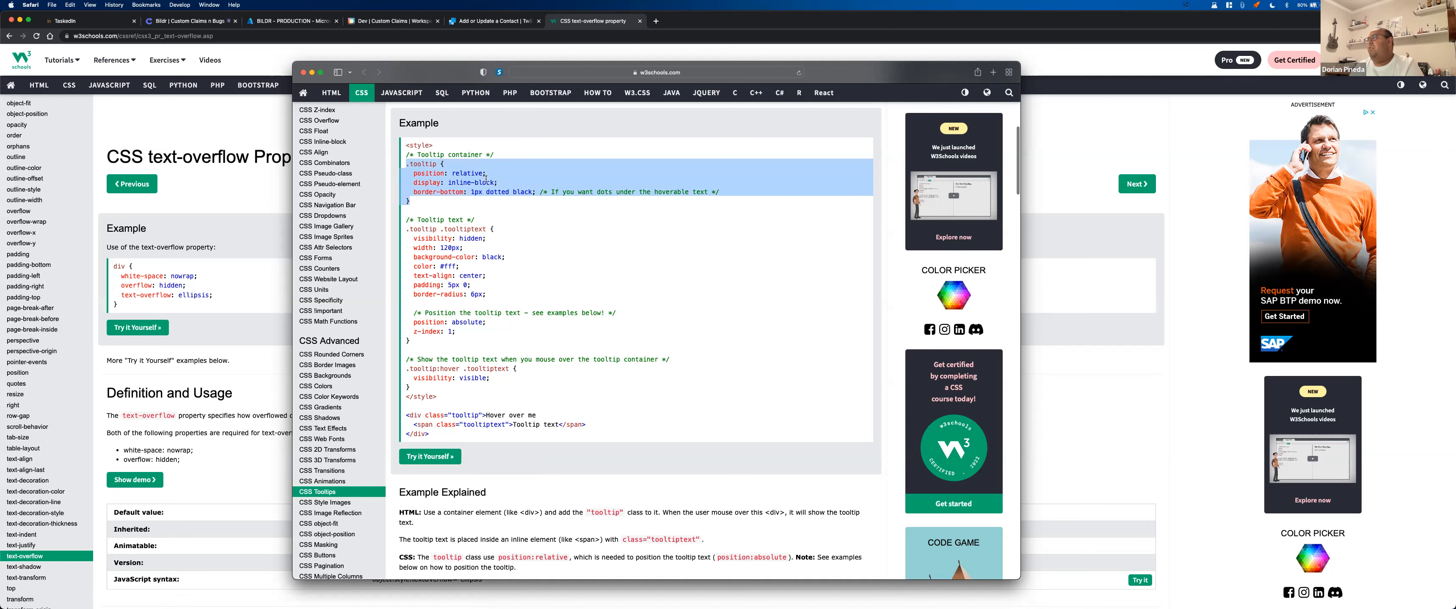
double_click(428, 165)
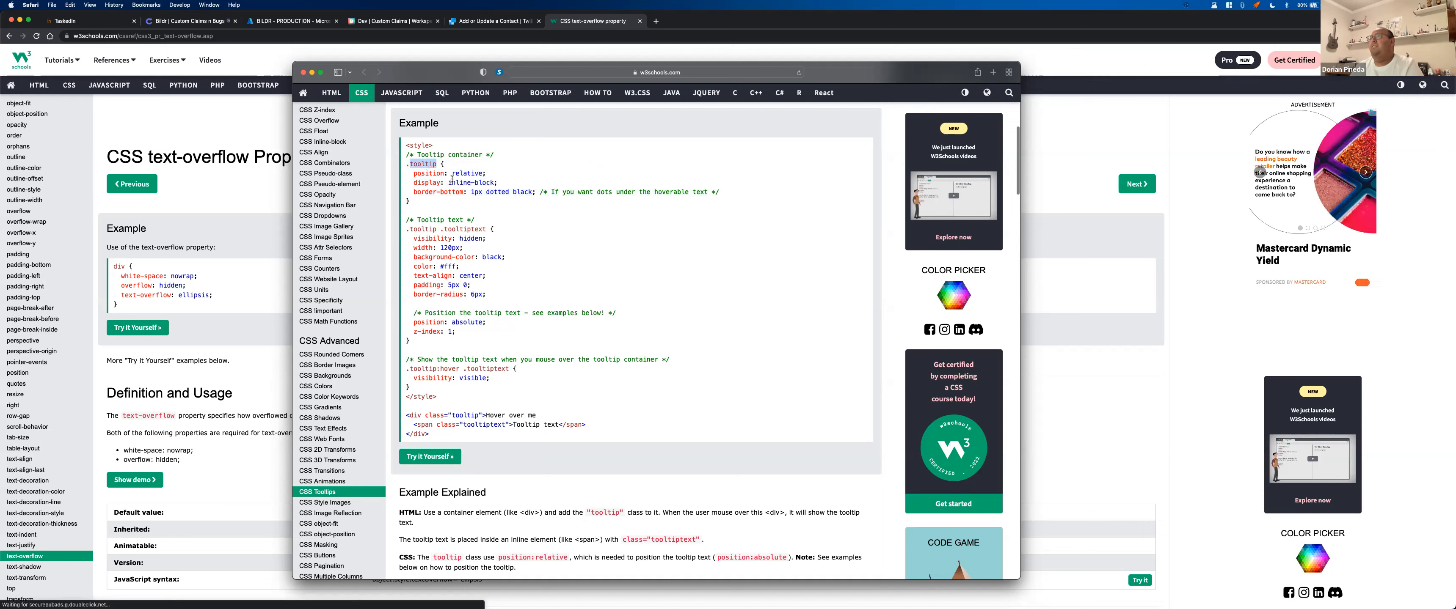
drag(413, 174, 535, 193)
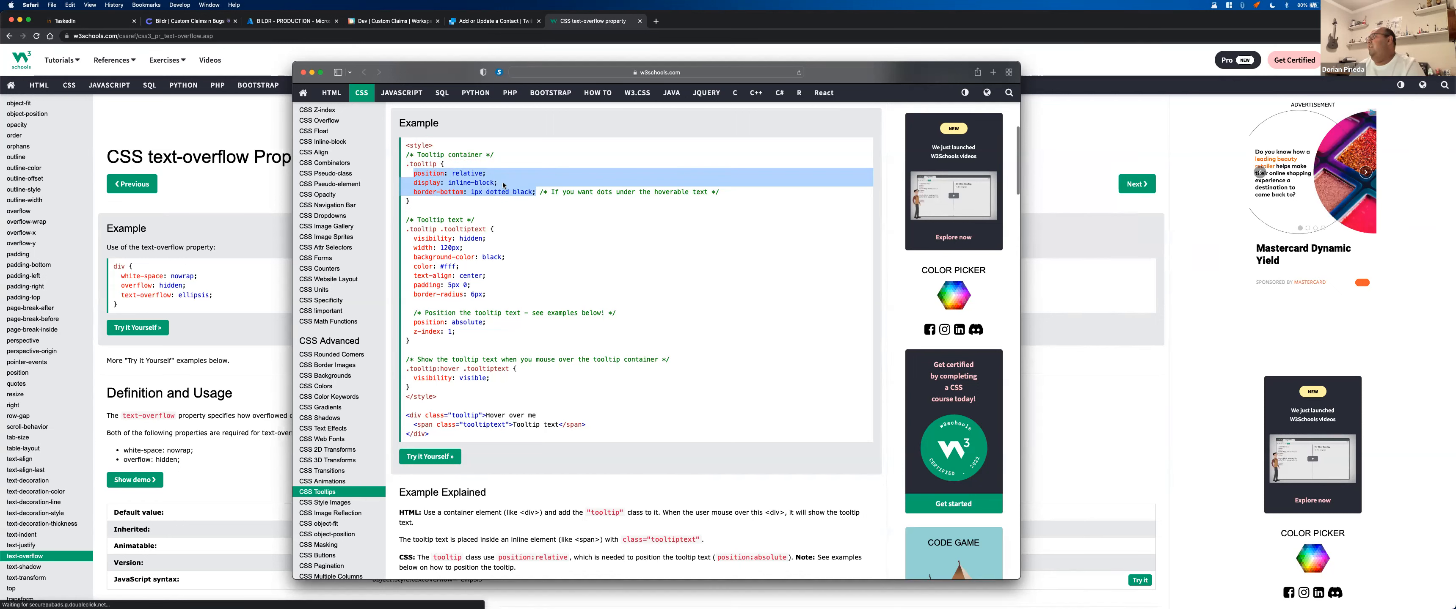
drag(416, 205, 404, 165)
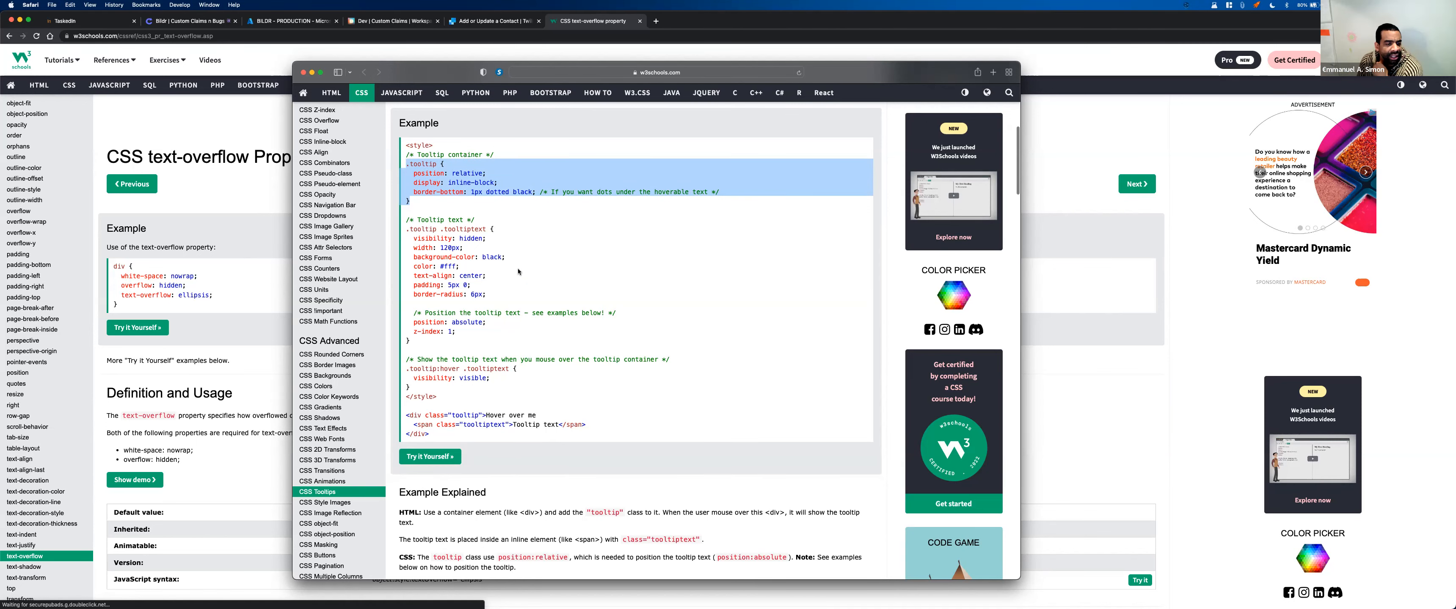
scroll(507, 193, down, 1)
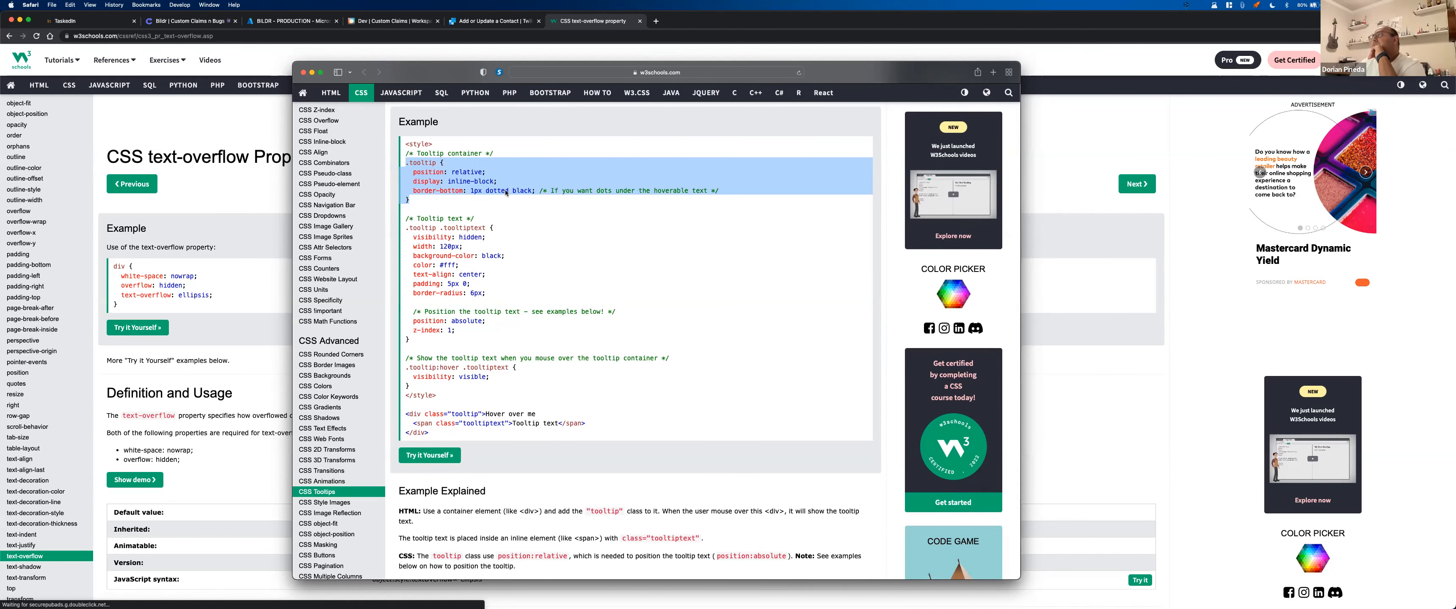
scroll(497, 177, down, 1)
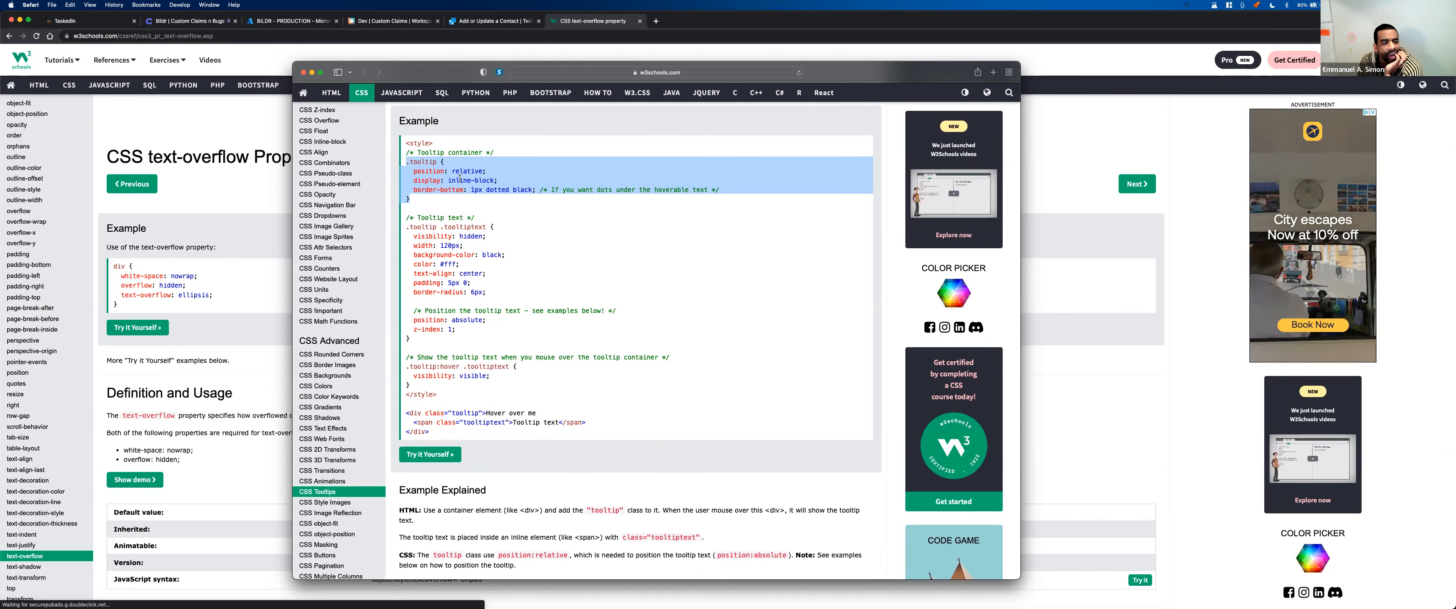
scroll(461, 296, down, 3)
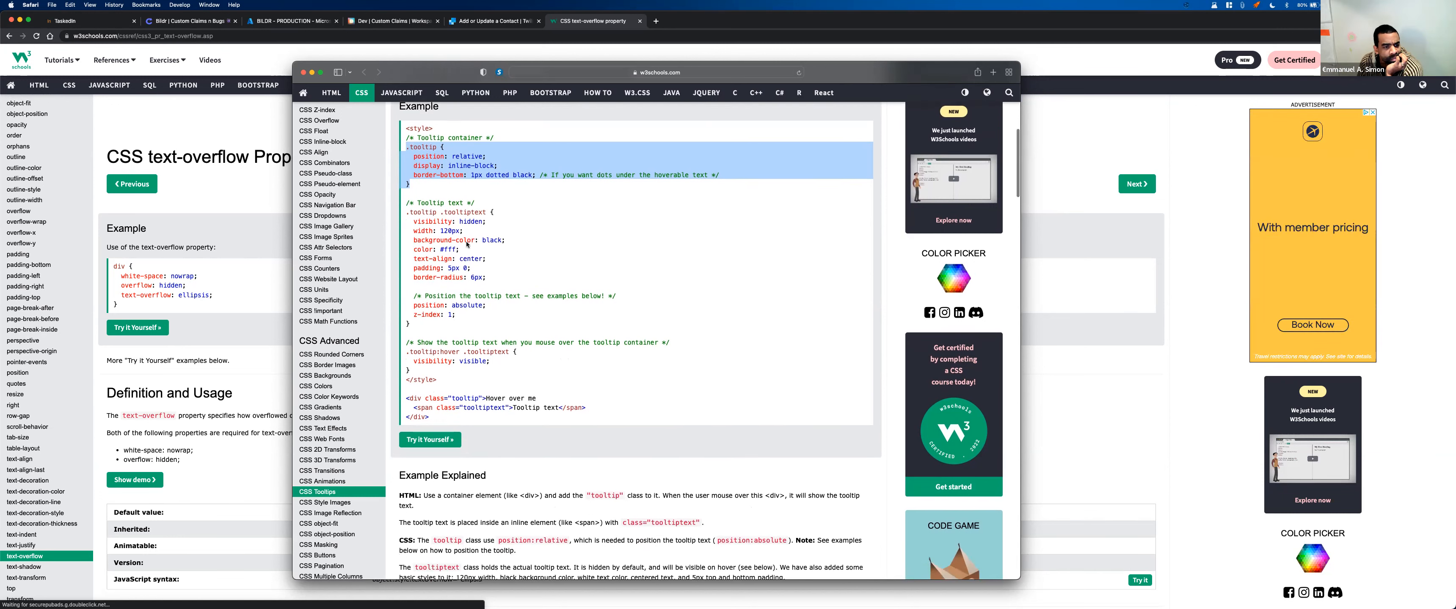
- Examine the .tooltip:hover .tooltiptext rule in the tooltip example, comparing its class name and hover state parts
click(444, 301)
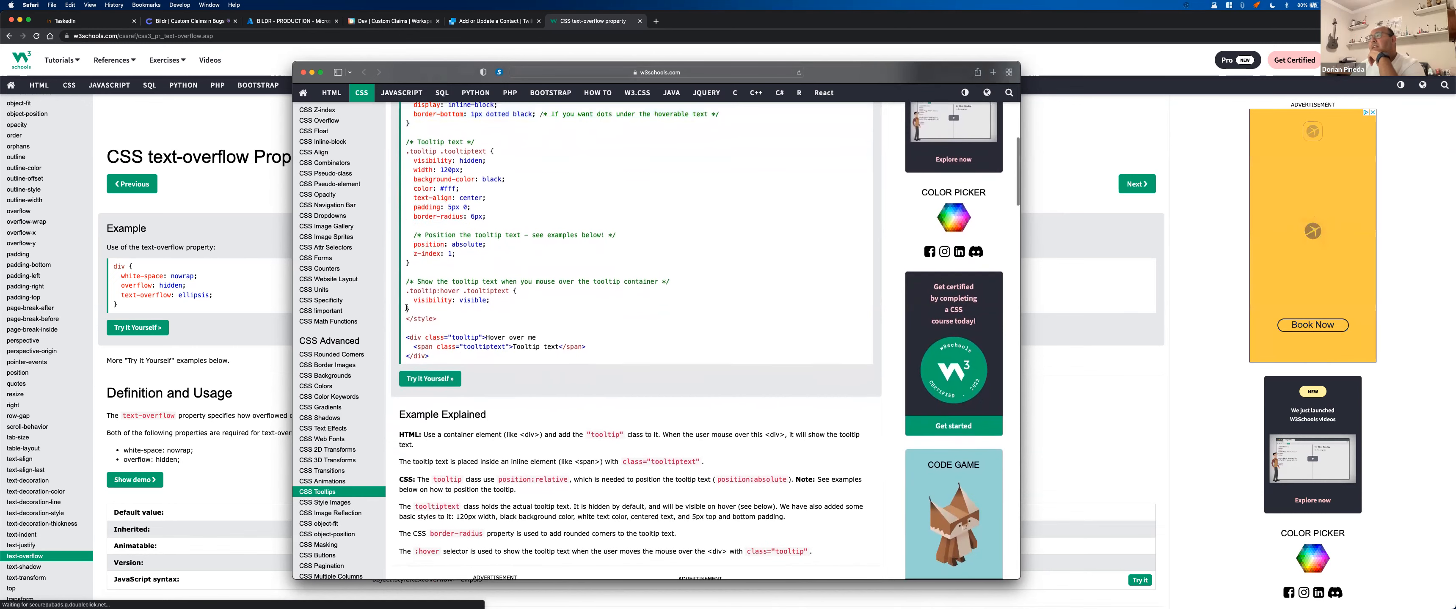
drag(411, 309, 405, 290)
scroll(440, 307, up, 1)
scroll(439, 307, up, 1)
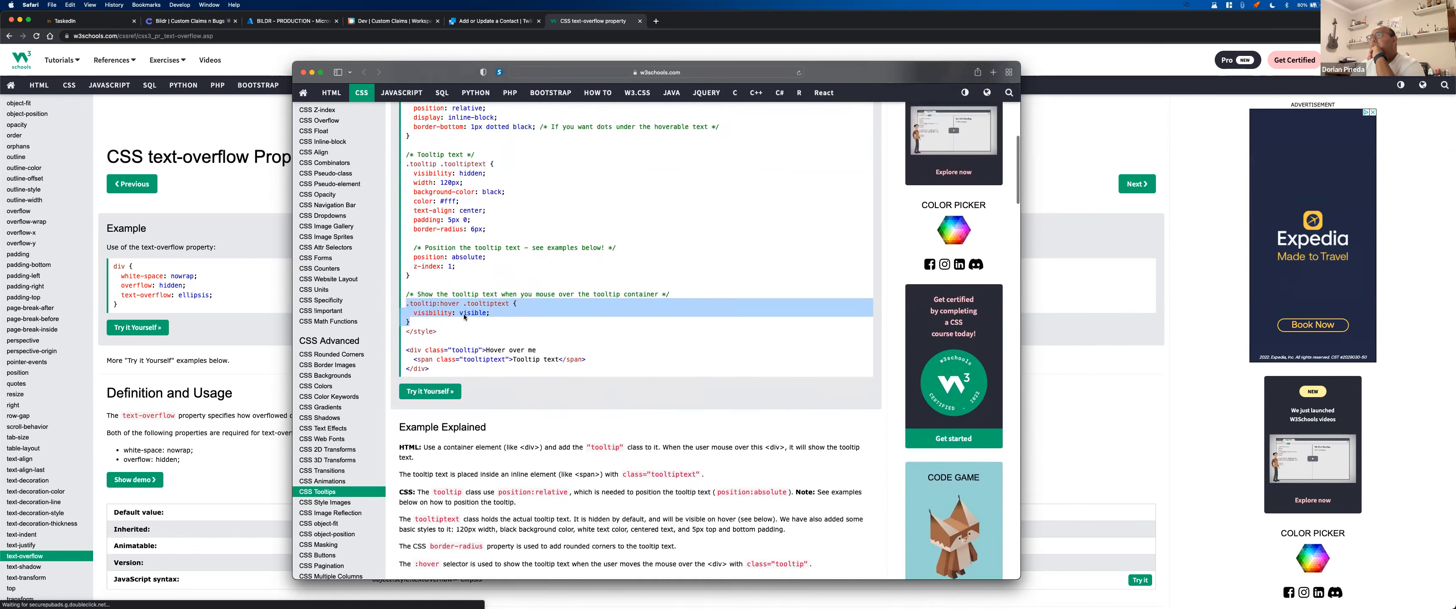
scroll(462, 306, up, 2)
drag(440, 348, 405, 349)
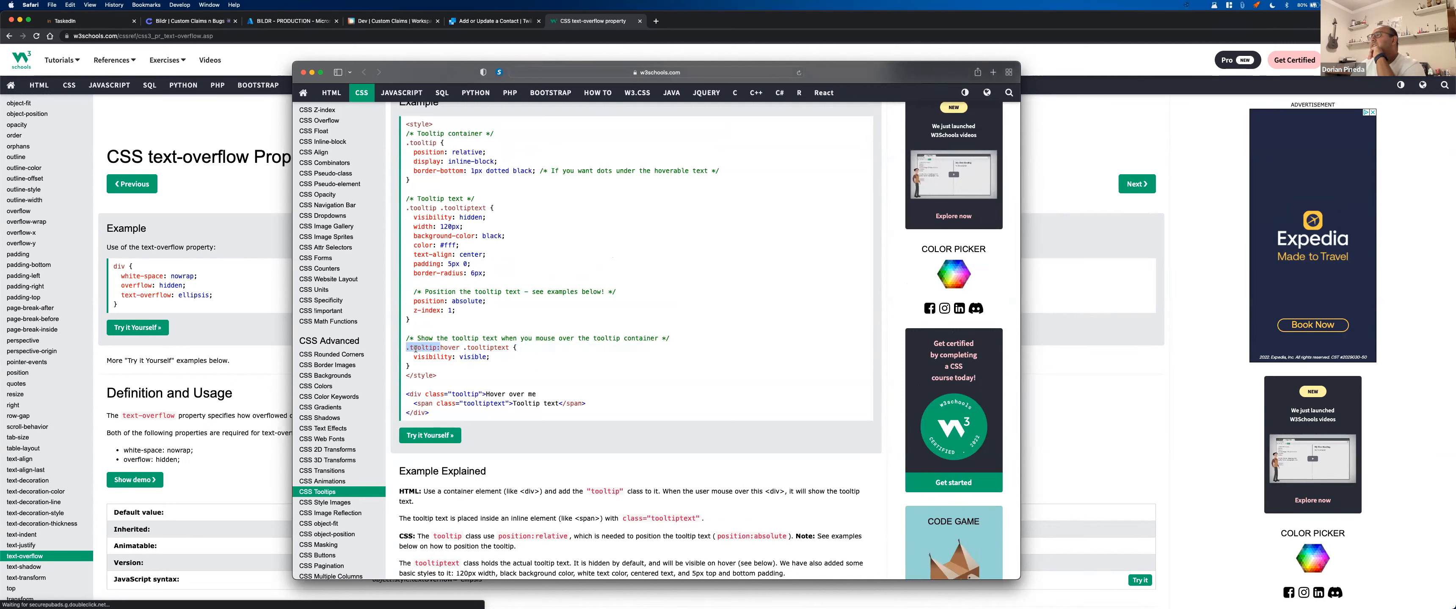
click(442, 347)
drag(440, 347, 459, 347)
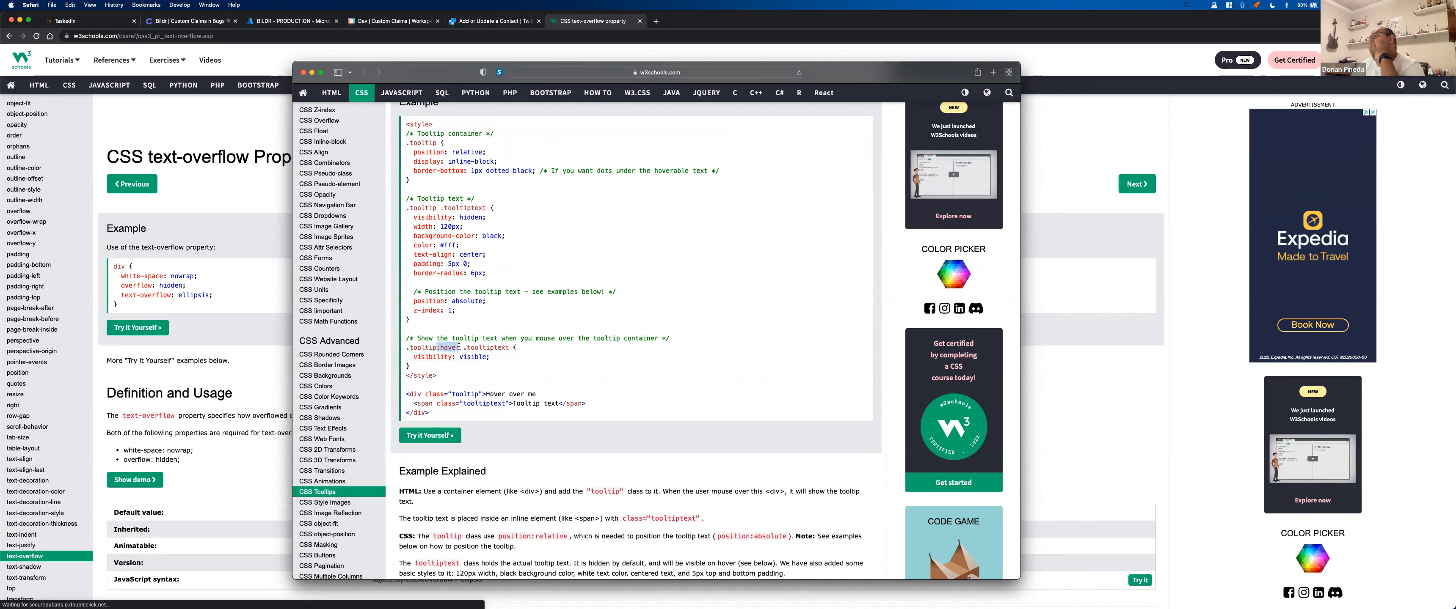
drag(434, 347, 404, 349)
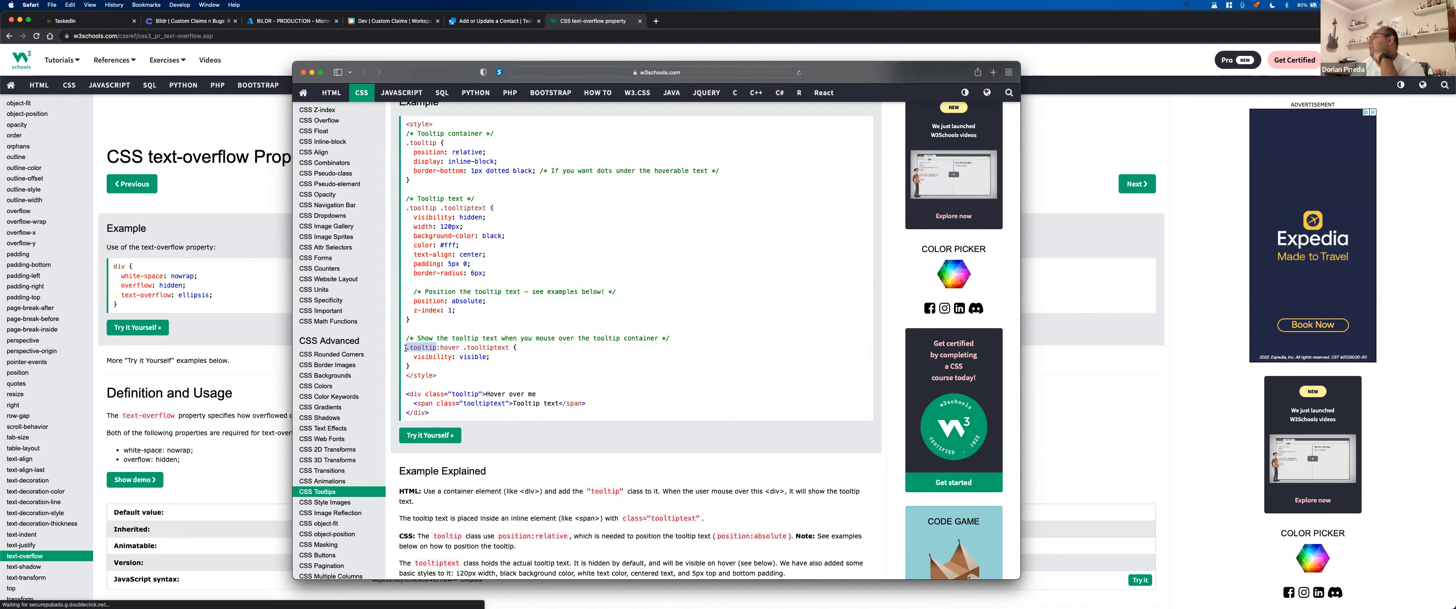
scroll(443, 350, down, 1)
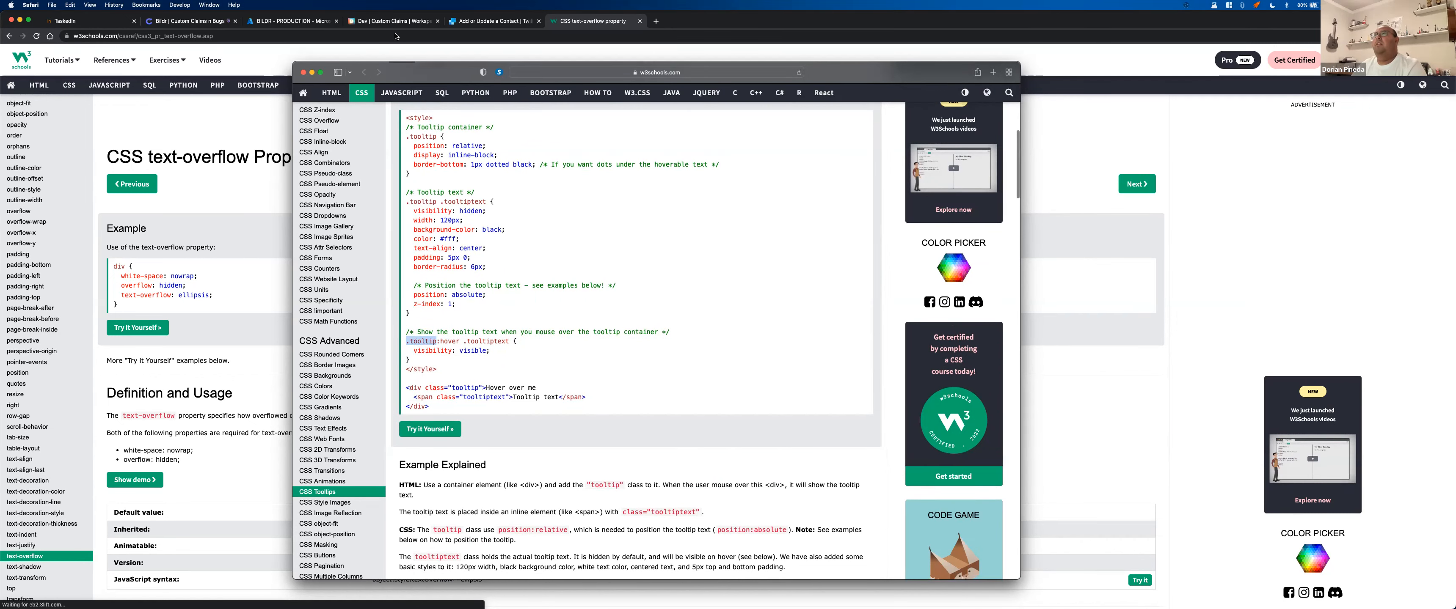
- In the Dev Custom Claims project in the Bildr studio, create a utility style class named Test on the "X.IO is Coming!" heading
click(389, 20)
click(793, 237)
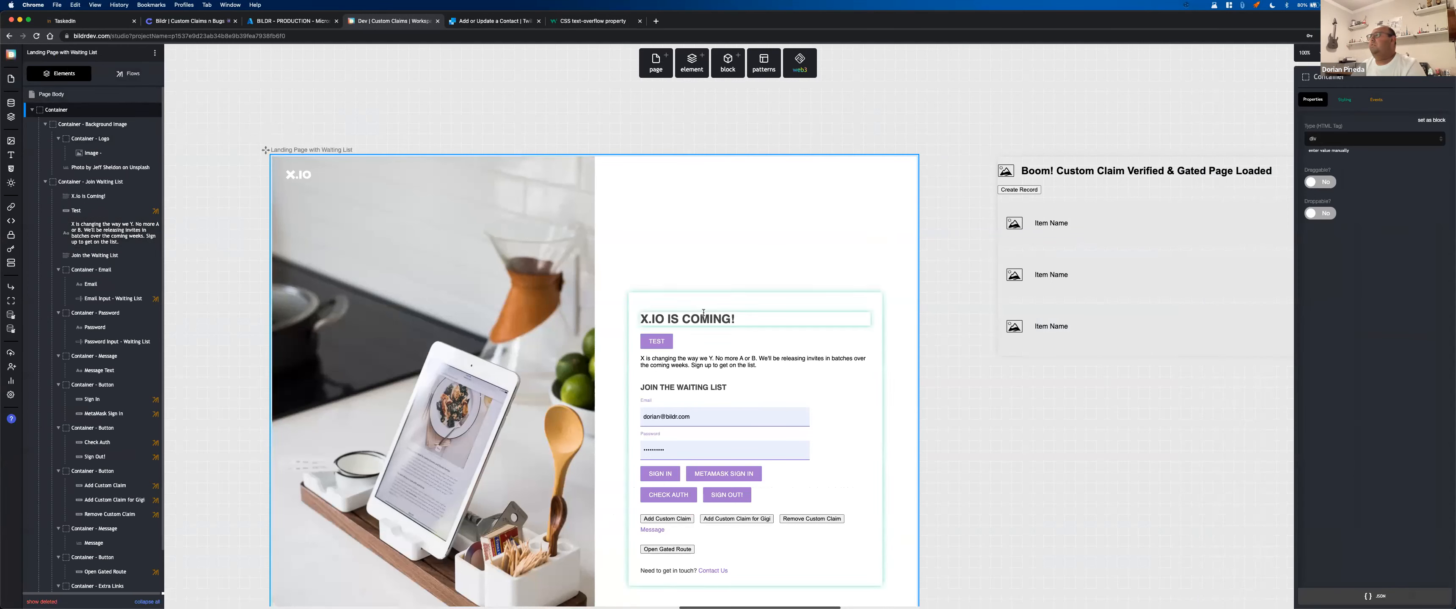
click(757, 320)
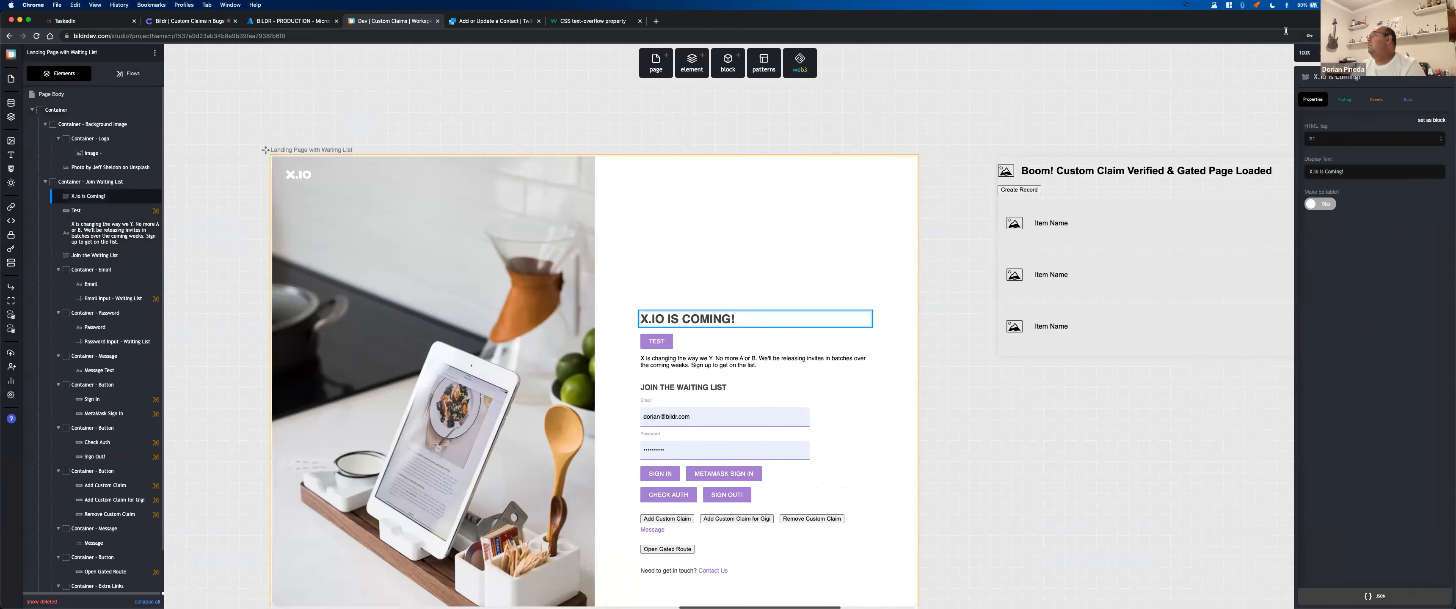
click(1345, 99)
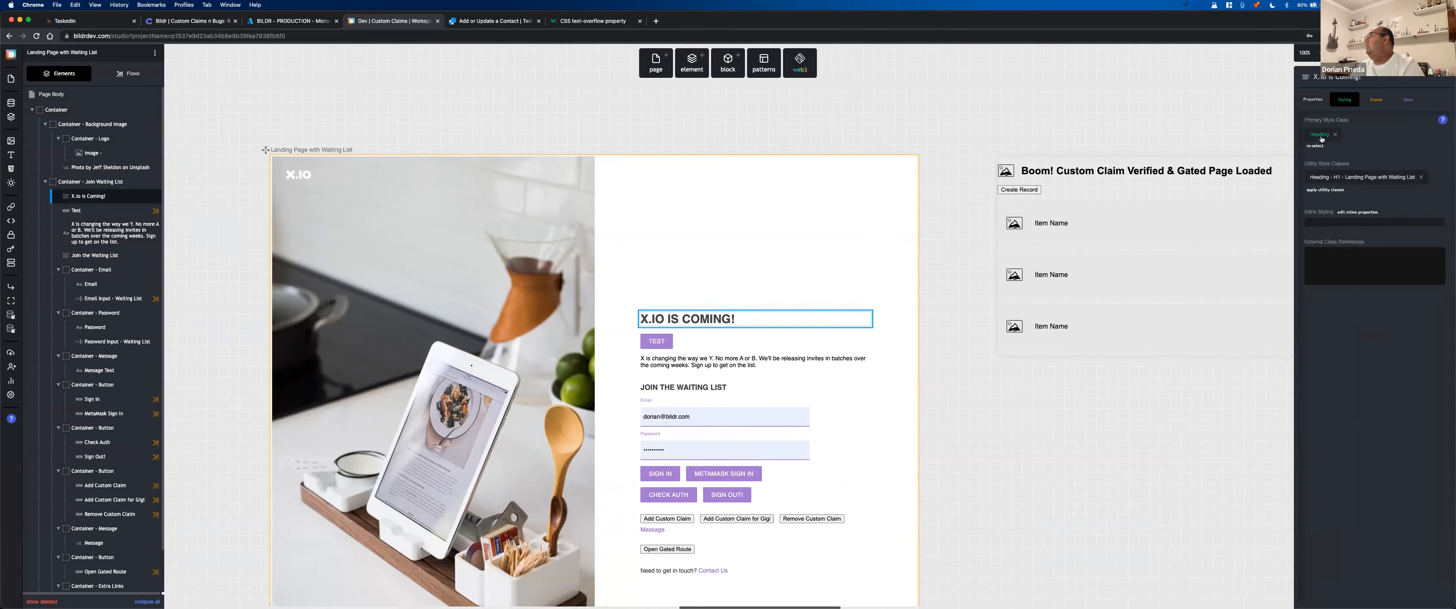
click(1325, 190)
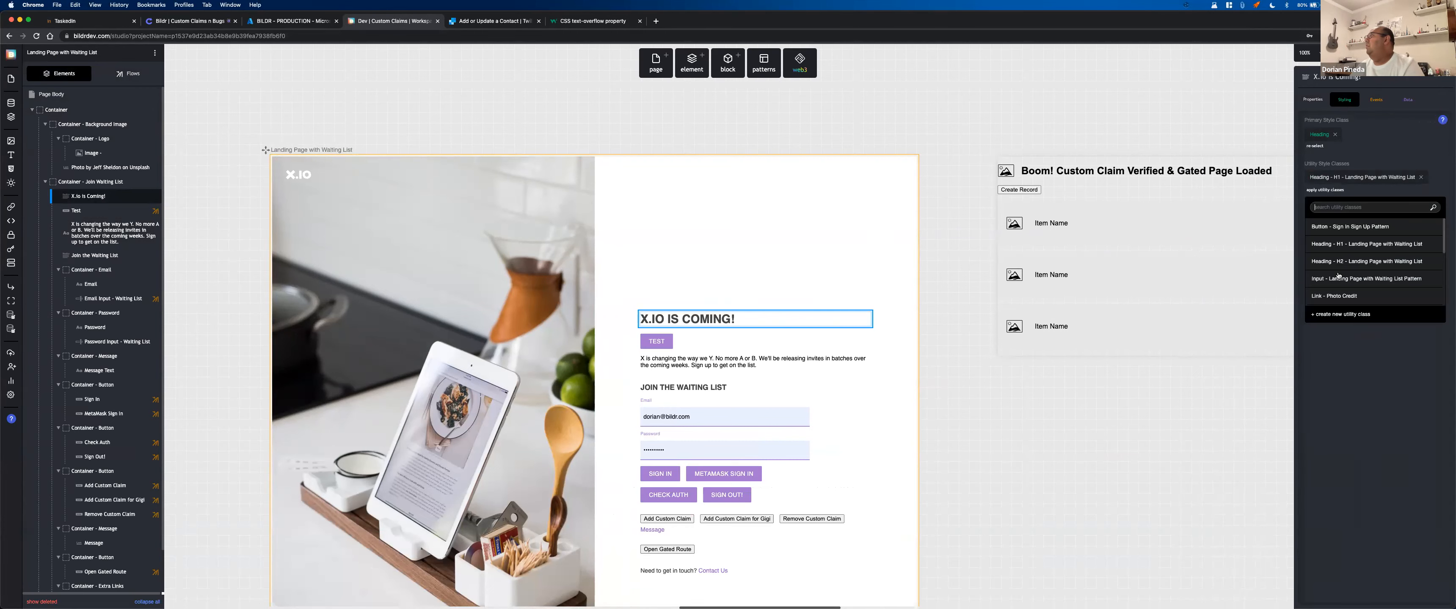
click(1345, 314)
click(476, 73)
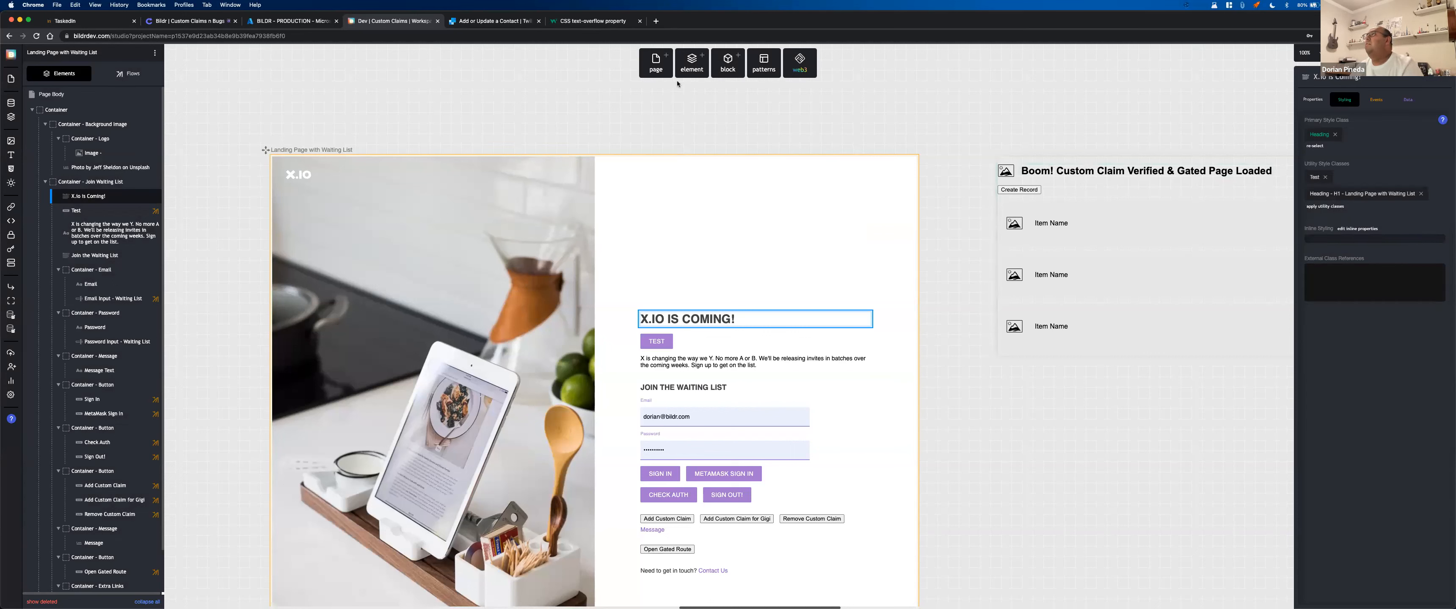
- Open the Test style class for editing and copy the position, display and border-bottom declarations of .tooltip from the W3Schools example
click(1314, 177)
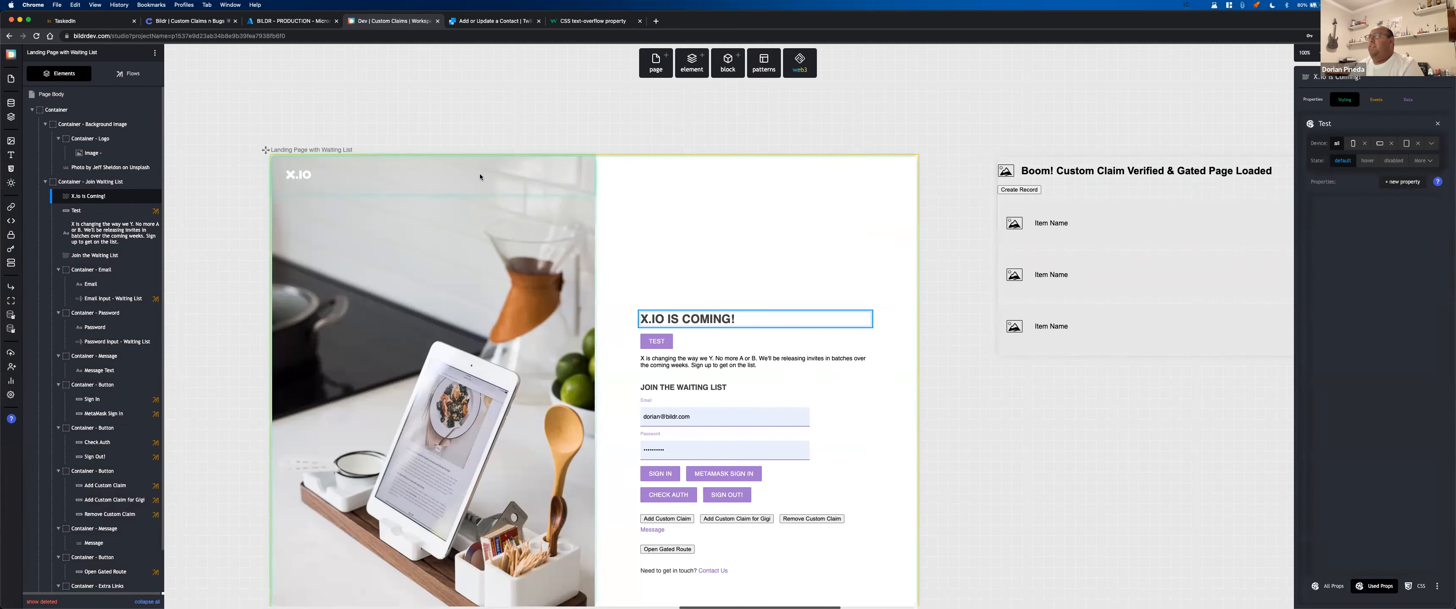
scroll(551, 134, left, 1)
key(ctrl+Up)
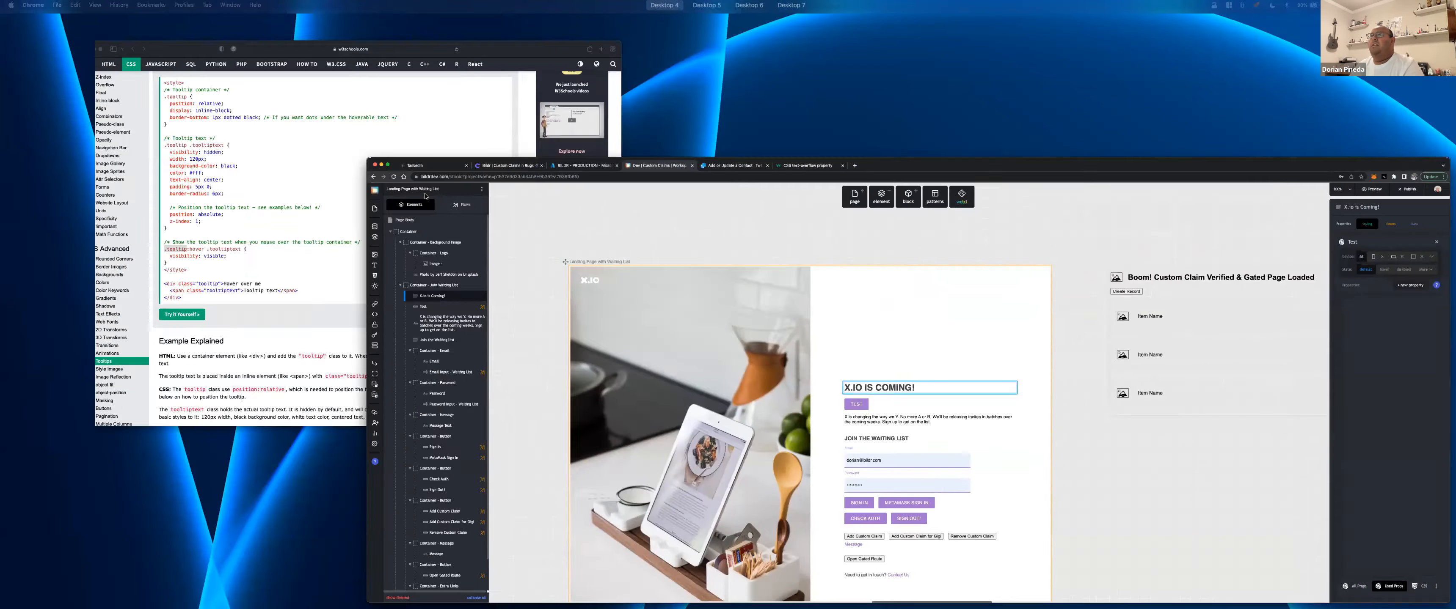
click(470, 162)
drag(534, 164, 412, 149)
key(super+c)
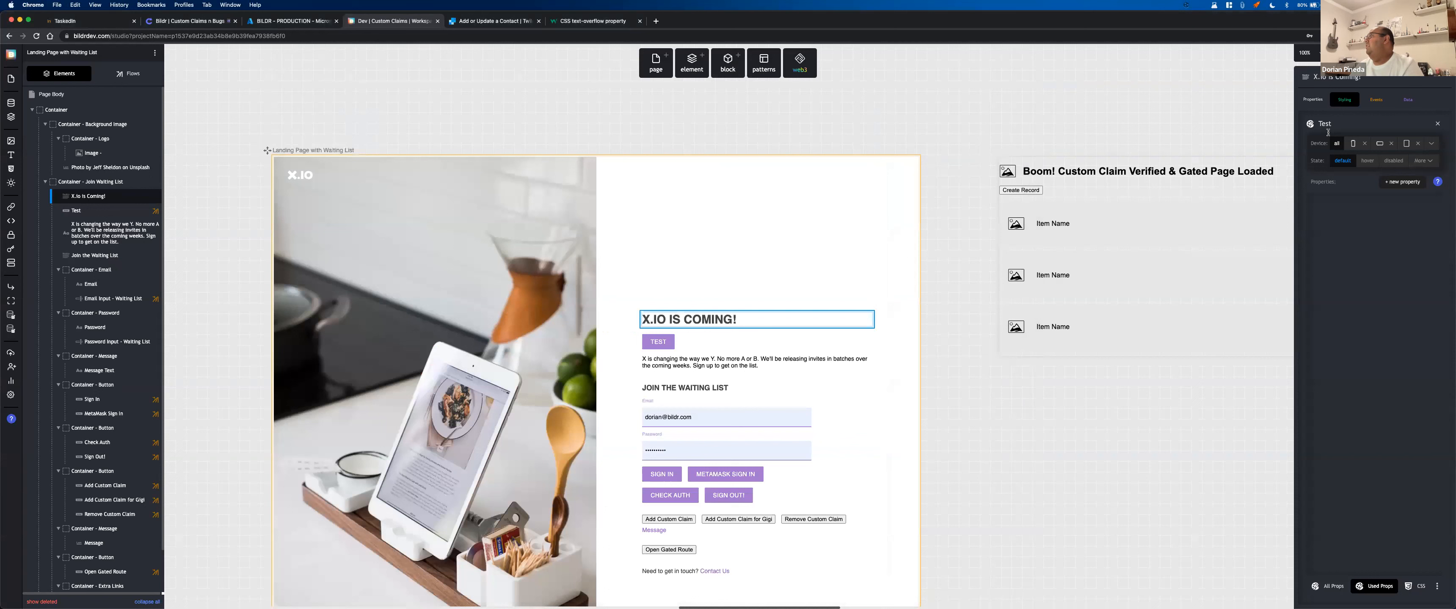
- Save position: relative, display: inline-block and border-bottom: 1px dotted black as the Test class's default-state CSS, and show its used properties
click(1326, 126)
click(1420, 584)
click(1362, 242)
key(super+v)
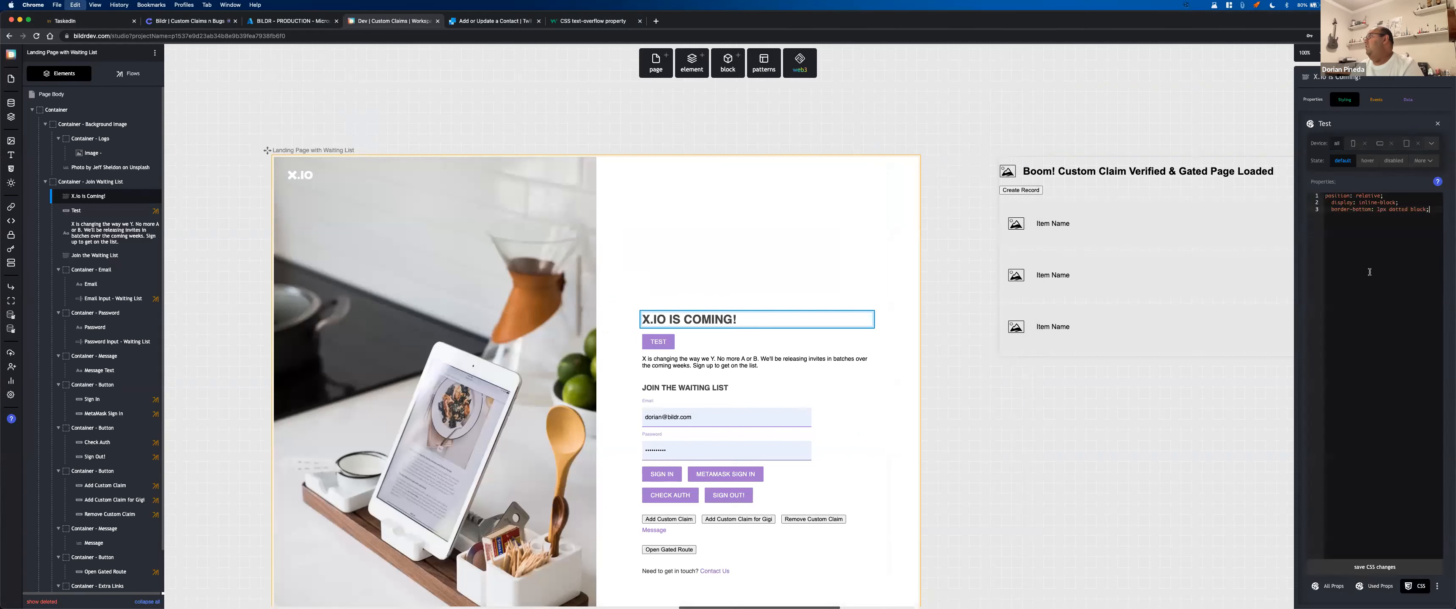
key(BackSpace)
key(BackSpace)
click(1325, 211)
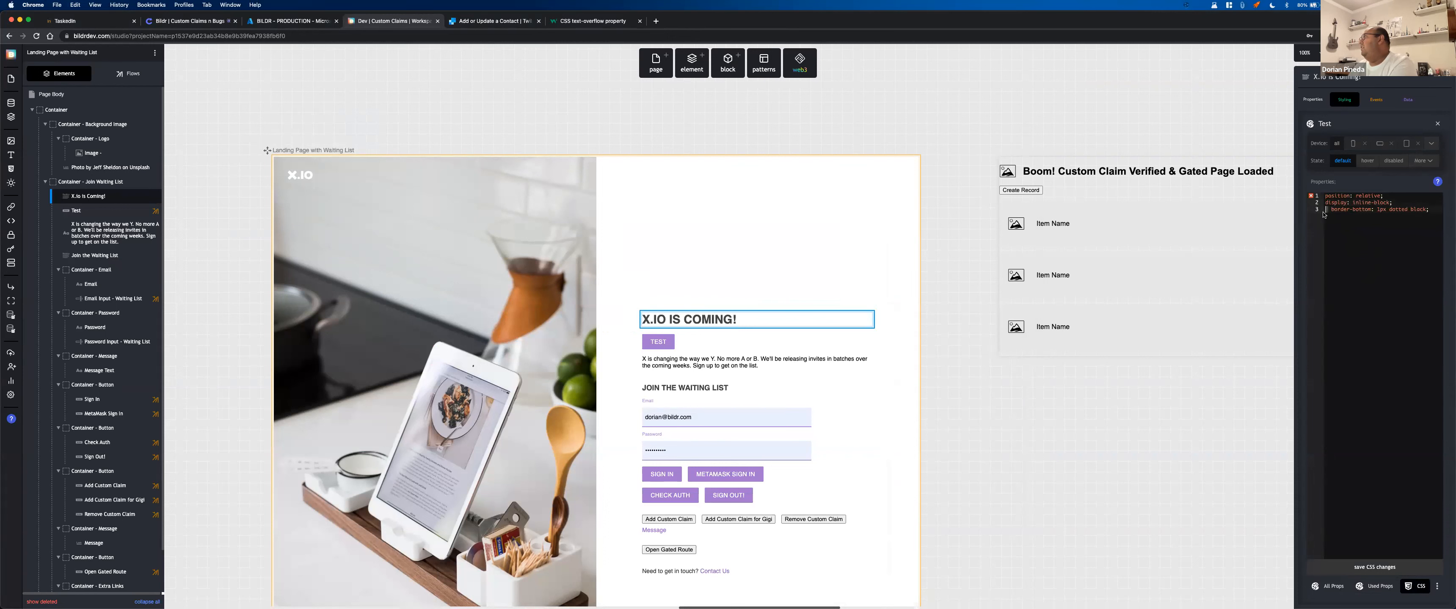
key(BackSpace)
key(BackSpace)
click(1374, 567)
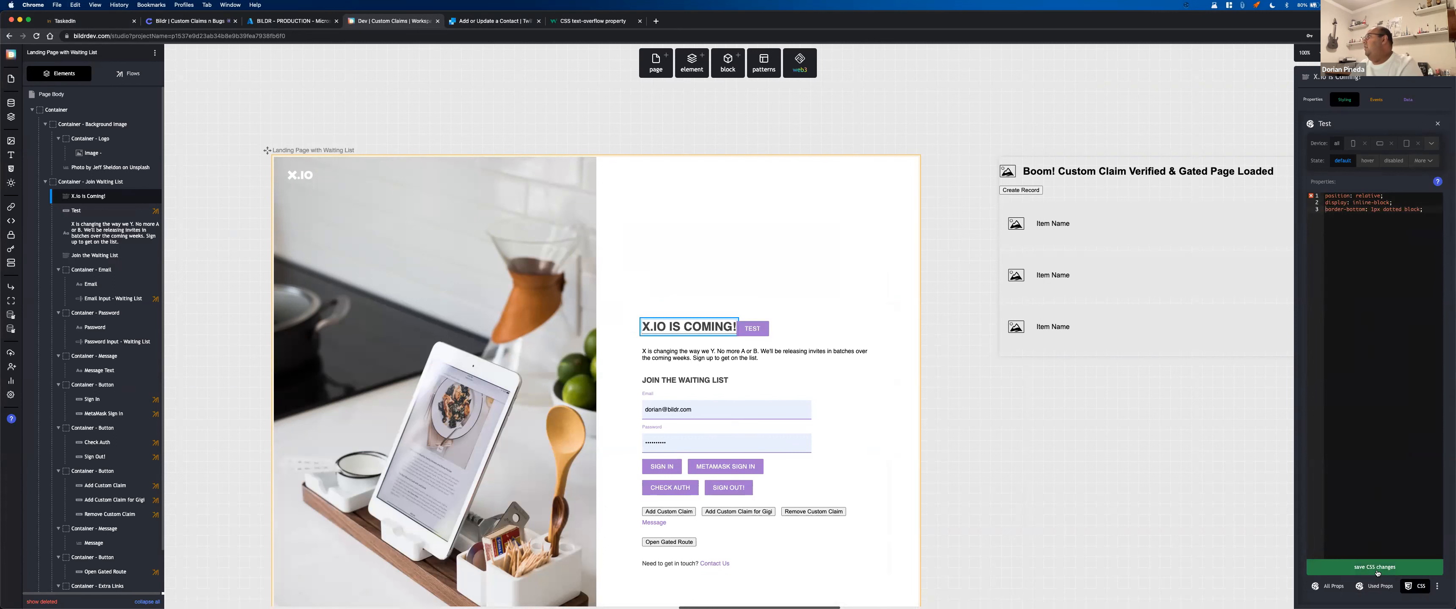
click(1380, 590)
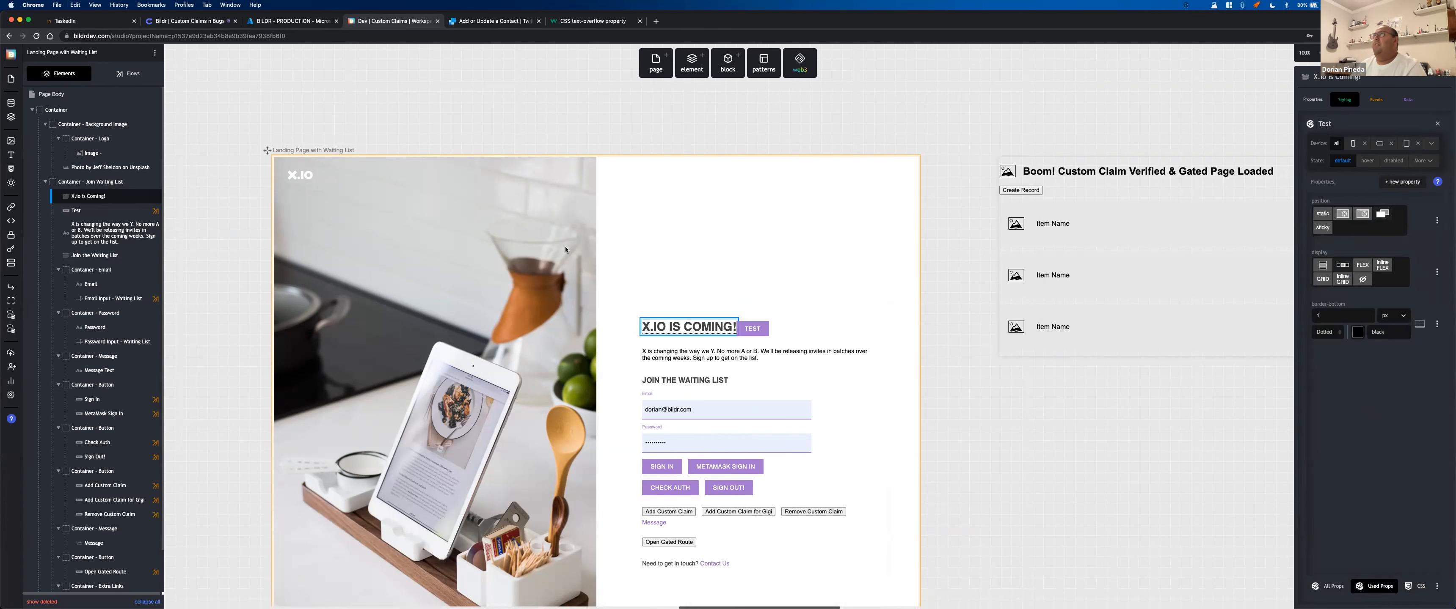
- Examine the :hover part and visibility declaration of the .tooltip:hover .tooltiptext rule in the W3Schools example
key(ctrl+Up)
click(613, 304)
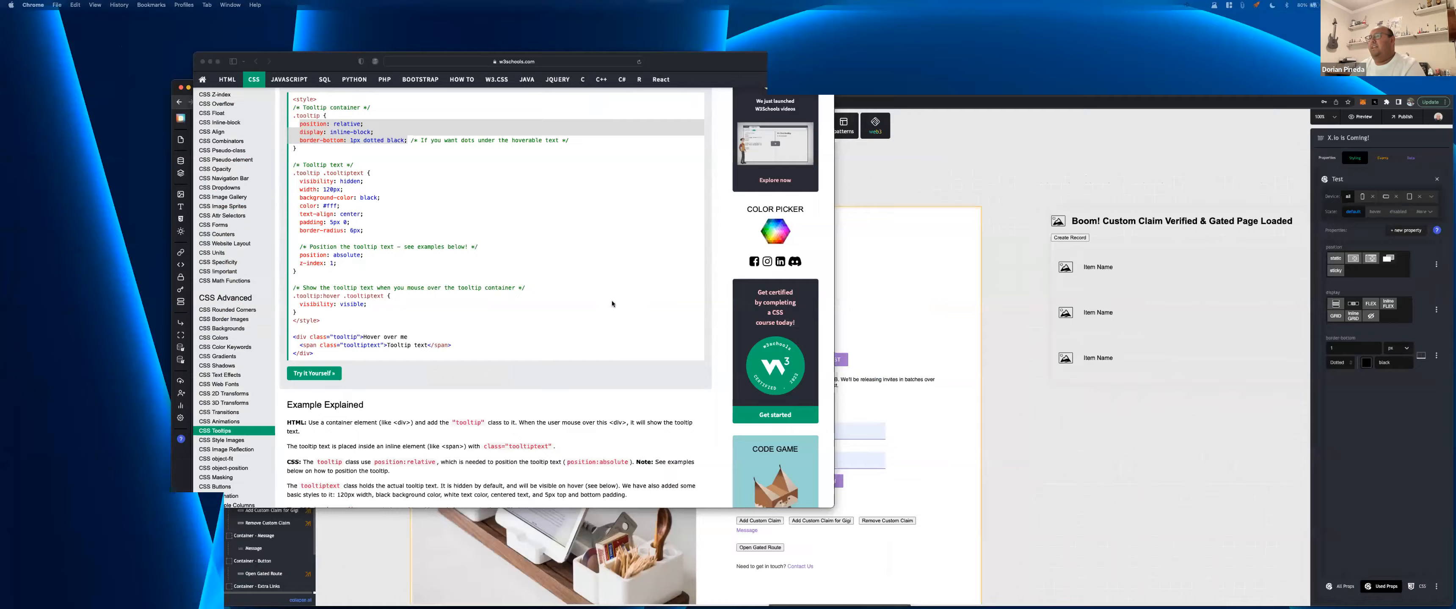
scroll(508, 334, down, 2)
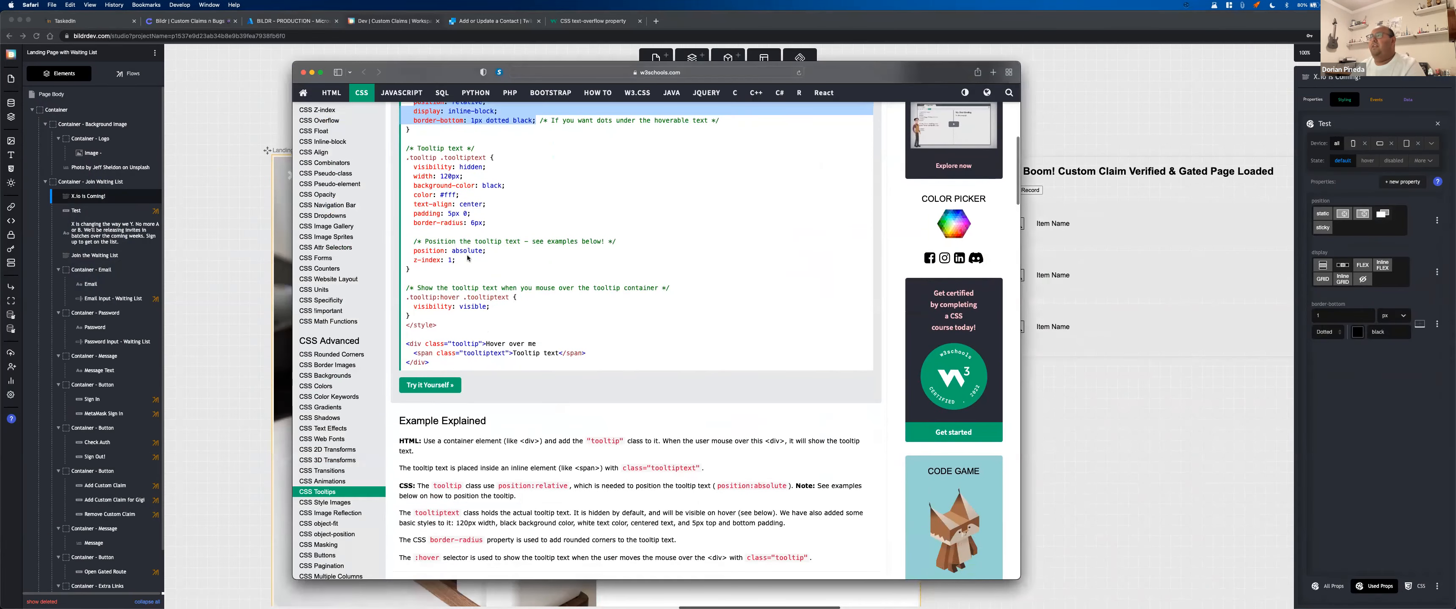
scroll(467, 258, up, 1)
scroll(448, 271, up, 3)
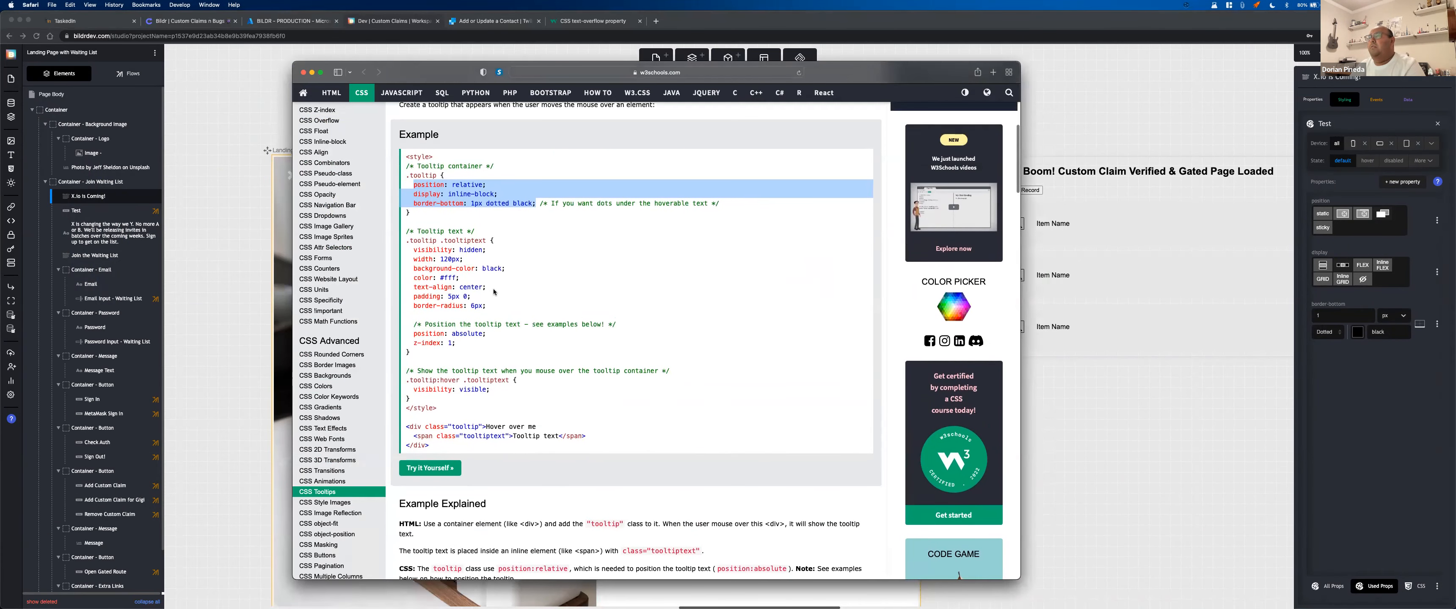
scroll(452, 311, down, 3)
click(482, 319)
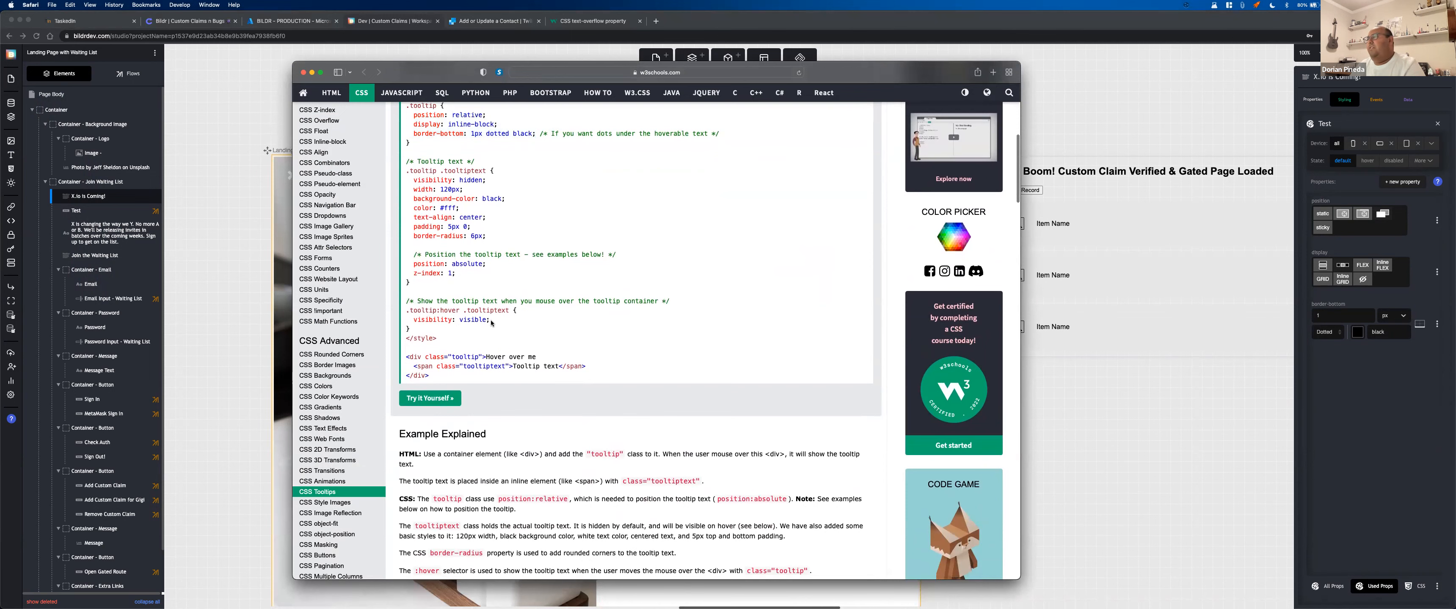
drag(491, 322, 460, 310)
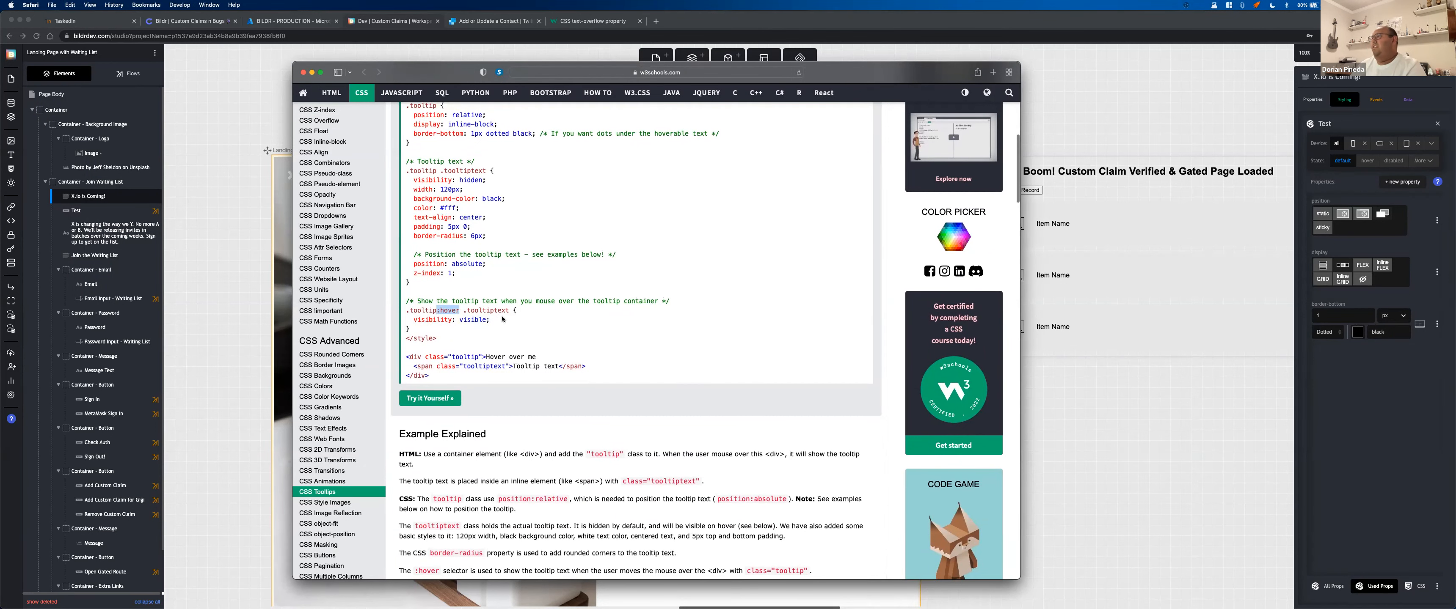
- In the Bildr studio, add visibility: visible to the hover state of the Test class, keeping its selector line
click(1117, 262)
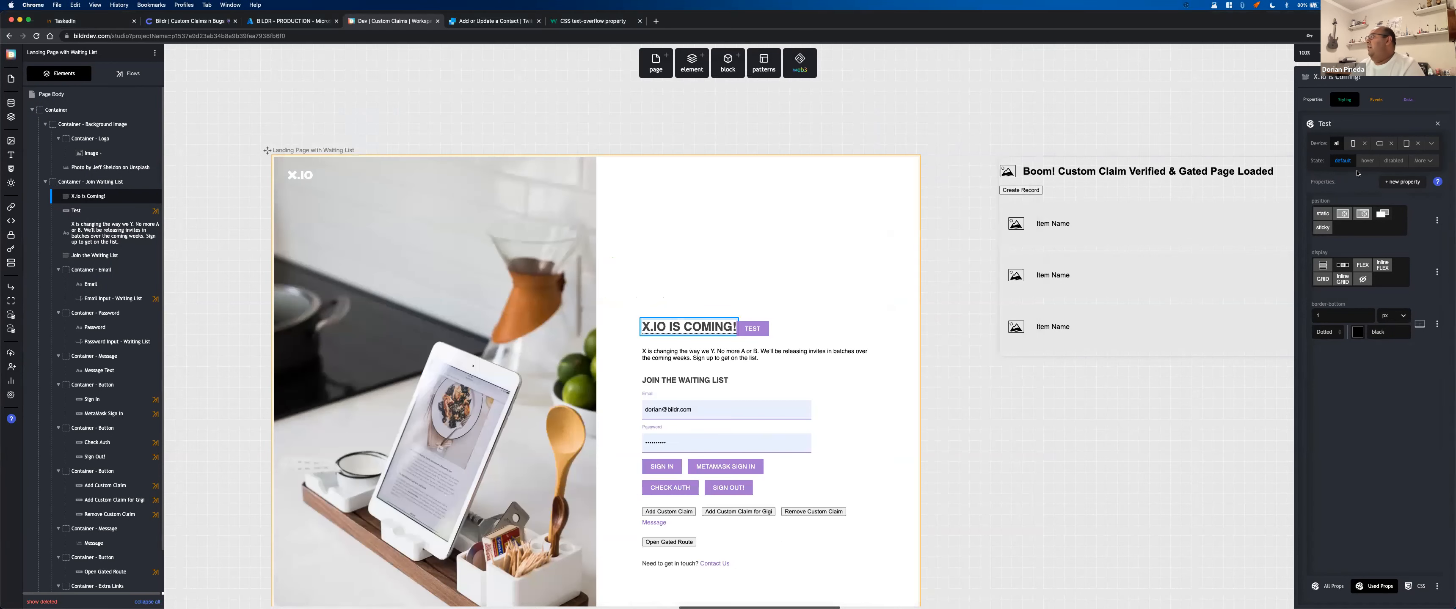
click(1368, 163)
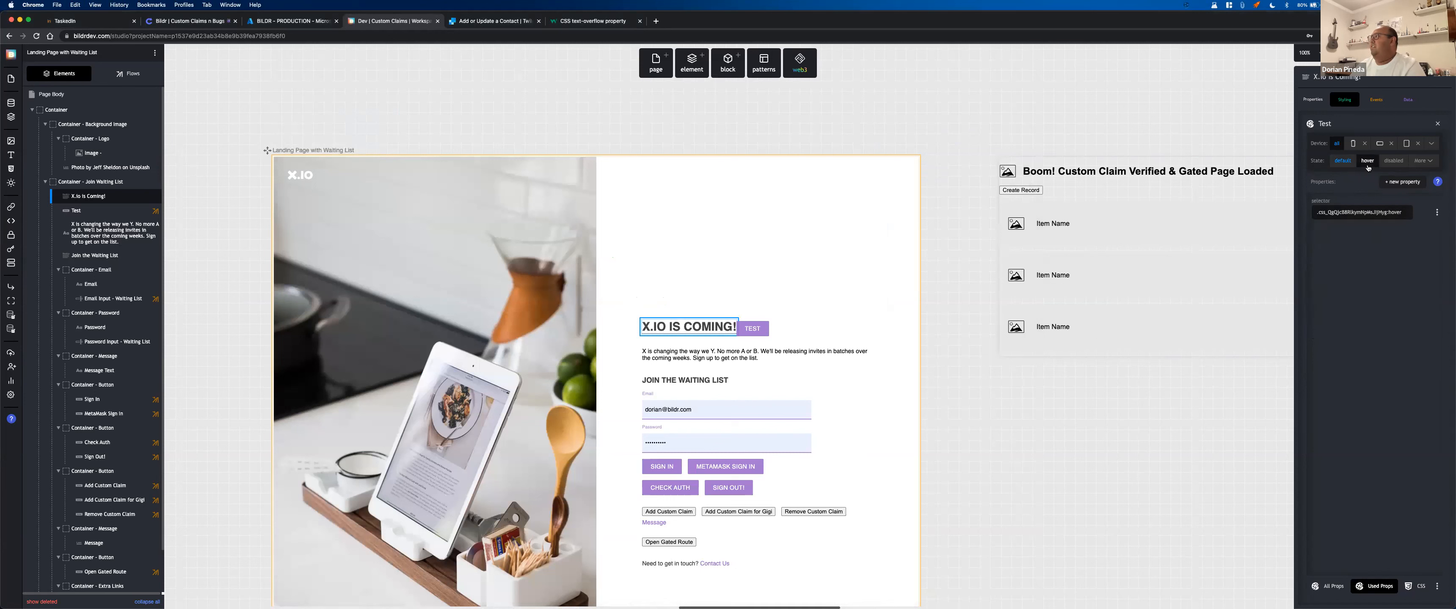
click(1413, 588)
scroll(1364, 206, left, 1)
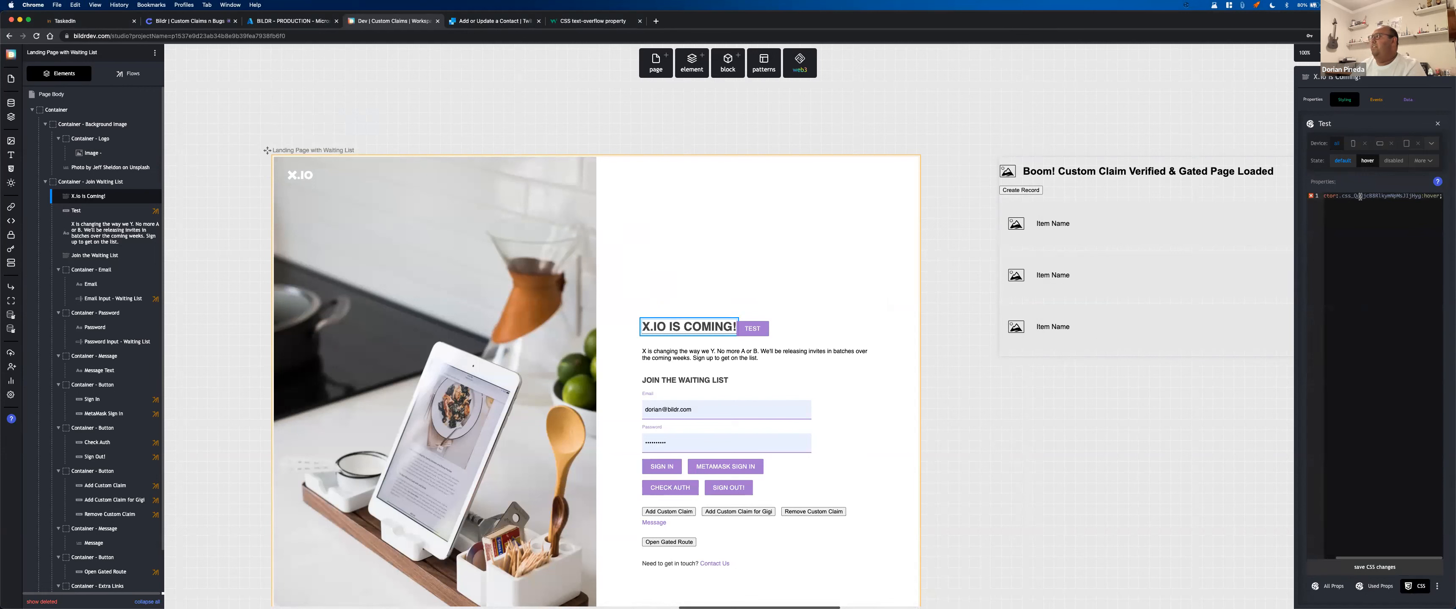
click(1373, 281)
key(Return)
text(visibility: visible;)
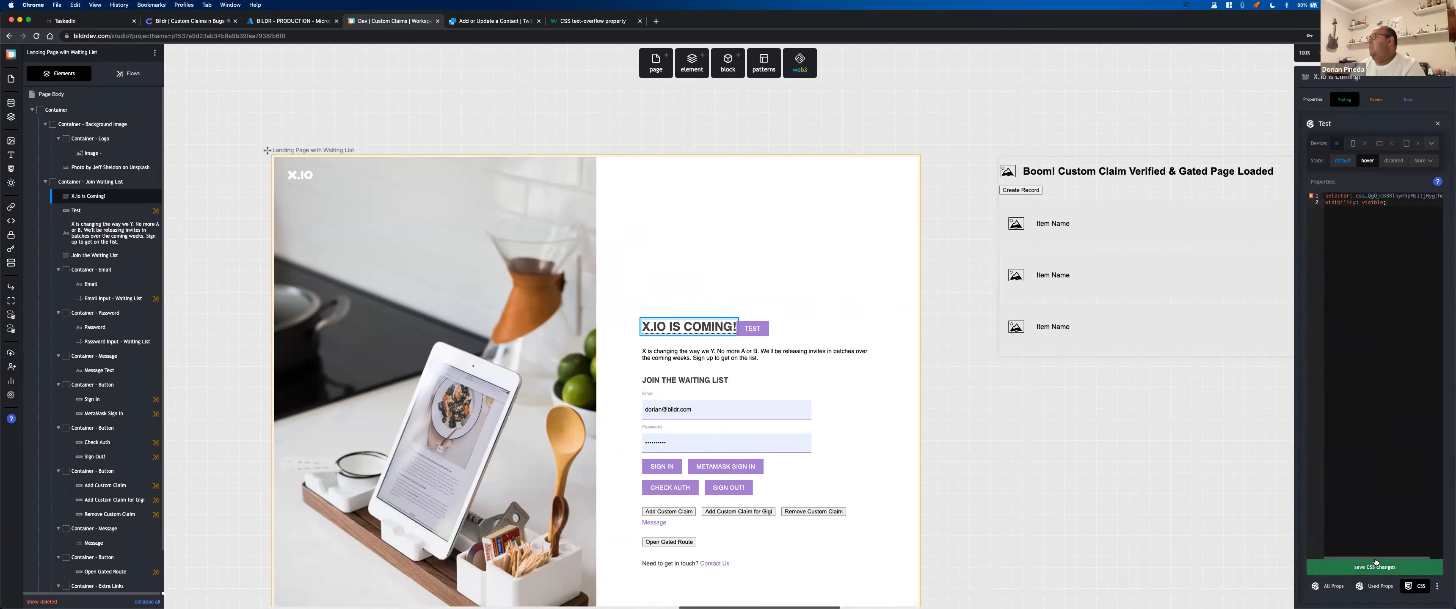
click(1375, 588)
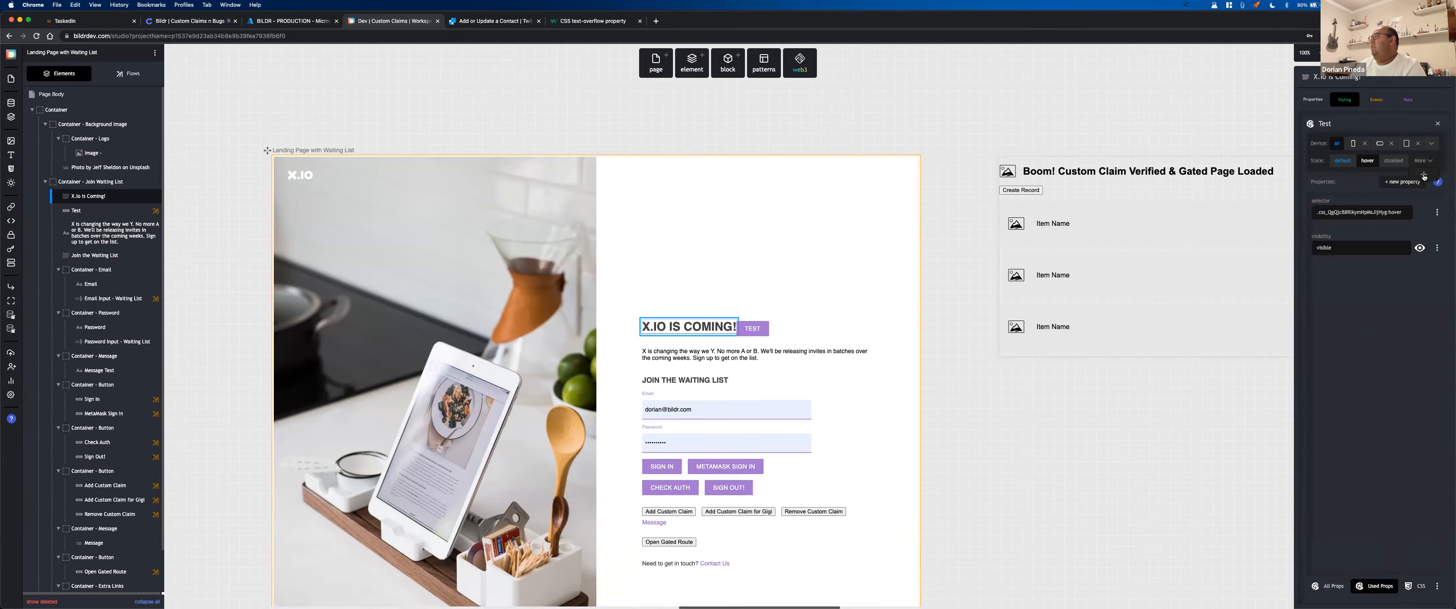
click(1423, 175)
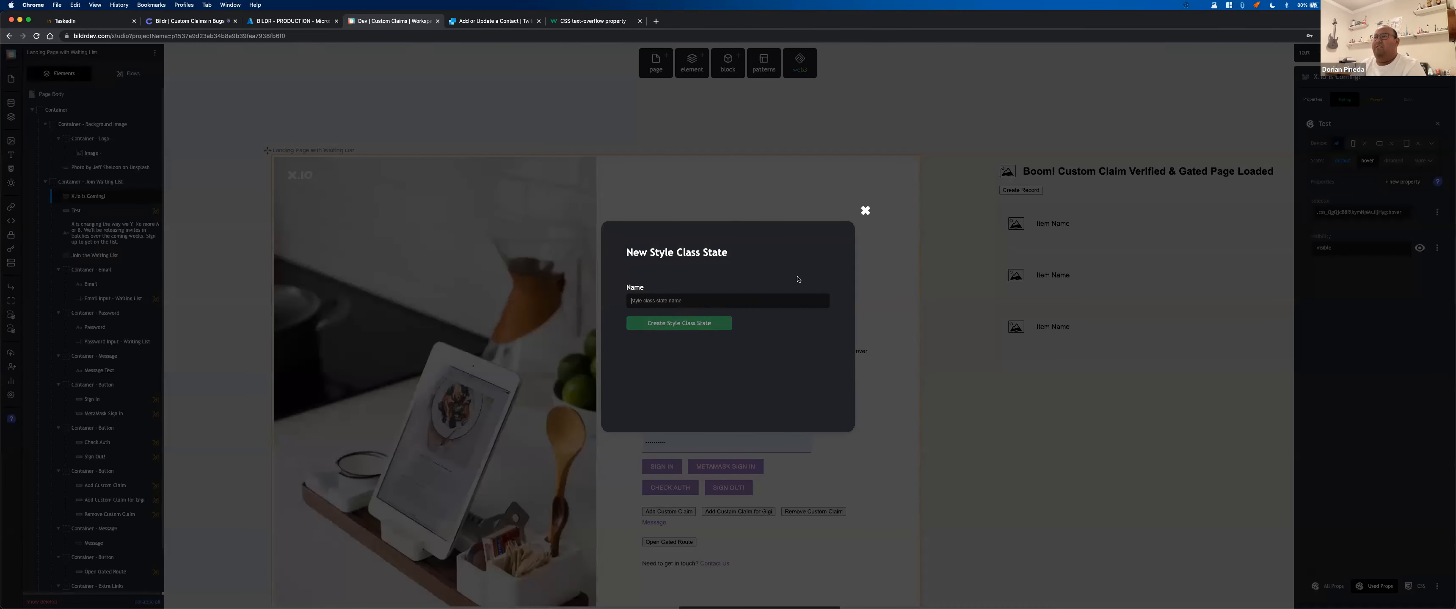
click(706, 301)
text(:first)
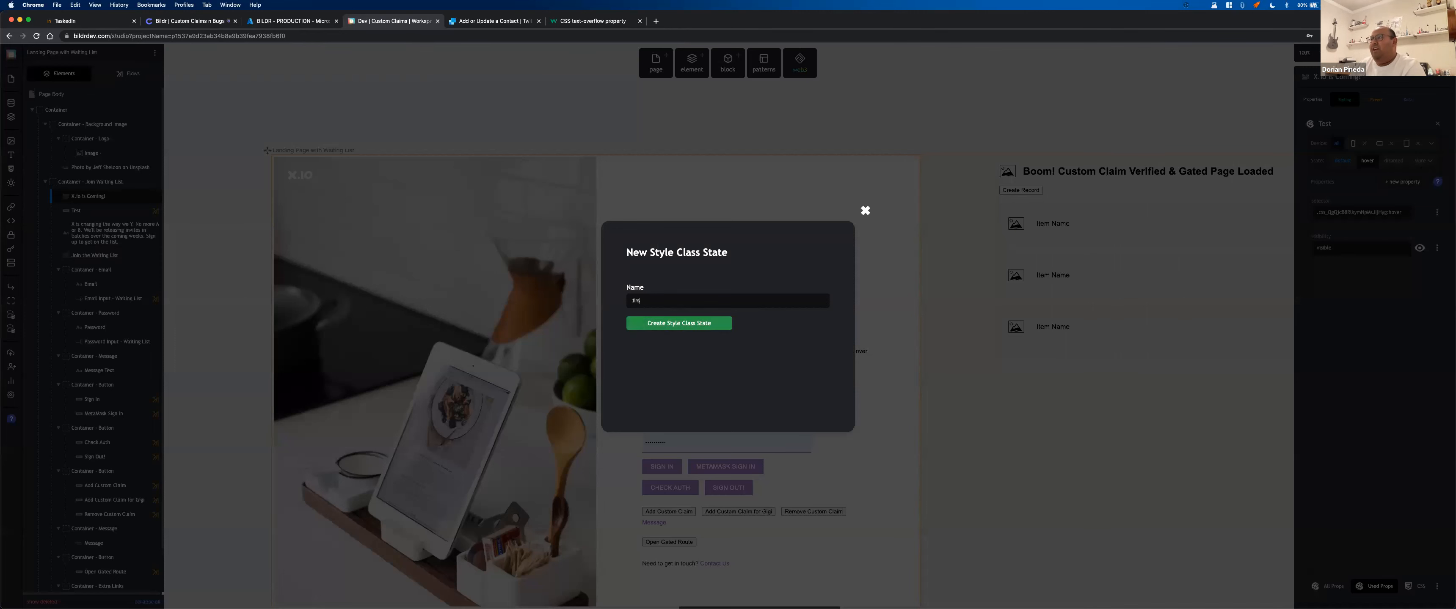
click(866, 210)
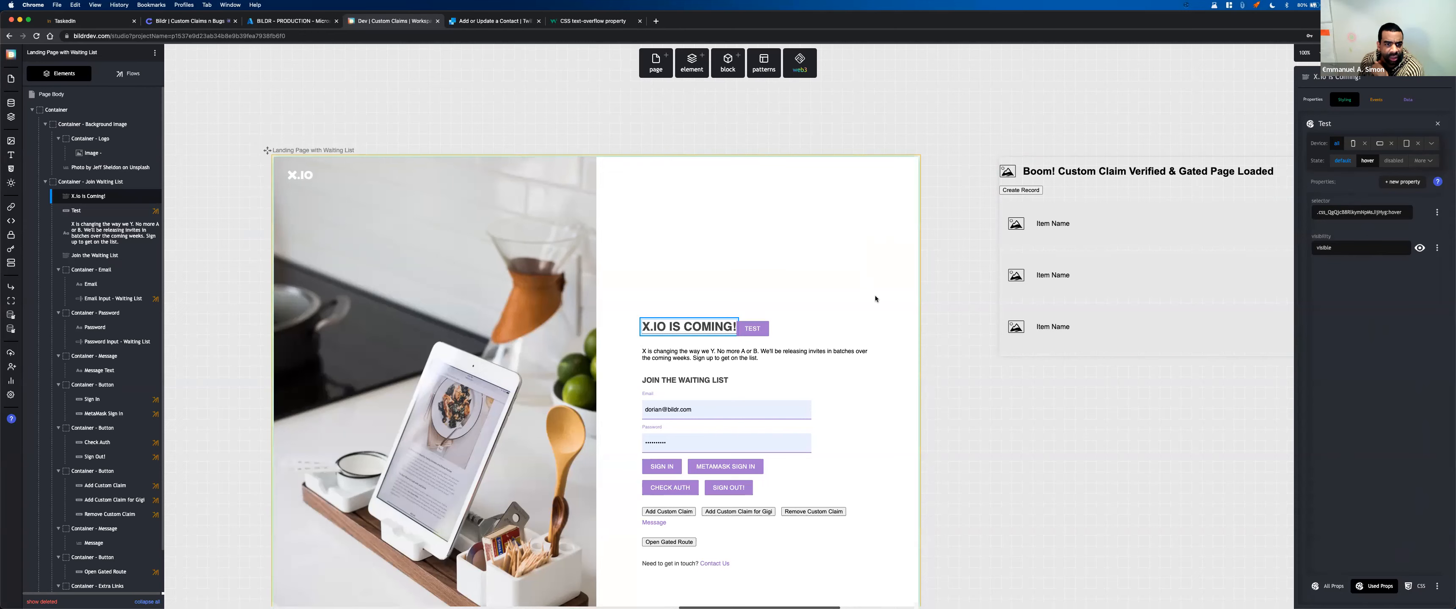
- In the W3Schools tooltip example, examine the combined .tooltip .tooltiptext selector and its two separate class names
key(ctrl+Up)
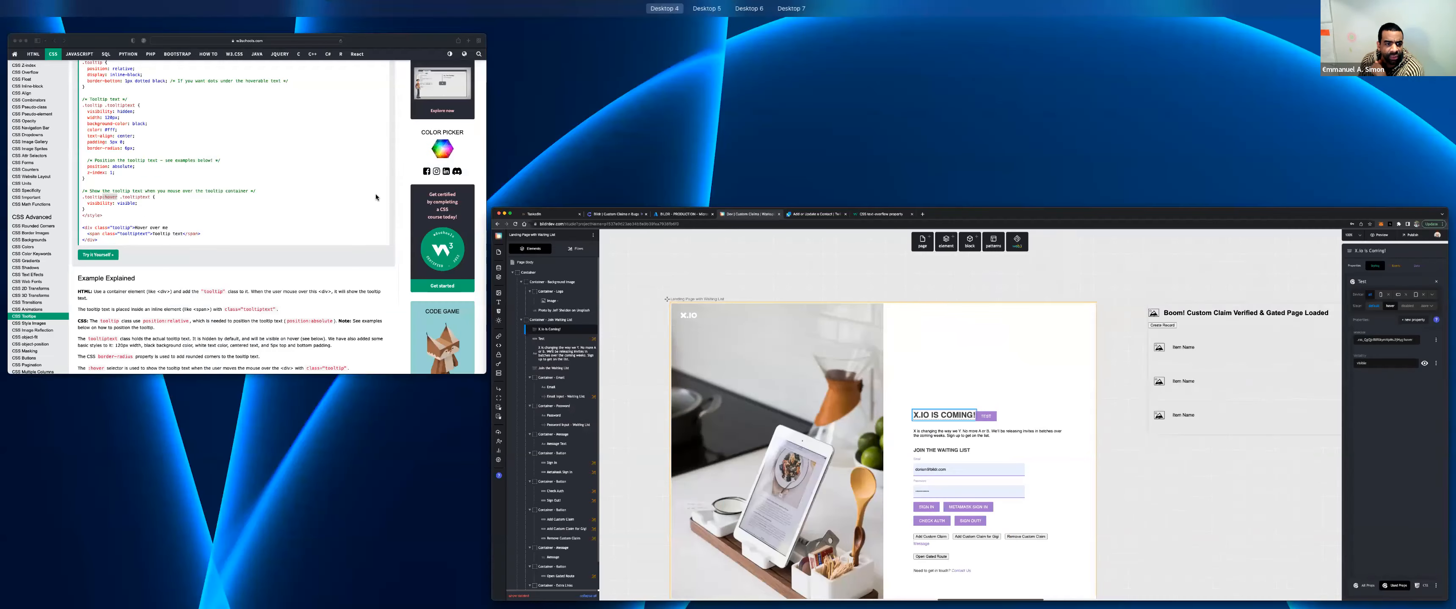
click(376, 198)
click(457, 161)
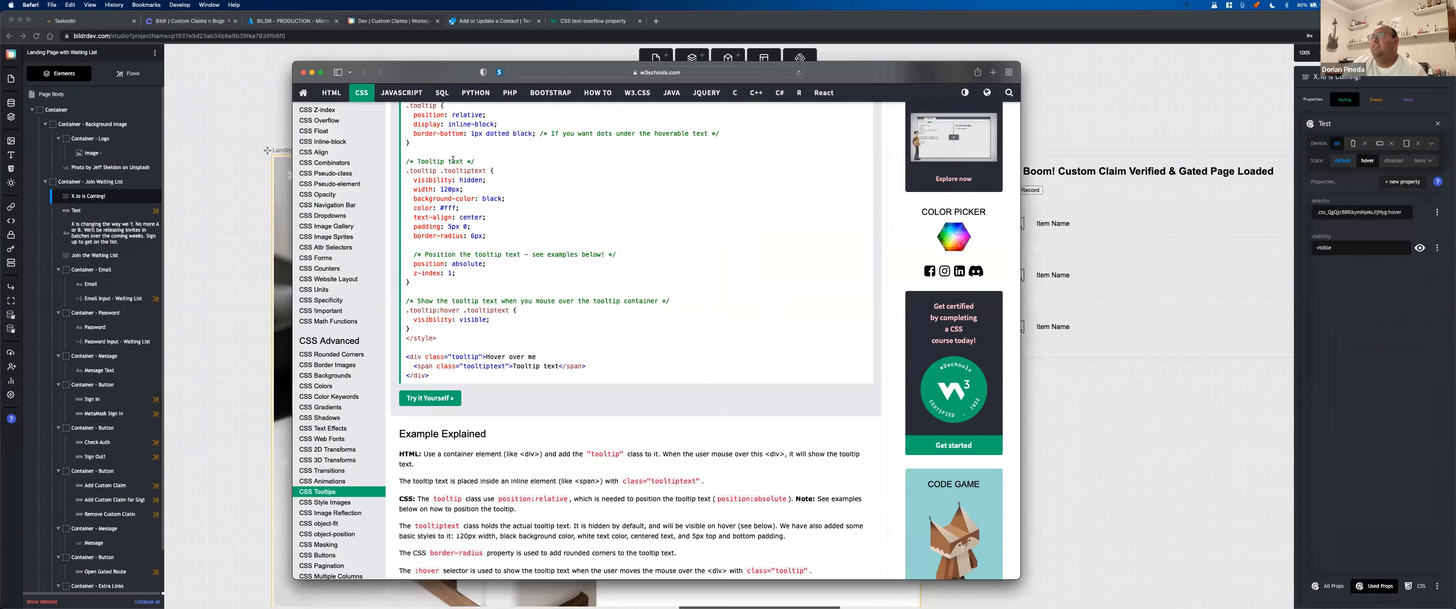
scroll(462, 184, up, 2)
drag(487, 219, 406, 219)
scroll(514, 339, up, 2)
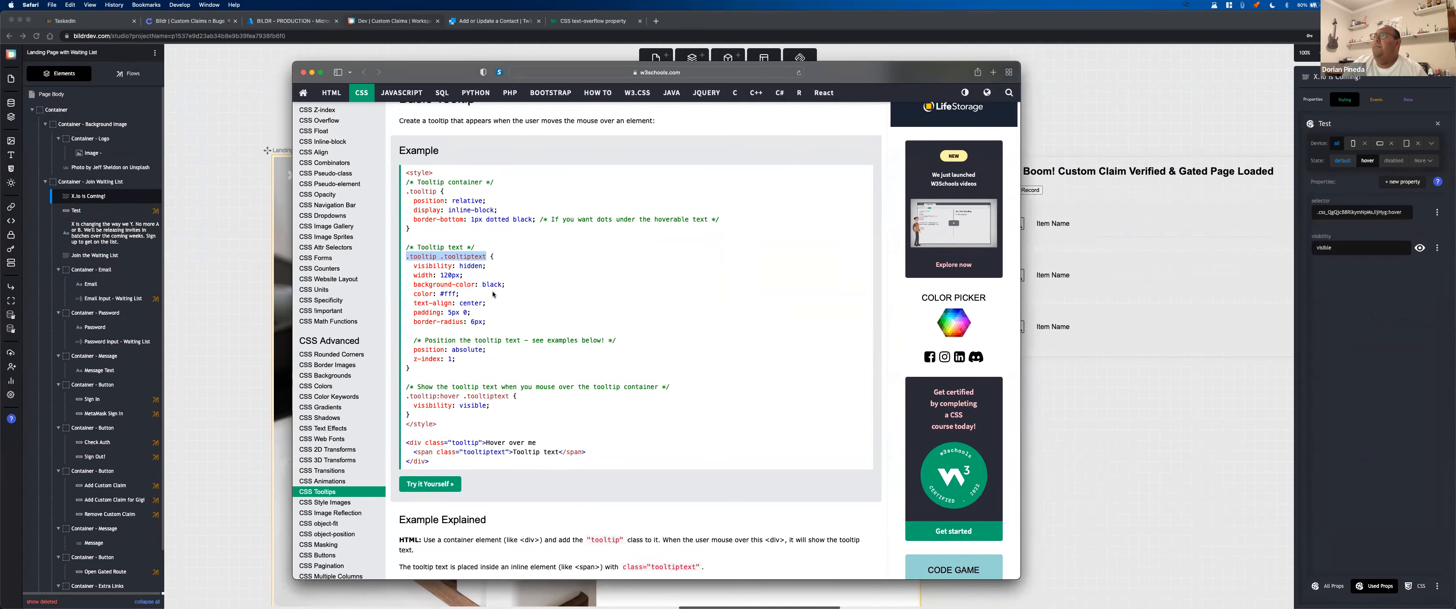
click(444, 251)
drag(434, 257, 405, 257)
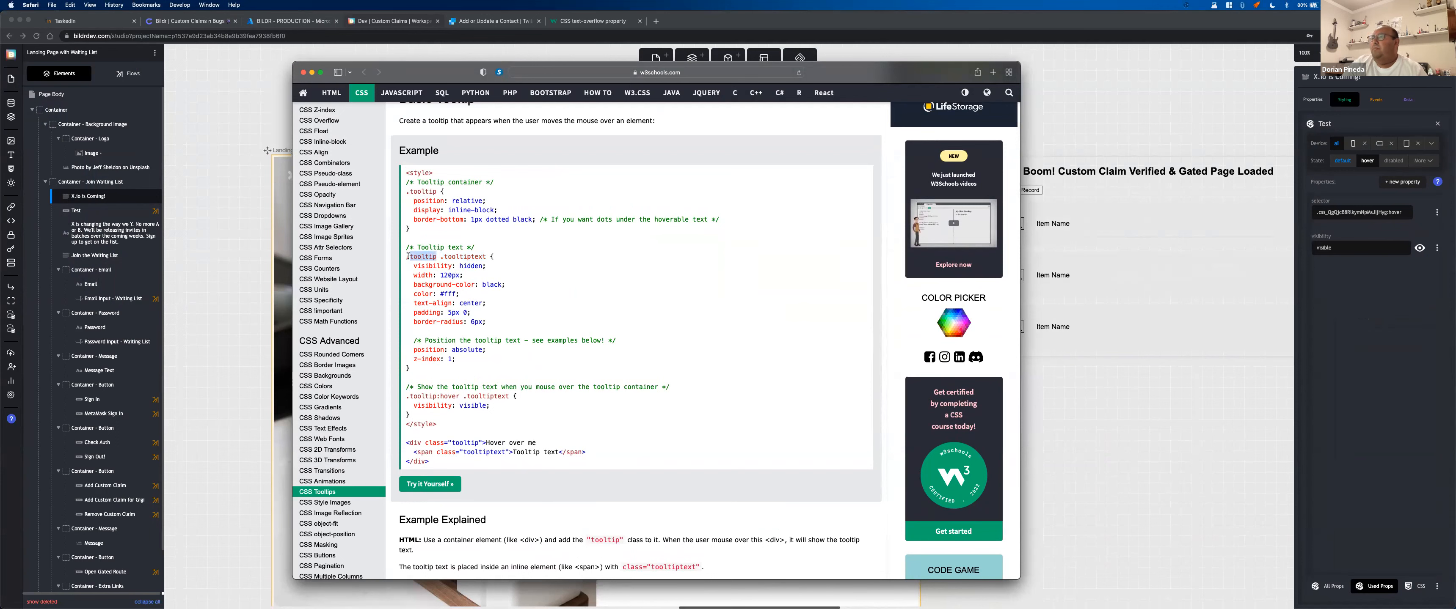
click(439, 258)
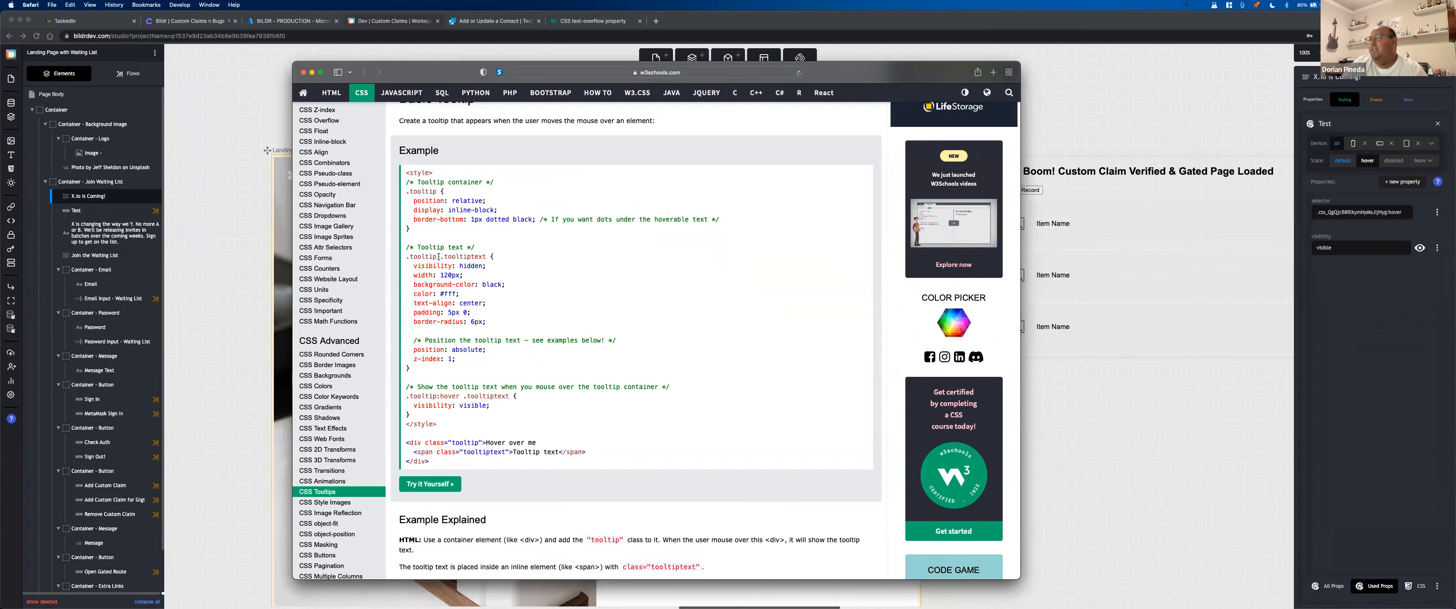
drag(441, 257, 485, 257)
click(487, 256)
- Compare the .tooltip container rule with the .tooltip .tooltiptext rule and its declarations from visibility through border-radius
triple_click(427, 191)
drag(441, 258, 484, 256)
drag(485, 322, 415, 266)
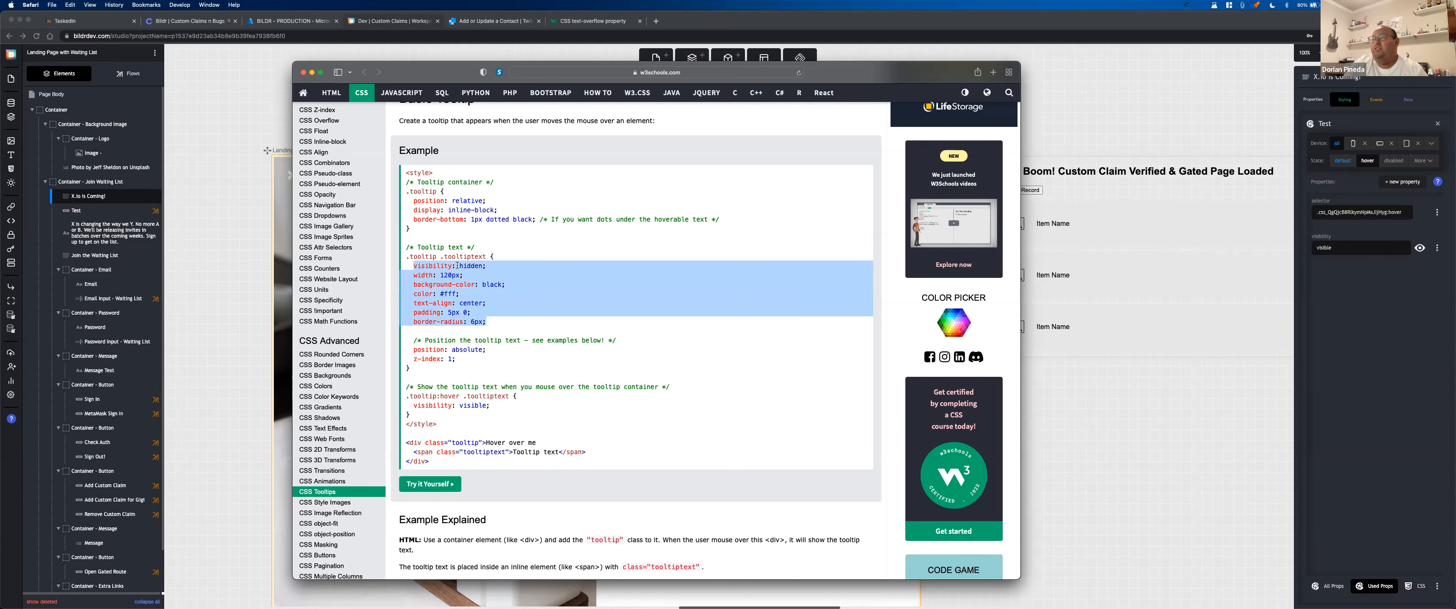
double_click(422, 257)
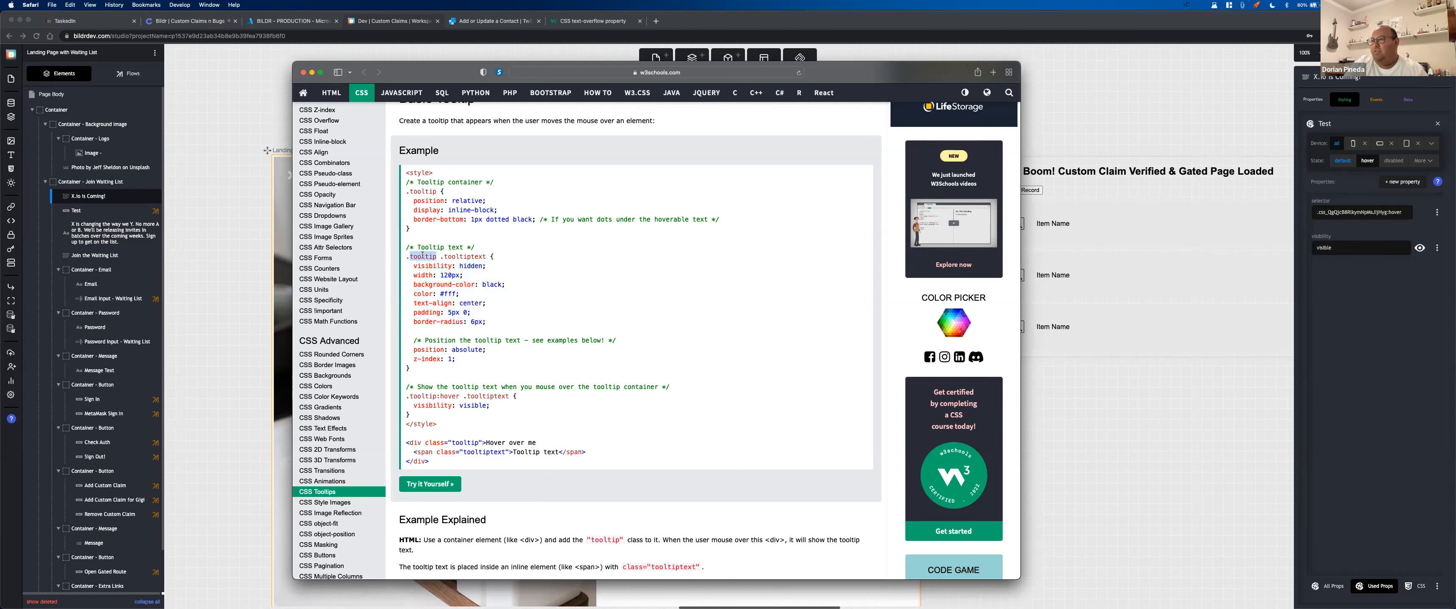
double_click(457, 257)
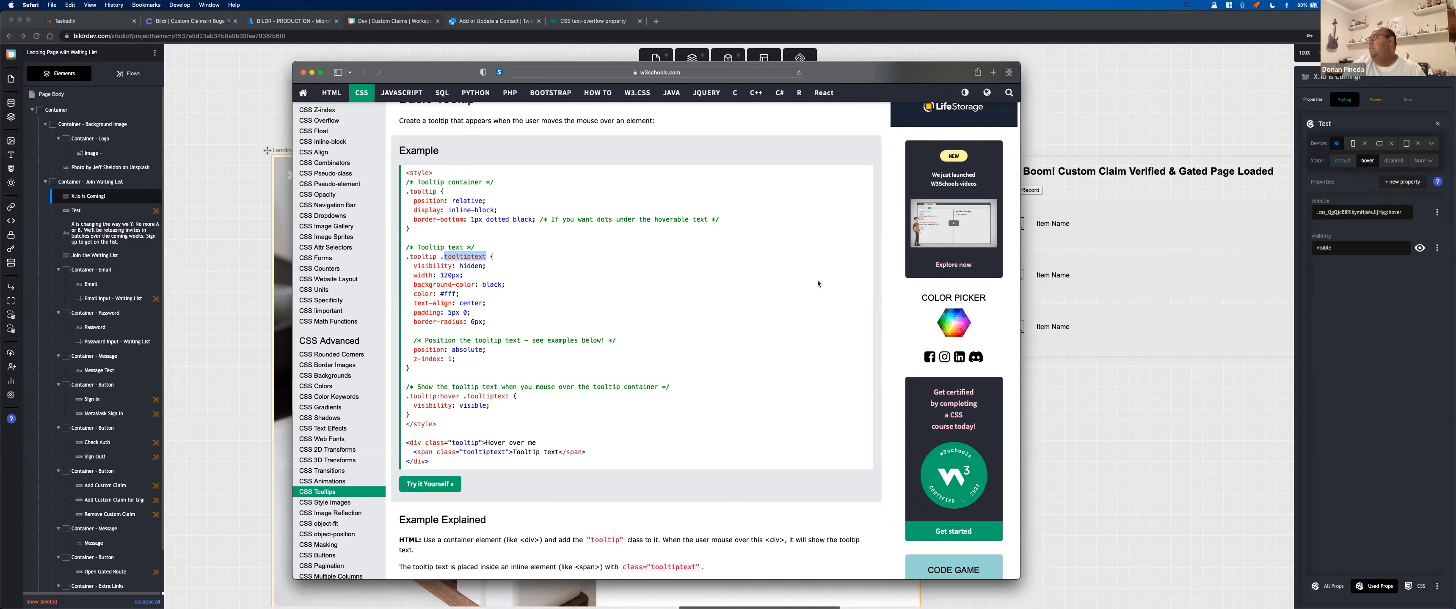
- In the Bildr studio, replace the :hover suffix of the Test class's hover-state selector with [name=test]
click(1370, 239)
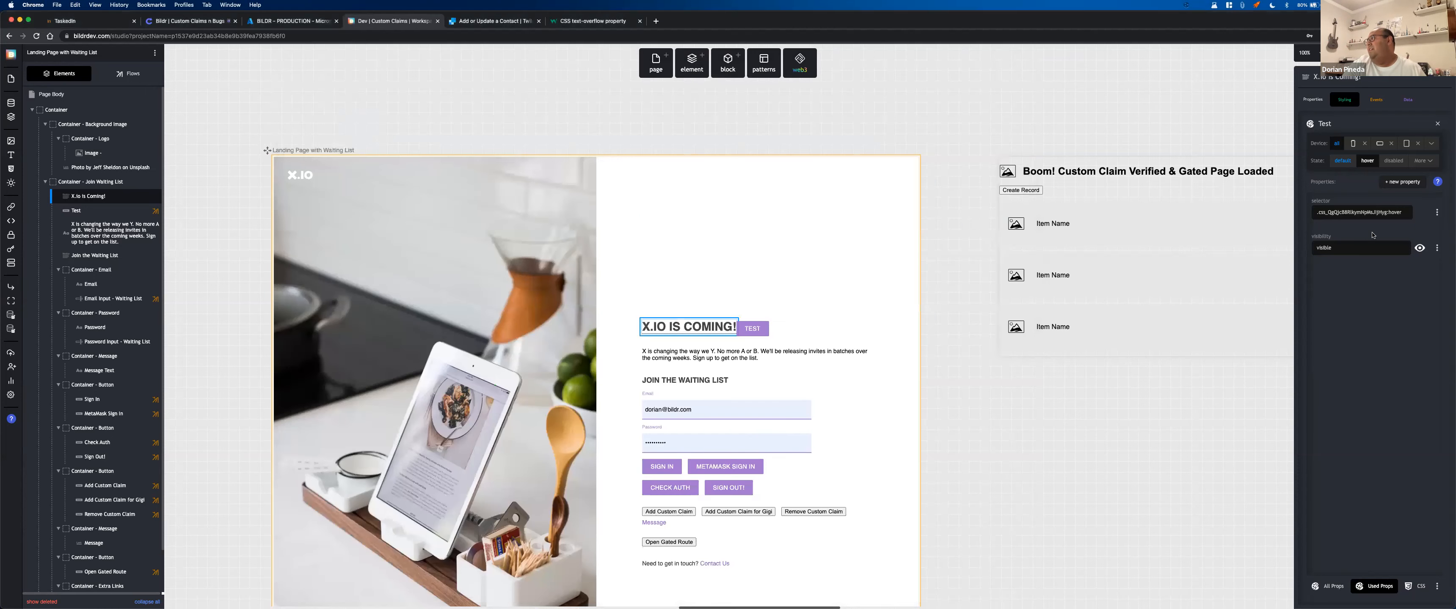
click(1390, 213)
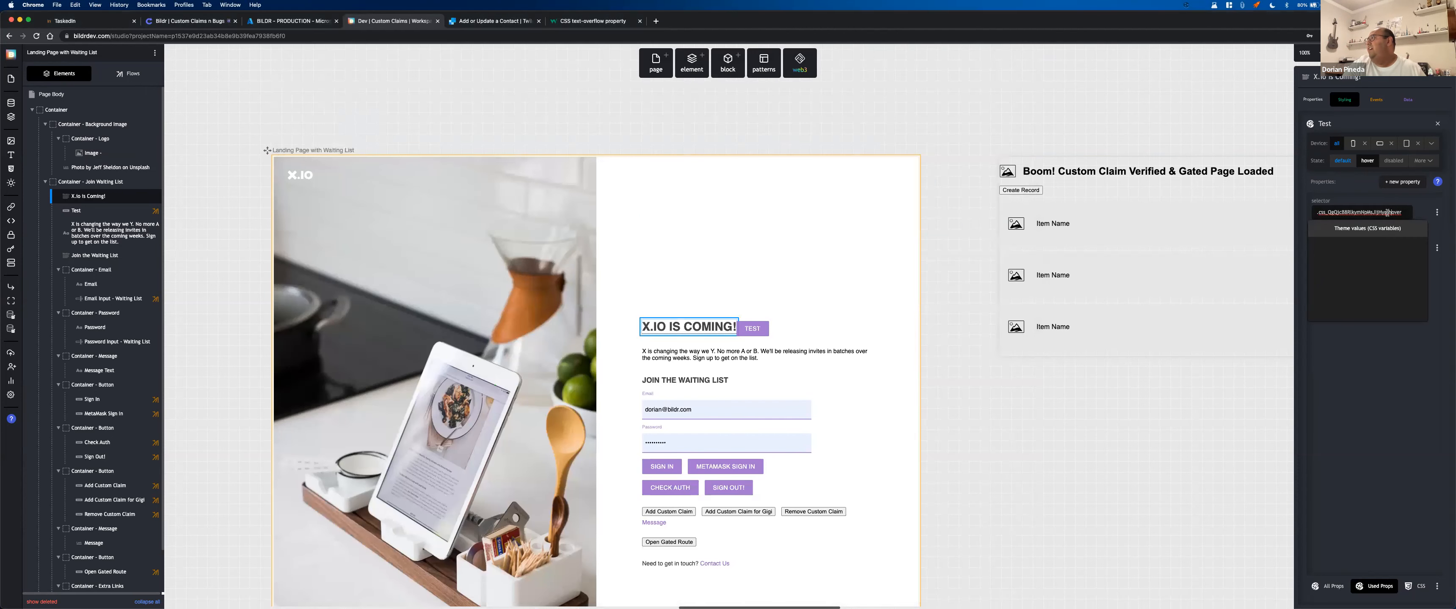
drag(1387, 212, 1404, 214)
click(1402, 211)
drag(1400, 211, 1392, 211)
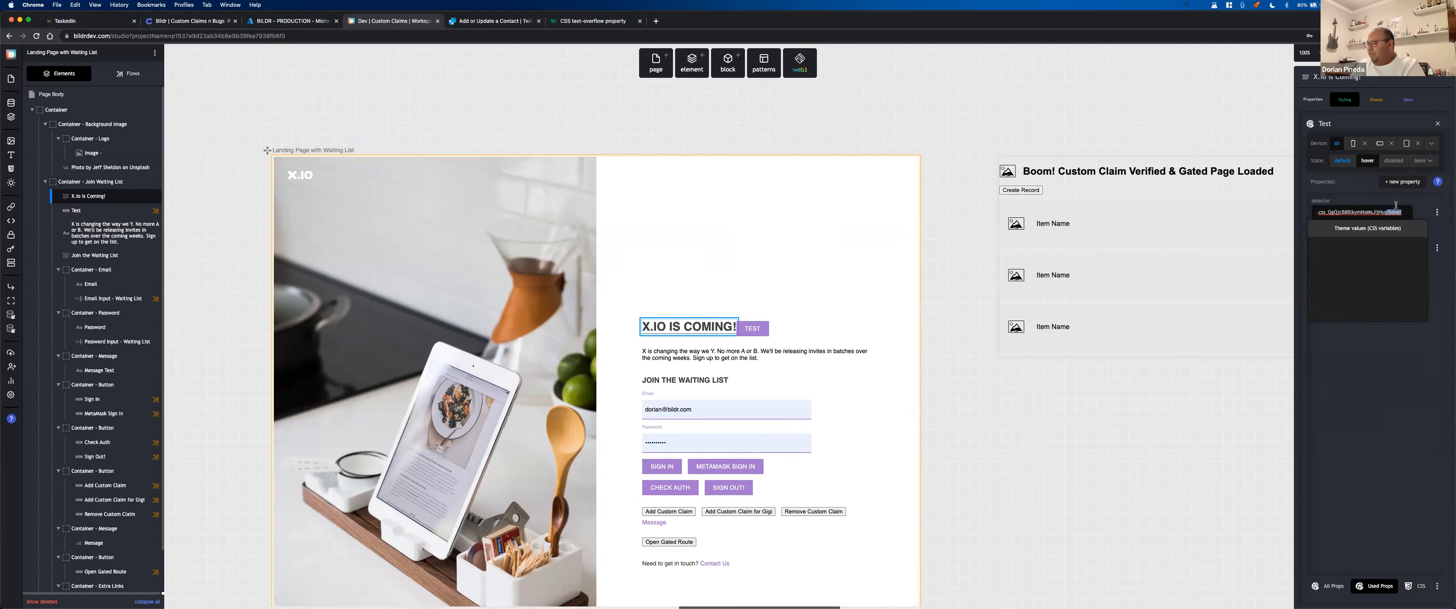
key(BackSpace)
text([)
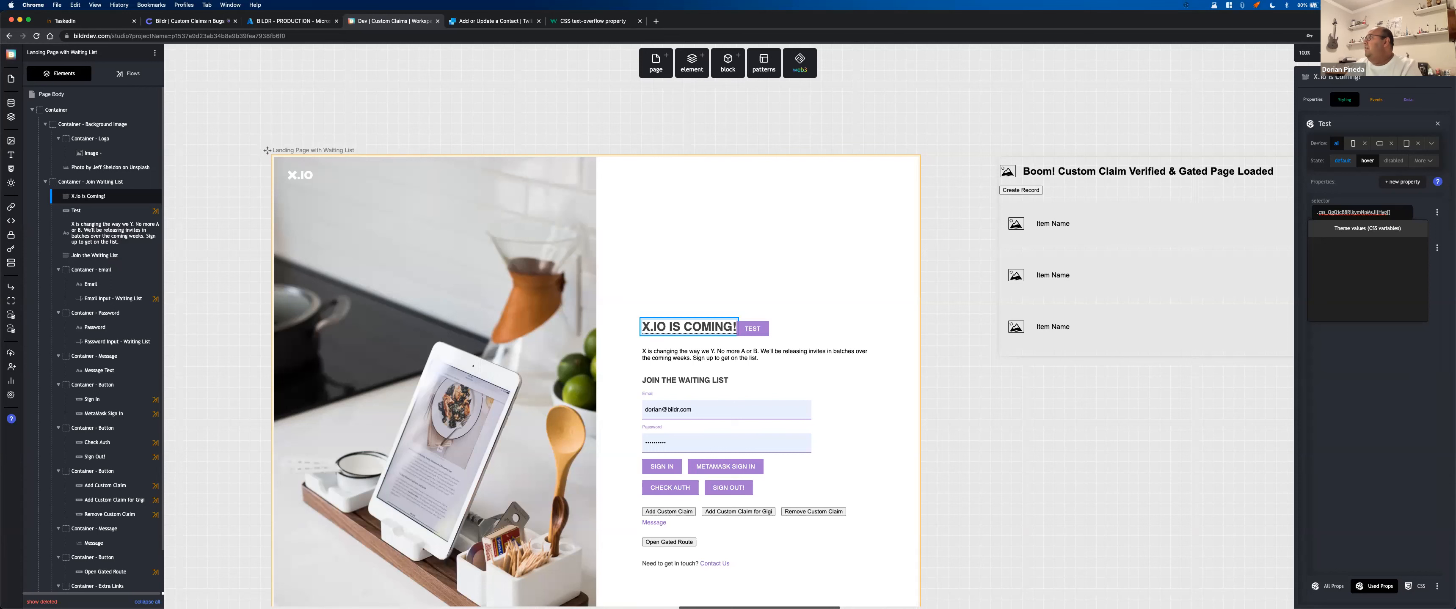
text(name=test)
click(1363, 417)
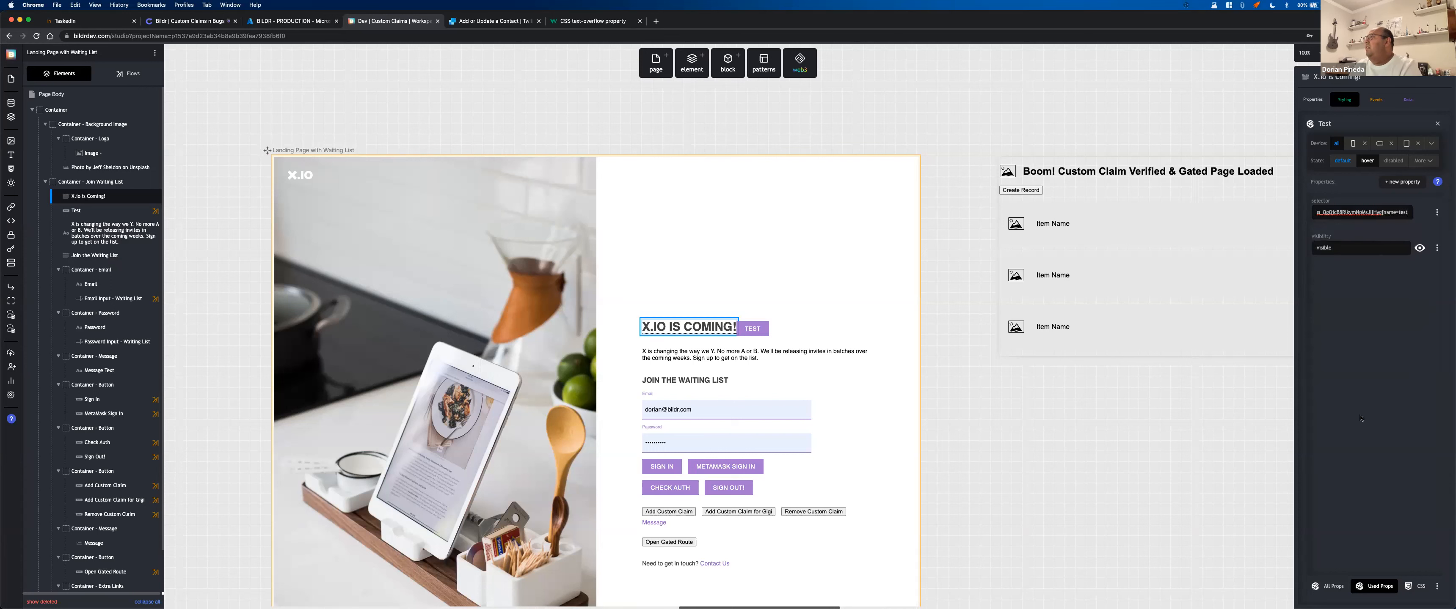